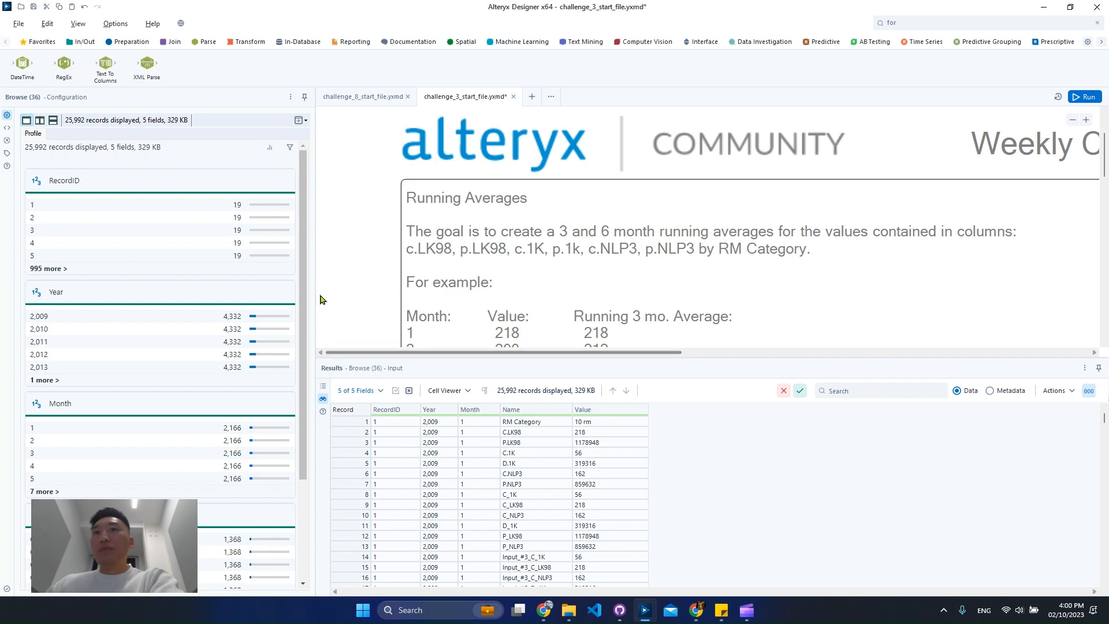
Run the workflow and inspect the input data's first records and value columns in the Input container's Browse tool
key("ctrl+r")
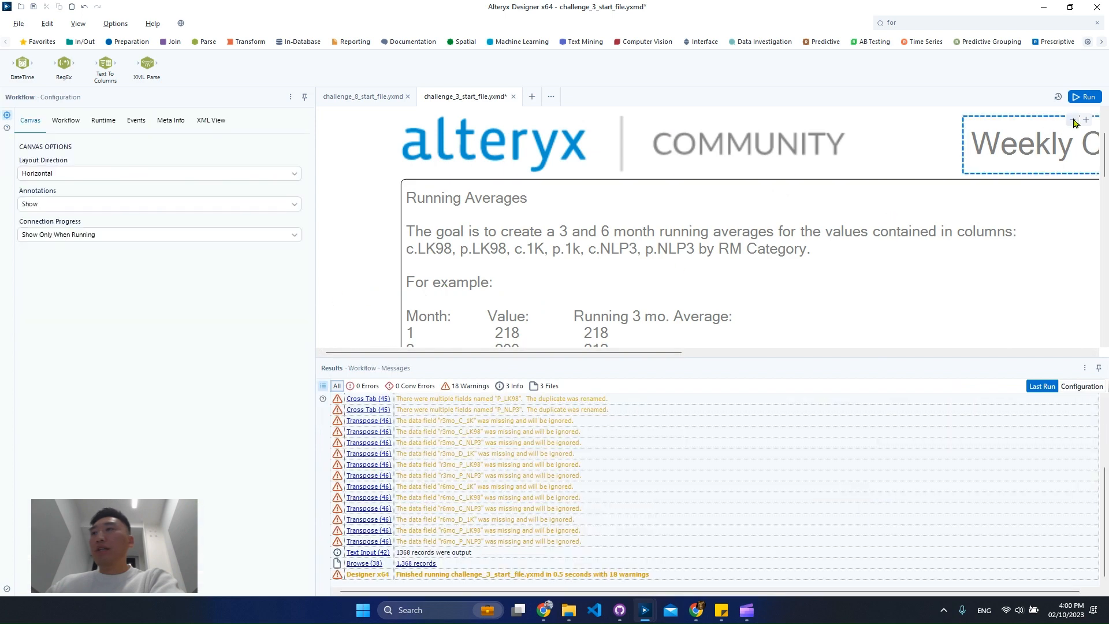
left_click(1074, 121)
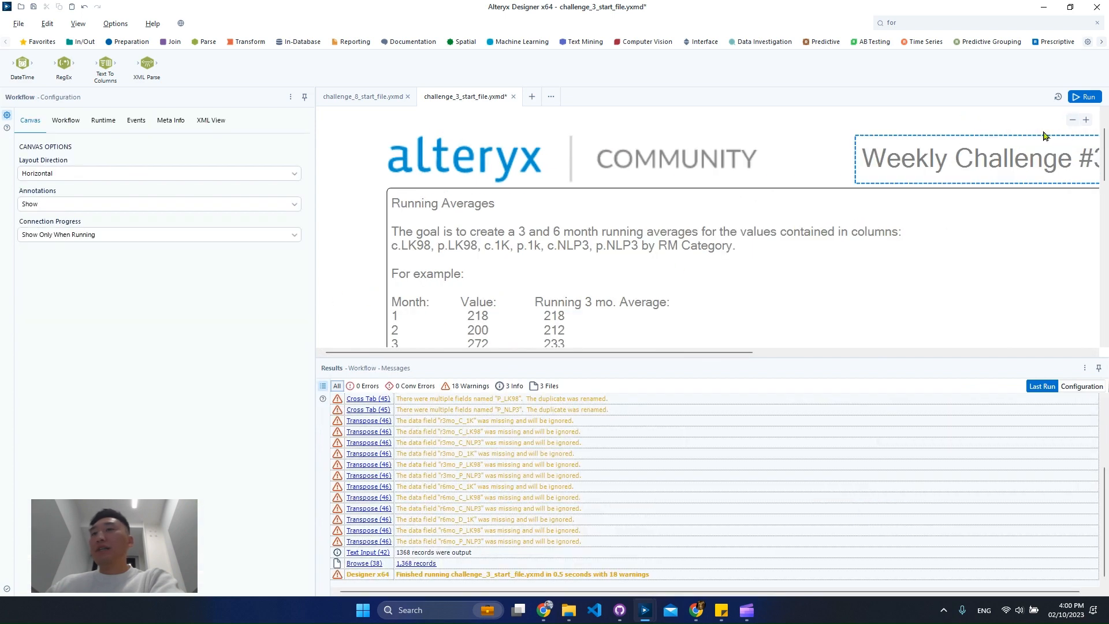
scroll(775, 225, "down", 3)
scroll(775, 225, "up", 1)
scroll(775, 225, "up", 1)
scroll(775, 225, "down", 4)
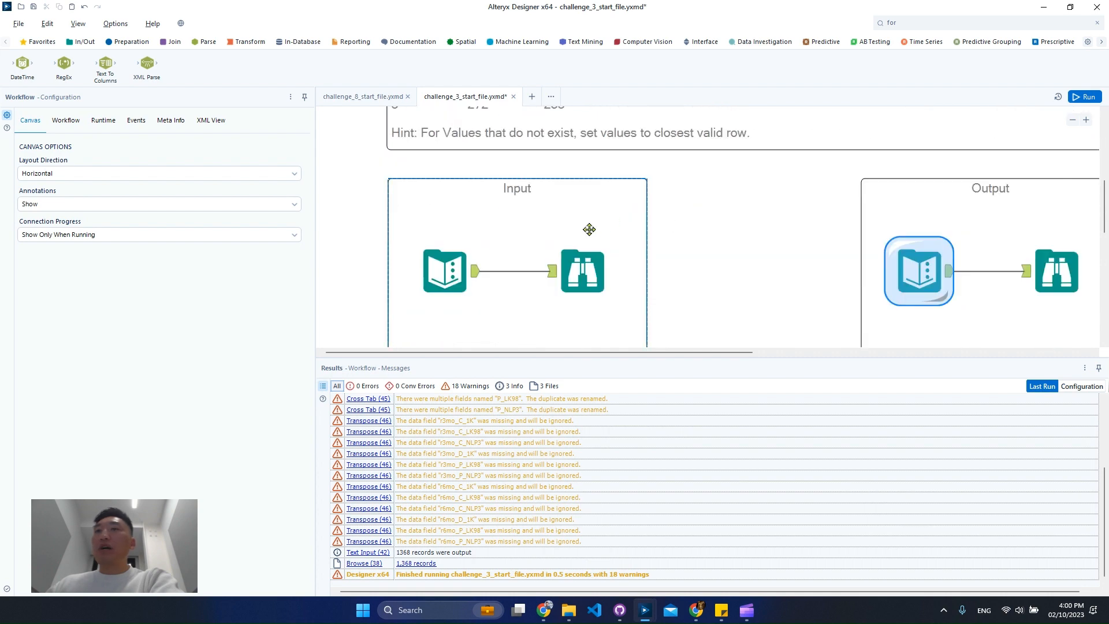
left_click(585, 265)
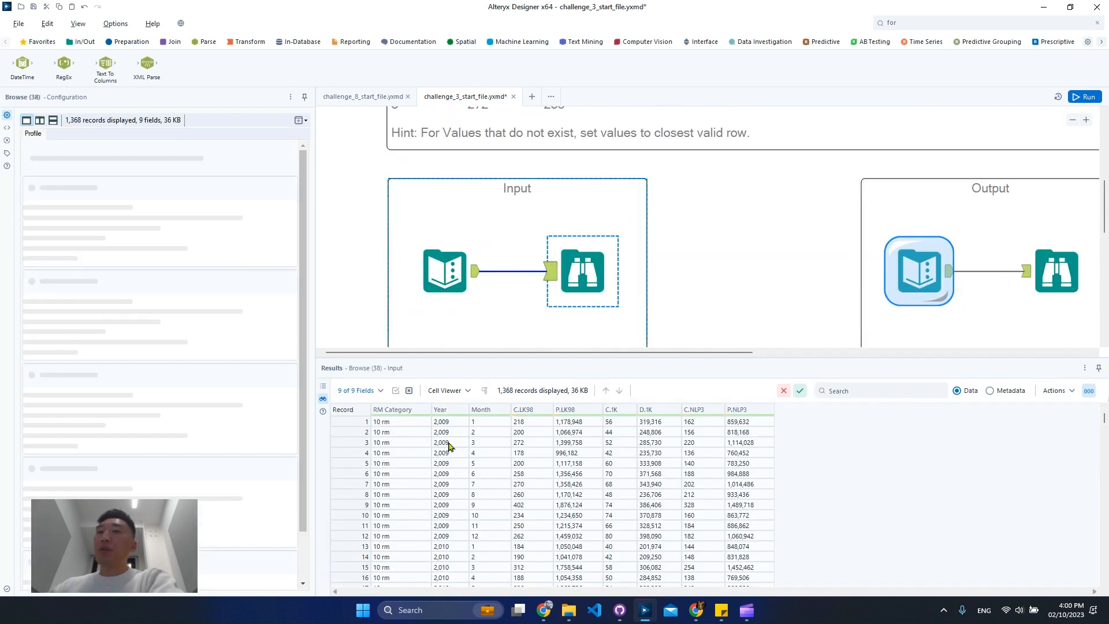
left_click(413, 427)
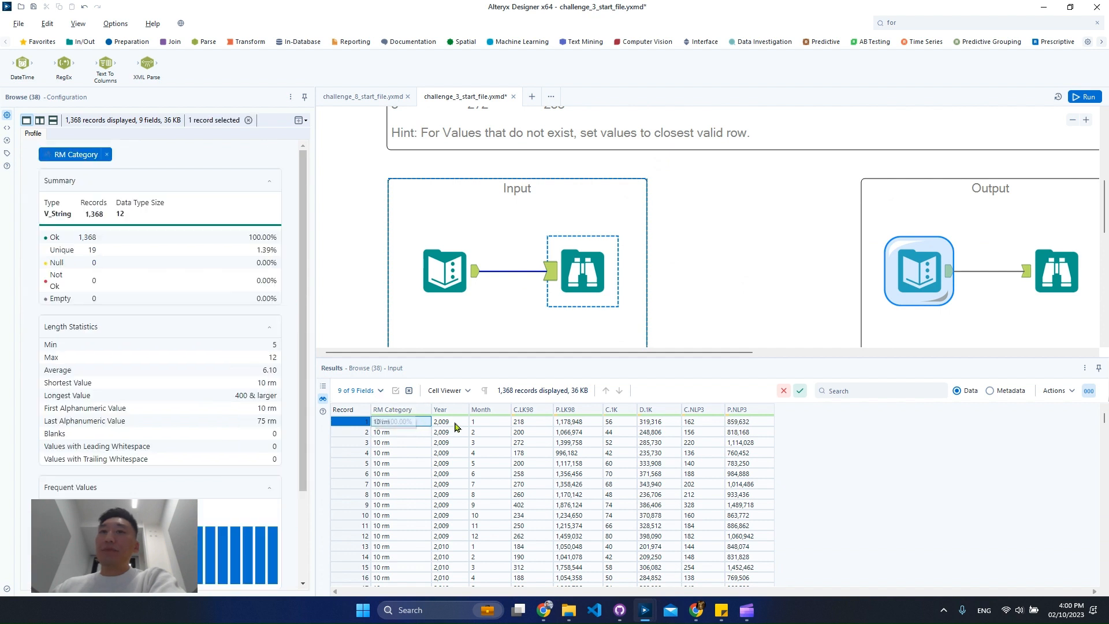
left_click_drag(456, 432, 769, 440)
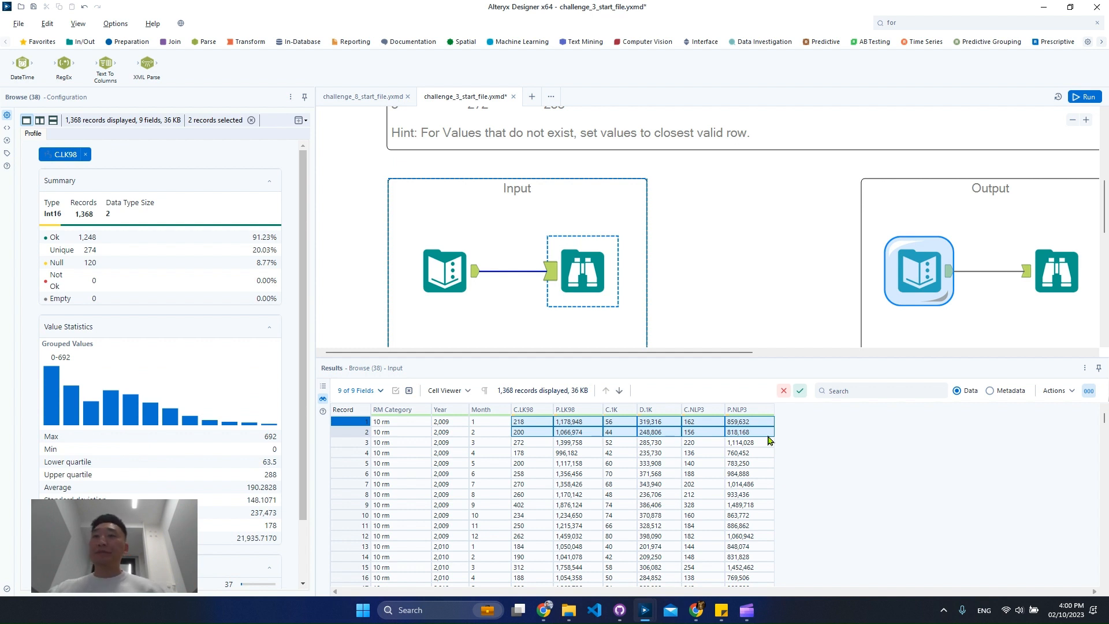
scroll(533, 486, "down", 6)
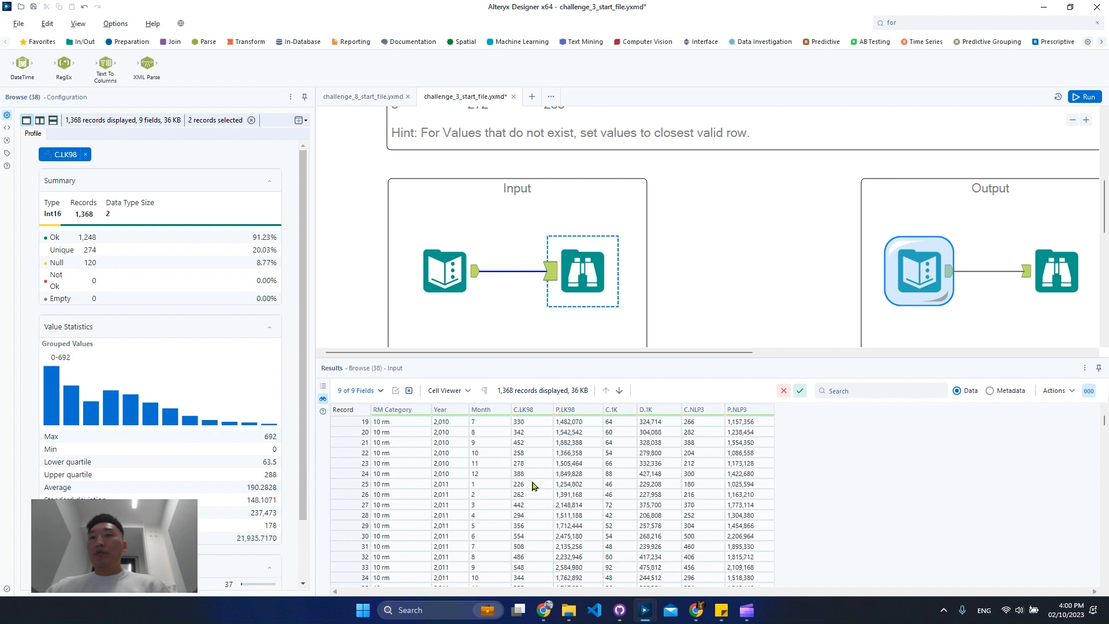
scroll(533, 485, "down", 1)
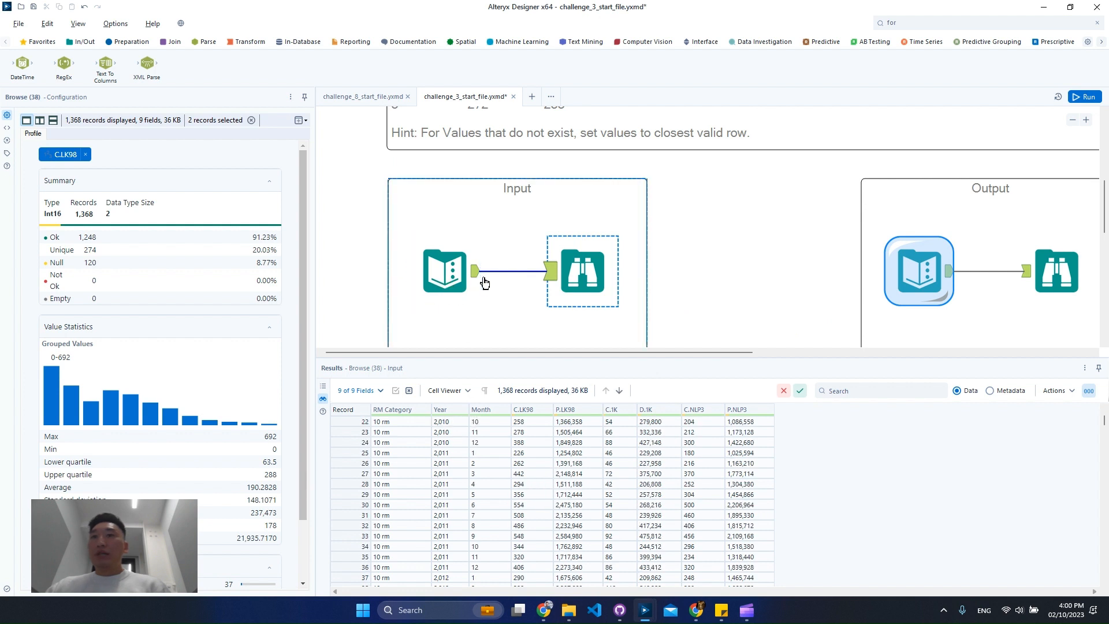
Examine the input data's profile, including the distinct values of RM Category and Year and the Month and C.LK98 summaries
left_click(84, 154)
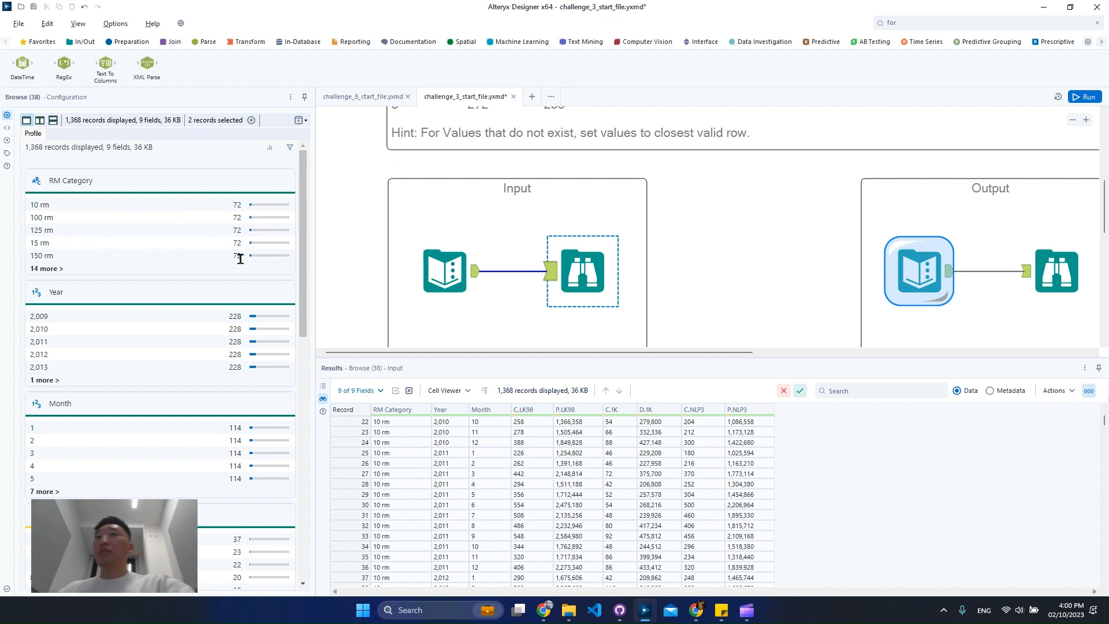
left_click(49, 269)
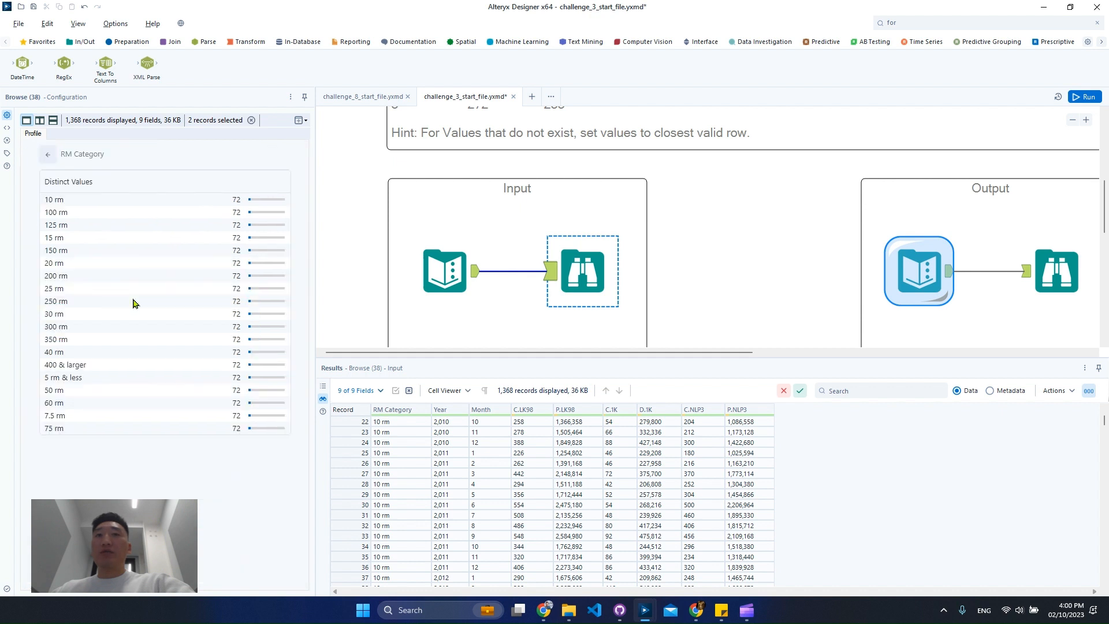
left_click(49, 154)
left_click(104, 155)
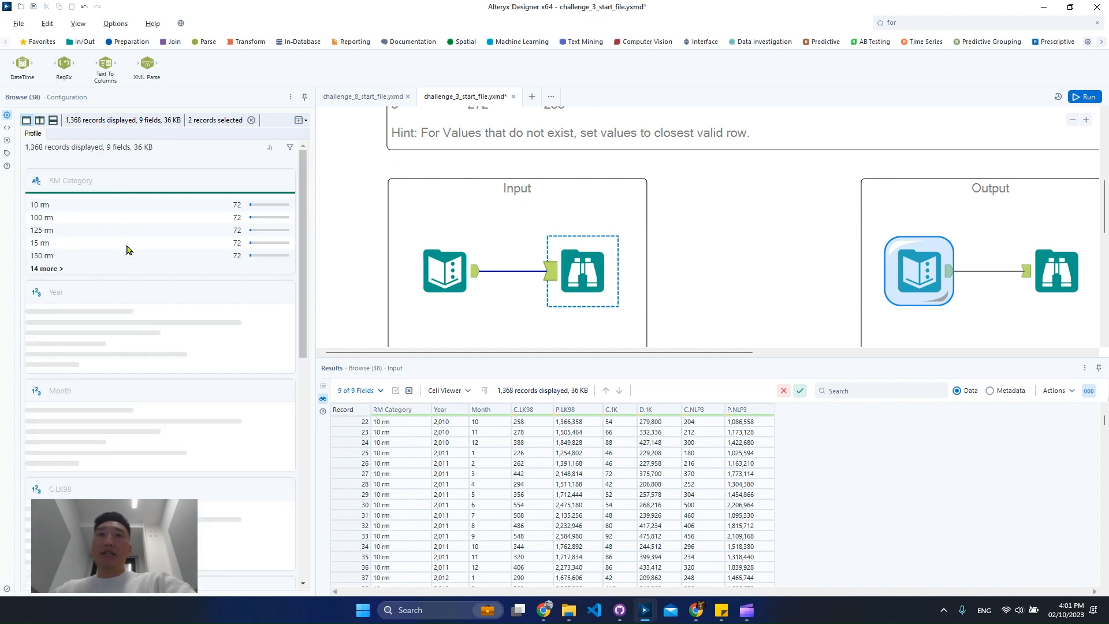
left_click(46, 380)
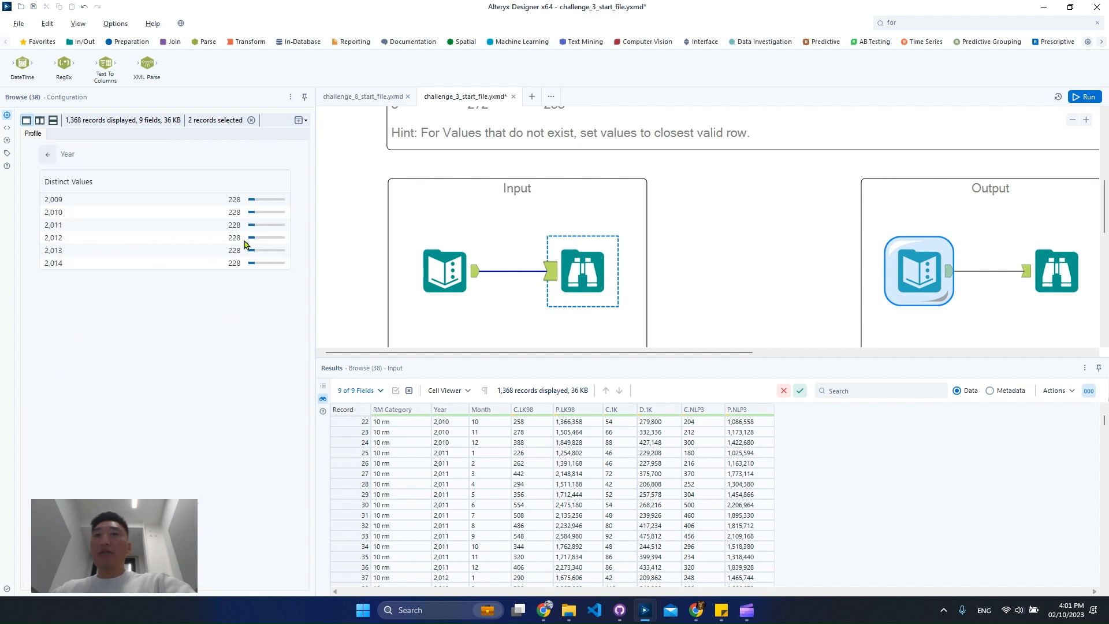
left_click(48, 154)
scroll(85, 157, "down", 2)
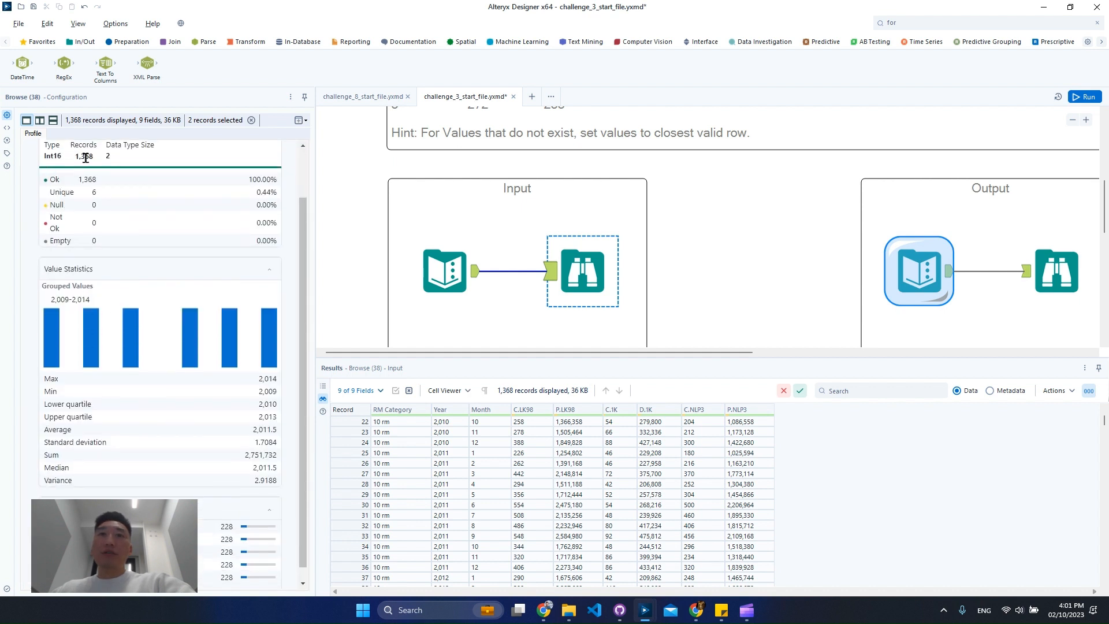
scroll(86, 157, "up", 1)
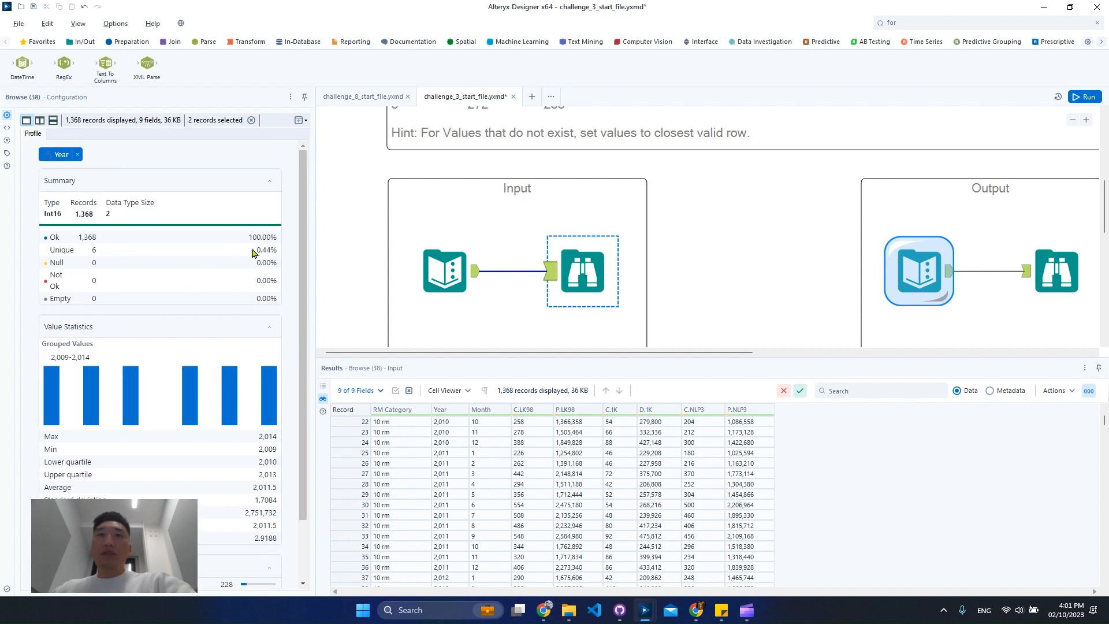
left_click(79, 155)
scroll(147, 341, "down", 3)
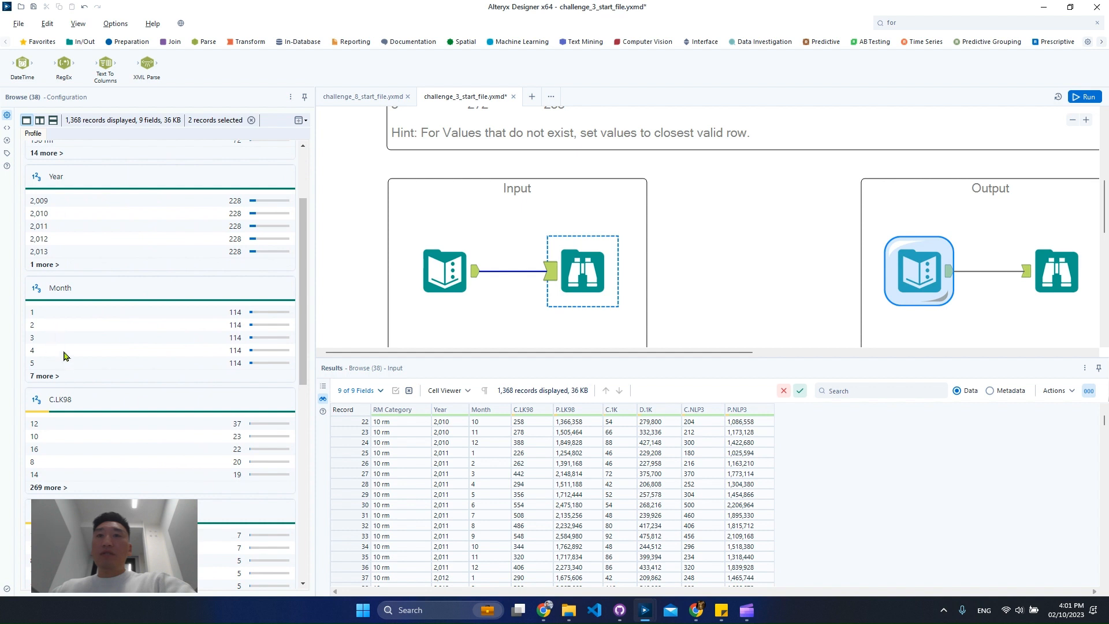
scroll(127, 356, "down", 3)
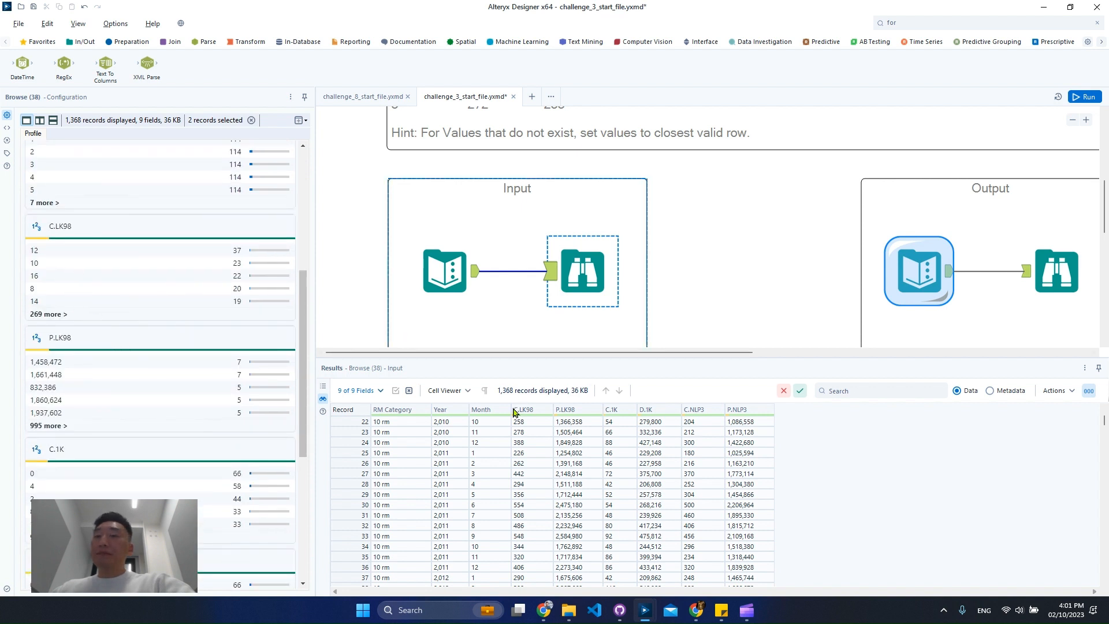
Examine the 10 rm null rows for late 2014, the challenge's hint on missing values, and the value fields' profiles
scroll(502, 467, "down", 12)
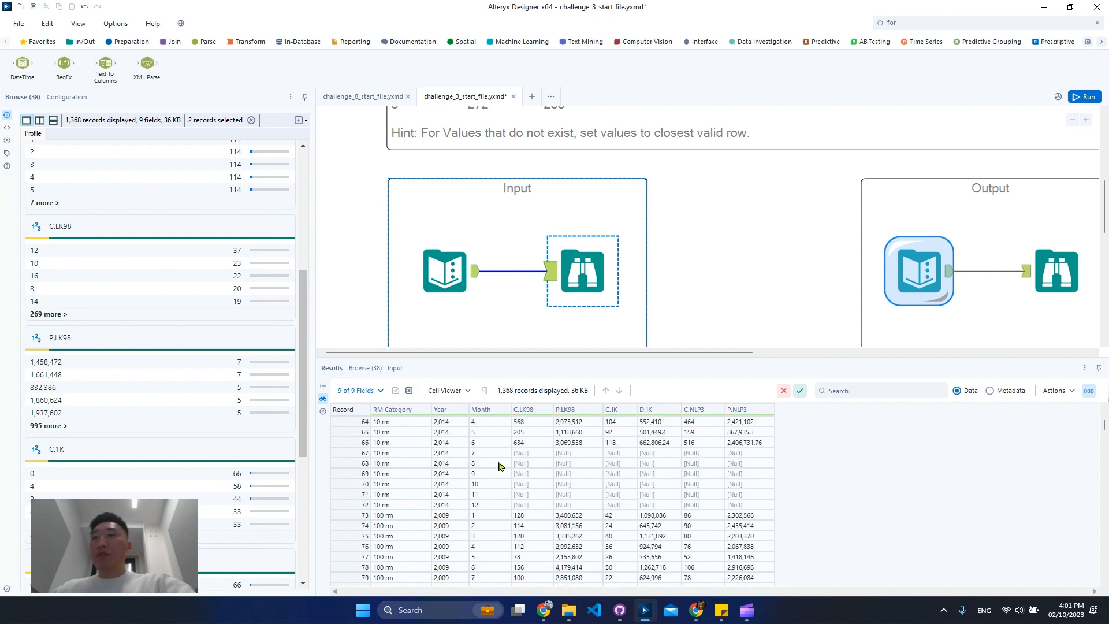
left_click_drag(349, 462, 362, 501)
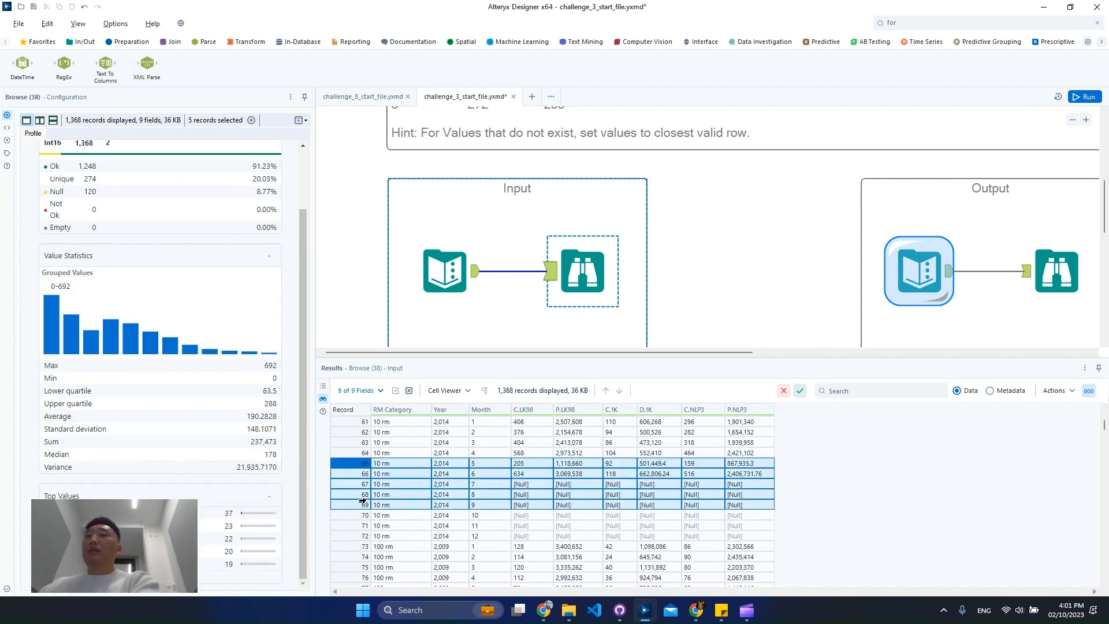
scroll(771, 290, "up", 3)
scroll(770, 291, "up", 1)
left_click(746, 273)
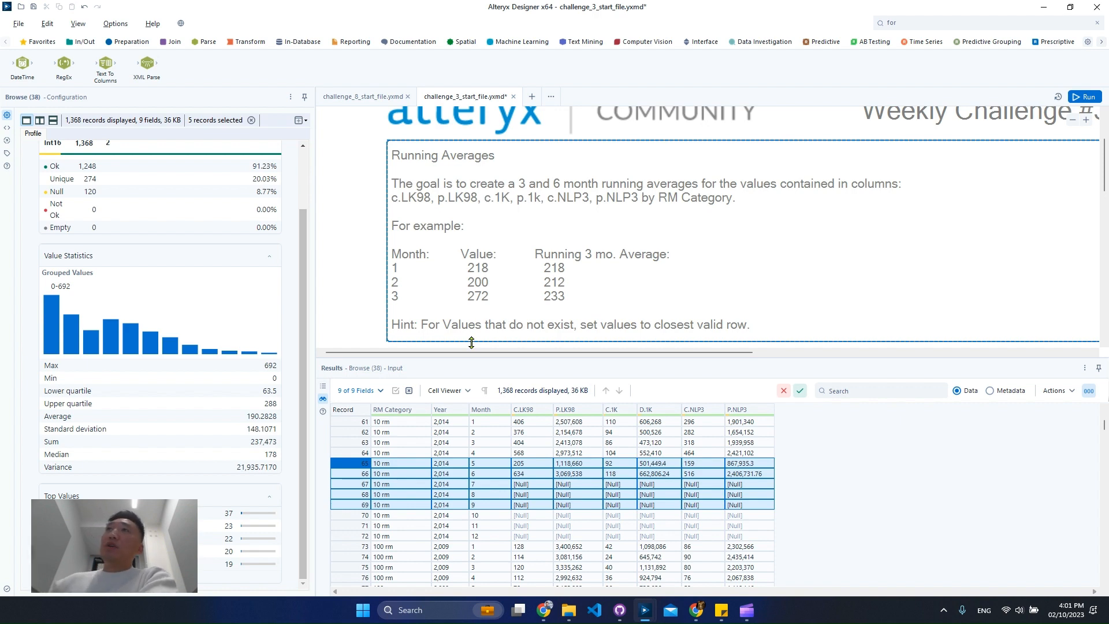
left_click(532, 489)
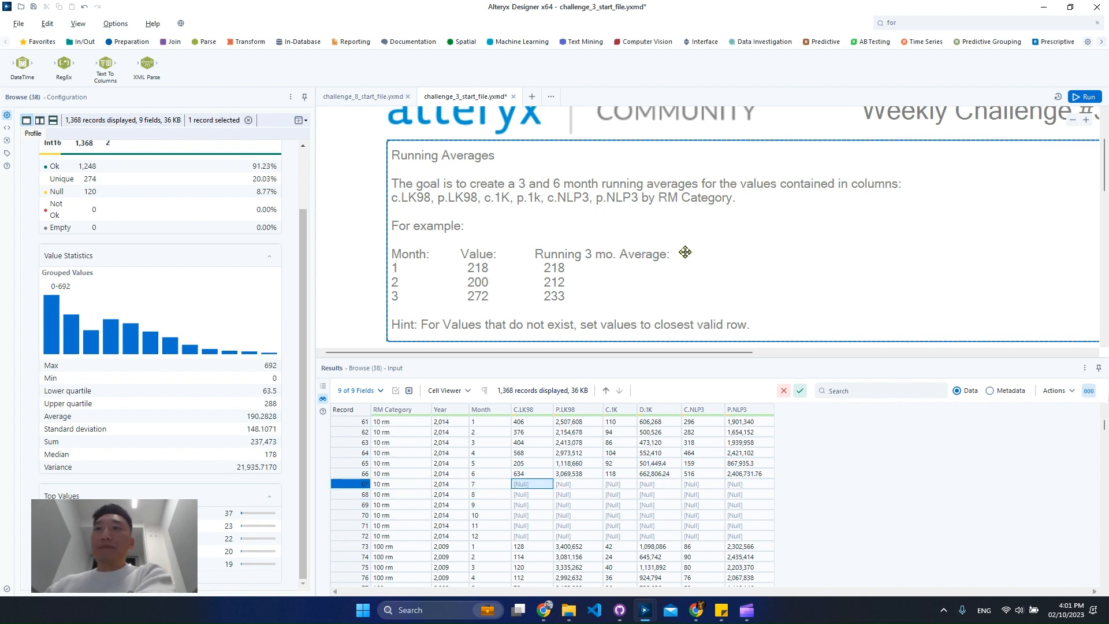
scroll(678, 254, "down", 5)
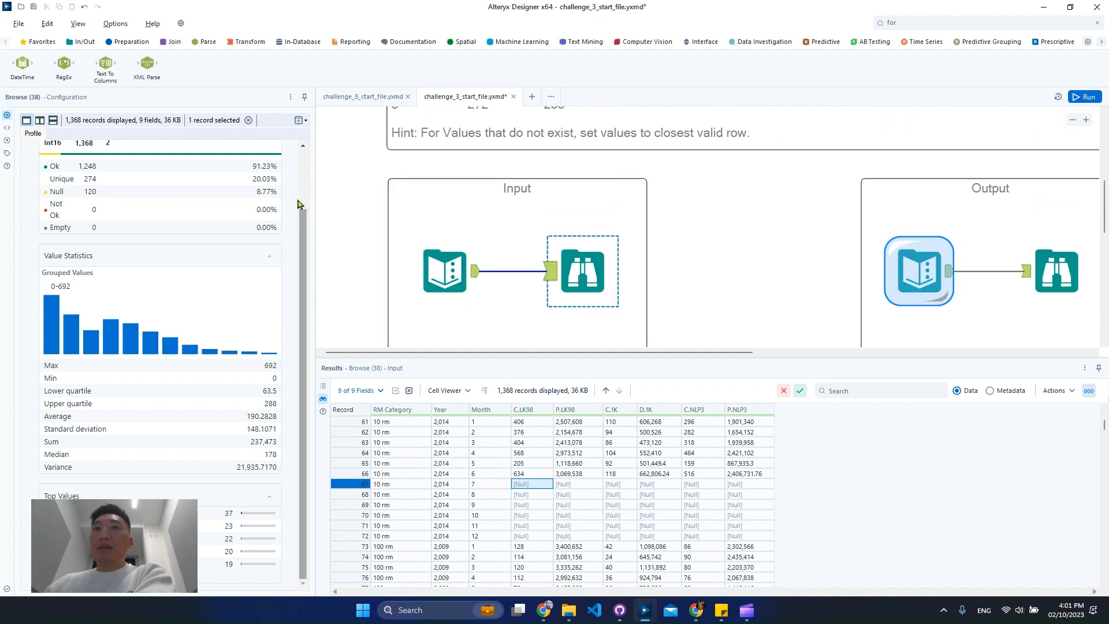
scroll(237, 191, "up", 3)
left_click(85, 156)
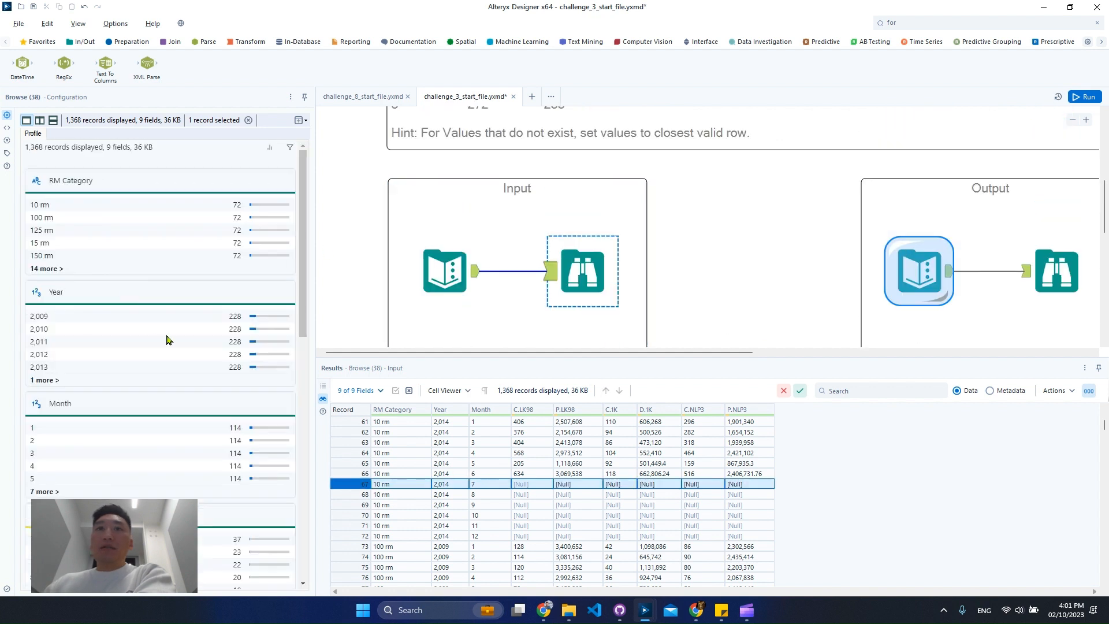
scroll(190, 321, "down", 10)
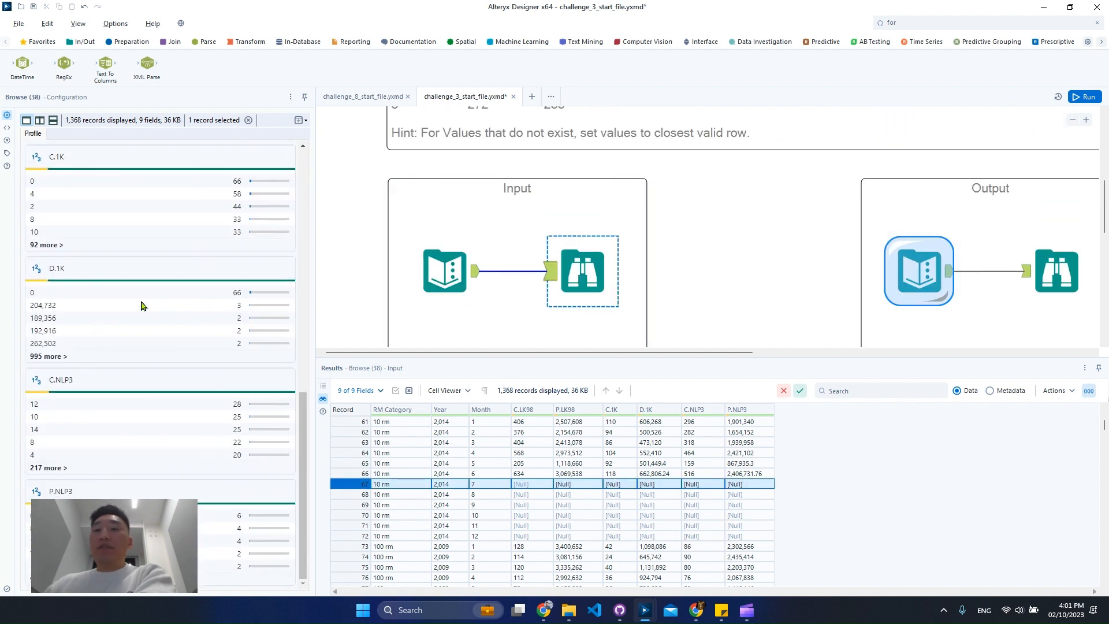
Open the expected data in the Output container's Browse tool and go to its first record
left_click_drag(632, 351, 768, 351)
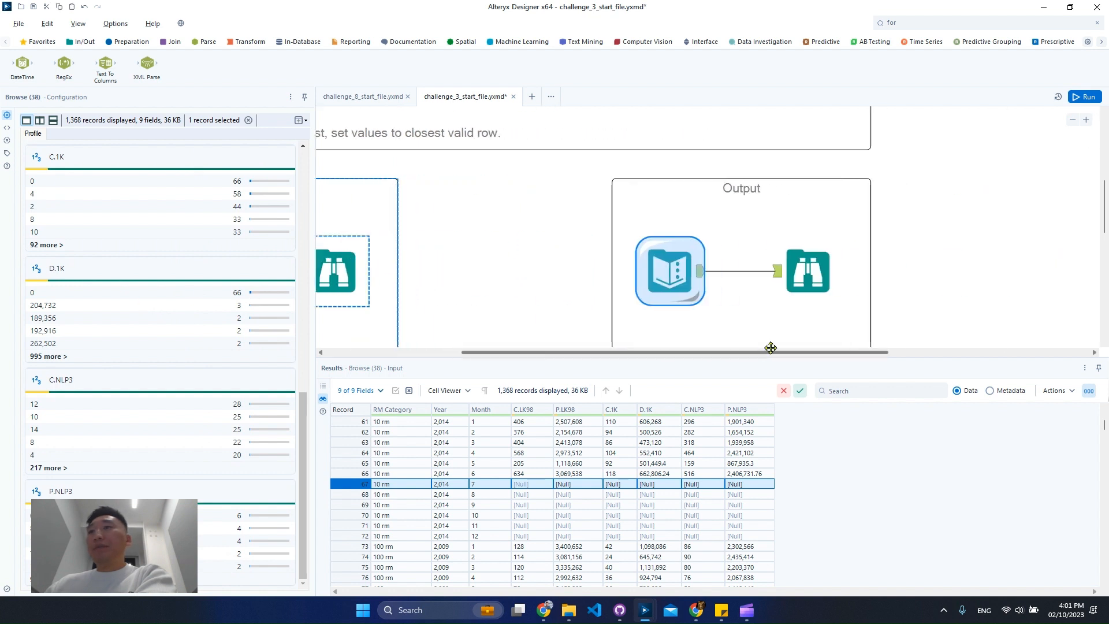
left_click(813, 291)
left_click(812, 289)
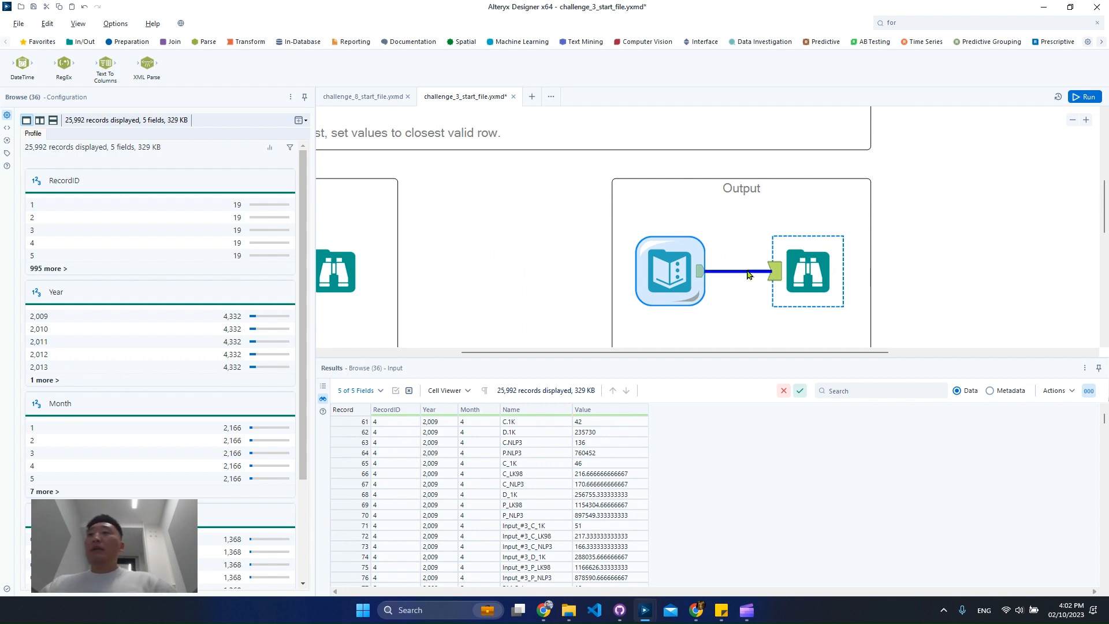
left_click(702, 277)
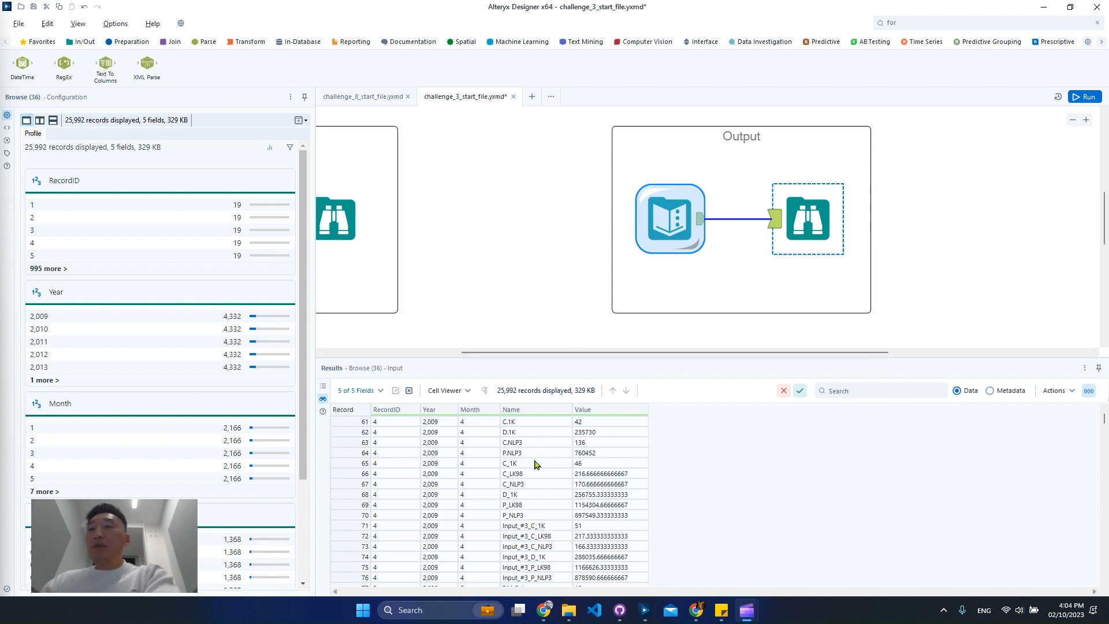
scroll(540, 462, "up", 14)
scroll(541, 471, "up", 6)
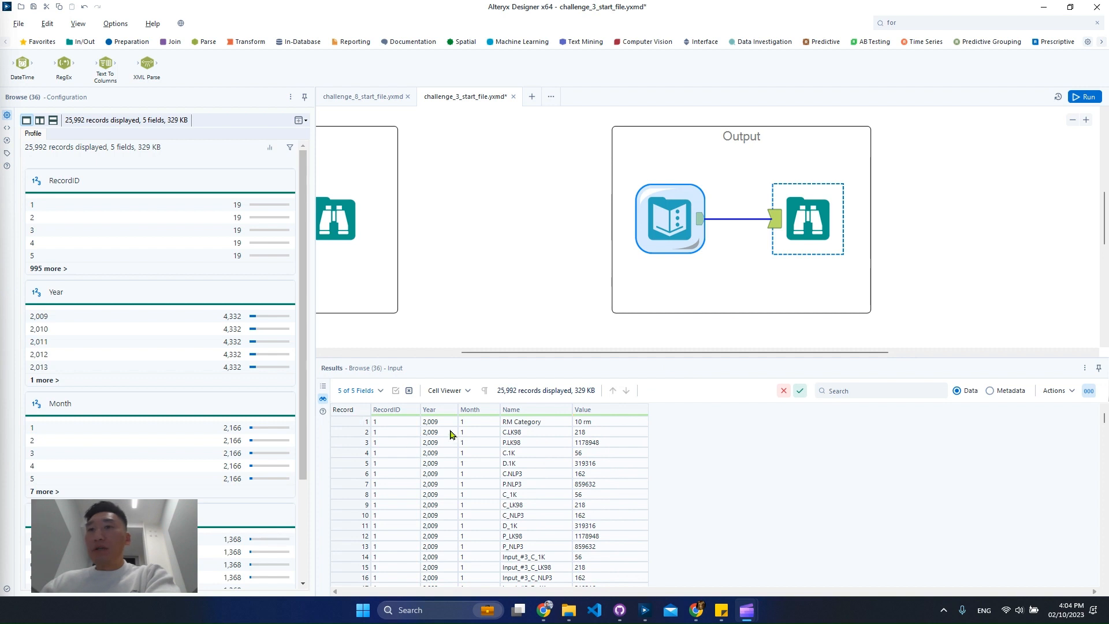
Enlarge the results area and select records 1 through 13 of the expected output for review
left_click(518, 424)
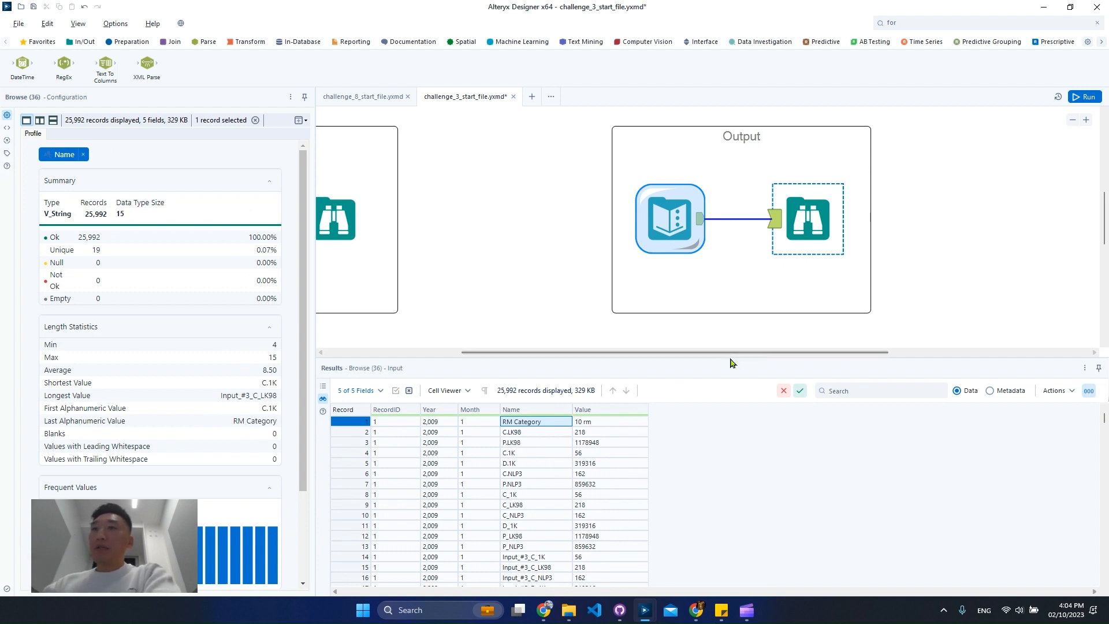
left_click_drag(730, 361, 716, 240)
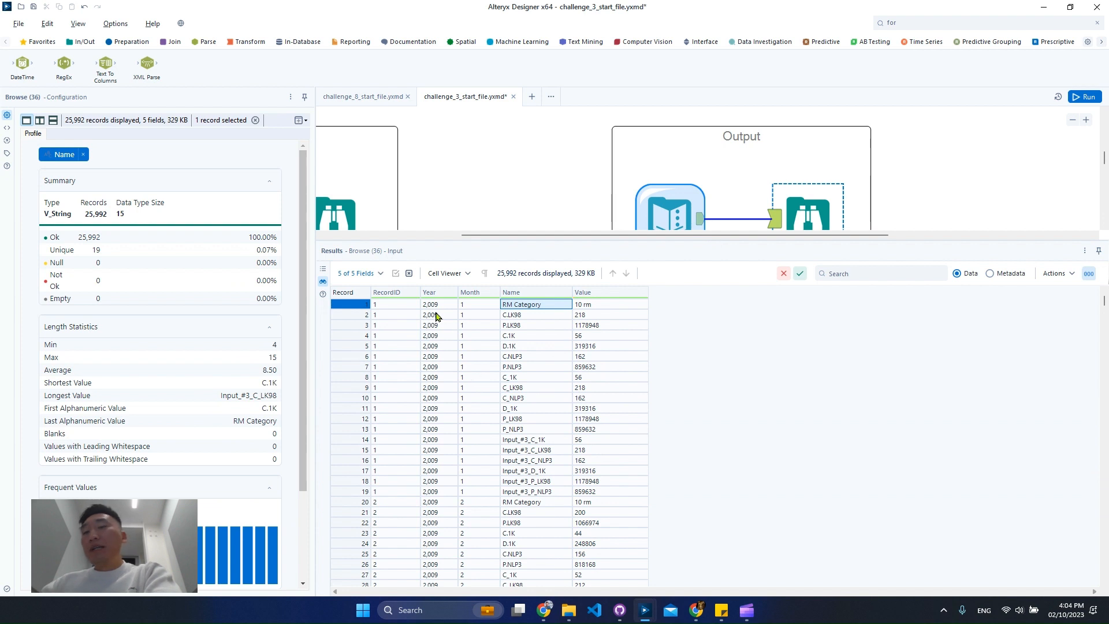
left_click(437, 317)
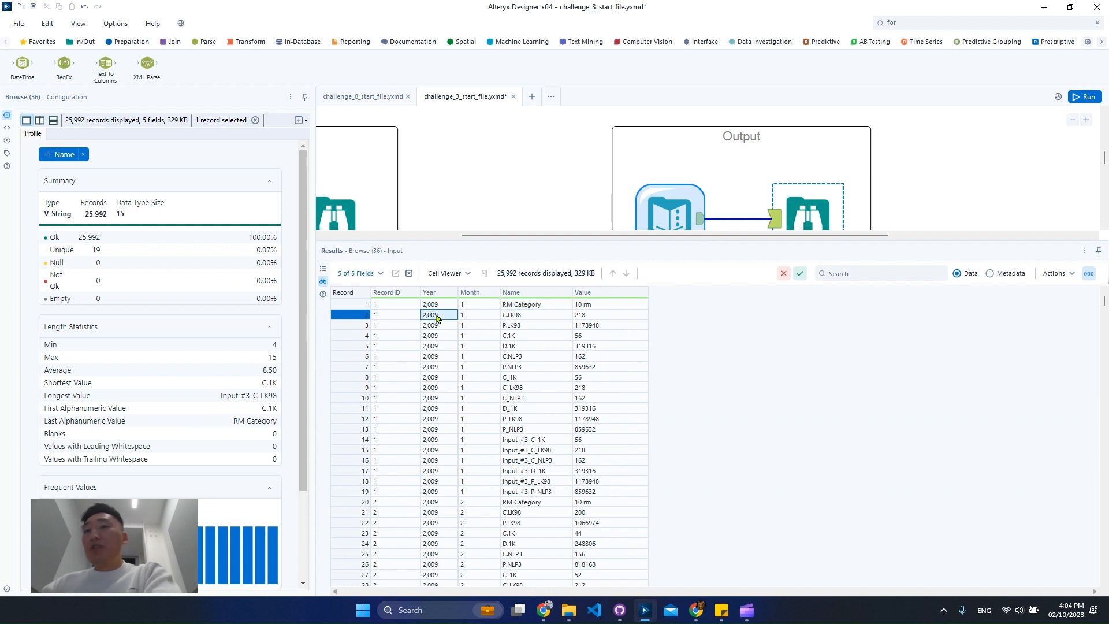
left_click(362, 301)
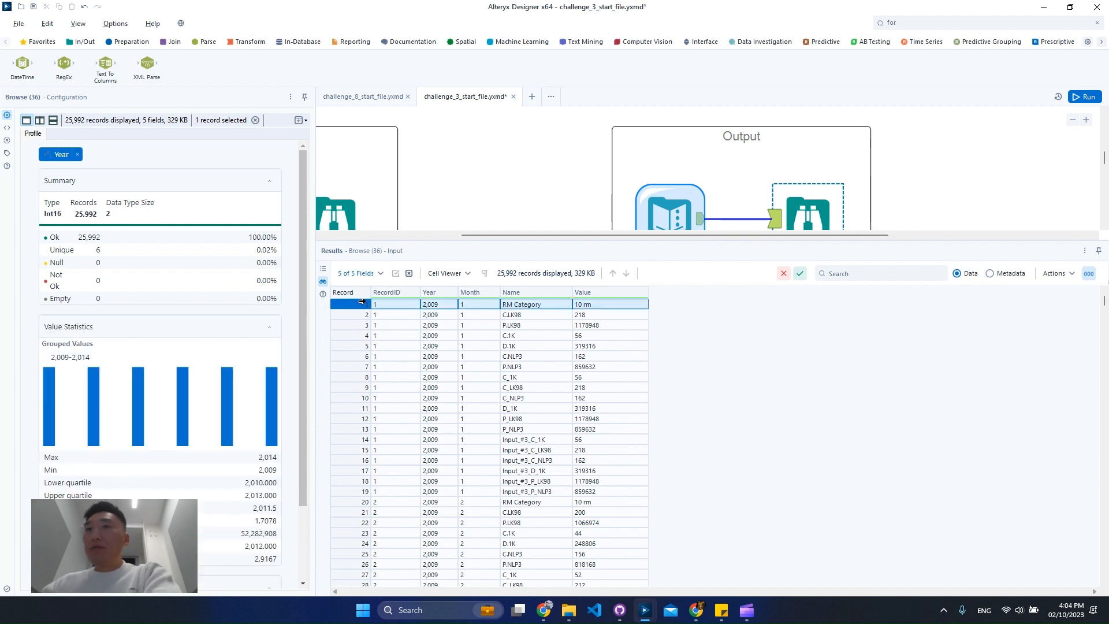
left_click_drag(362, 301, 349, 429)
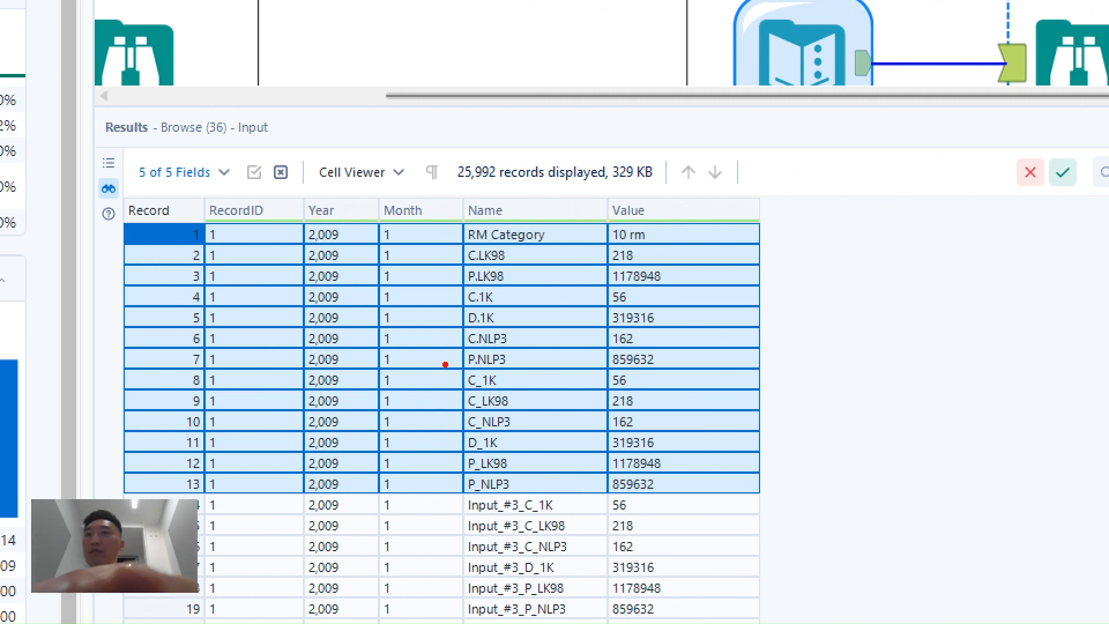
left_click_drag(412, 370, 929, 370)
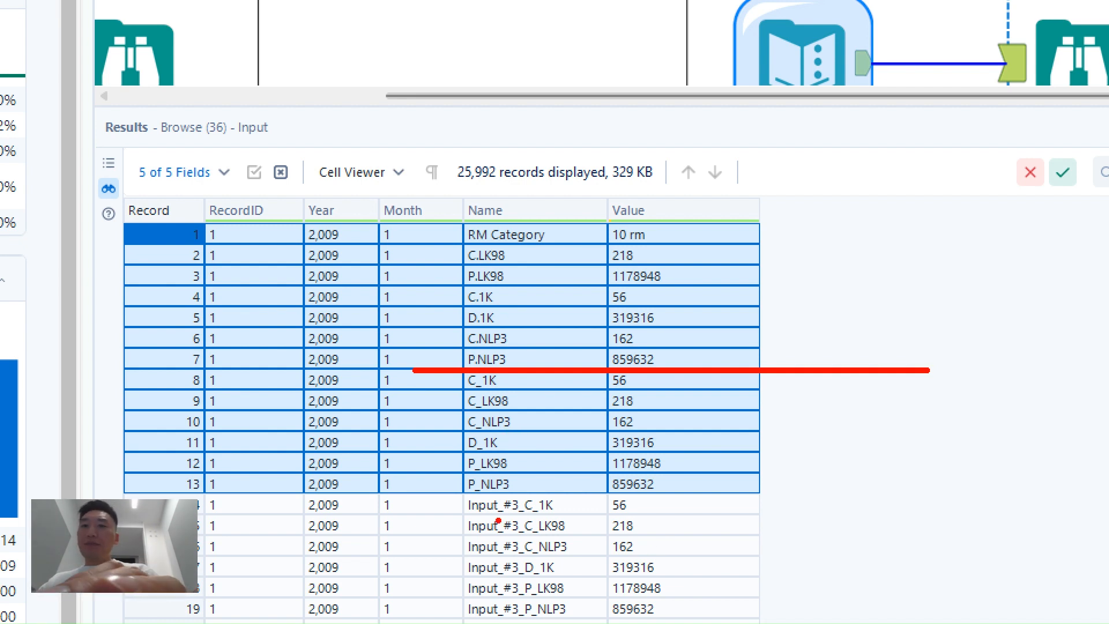
mouse_move(450, 494)
left_mouse_down()
mouse_move(497, 534)
mouse_move(652, 598)
mouse_move(651, 615)
left_mouse_up()
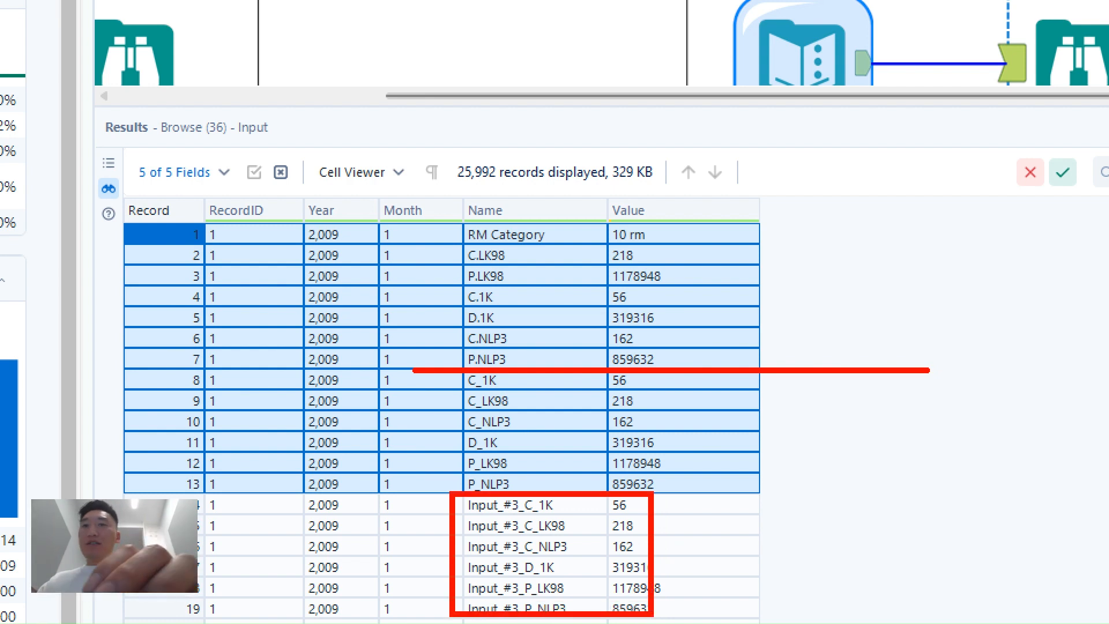
key("Escape")
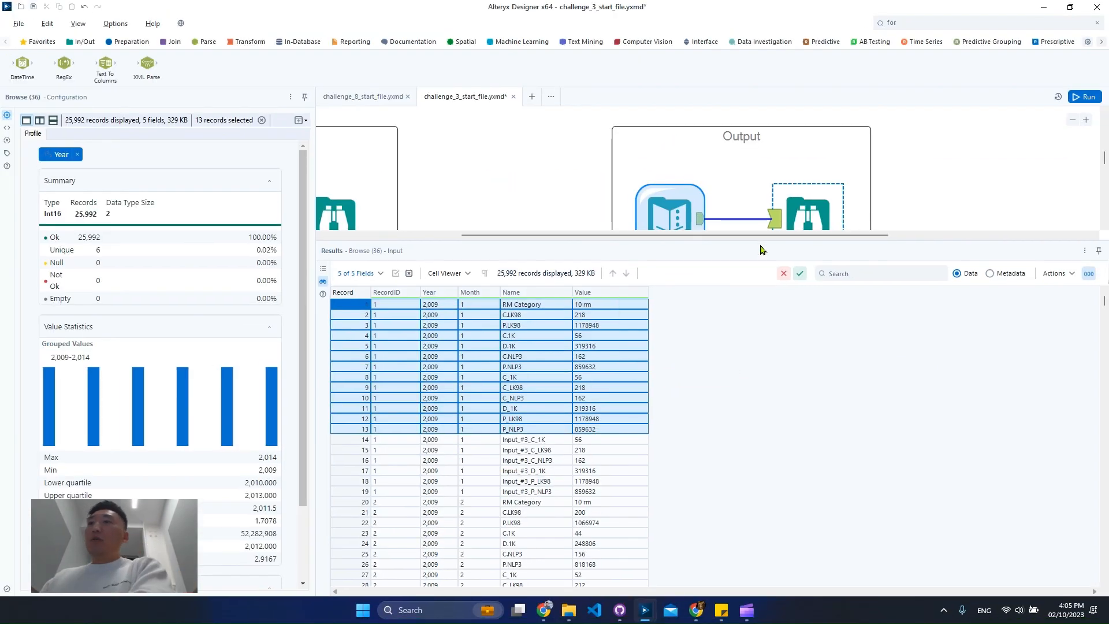
Reopen the input data in the Input container's Browse tool and select the 10 rm records for months 5 to 8 of 2014
left_click_drag(750, 239, 739, 393)
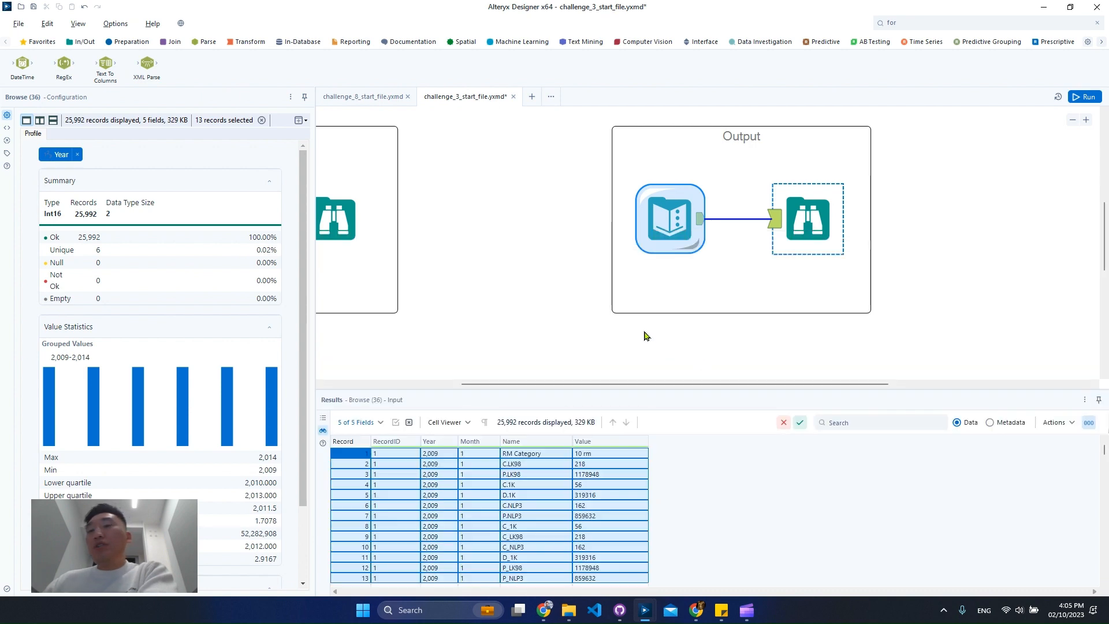
left_click(602, 339)
left_click(442, 384)
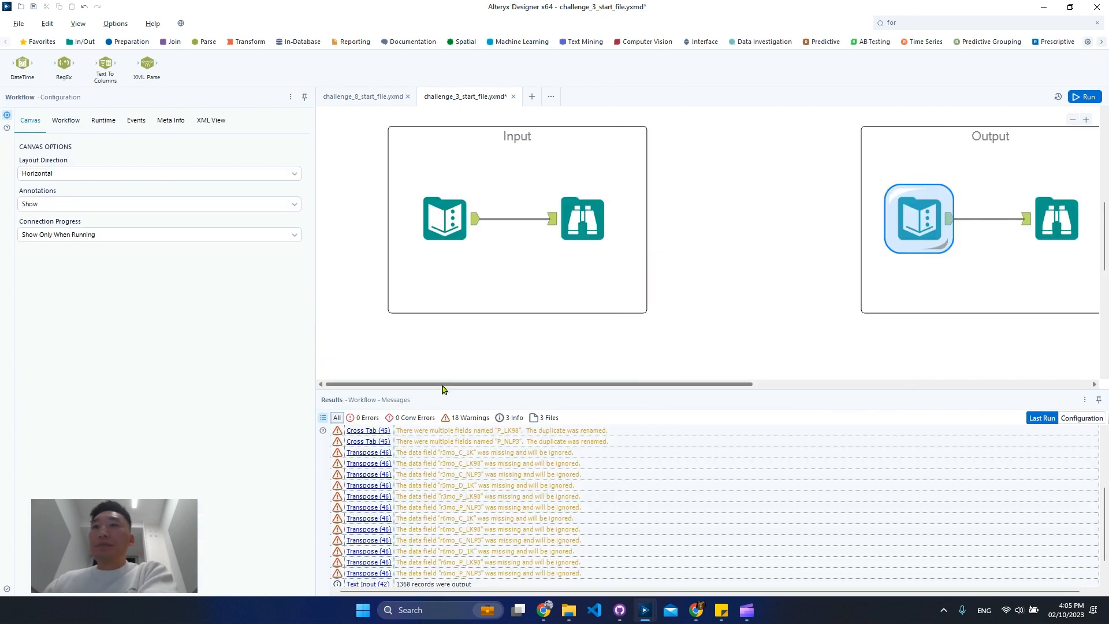
left_click(582, 220)
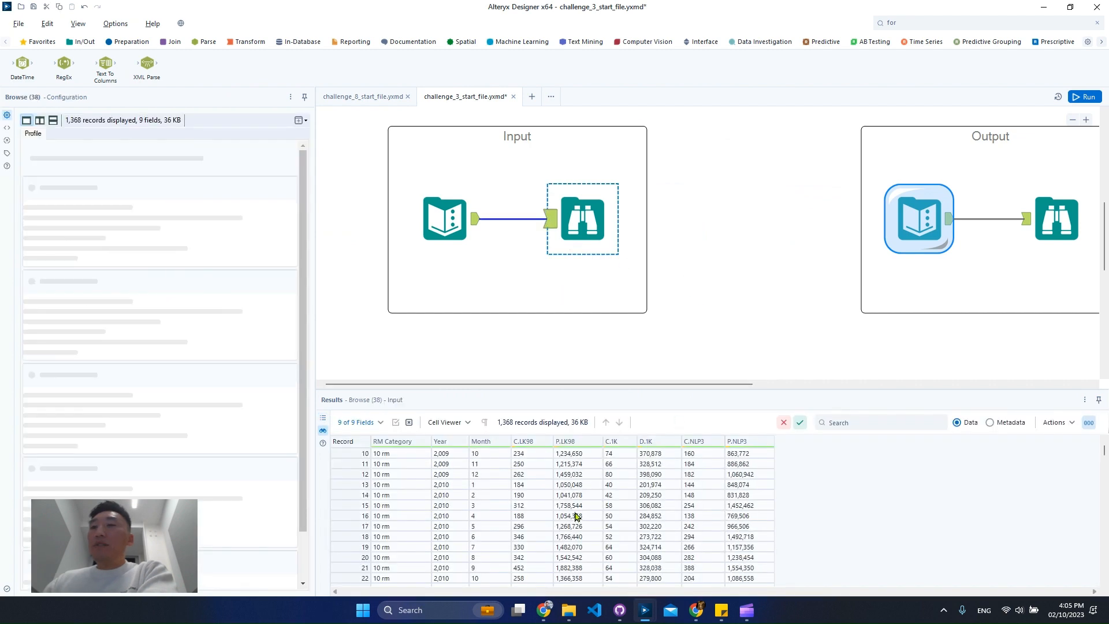
scroll(575, 515, "down", 17)
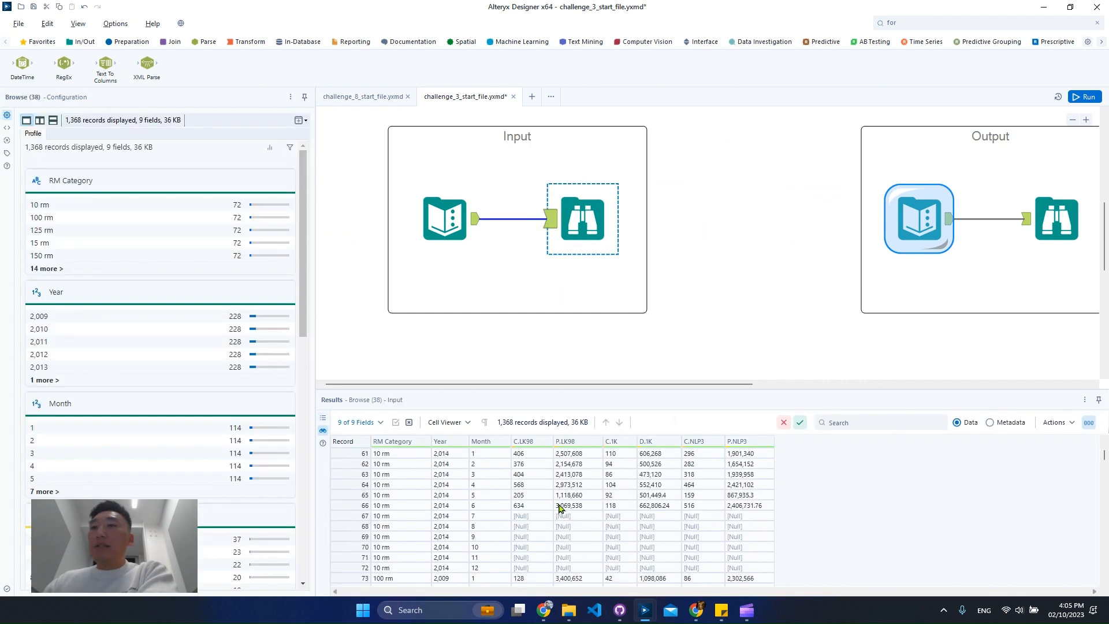
left_click_drag(345, 496, 680, 523)
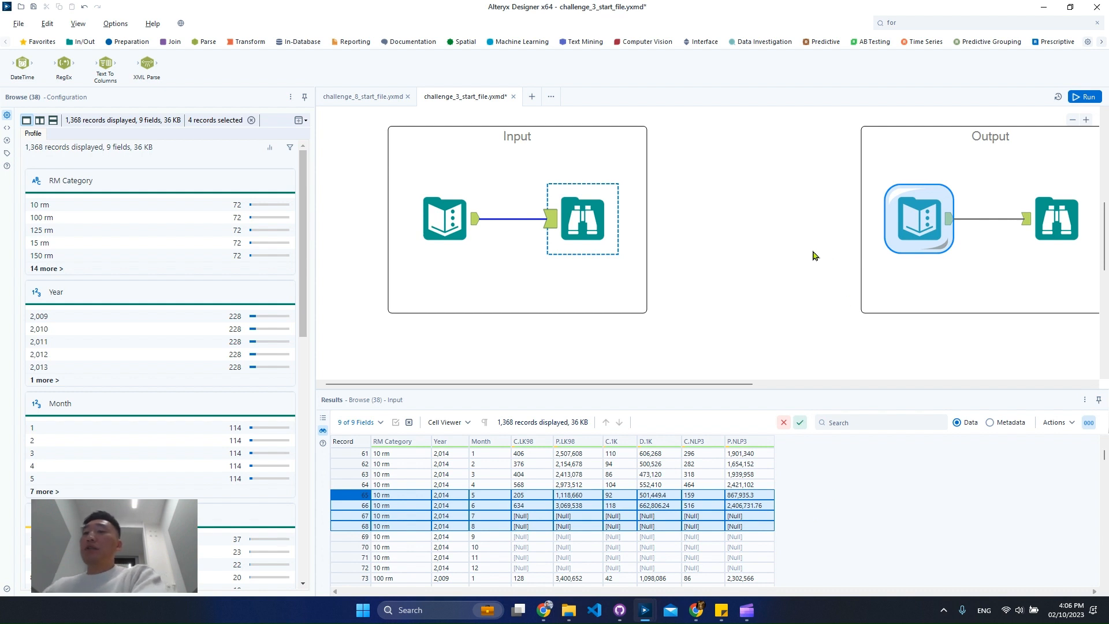
Add a Multi-Row Formula tool below the Input container and connect the input data to it
scroll(721, 243, "down", 2)
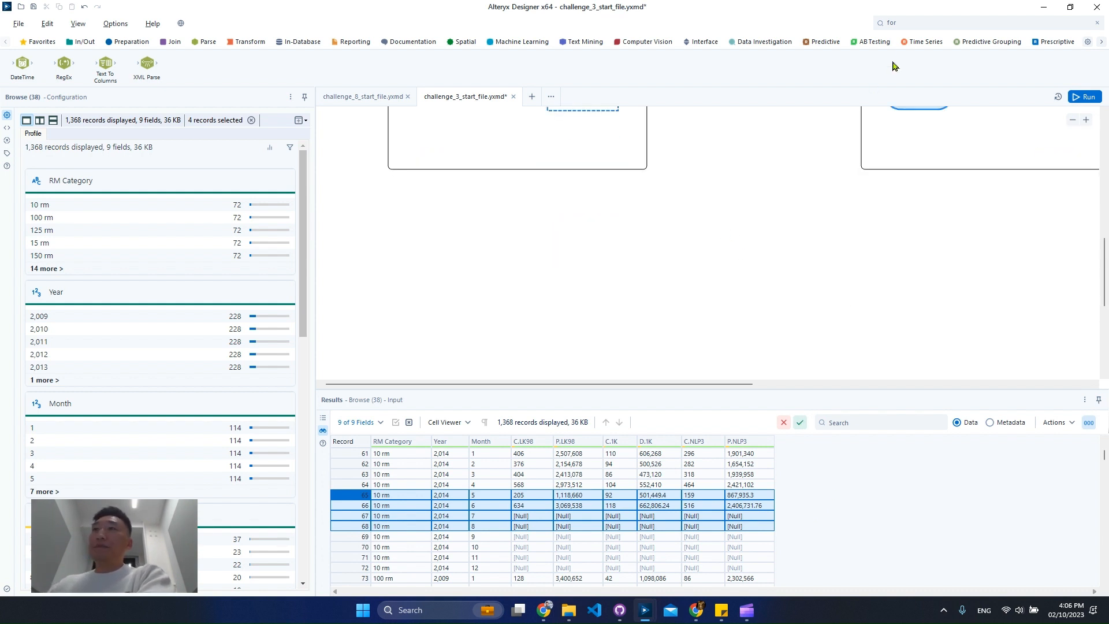
left_click(924, 22)
type("mul")
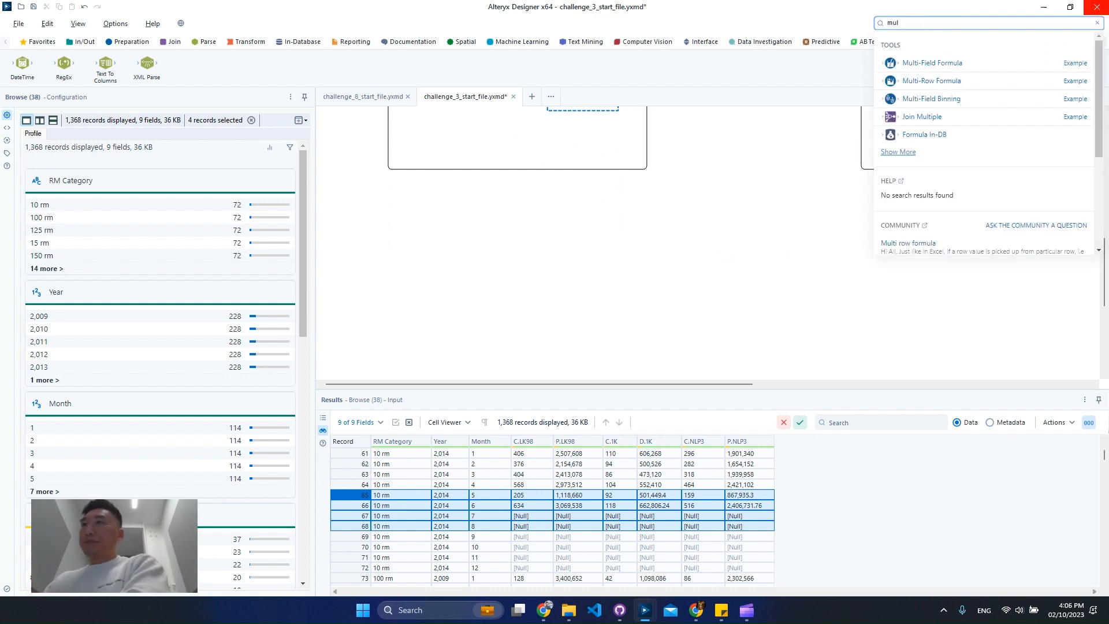
left_click_drag(915, 83, 557, 221)
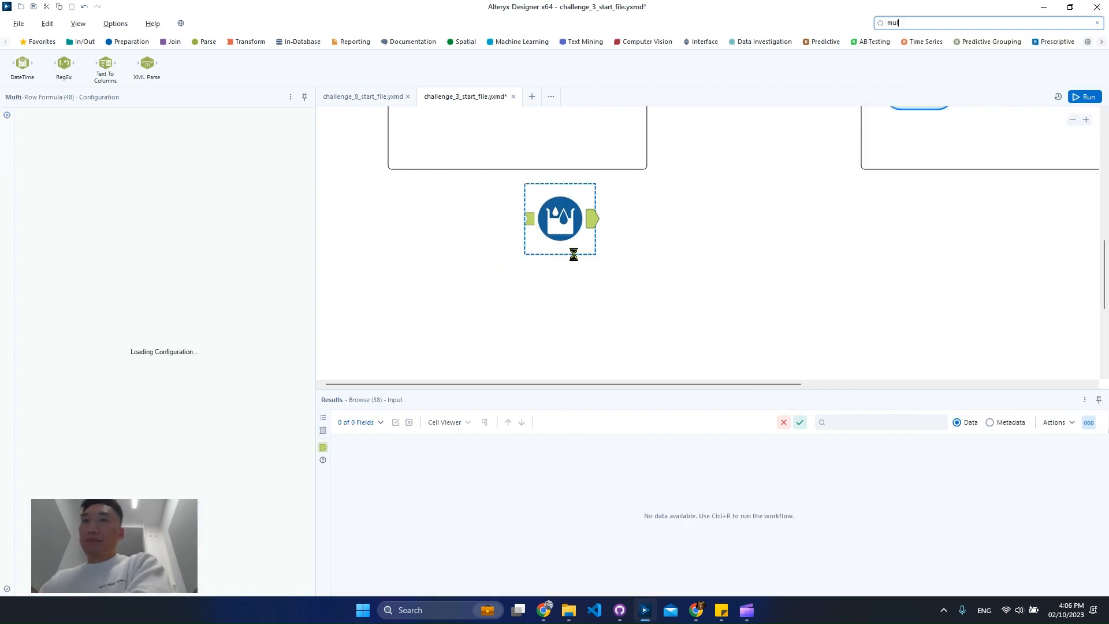
scroll(648, 251, "up", 3)
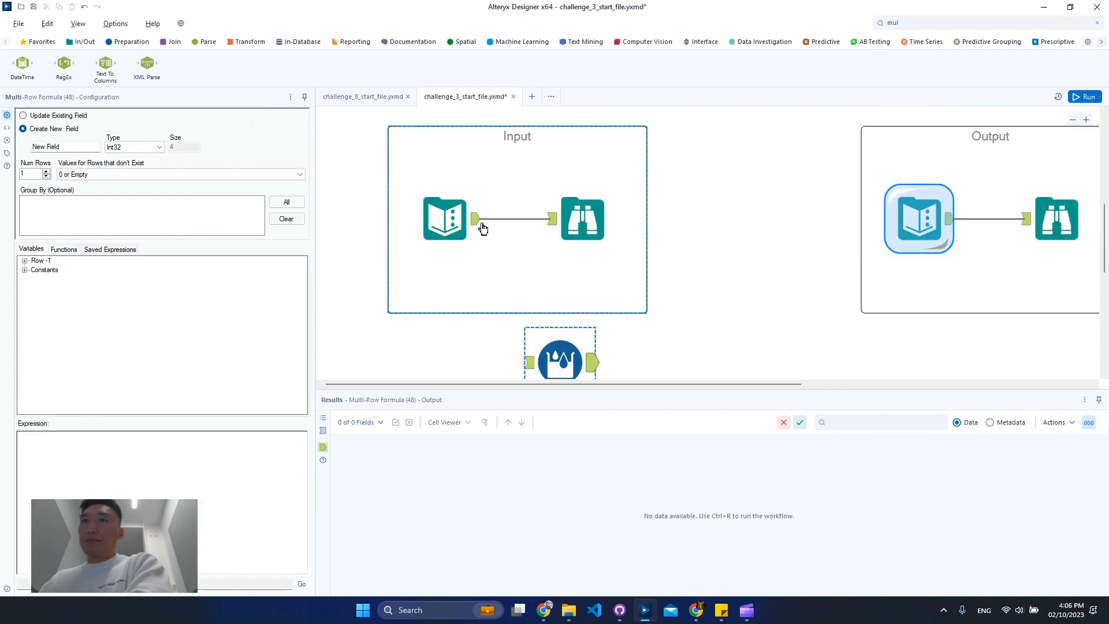
key("ctrl+r")
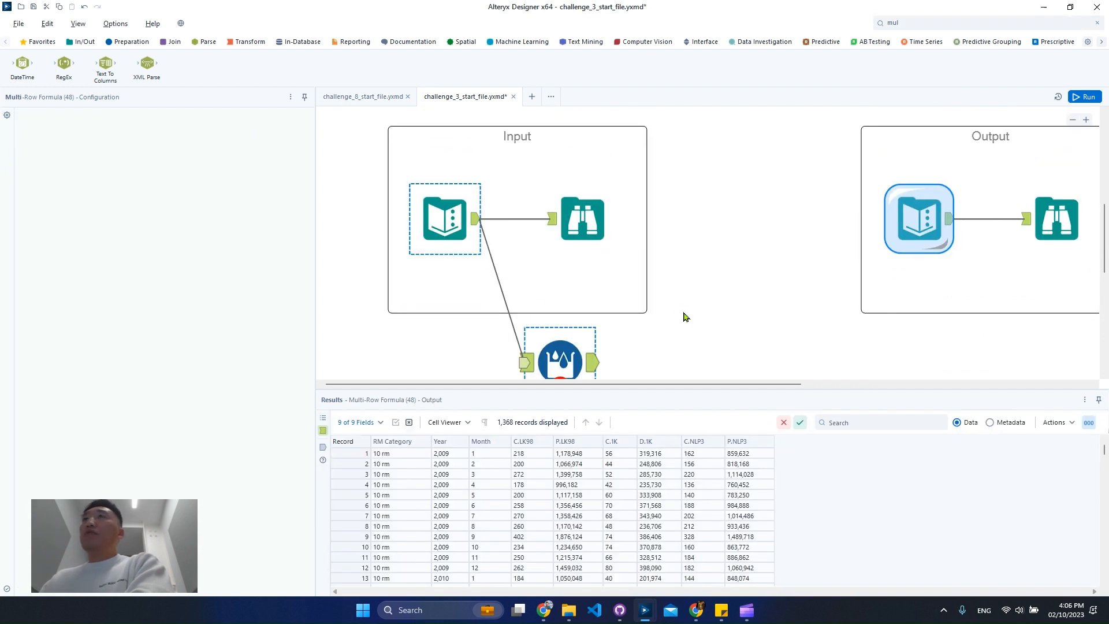
scroll(679, 306, "down", 3)
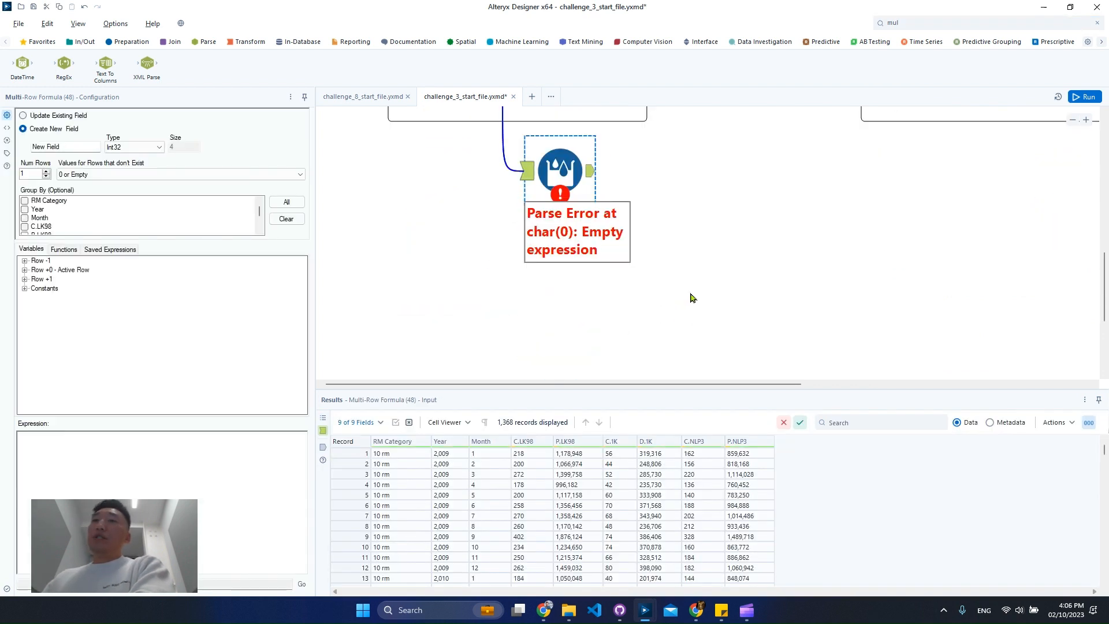
Enlarge the results area and select the 10 rm rows for months 7 and 8 of 2014, from Month to P.NLP3
left_click_drag(614, 389, 639, 327)
scroll(632, 395, "down", 19)
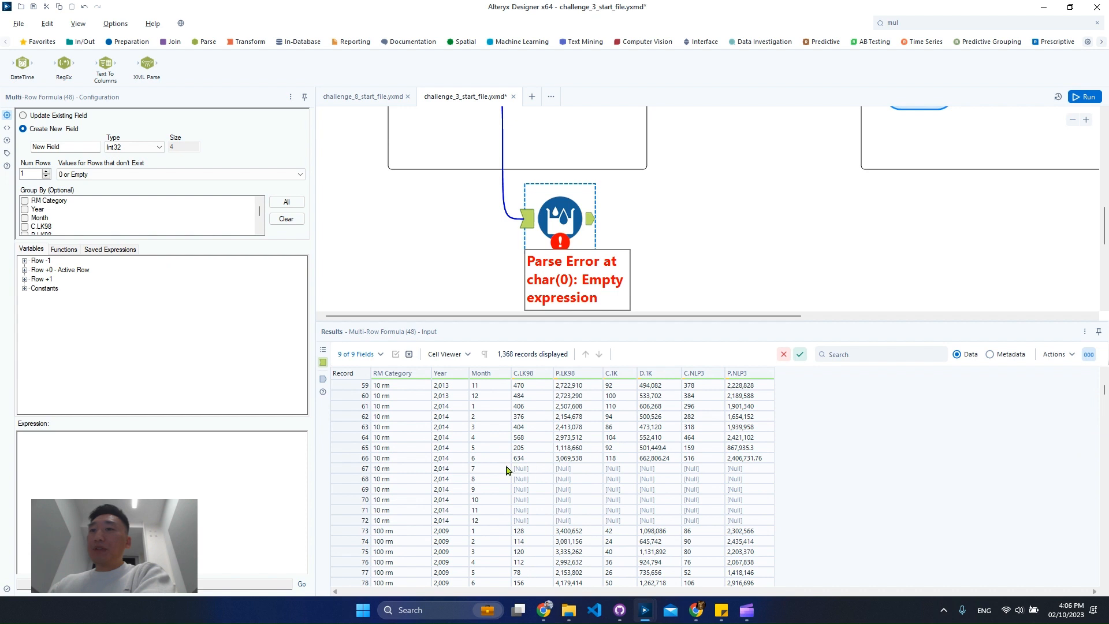
left_click_drag(479, 469, 748, 480)
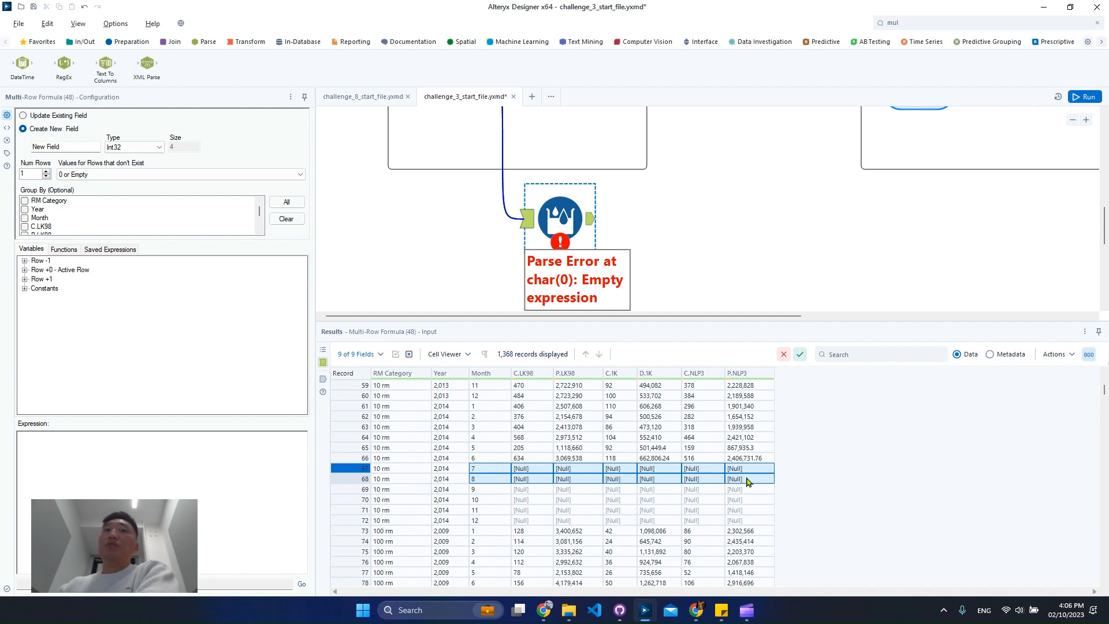
Try the Multi-Row Formula's Update Existing Field option, check which fields it offers, and delete the tool
left_click(74, 116)
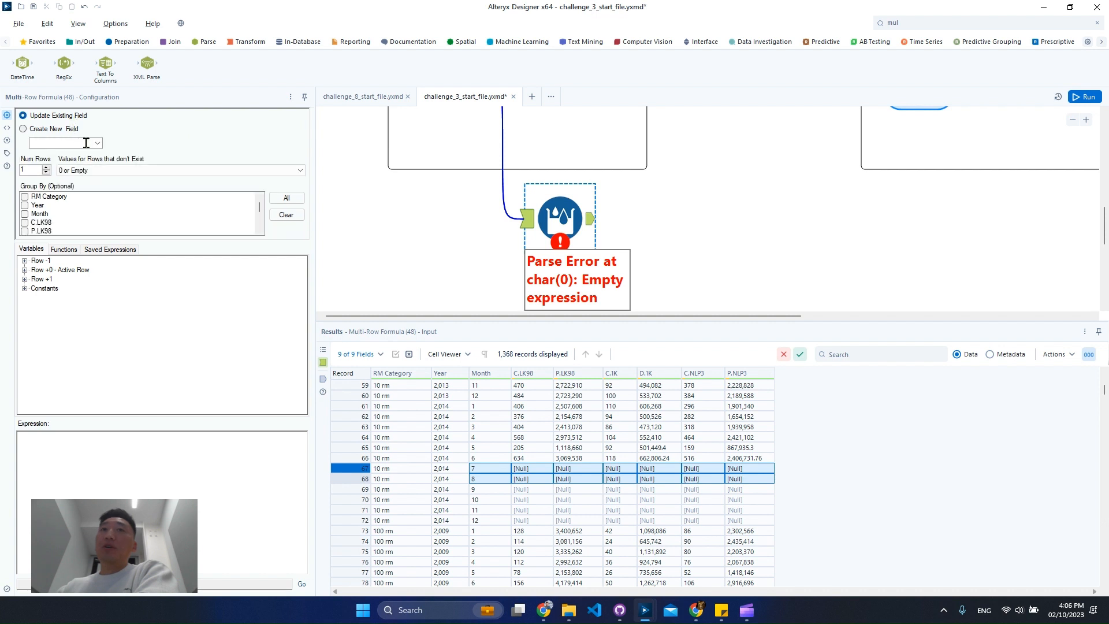
left_click(97, 143)
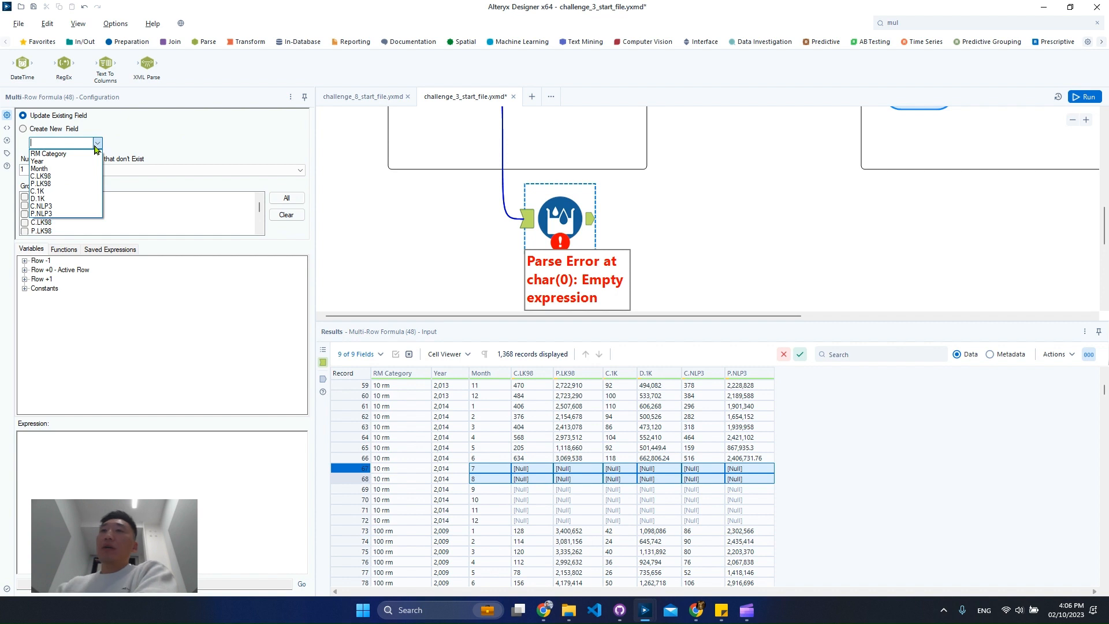
left_click(544, 217)
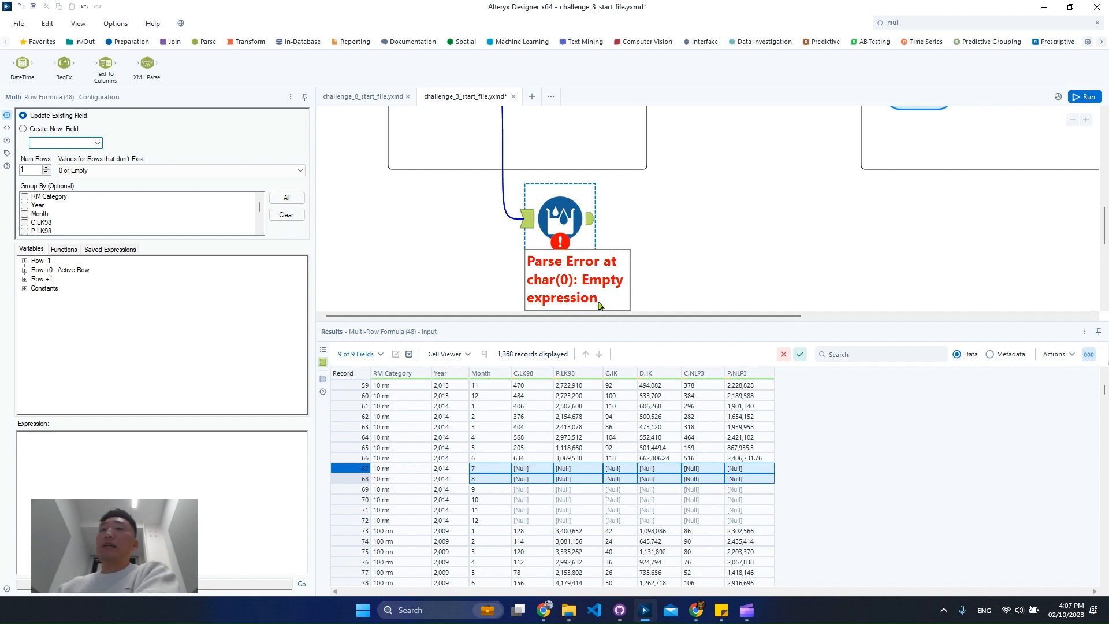
left_click(574, 226)
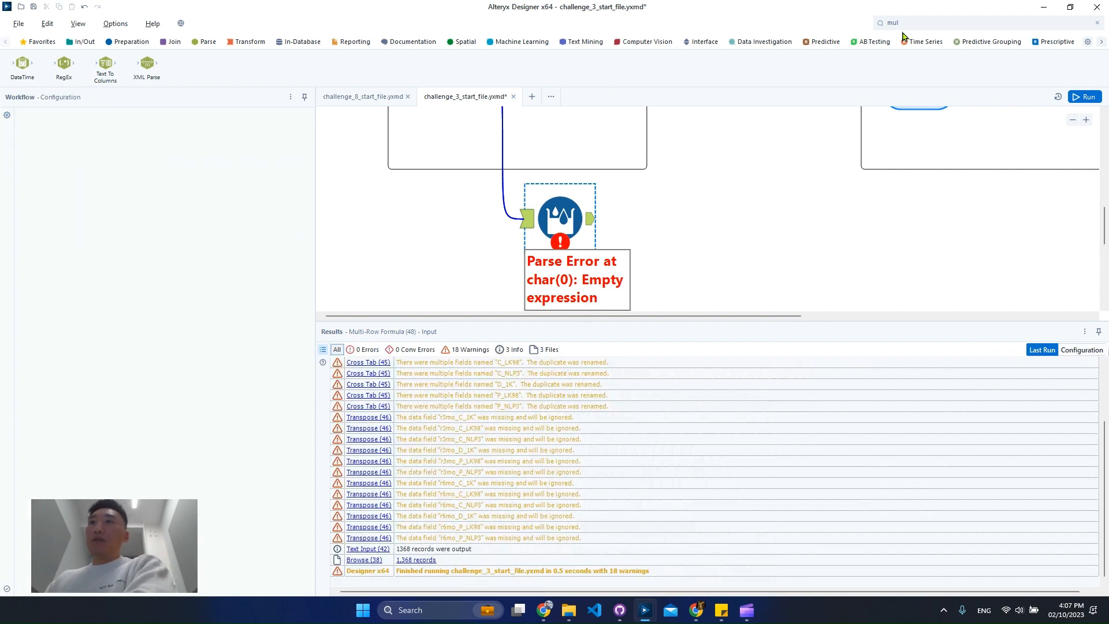
key("Delete")
Place a Transpose tool below the Input container and connect the input data to it
left_click(248, 42)
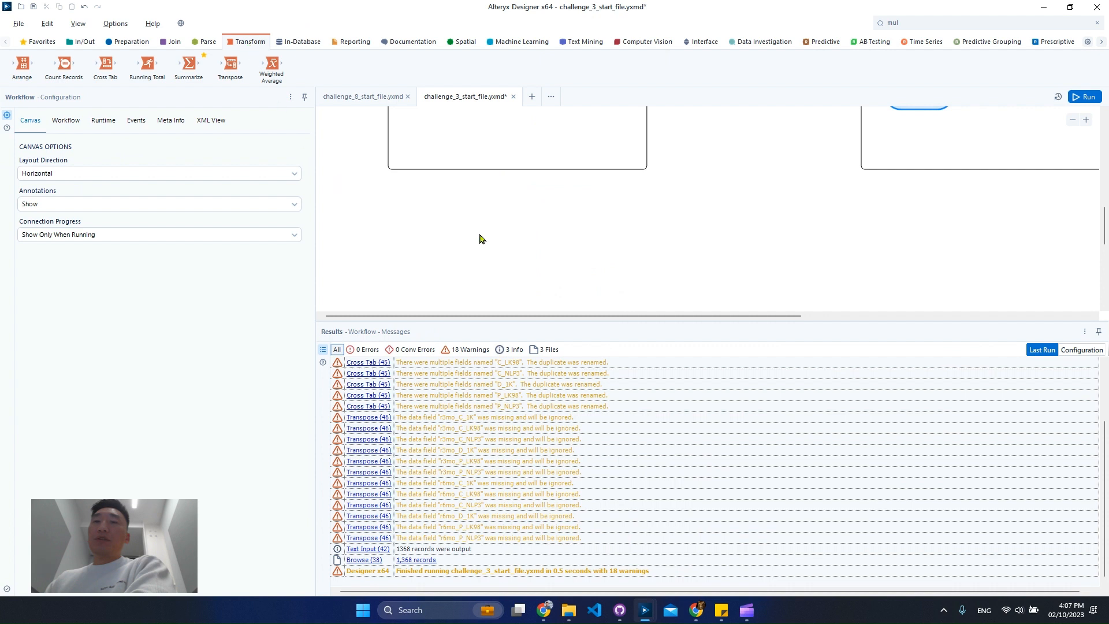
scroll(479, 239, "up", 2)
scroll(515, 235, "down", 1)
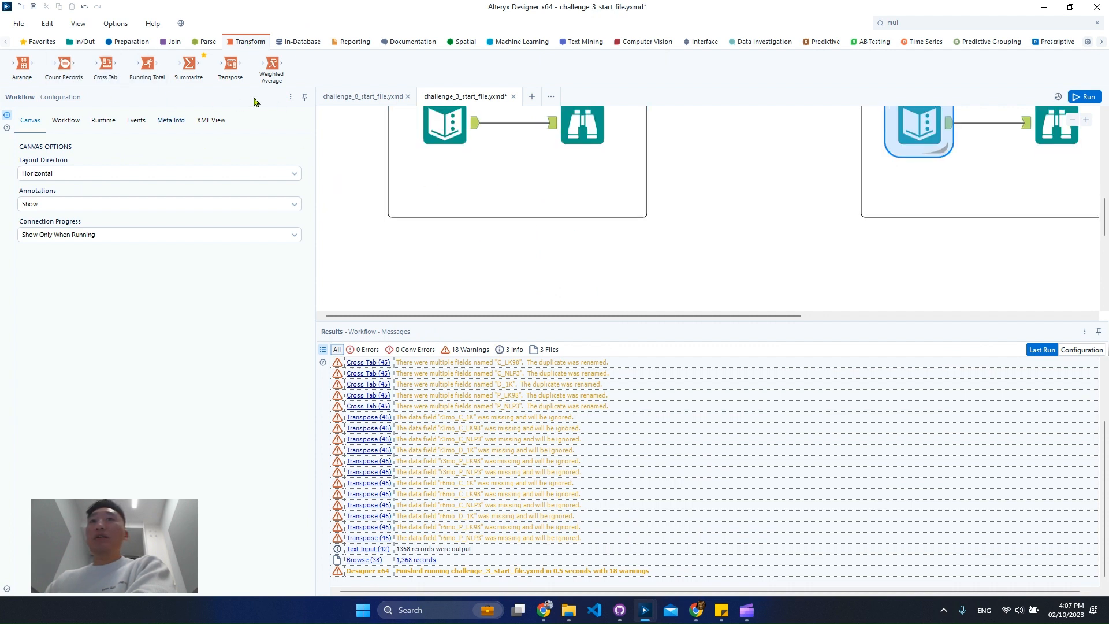
left_click_drag(230, 65, 526, 235)
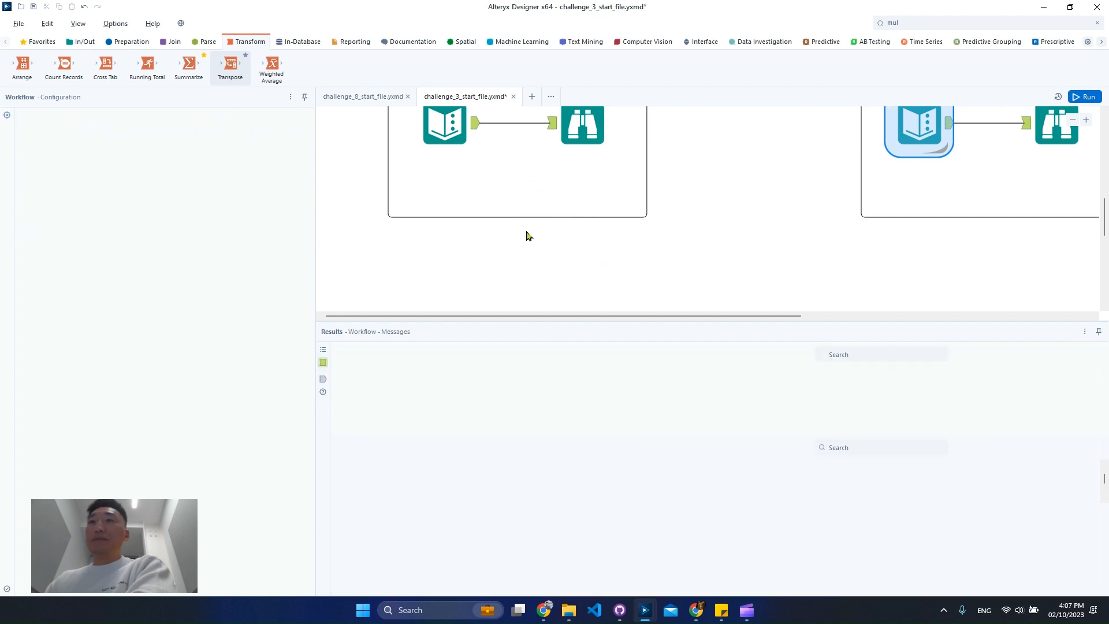
left_click_drag(475, 123, 533, 264)
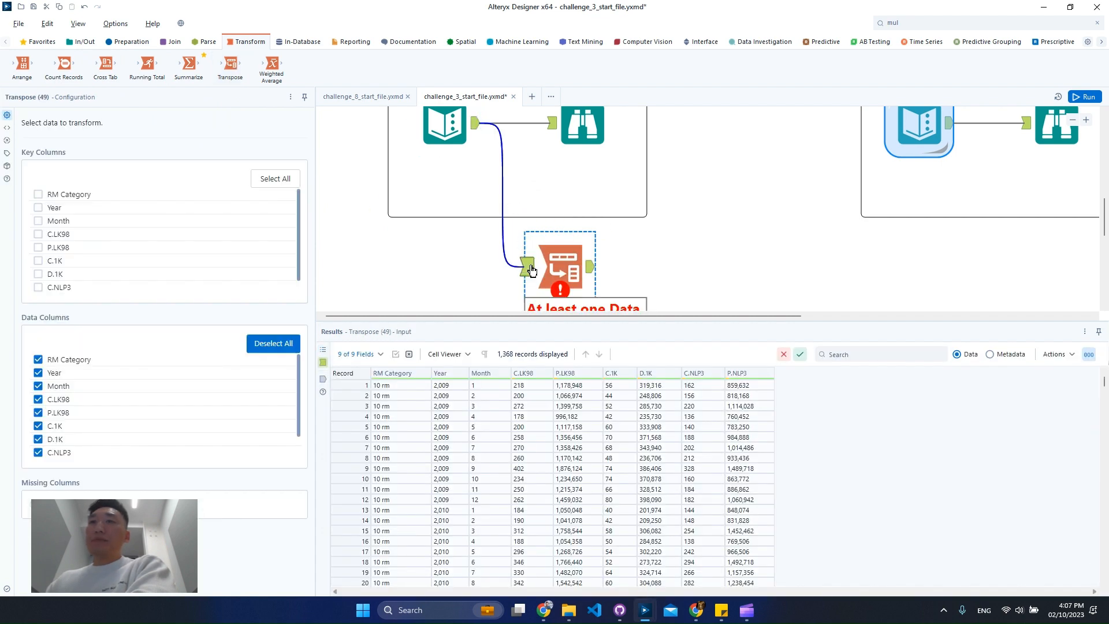
Set RM Category, Year and Month as the Transpose key columns and run the workflow
left_click(72, 196)
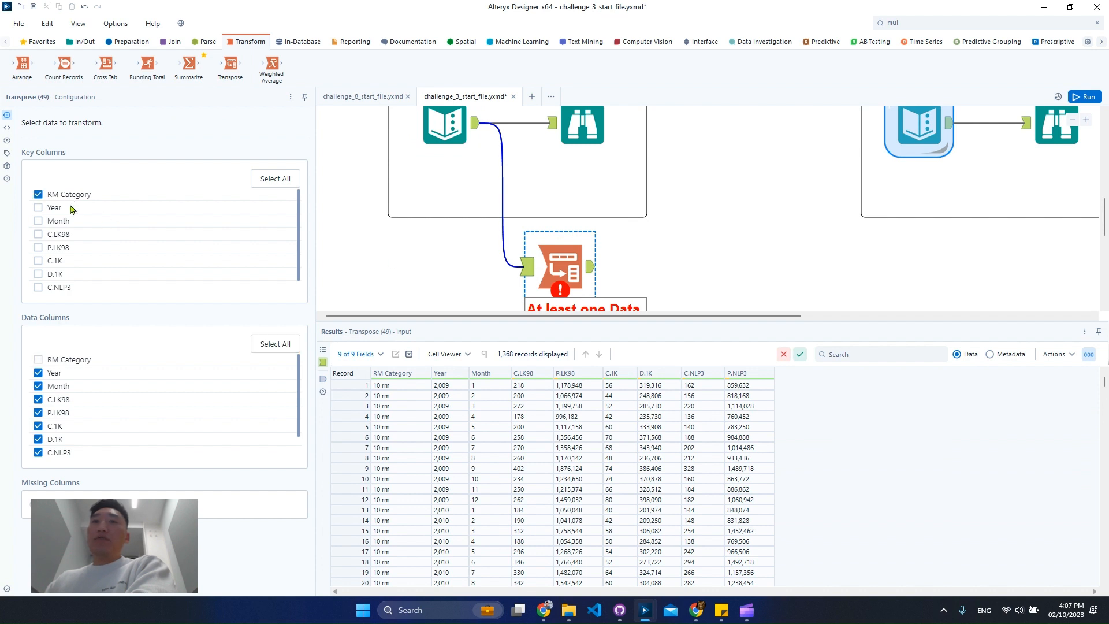
left_click(53, 206)
left_click(54, 220)
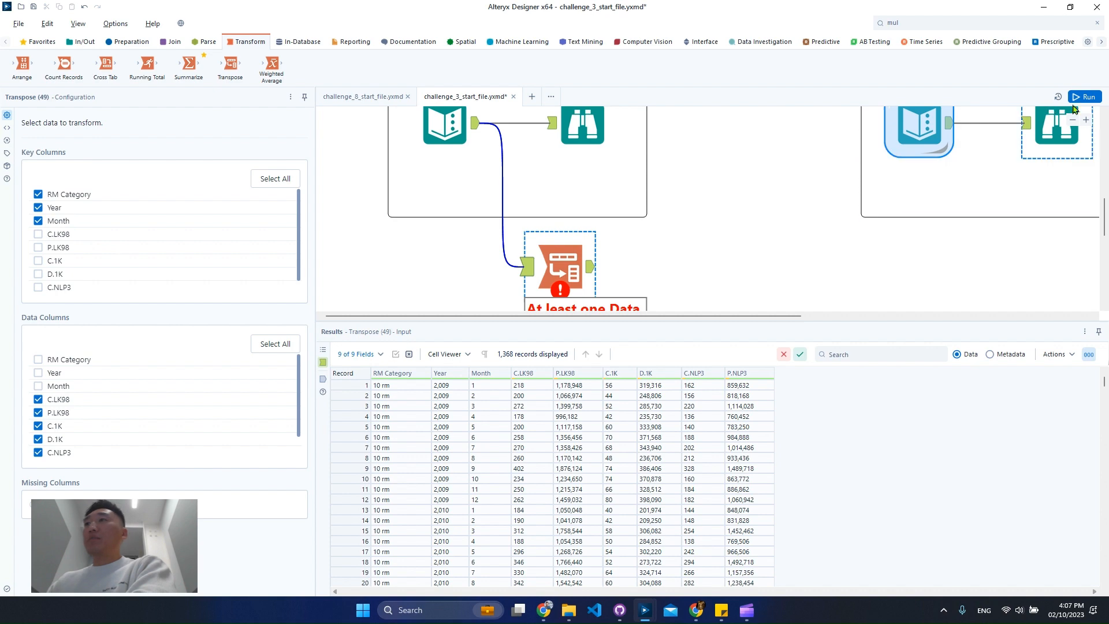
left_click(692, 252)
key("ctrl+r")
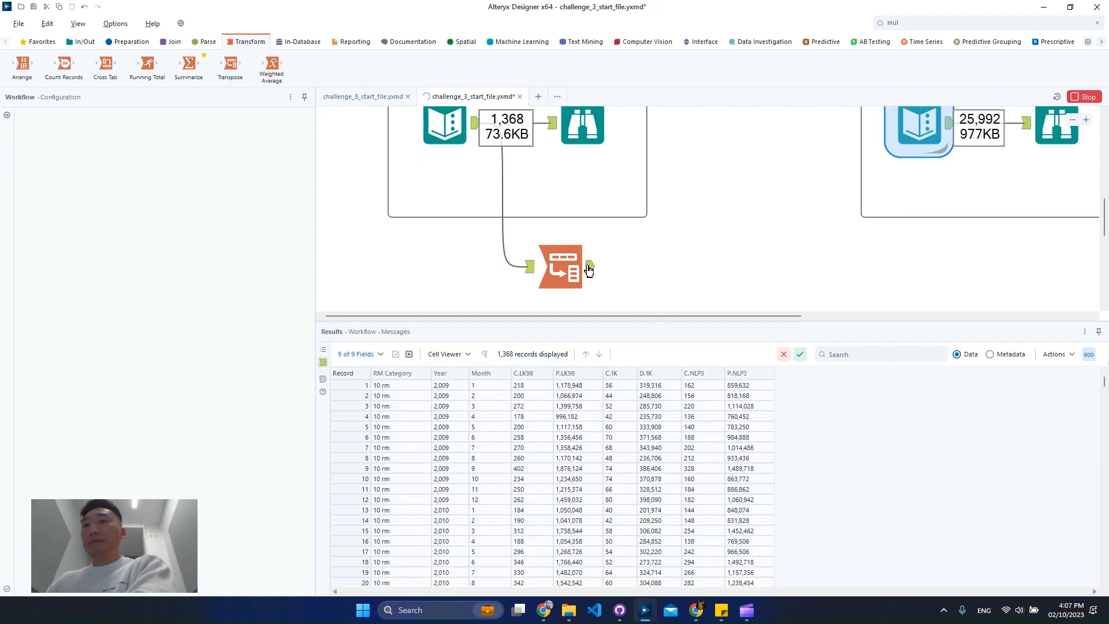
Examine the Transpose output around the 10 rm null values for mid-2014 and select records 396 through 399
left_click(560, 267)
scroll(560, 446, "down", 20)
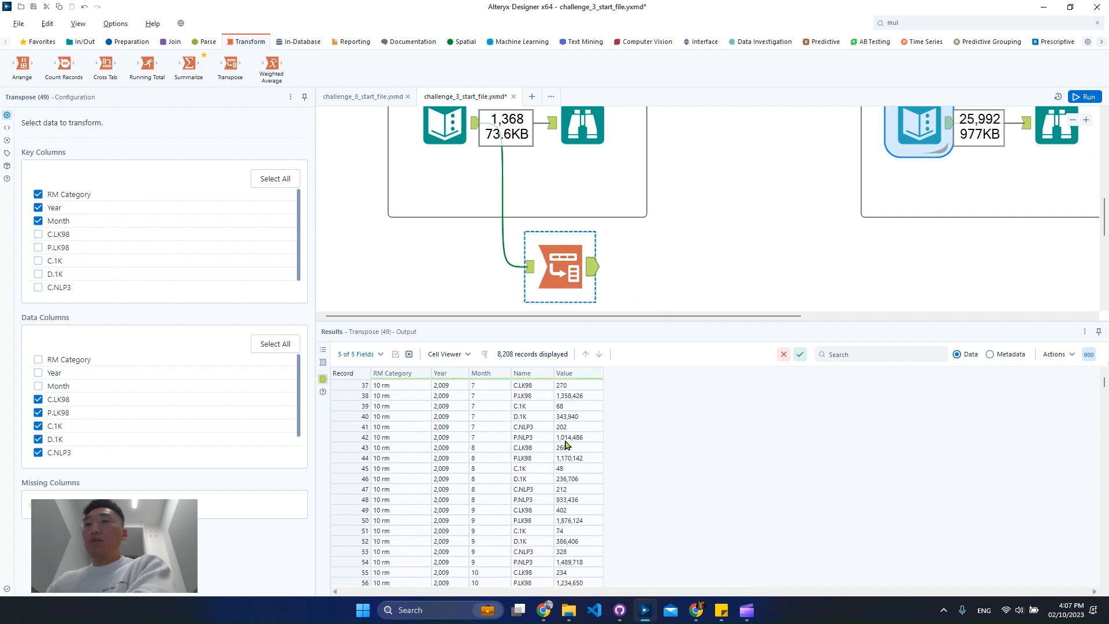
scroll(573, 451, "down", 20)
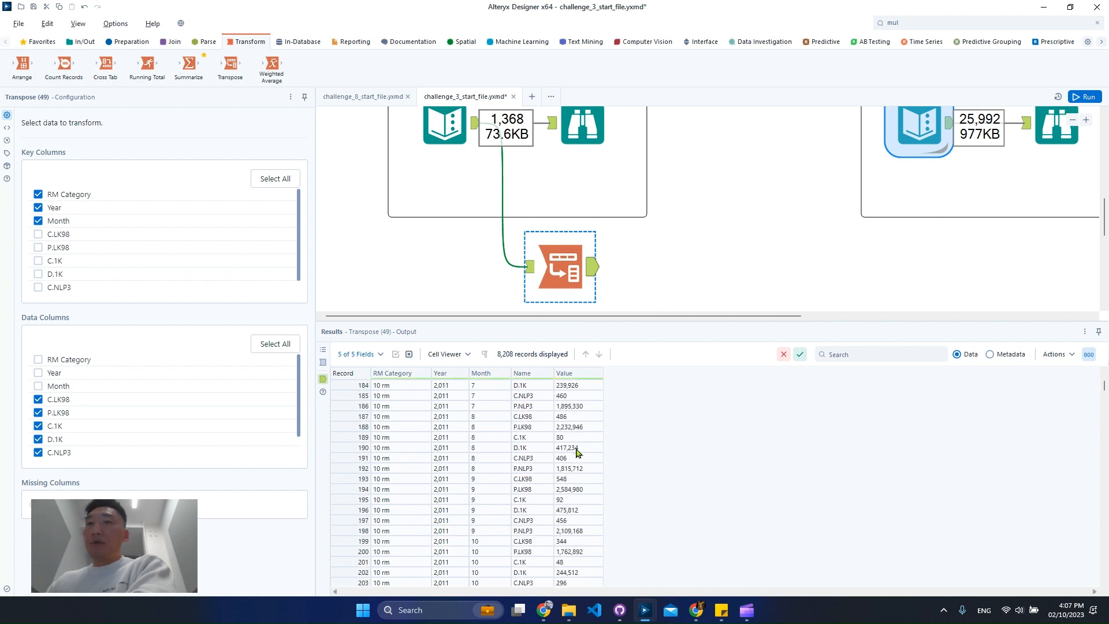
scroll(576, 452, "down", 20)
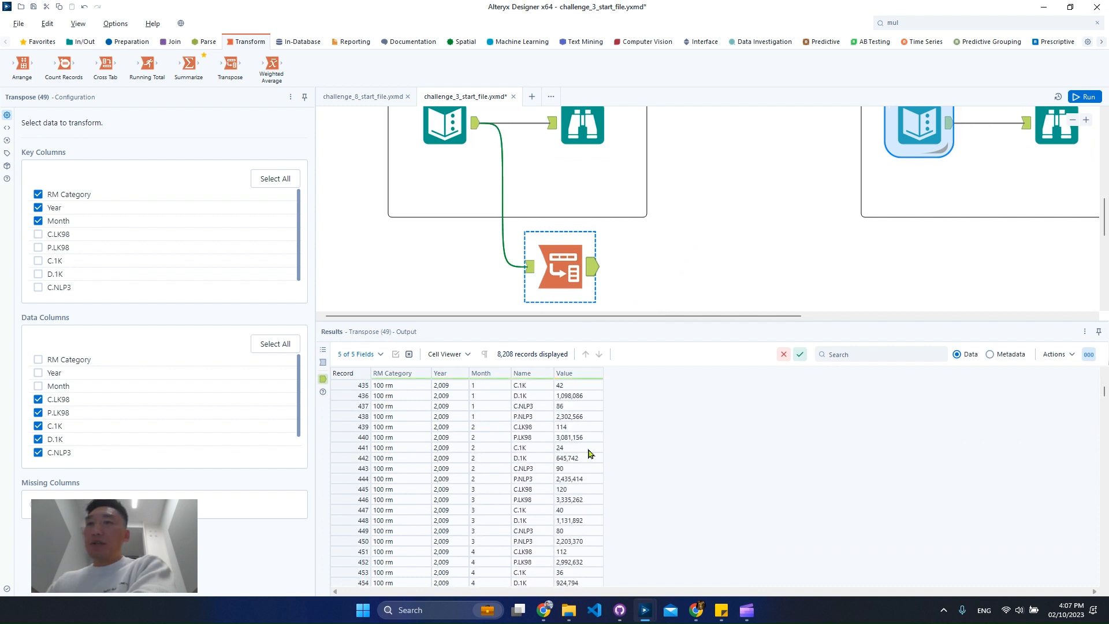
scroll(574, 453, "up", 3)
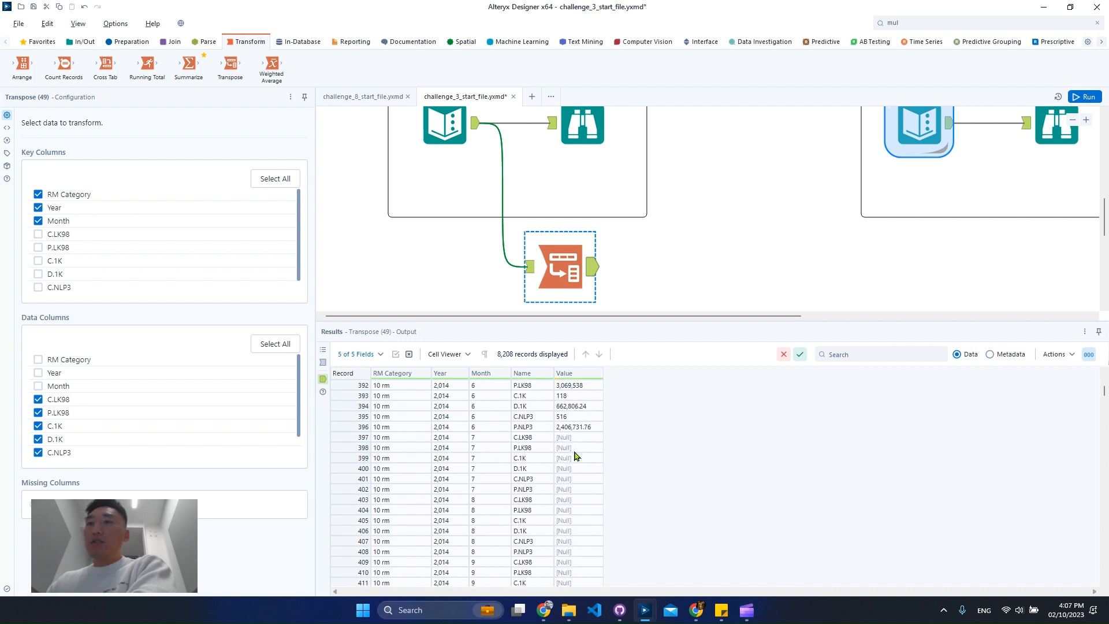
left_click_drag(353, 431, 350, 456)
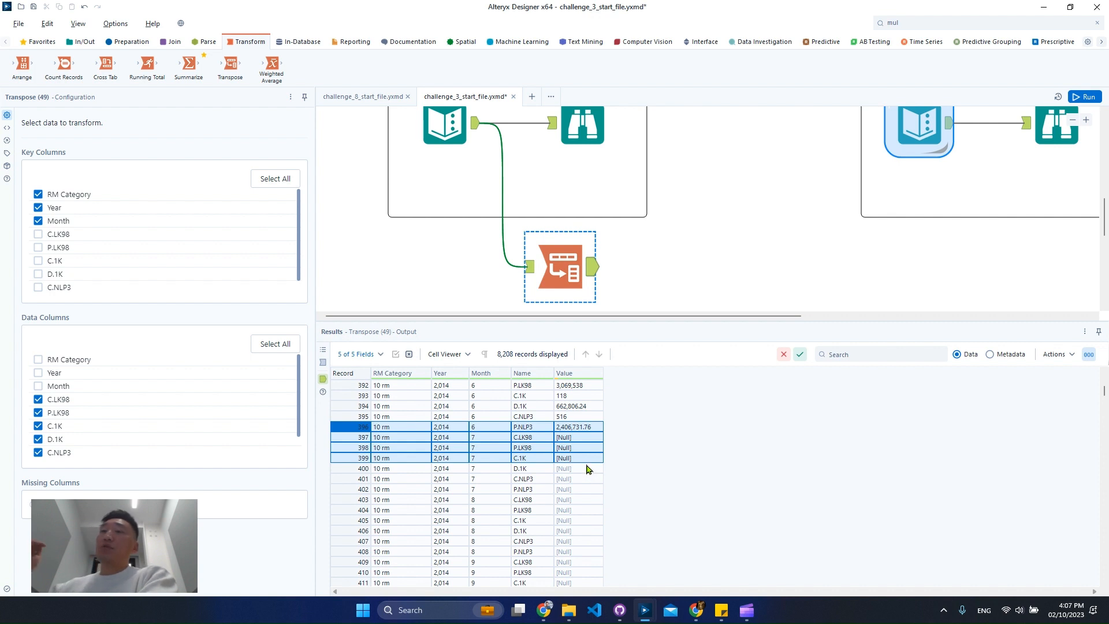
Find the Sort tool and add it to the workflow, connected after the Transpose tool
left_click(950, 25)
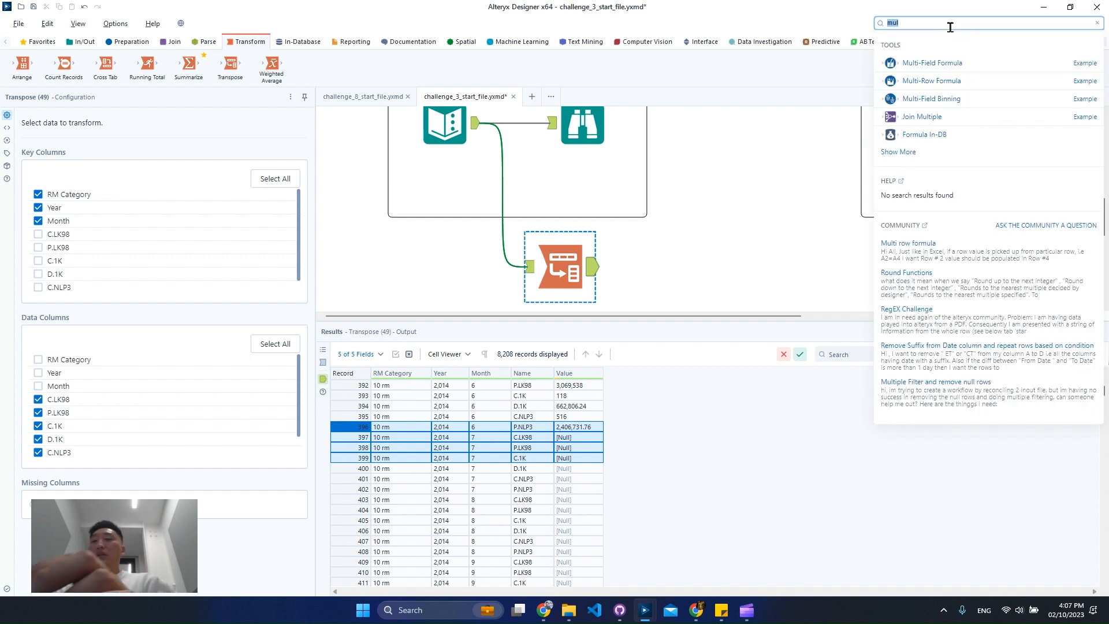
type("sort")
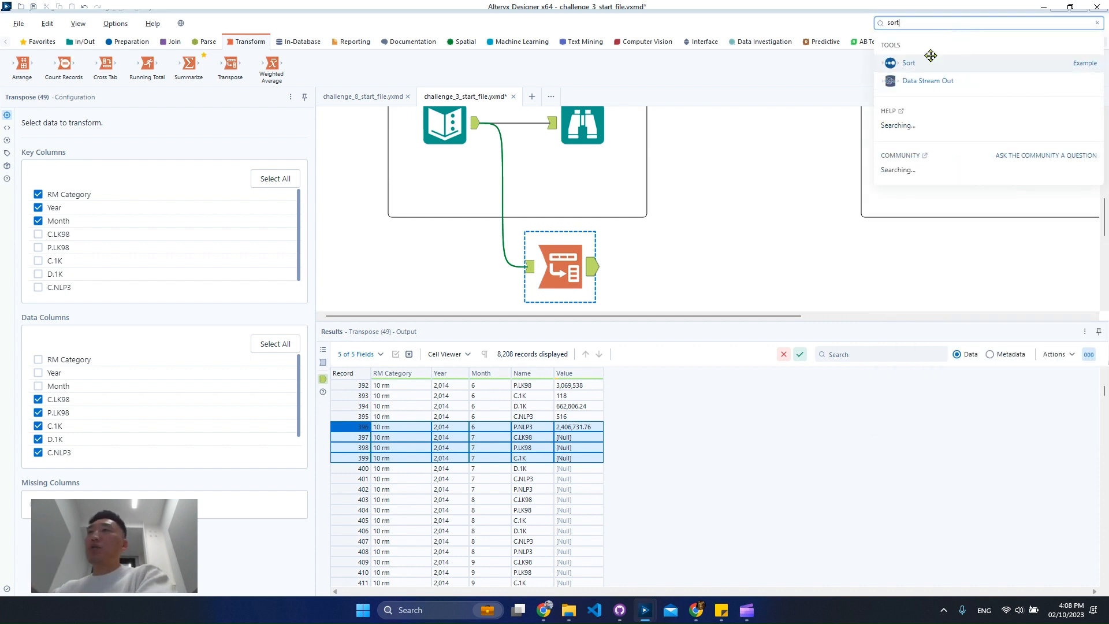
left_click_drag(894, 63, 664, 262)
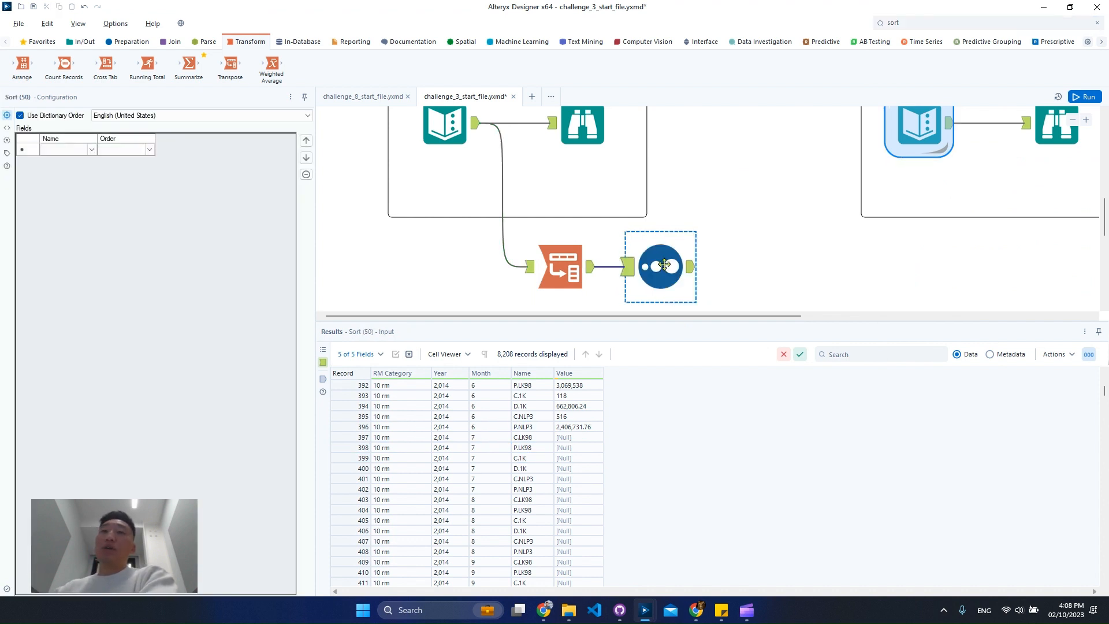
Sort the data by RM Category, Name, Year and Month, all ascending, and run the workflow
left_click(87, 150)
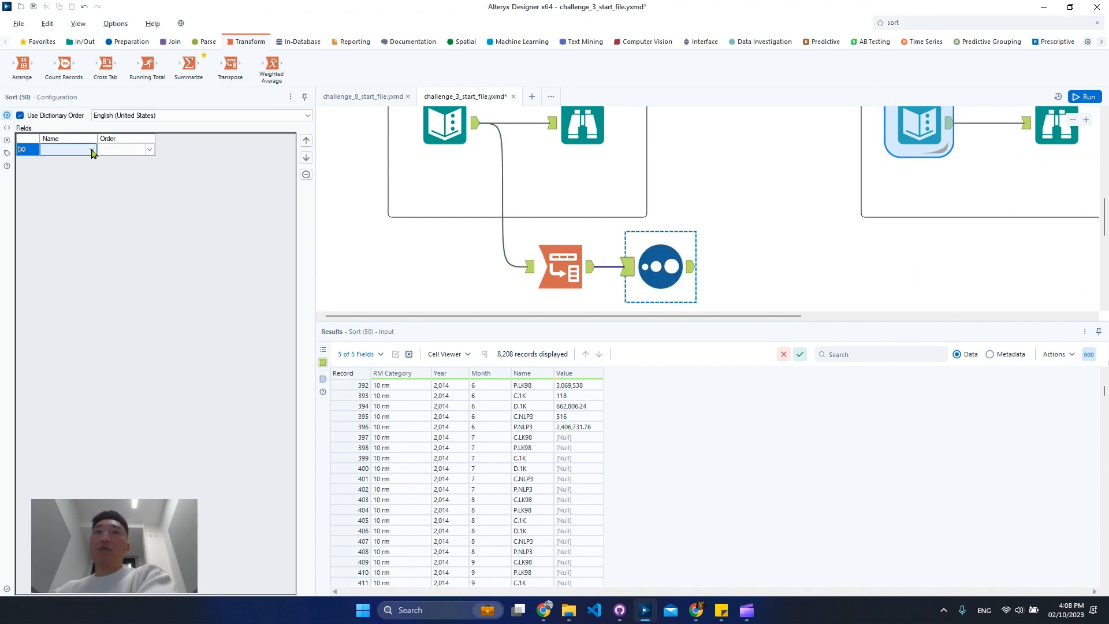
left_click(92, 150)
left_click(86, 160)
left_click(89, 165)
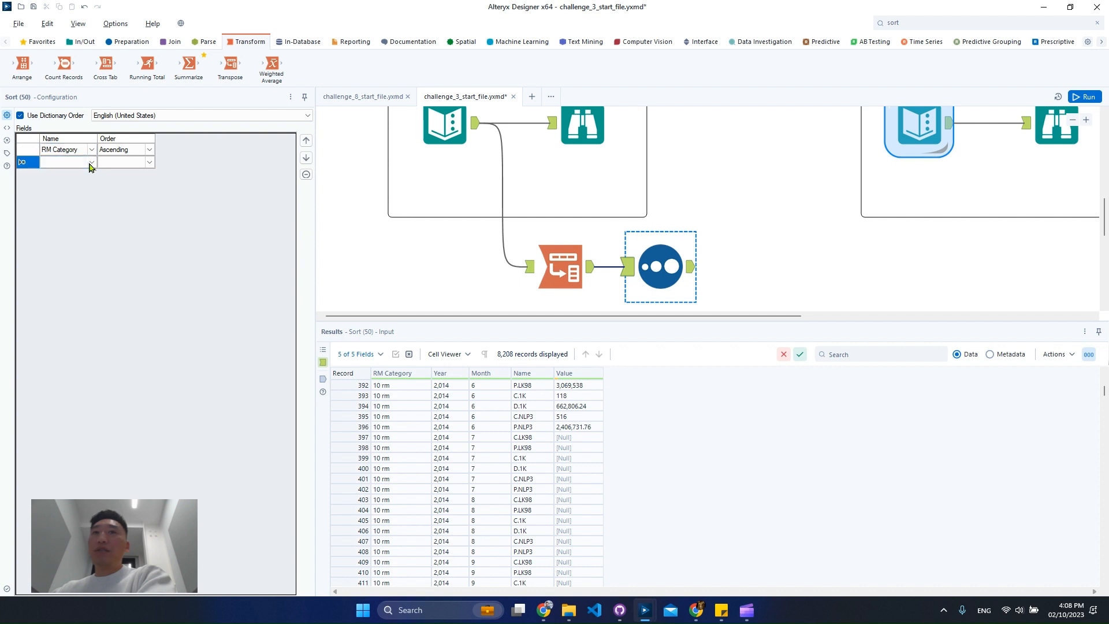
left_click(91, 162)
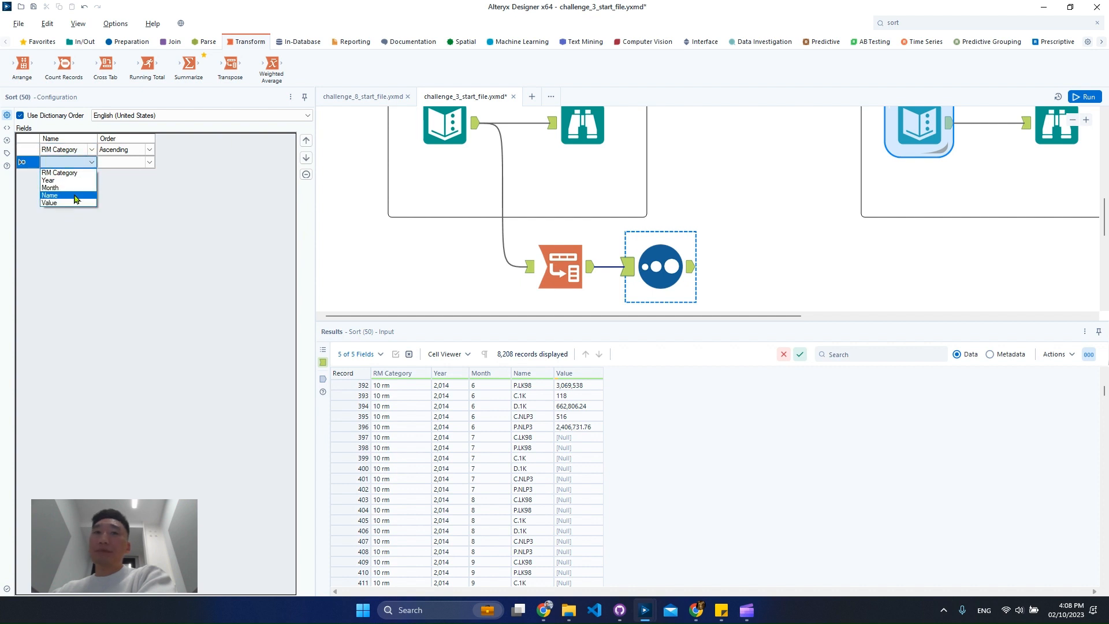
left_click(75, 198)
left_click(90, 175)
left_click(91, 174)
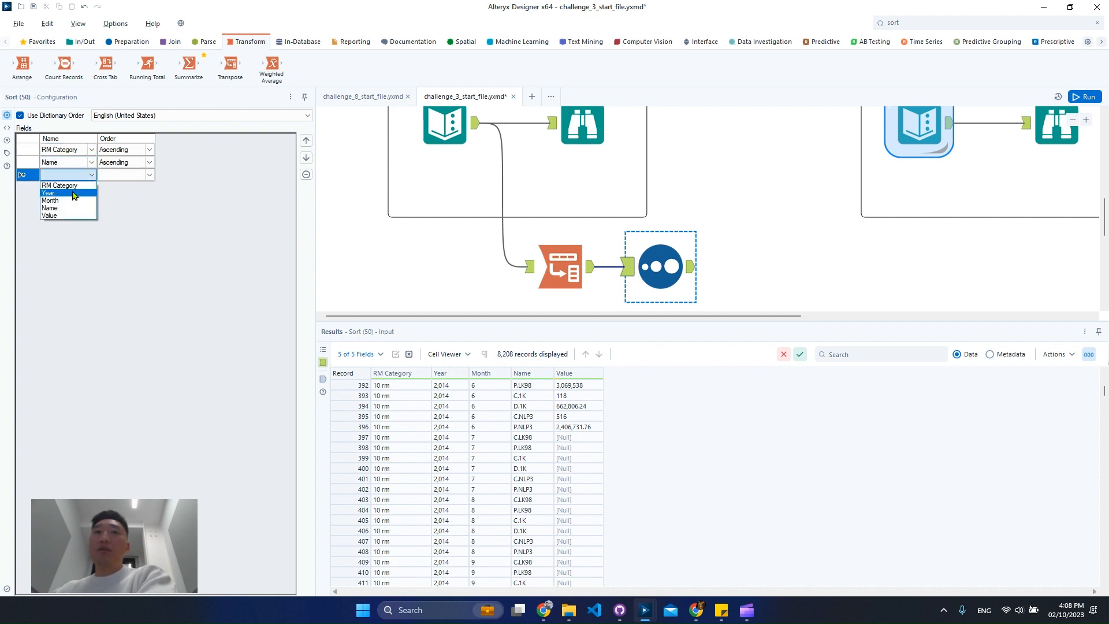
left_click(74, 195)
left_click(90, 188)
left_click(91, 187)
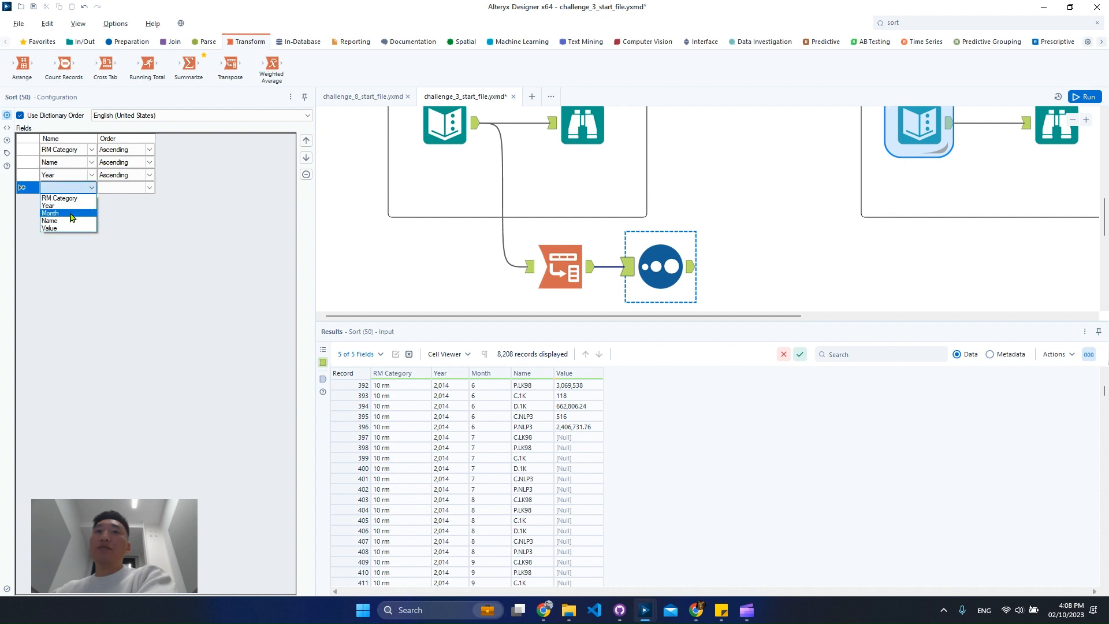
left_click(72, 217)
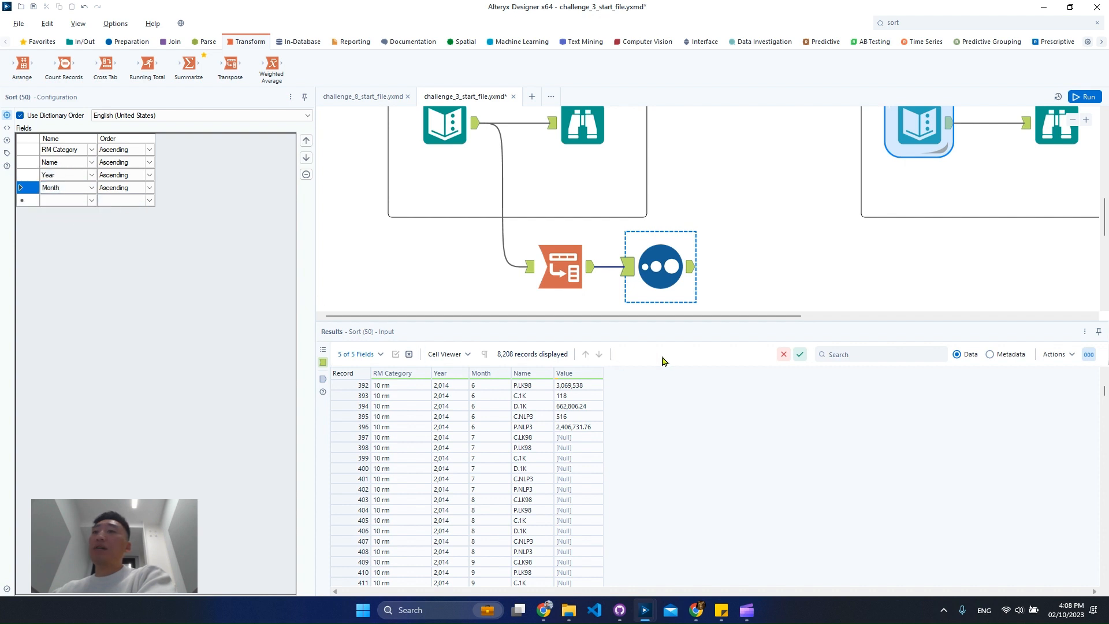
left_click(1057, 130)
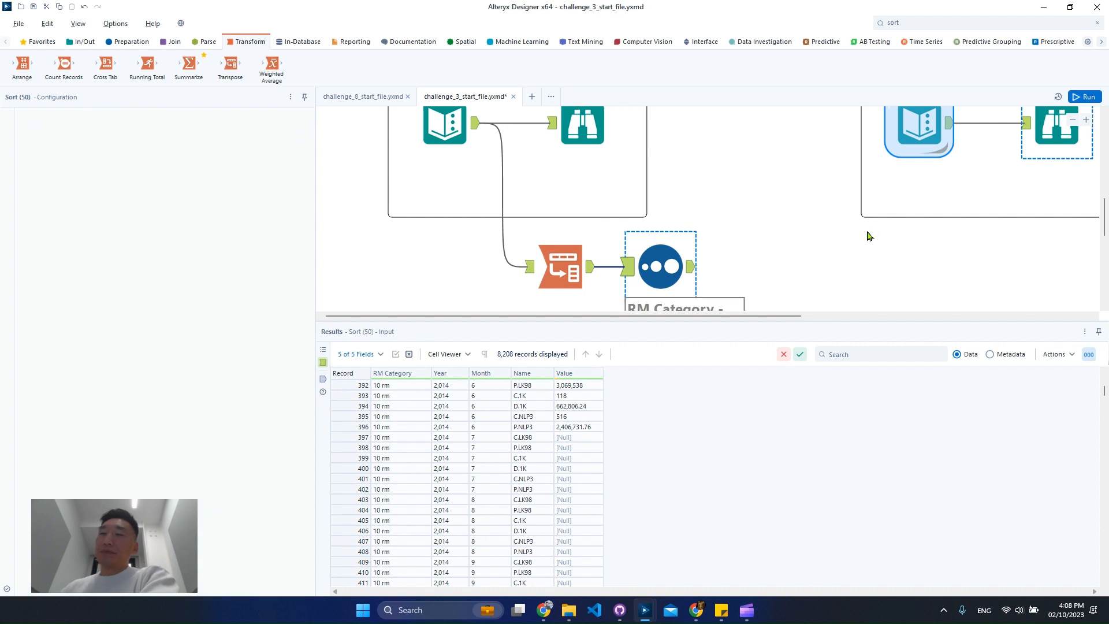
key("ctrl+r")
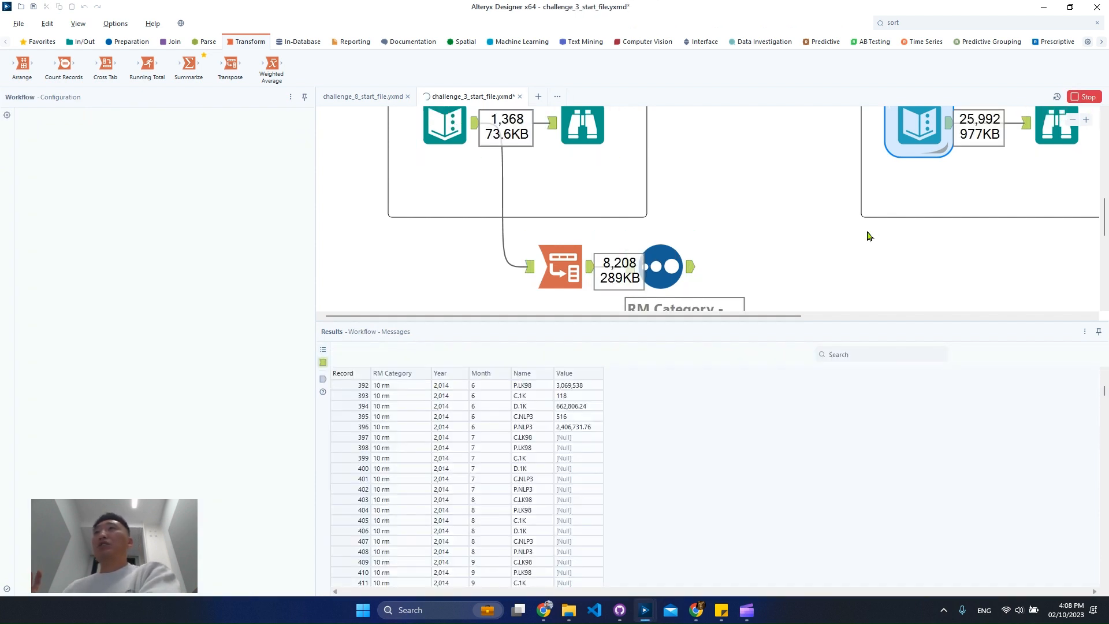
Examine the Sort output around the 5 rm & less P.LK98 null values for 2014 and select records 350 through 360
left_click(685, 267)
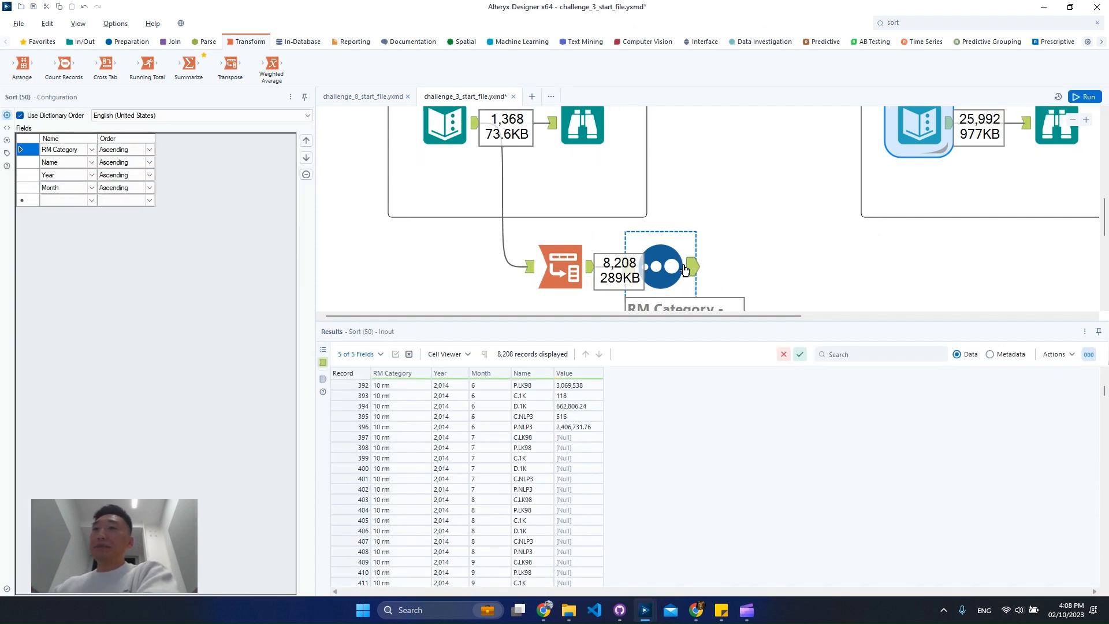
left_click(687, 268)
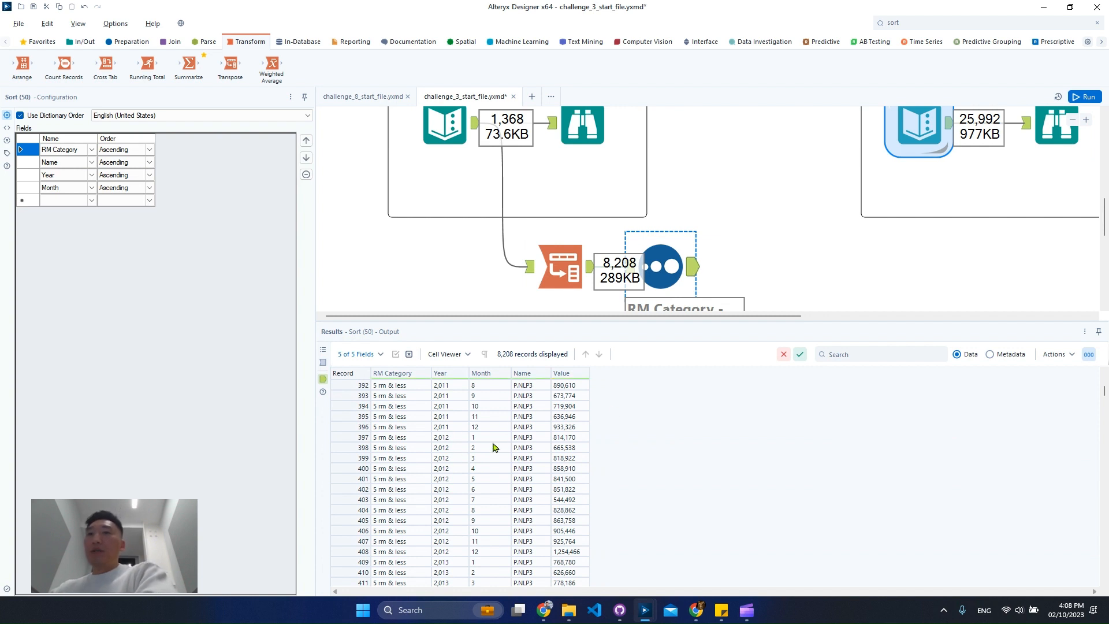
scroll(494, 447, "up", 16)
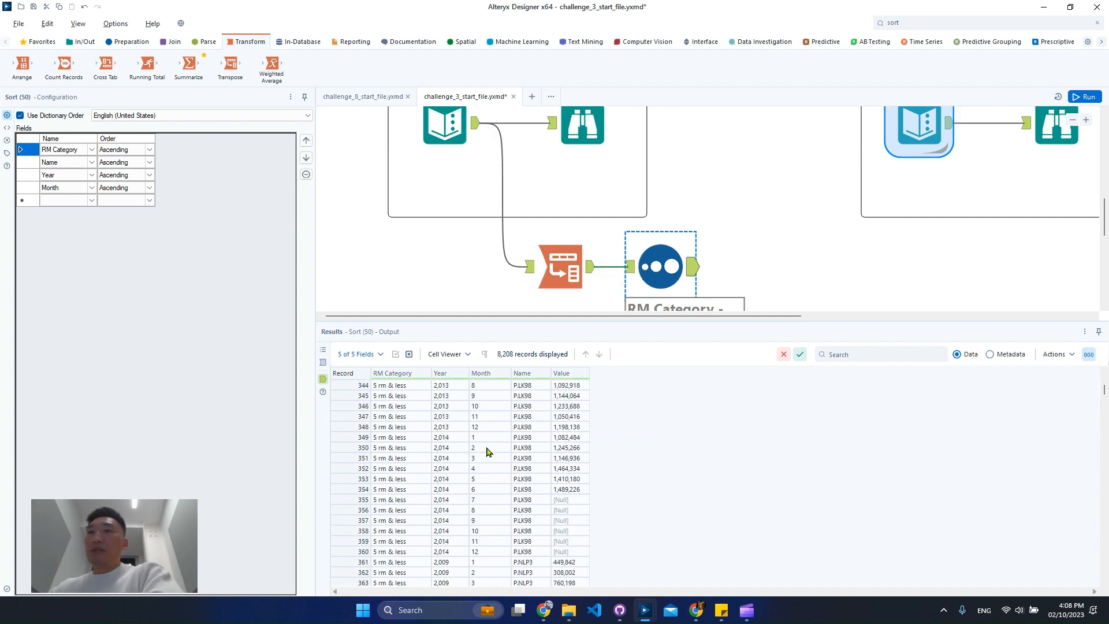
scroll(487, 451, "down", 1)
left_click(353, 417)
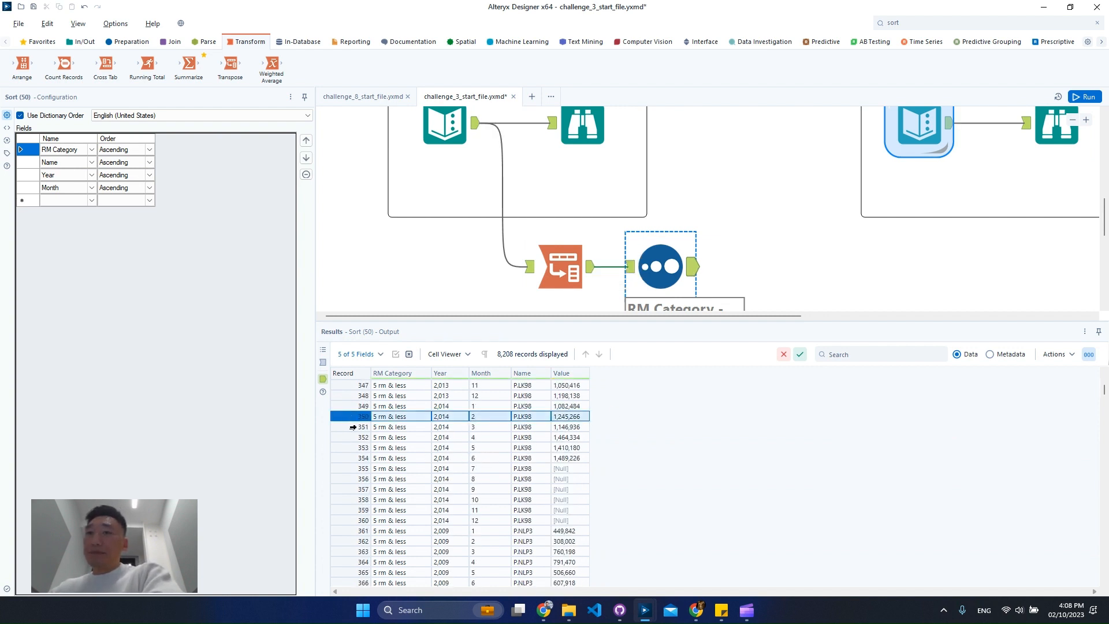
left_click_drag(353, 426, 353, 523)
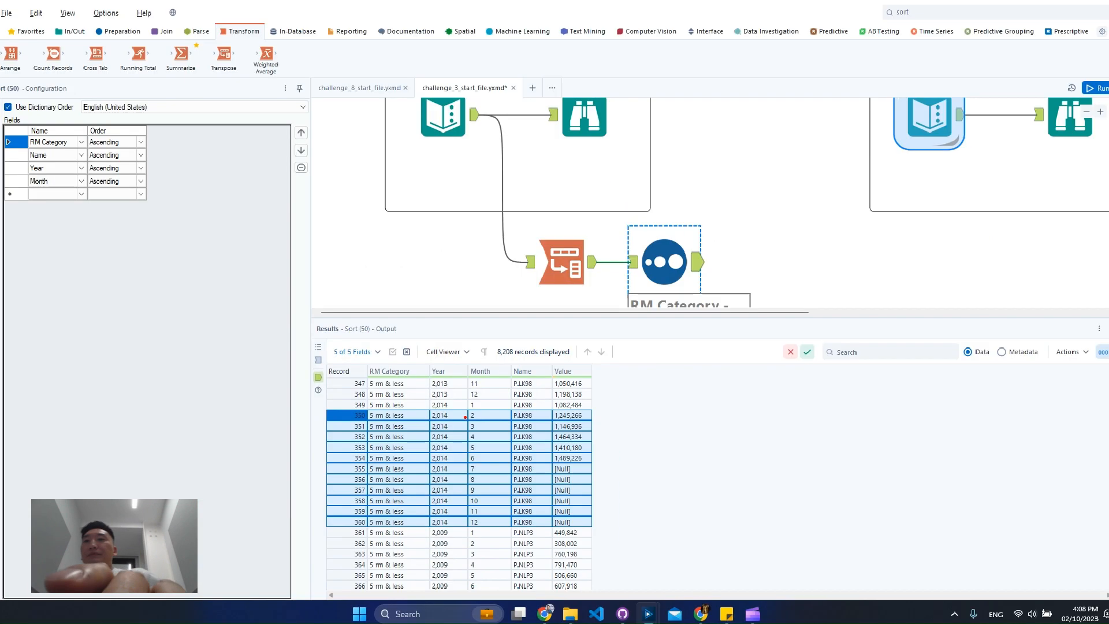
left_click(584, 427)
Find the Multi-Row Formula tool and add it to the workflow, connected after the Sort tool
scroll(773, 270, "down", 1)
scroll(773, 261, "down", 1)
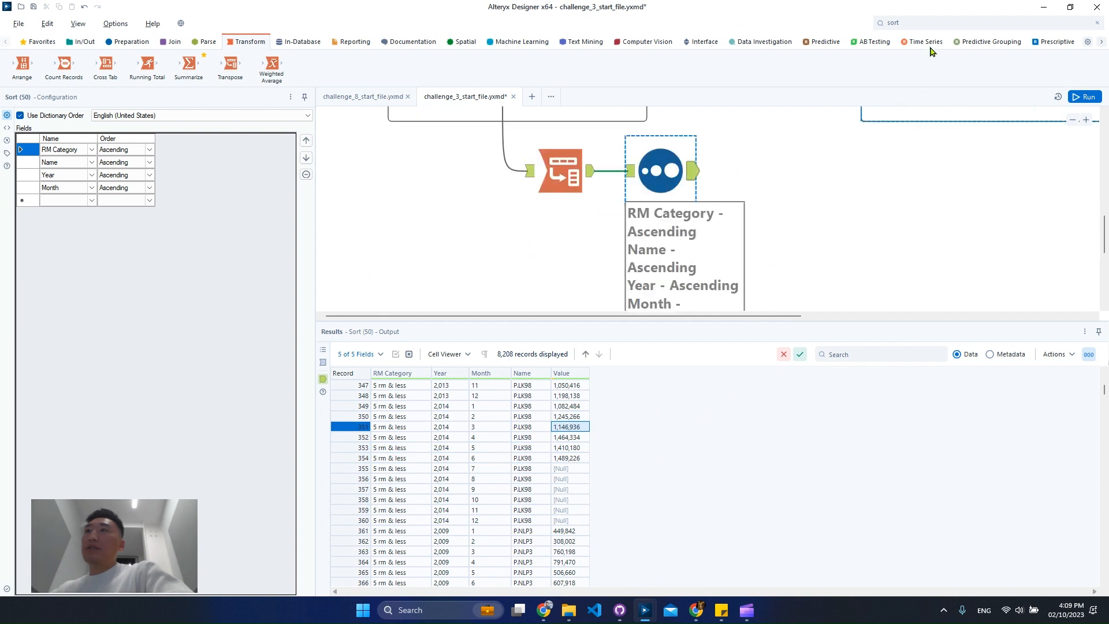
left_click(933, 26)
type("mu")
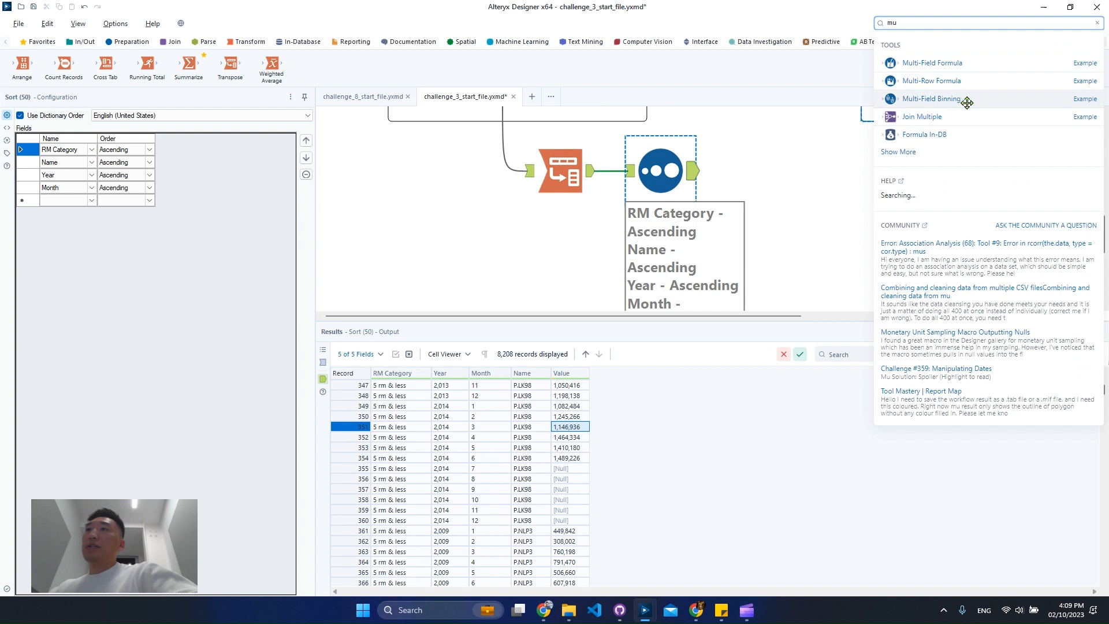
left_click_drag(970, 81, 801, 172)
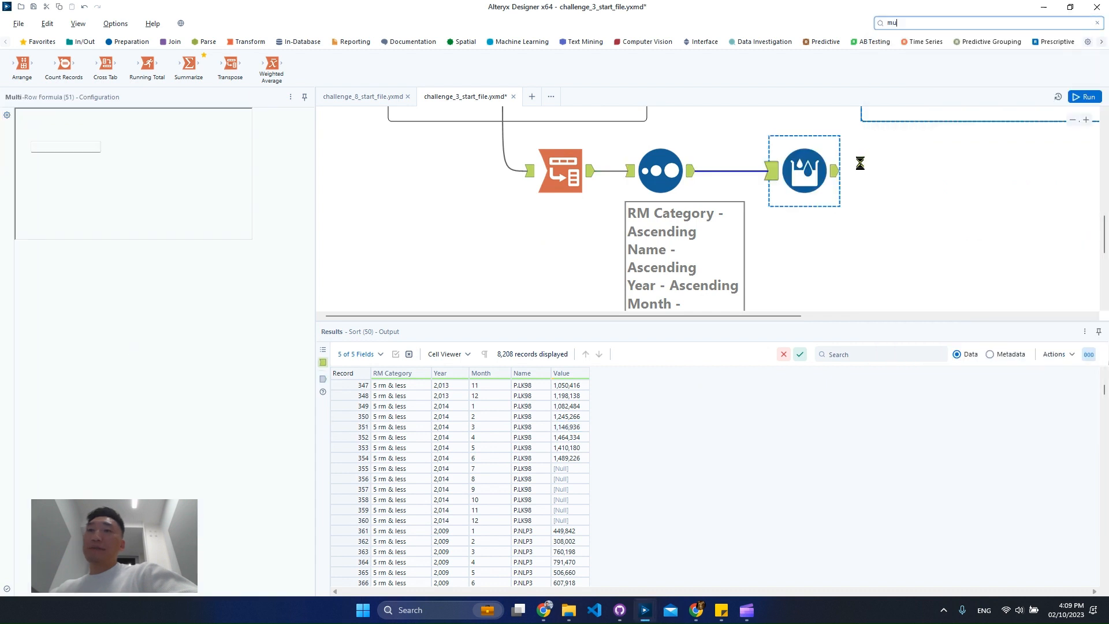
Set the Multi-Row Formula tool to update the existing Value field
left_click(78, 116)
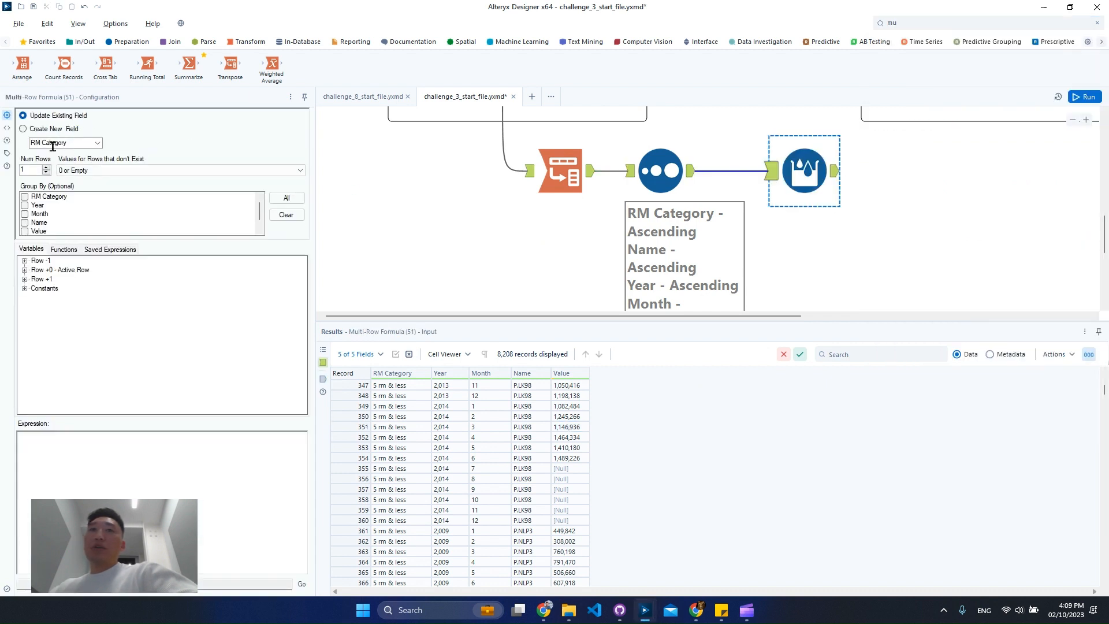
left_click(99, 145)
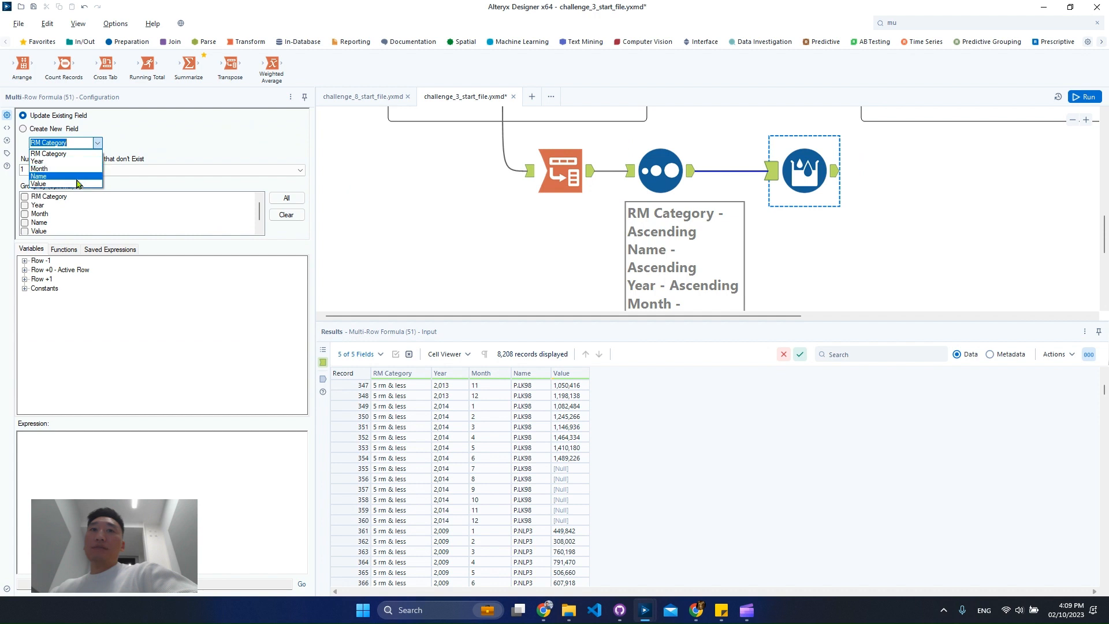
left_click(76, 184)
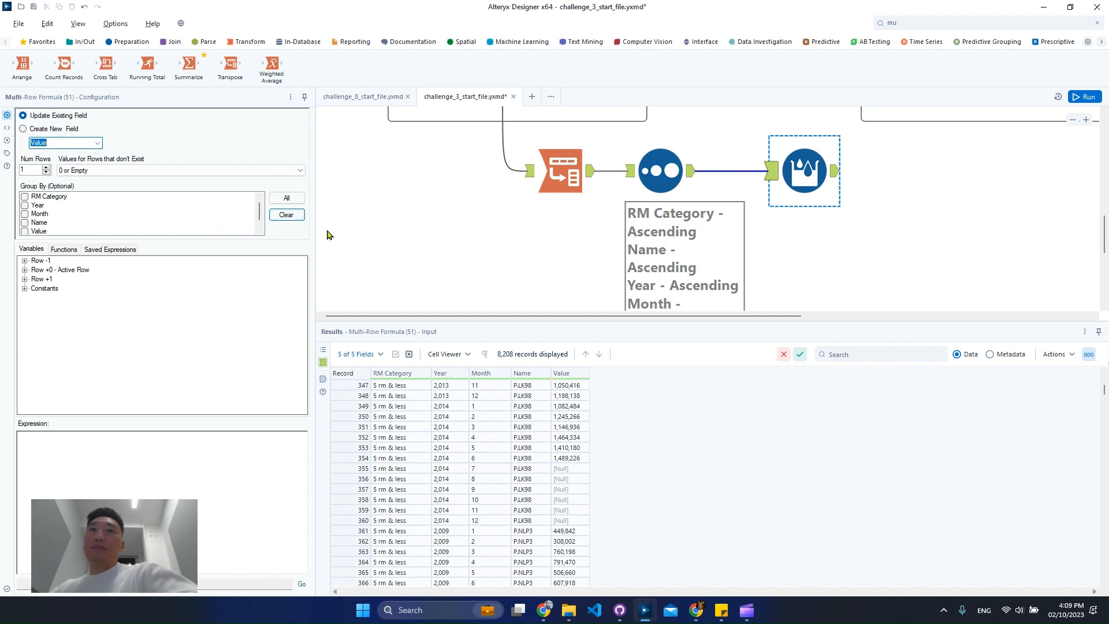
Check the Value field's type in the metadata and examine the rows where C.LK98 changes to C.NLP3, selecting records 143 through 146
left_click(990, 355)
left_click(451, 426)
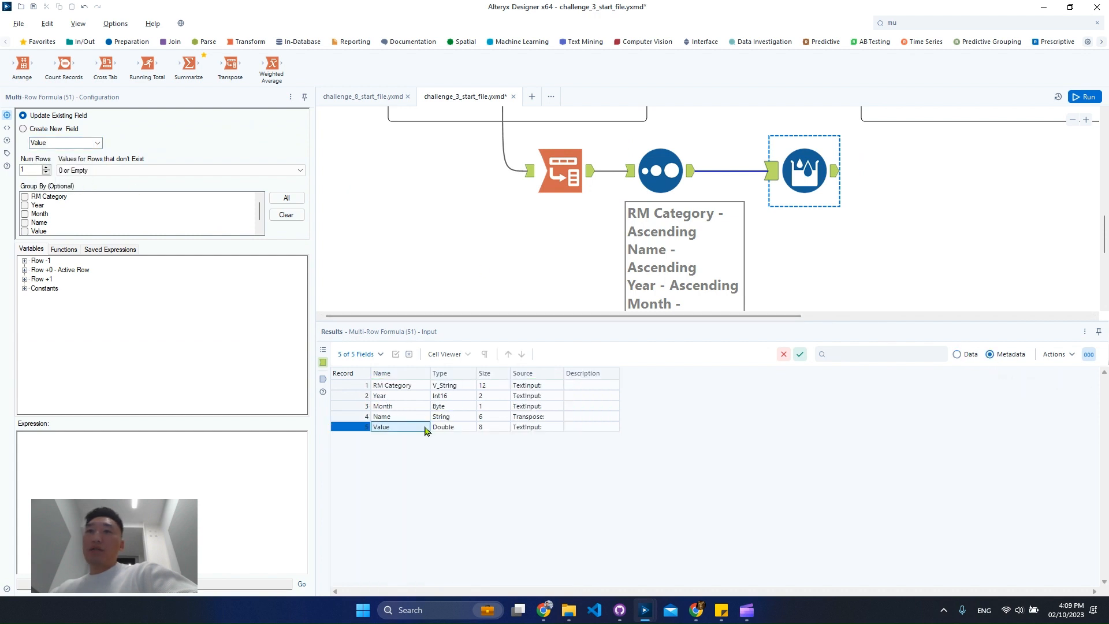
left_click(957, 354)
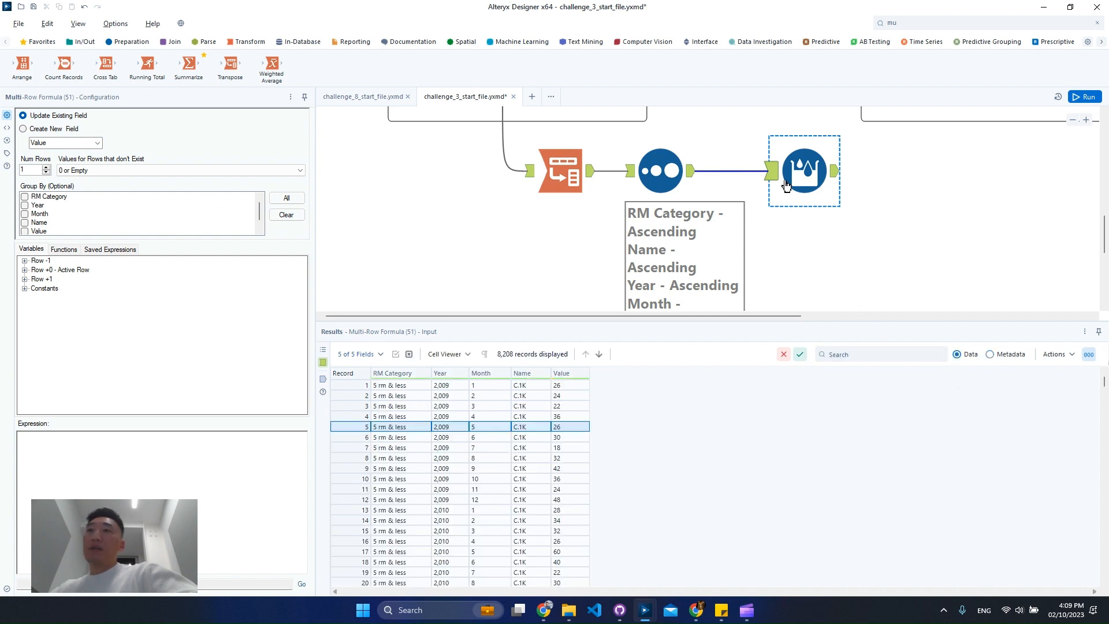
scroll(566, 496, "down", 15)
scroll(573, 484, "down", 20)
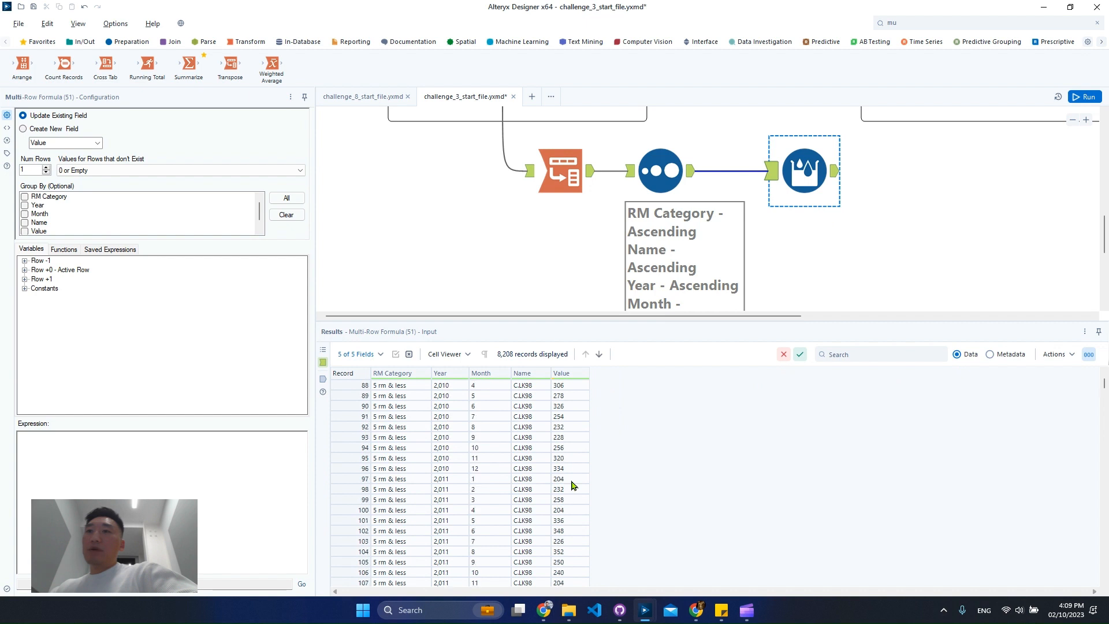
scroll(573, 484, "up", 4)
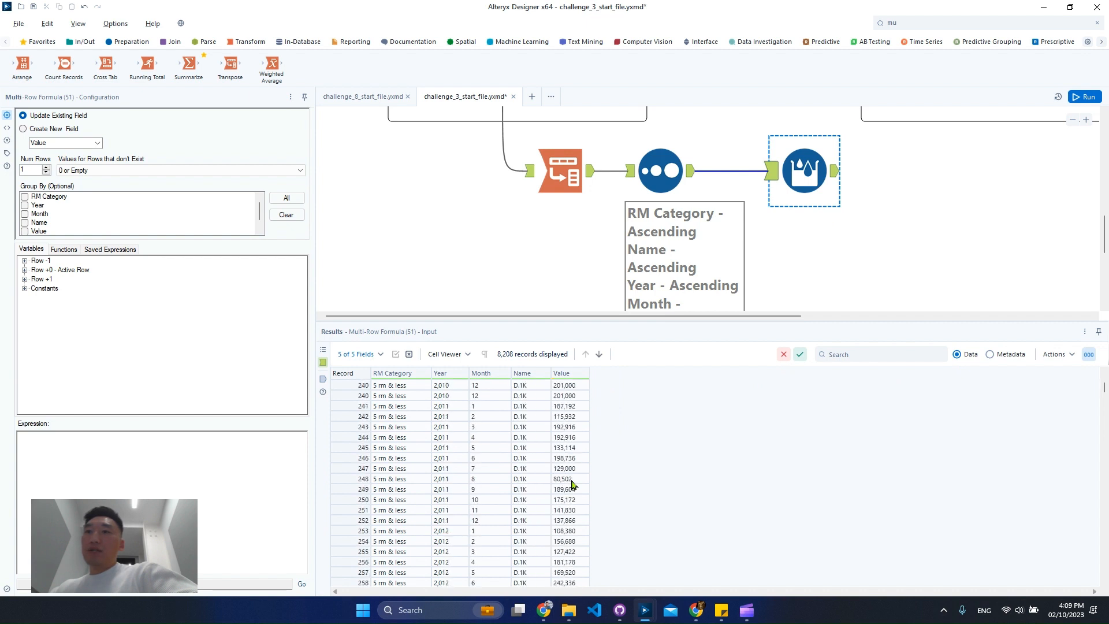
scroll(573, 484, "up", 15)
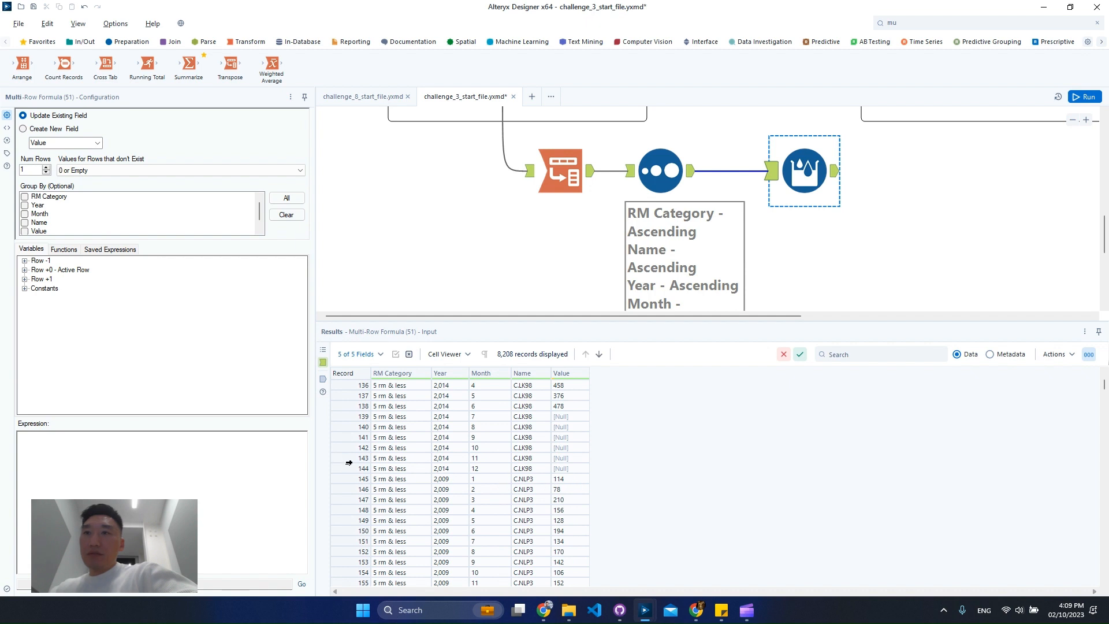
left_click_drag(349, 463, 349, 489)
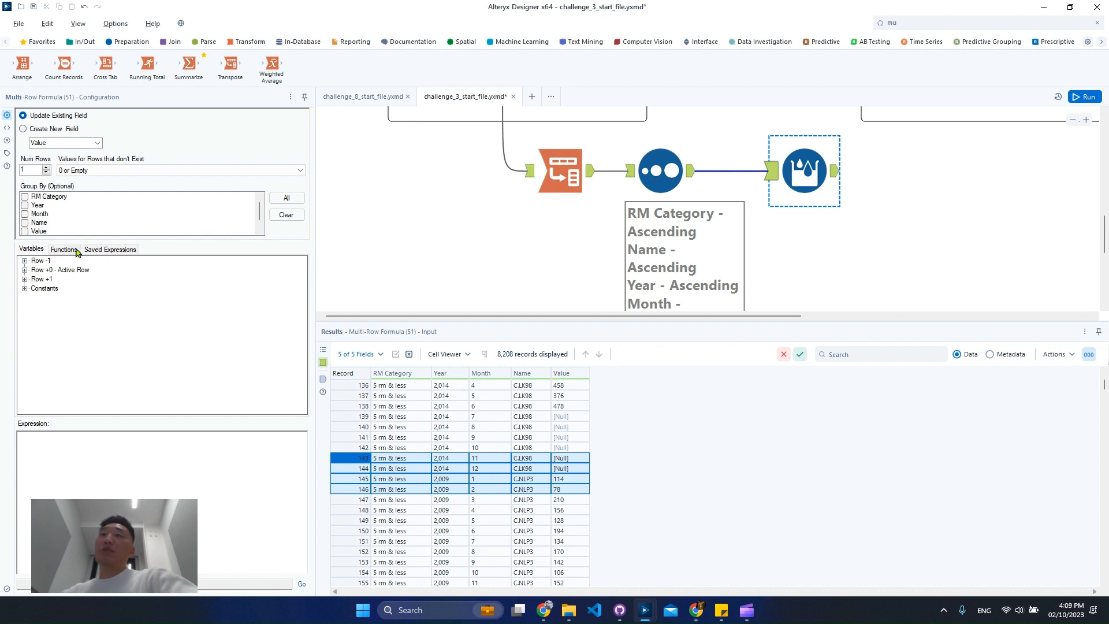
Group the multi-row formula by RM Category and Name, and use NULL for rows that don't exist
left_click(24, 197)
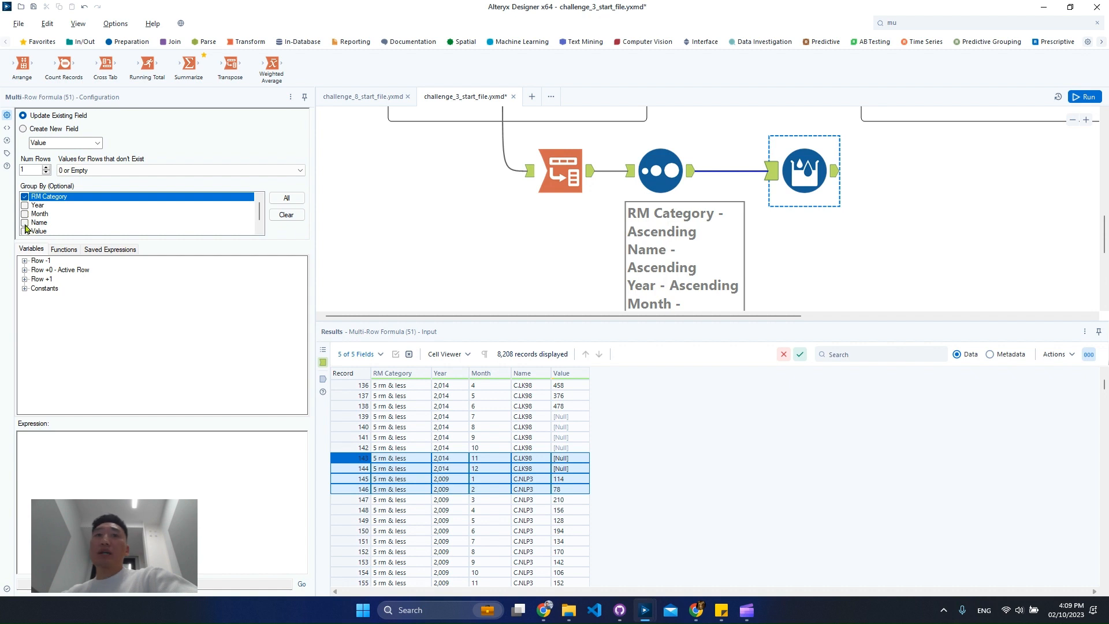
left_click(25, 222)
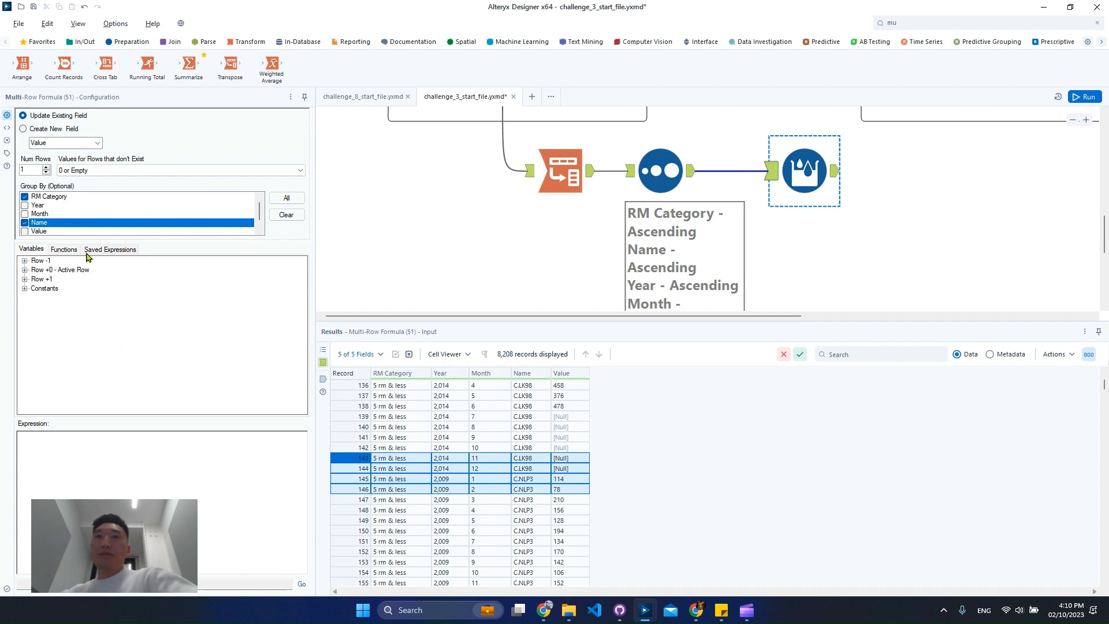
left_click(143, 171)
left_click(128, 184)
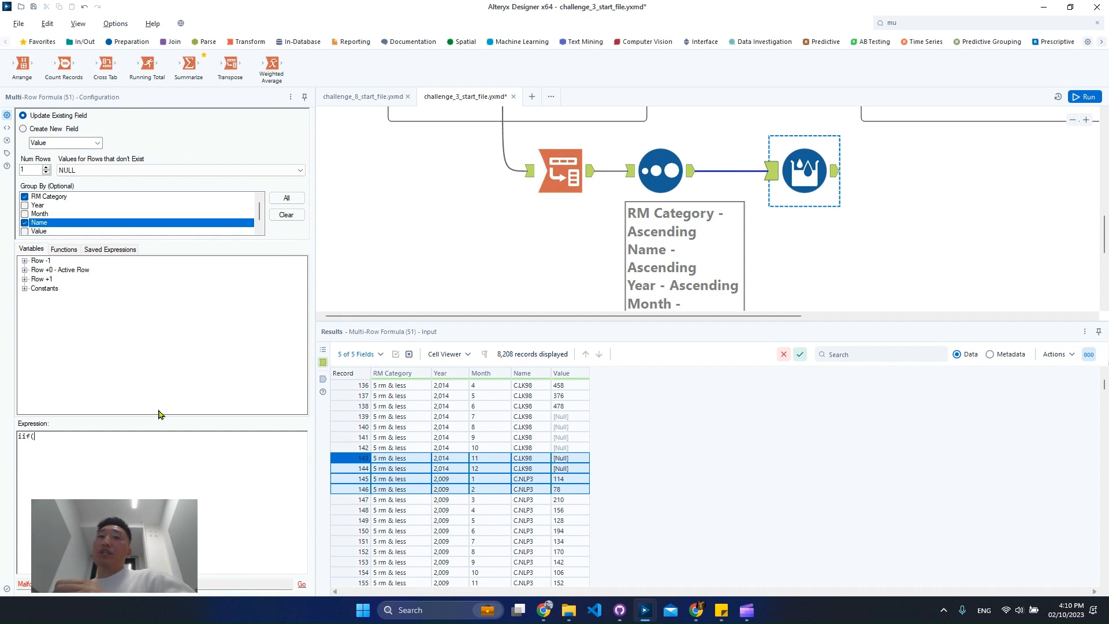
Enter the expression iif(isnull([Value]), [Row-1:Value], [Value]) to fill null values from the previous row
left_click(26, 271)
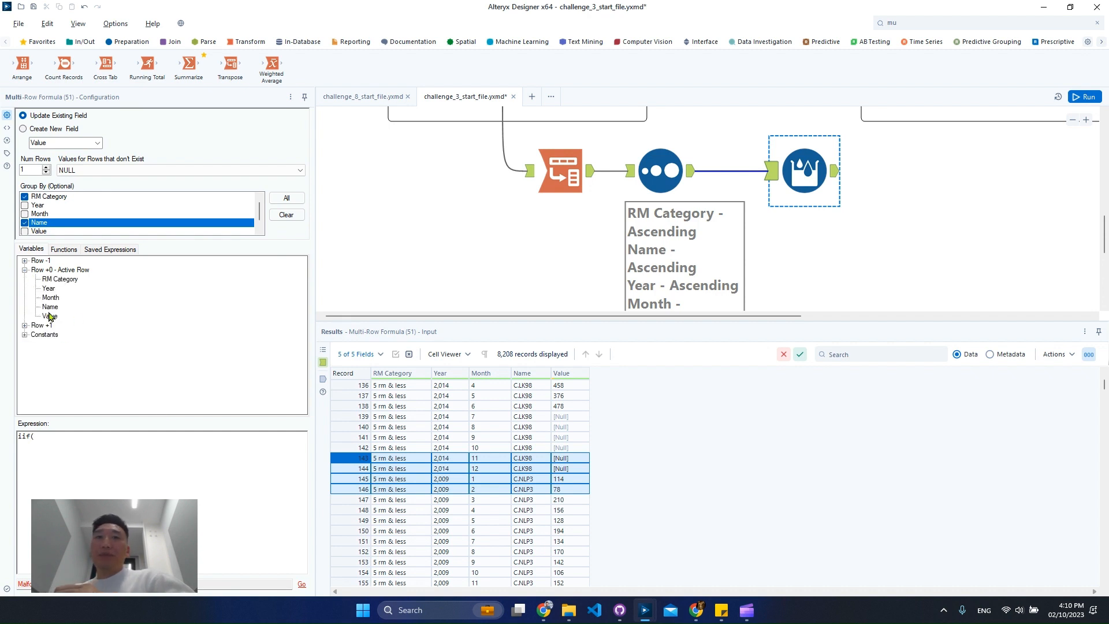
double_click(50, 317)
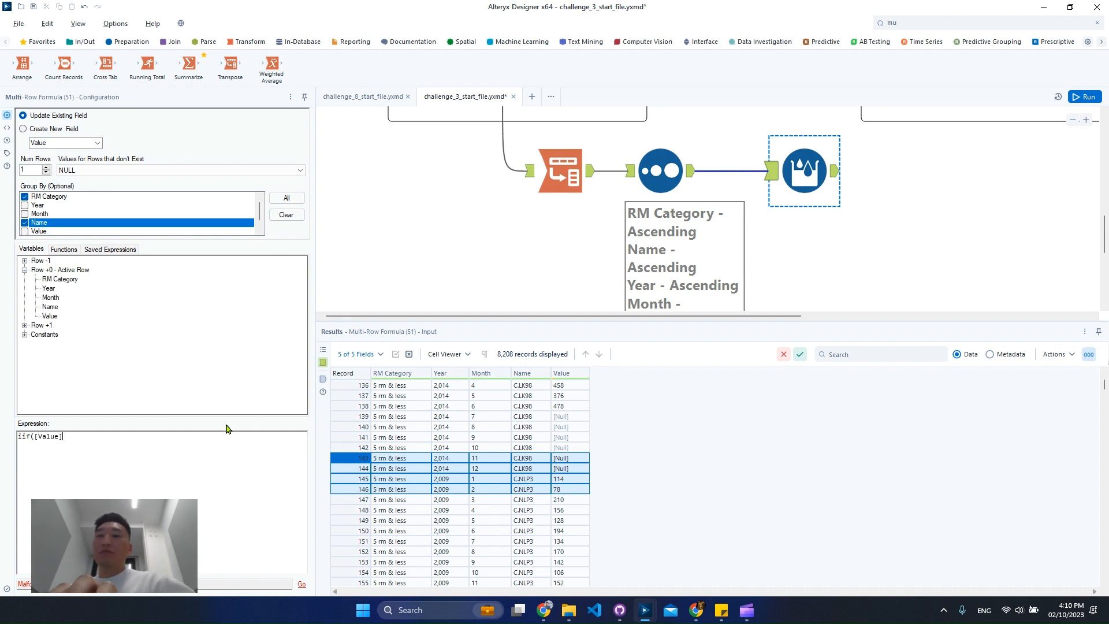
key("ctrl+z")
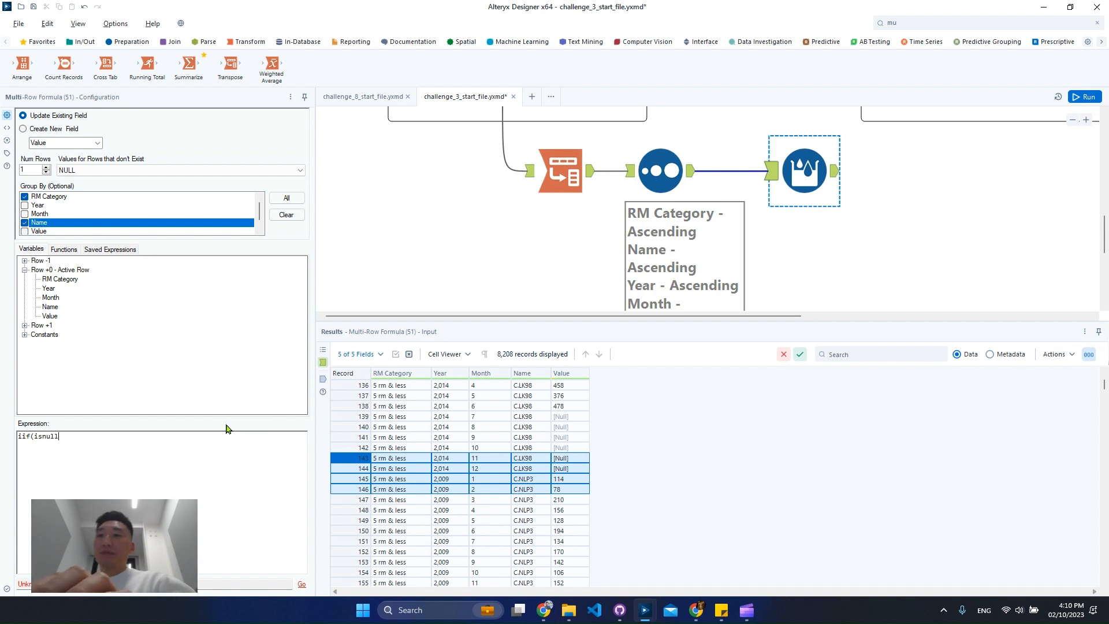
double_click(50, 316)
type(",")
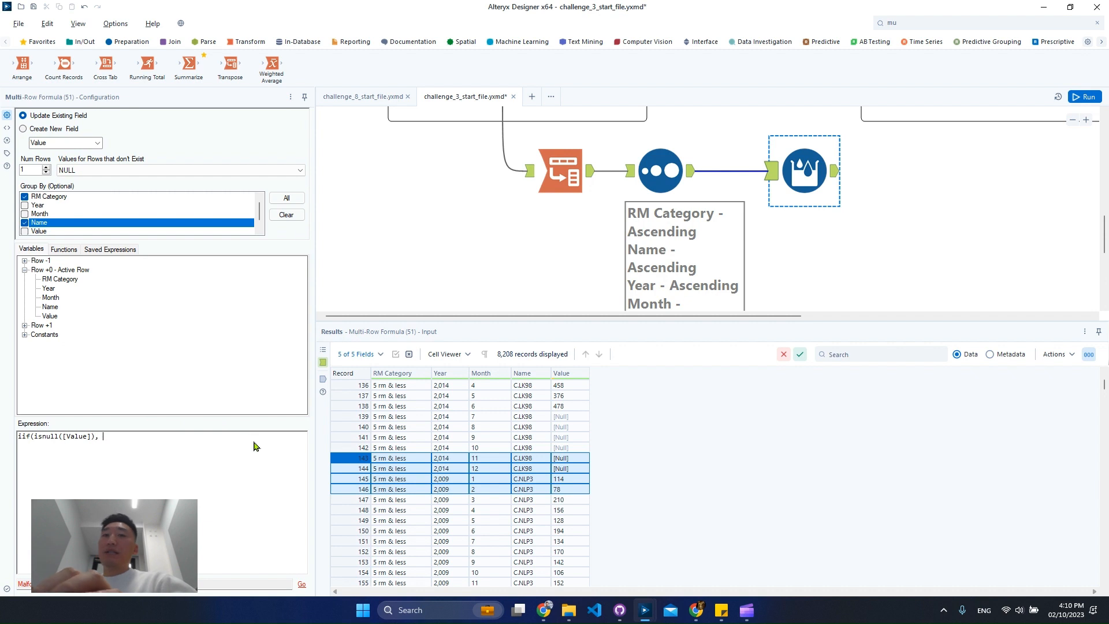
left_click(25, 260)
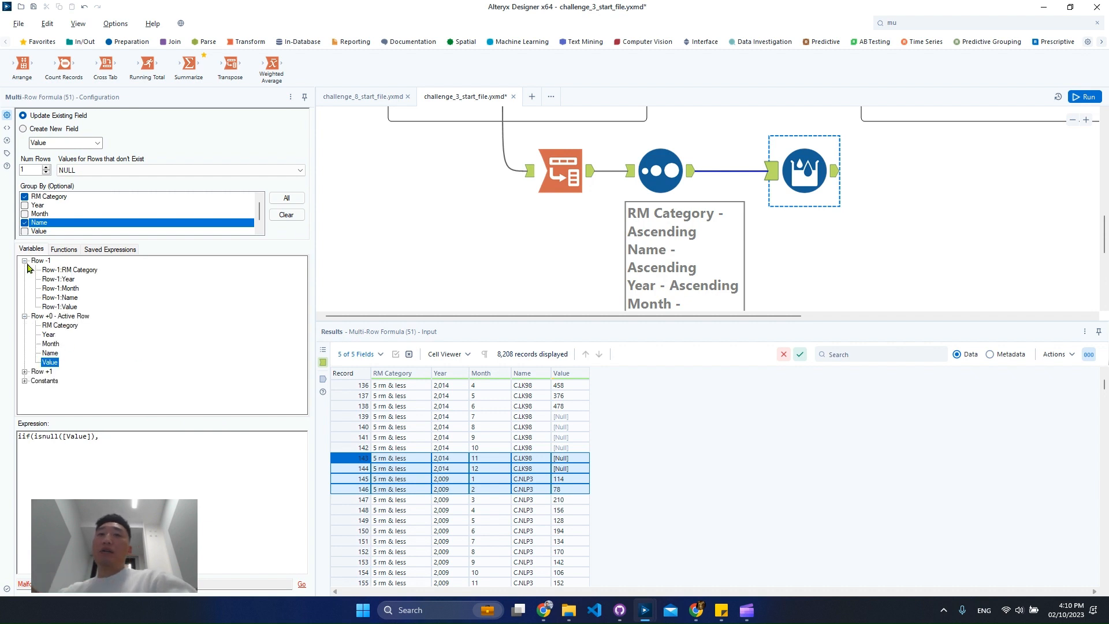
double_click(60, 306)
type(",")
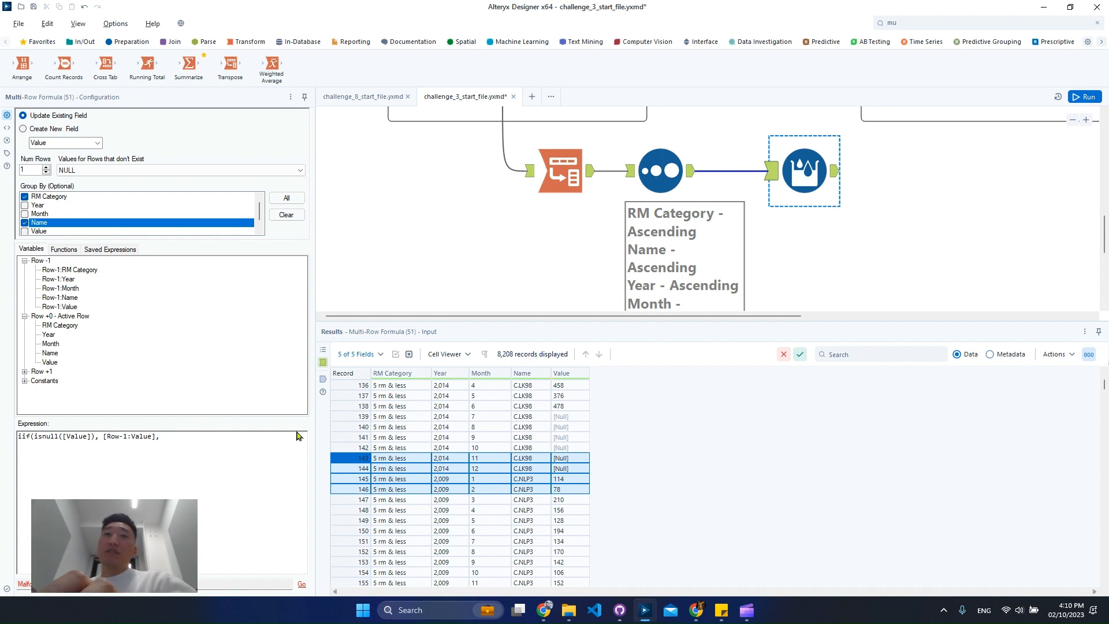
double_click(54, 363)
type(")")
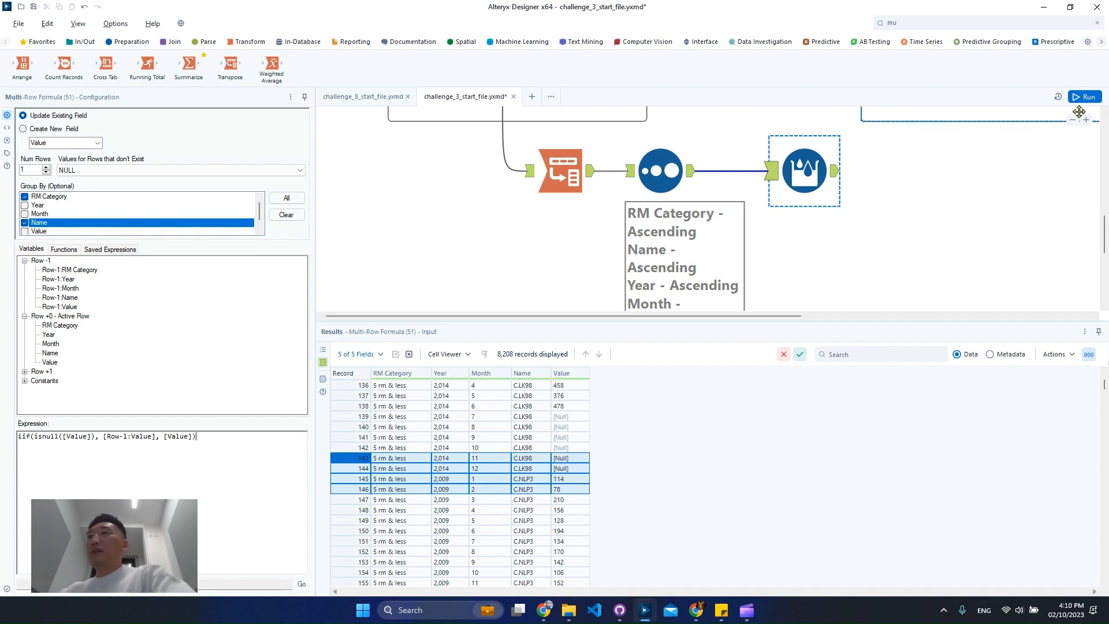
Run the workflow and check the Multi-Row Formula output values in records 138 through 141
left_click(362, 437)
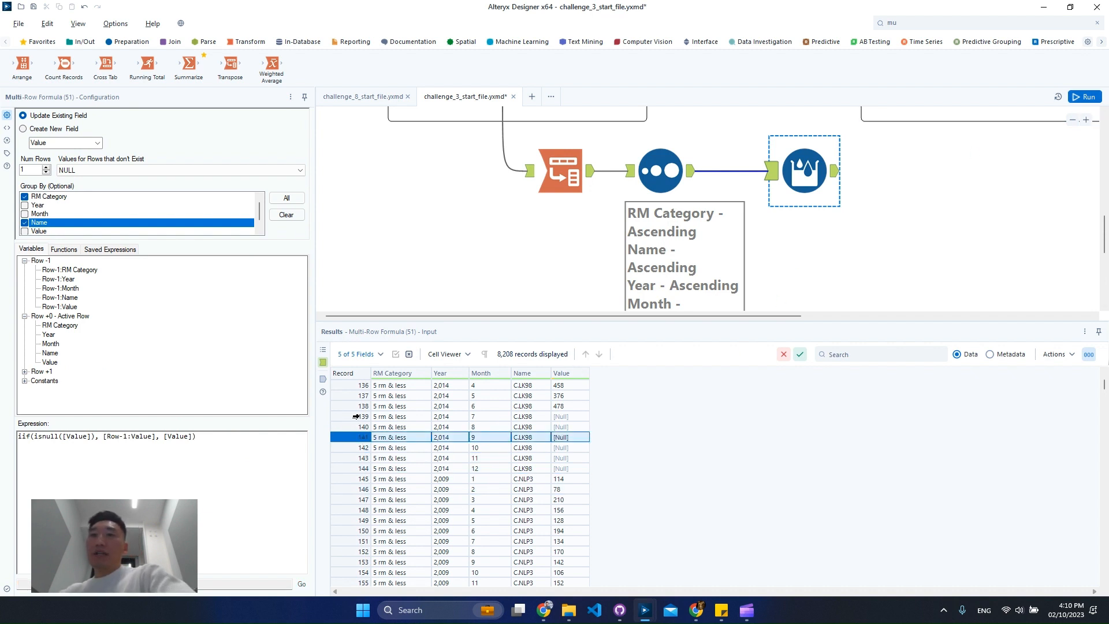
left_click(355, 417, "shift")
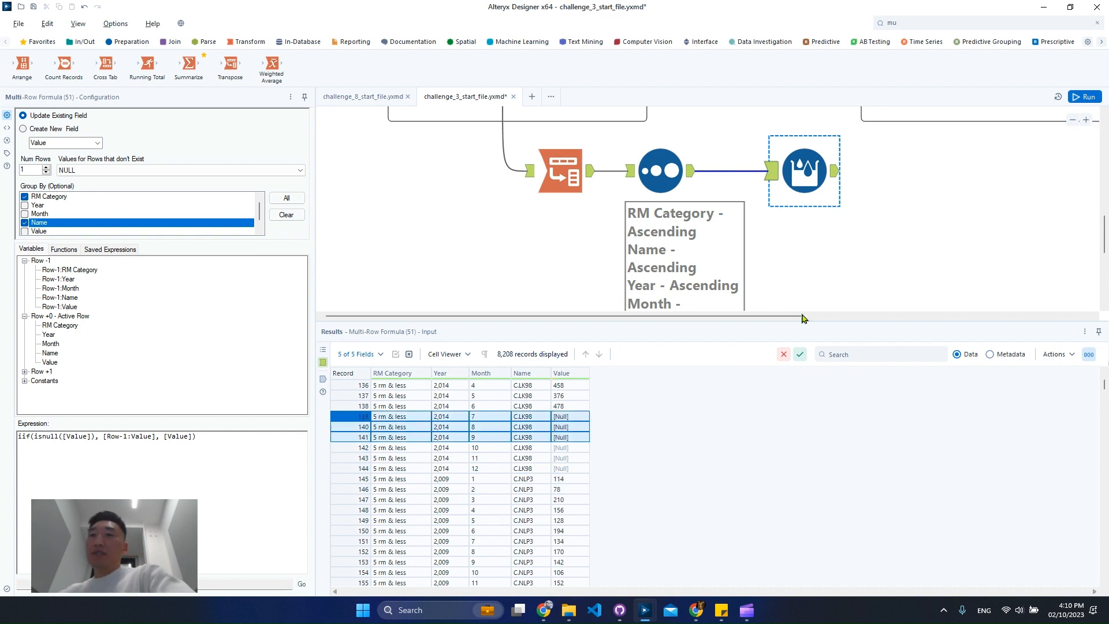
left_click(1081, 97)
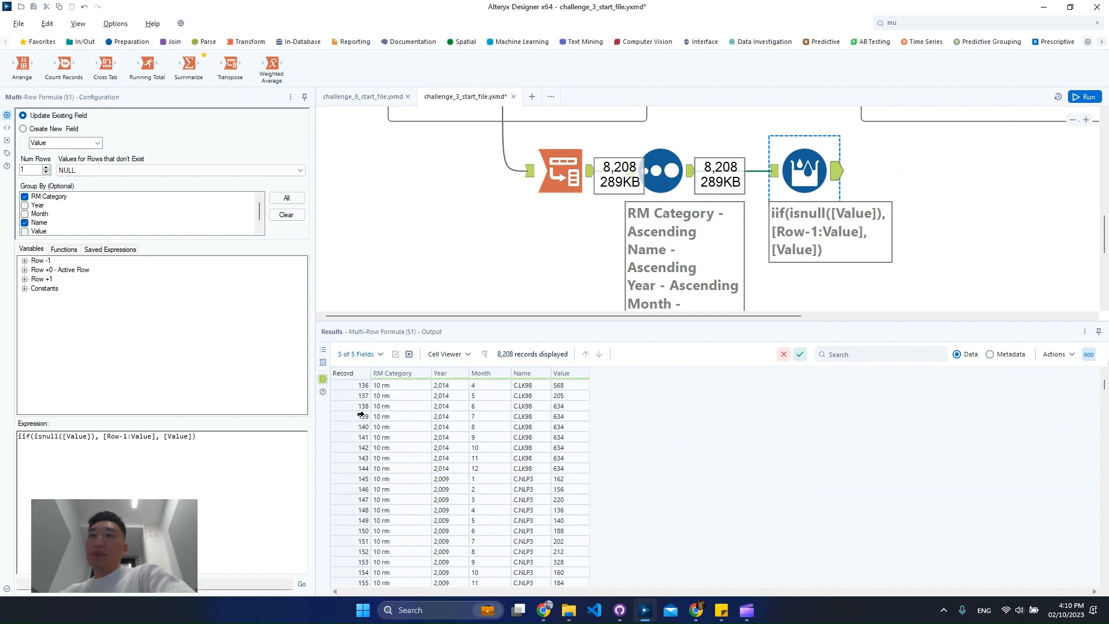
left_click_drag(352, 406, 356, 438)
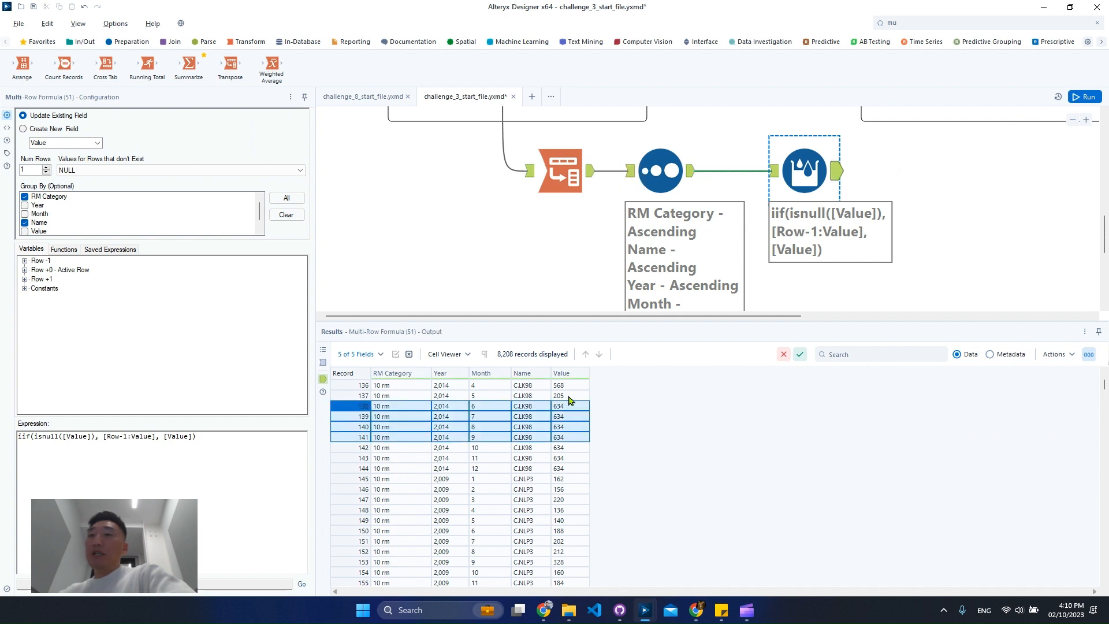
Compare the Multi-Row Formula tool's input and output data around record 138, the C.LK98 row for June 2014
left_click(780, 176)
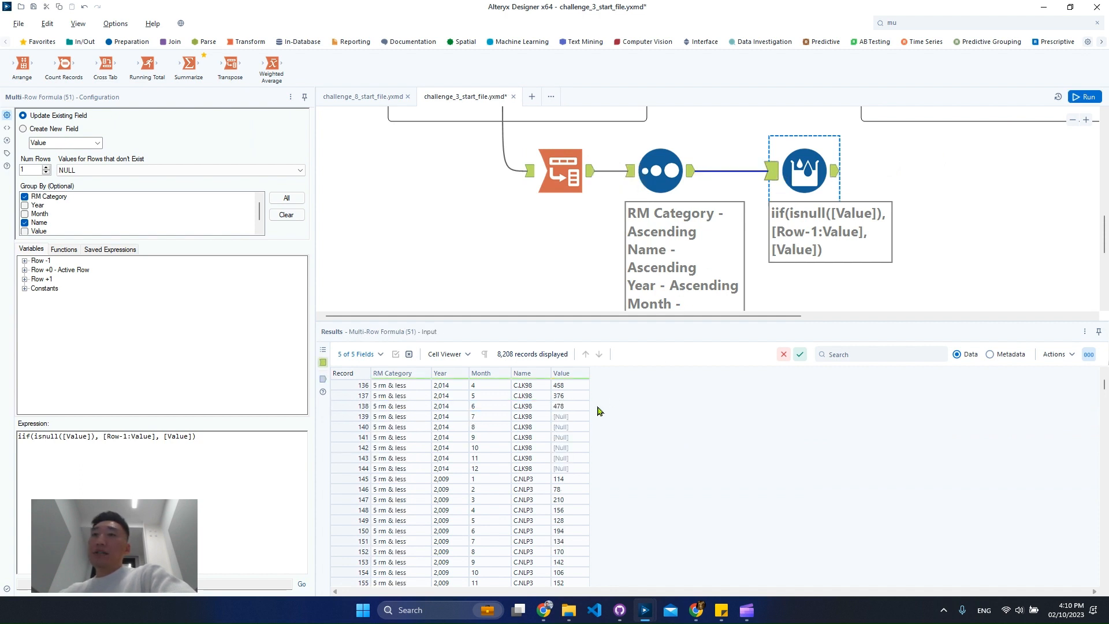
left_click(362, 411)
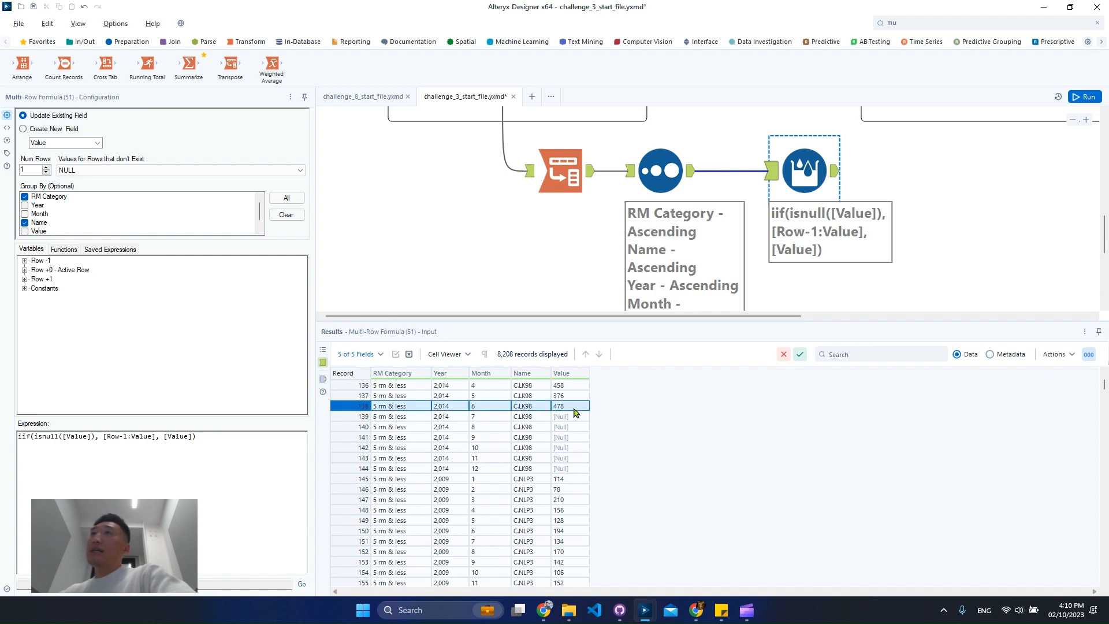
left_click(834, 172)
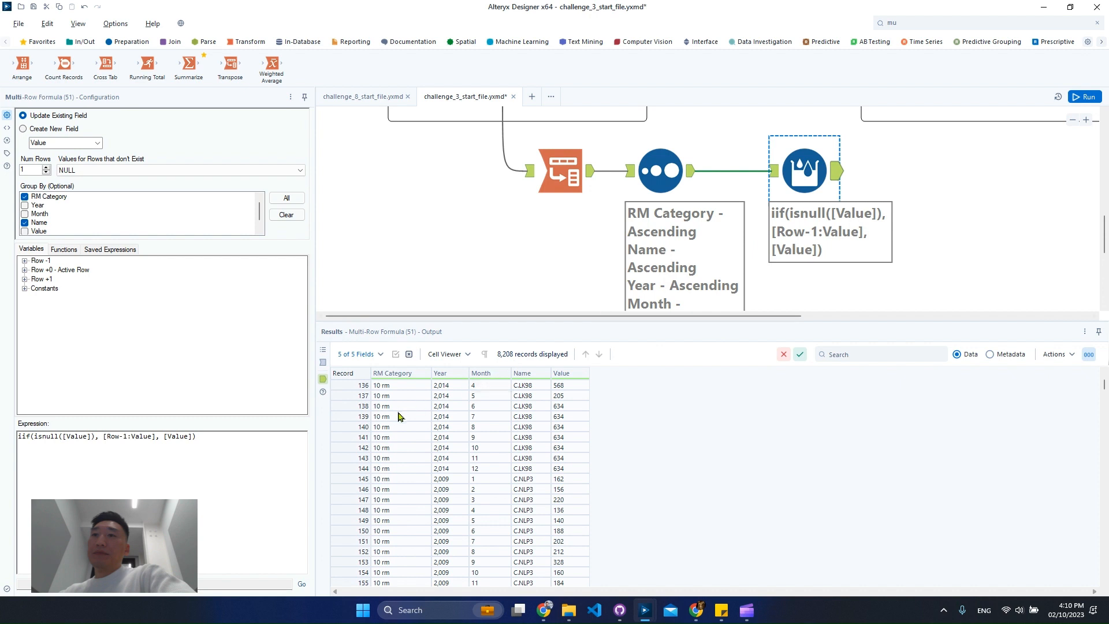
left_click(353, 408)
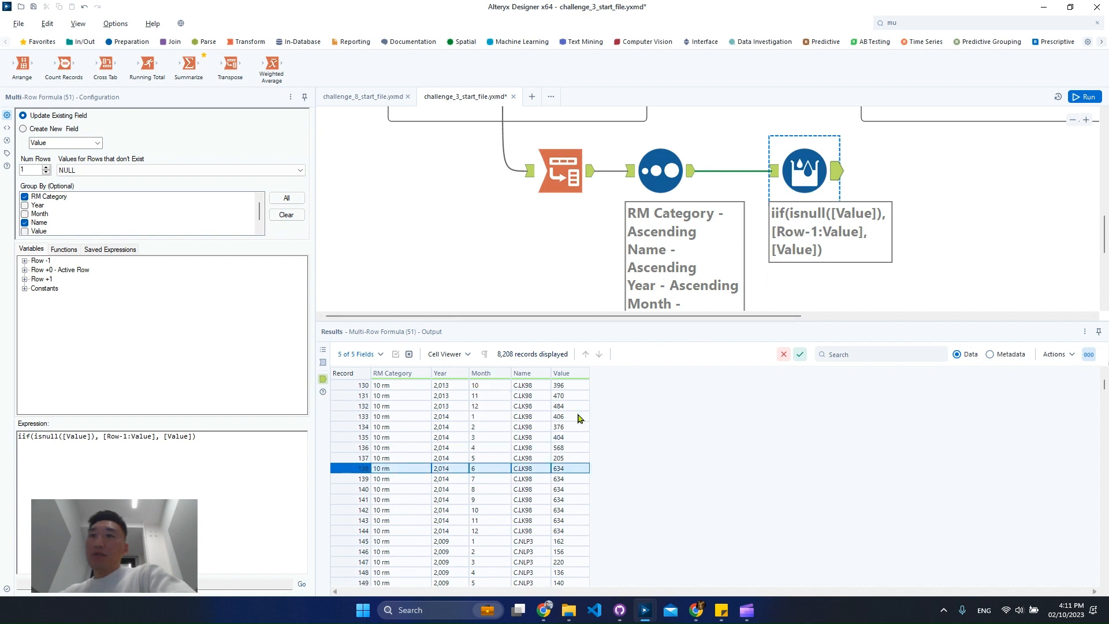
left_click(772, 171)
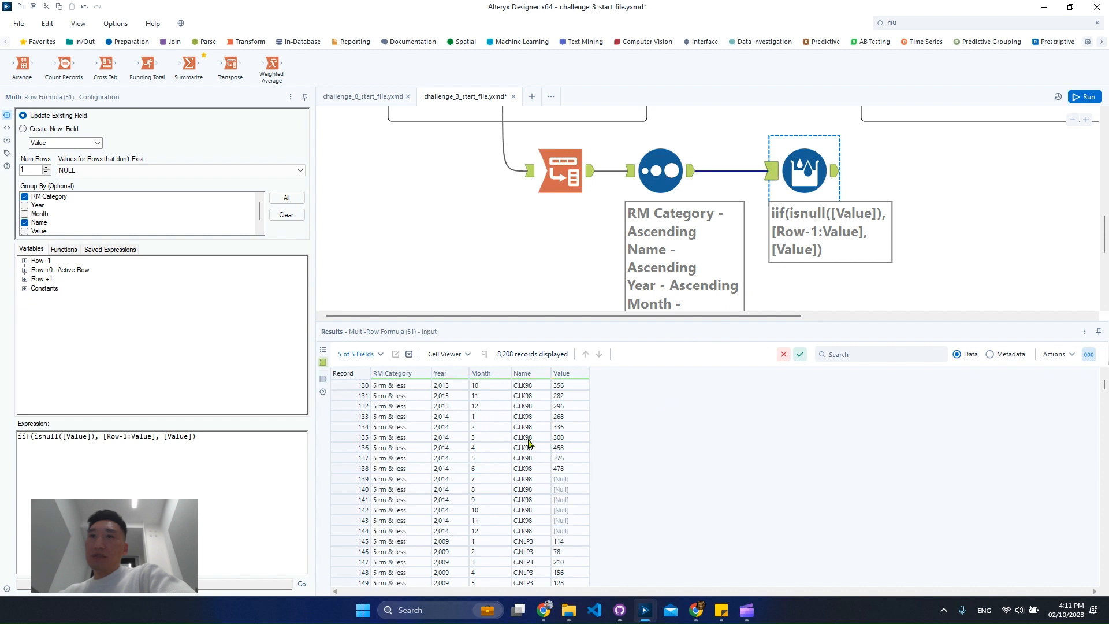
left_click(358, 470)
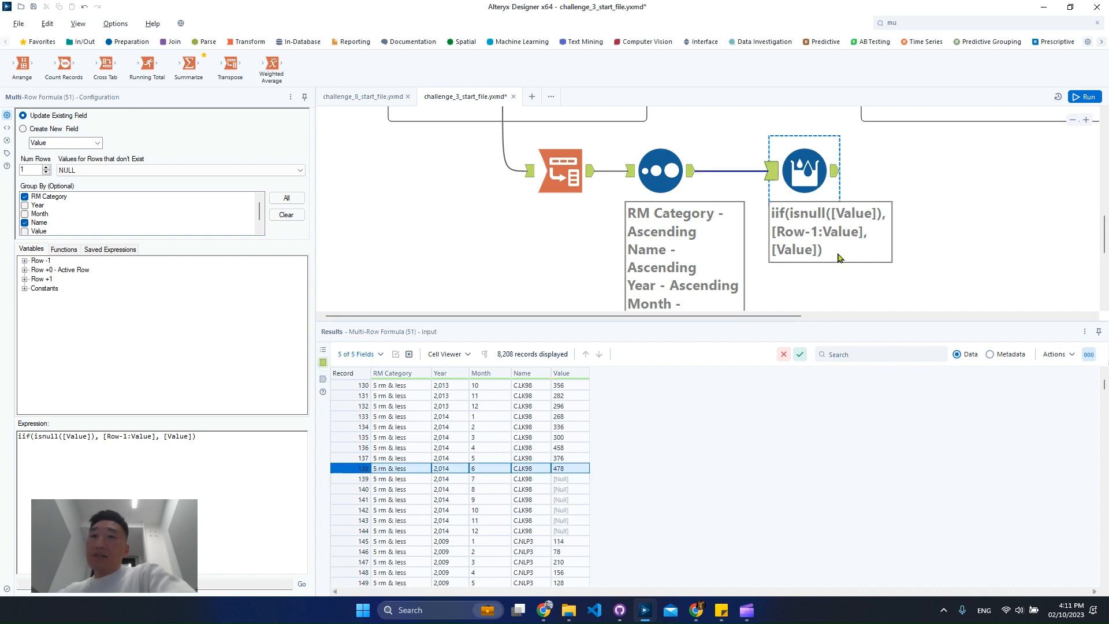
left_click(835, 174)
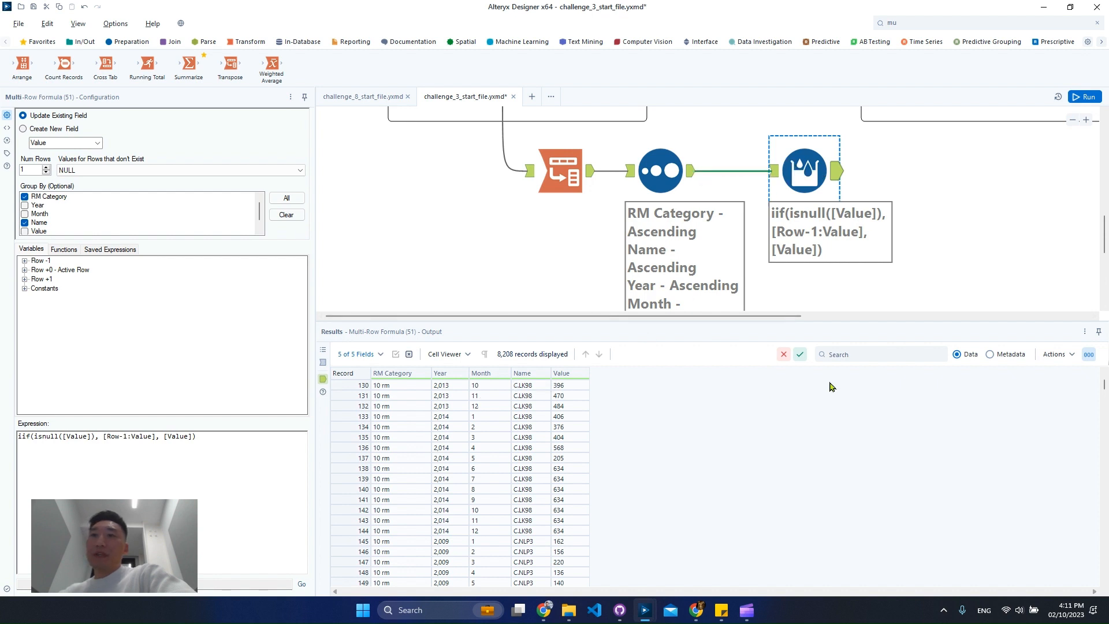
Search the Multi-Row Formula output for "5 rm" and compare it with the input around record 210, the C.NLP3 row for June 2014
left_click(888, 357)
type("5 rm")
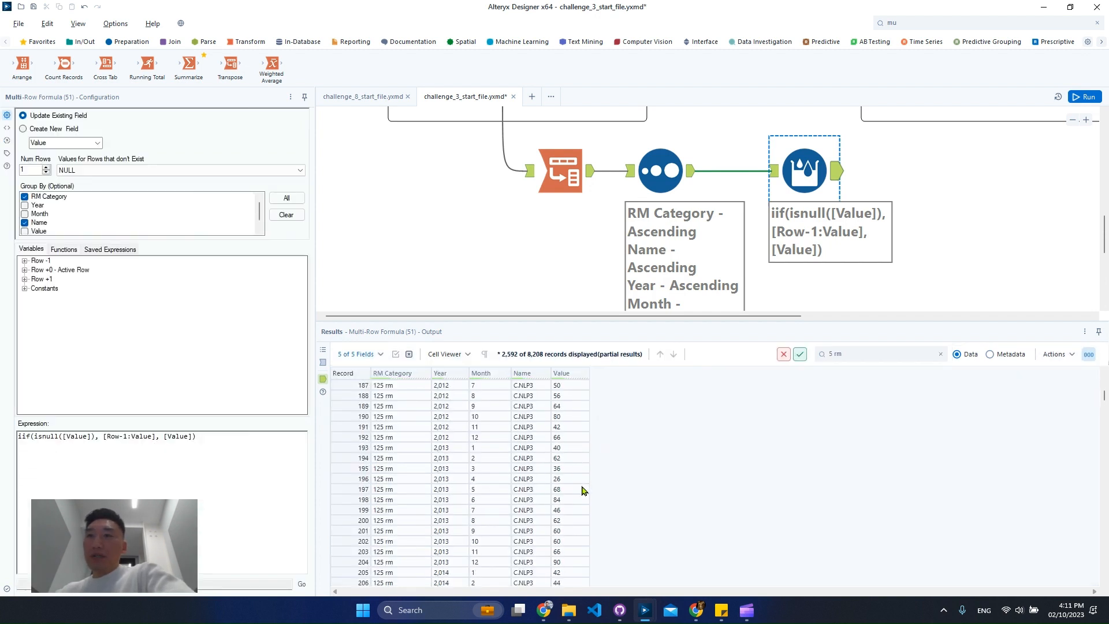
scroll(584, 488, "down", 11)
scroll(561, 489, "up", 4)
scroll(474, 463, "down", 7)
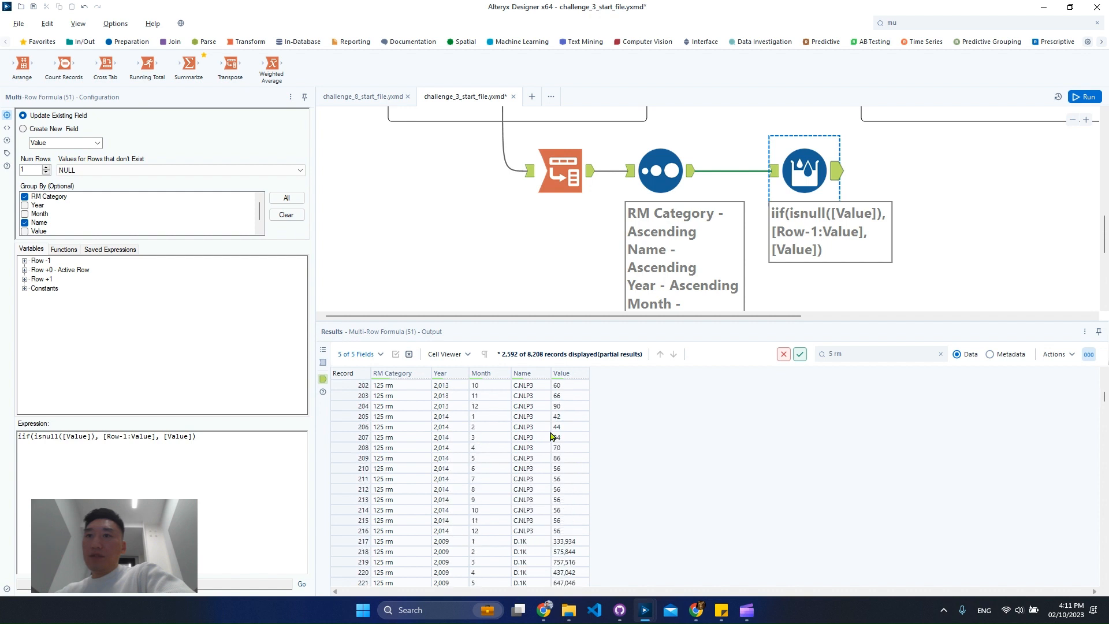
left_click(772, 171)
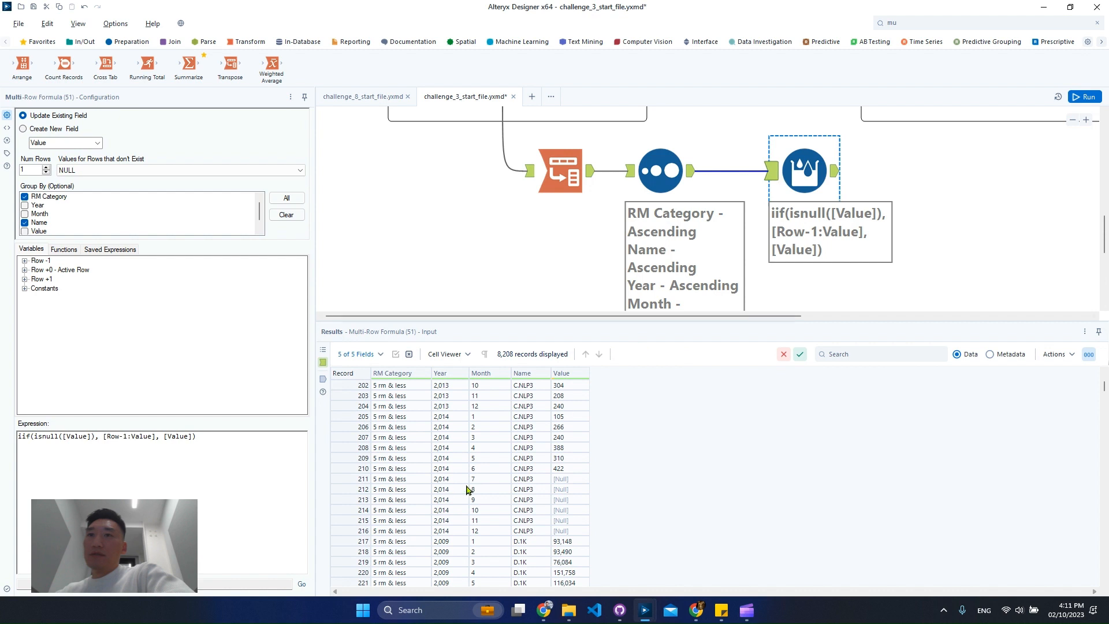
left_click(366, 470)
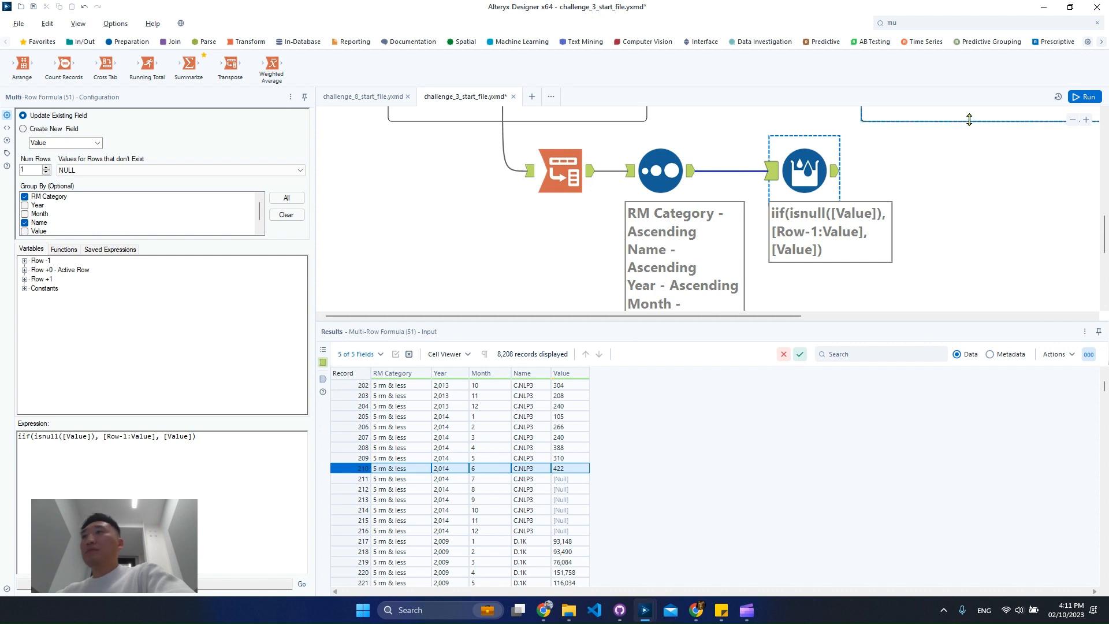
Add a Filter tool to the canvas and connect it to the Multi-Row Formula tool's output
left_click(957, 23)
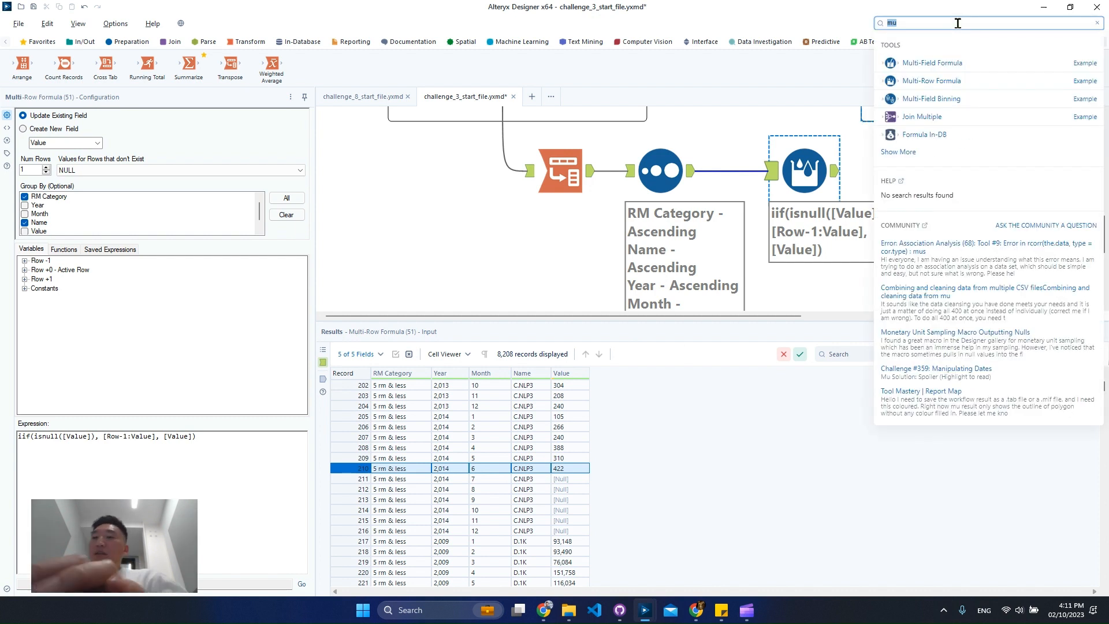
type("filt")
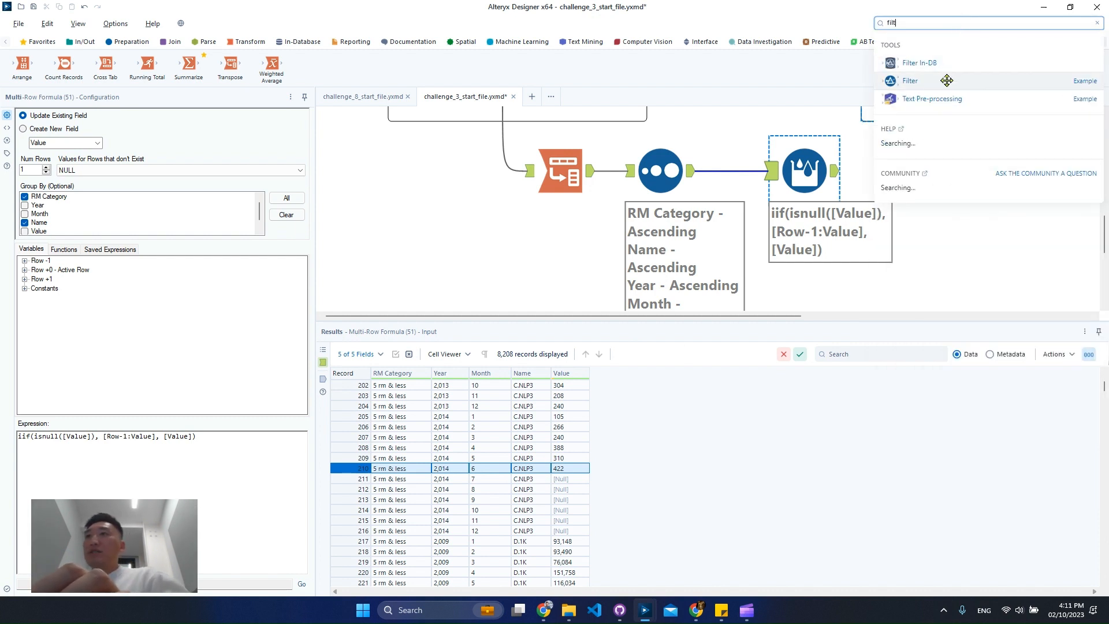
left_click_drag(943, 81, 934, 273)
left_click_drag(837, 173, 941, 277)
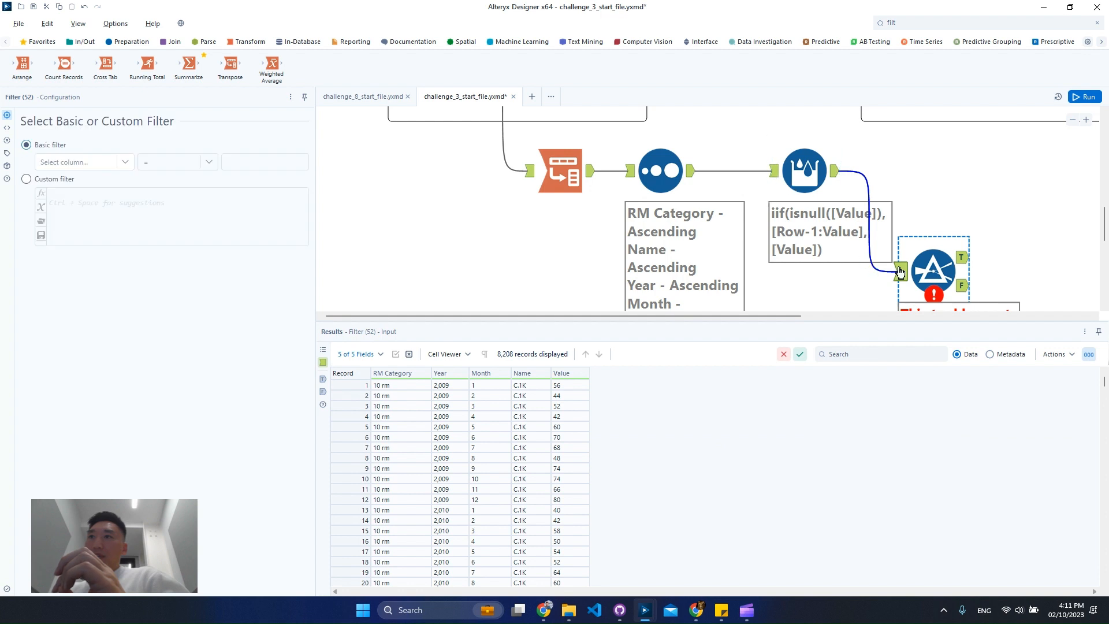
Find record 66 in the Sort tool's output, just before the C.1K null values, and copy it without headers
left_click(820, 191)
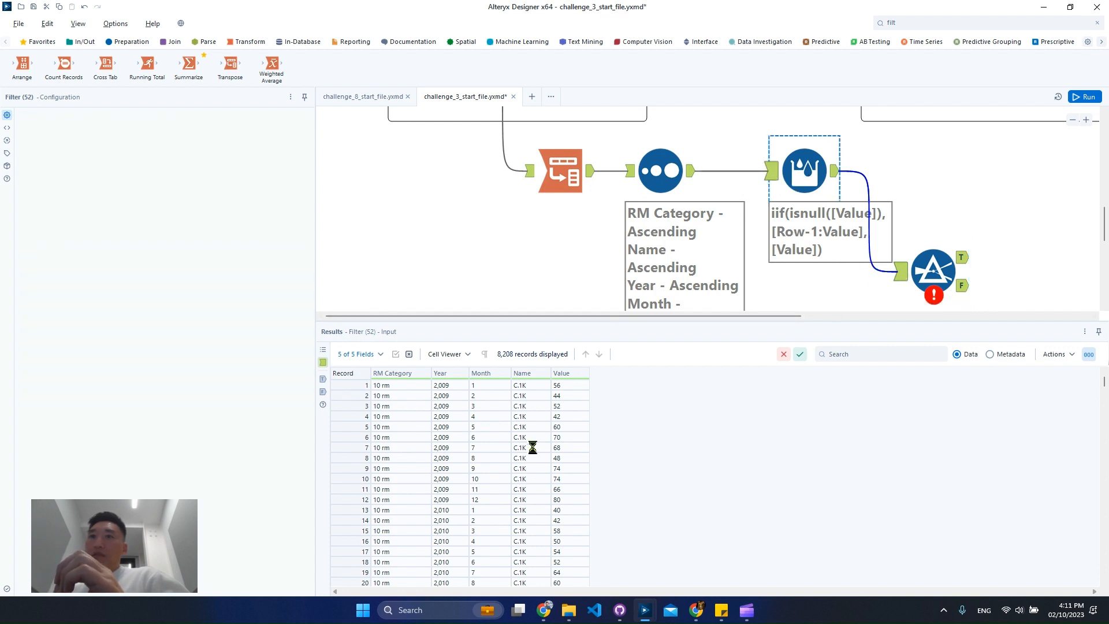
scroll(564, 498, "down", 5)
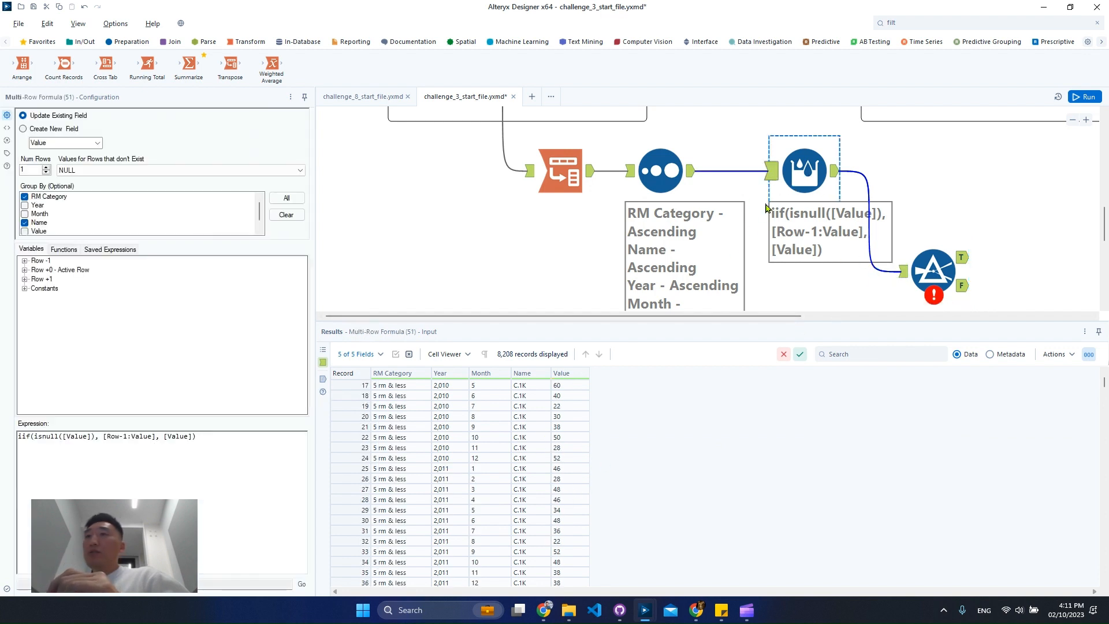
left_click(691, 177)
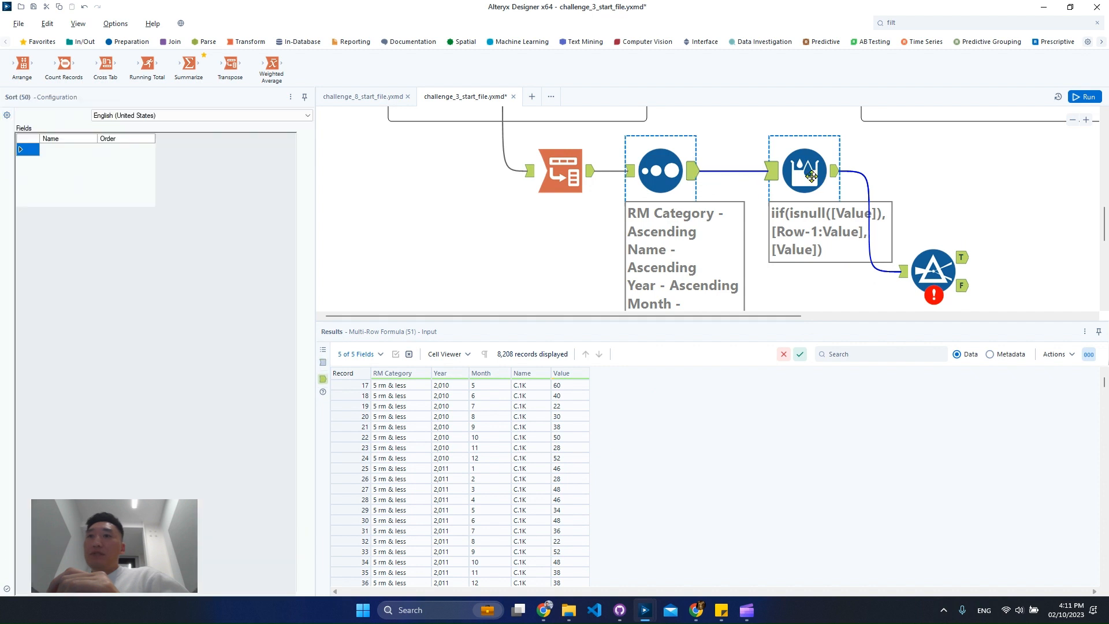
scroll(409, 489, "up", 1)
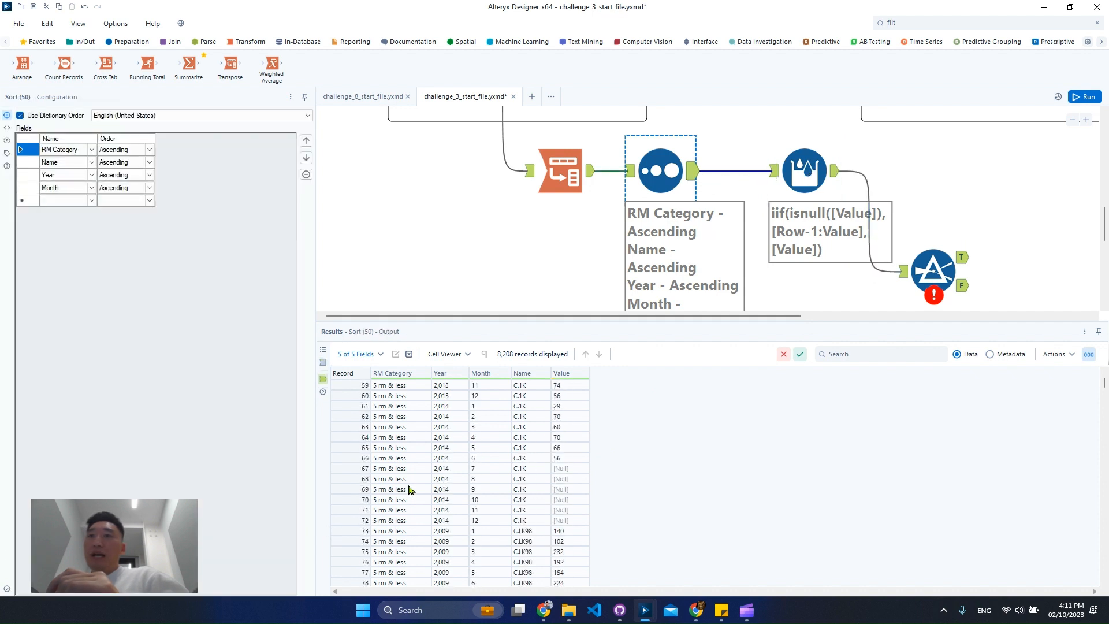
left_click(355, 458)
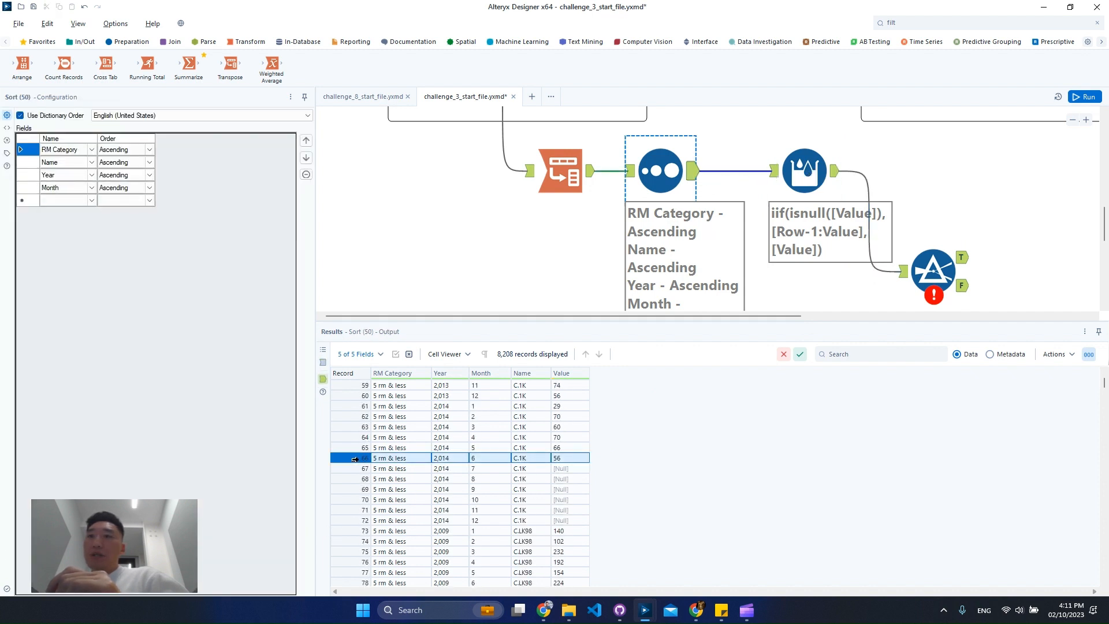
right_click(355, 458)
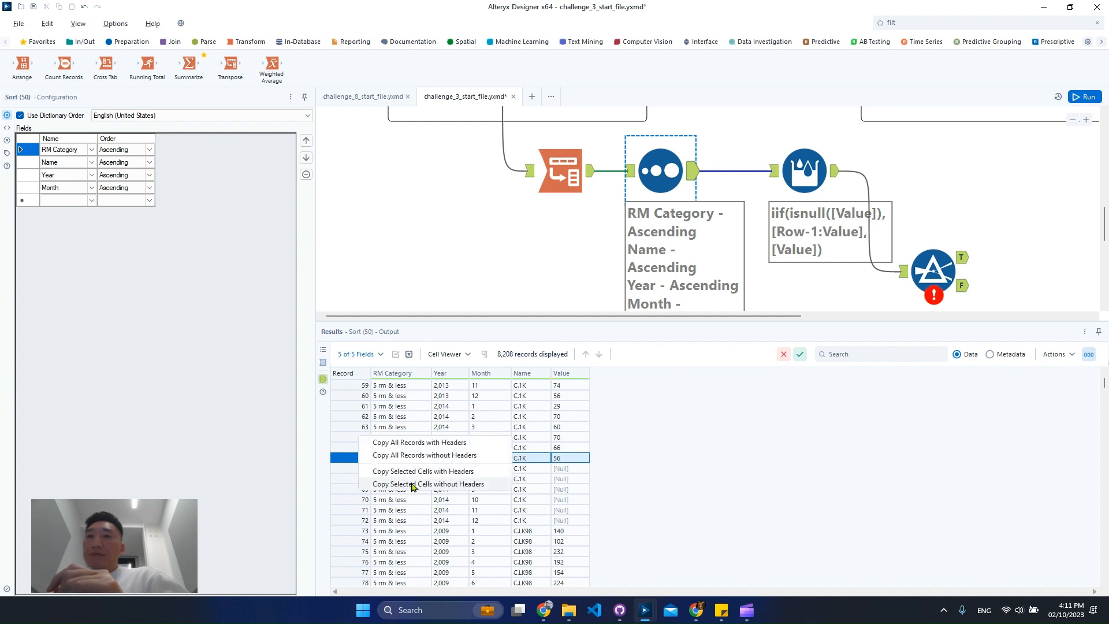
left_click(413, 484)
left_click(576, 345)
Switch the Filter tool to a custom filter and paste the copied record below an empty first line as reference
left_click(917, 287)
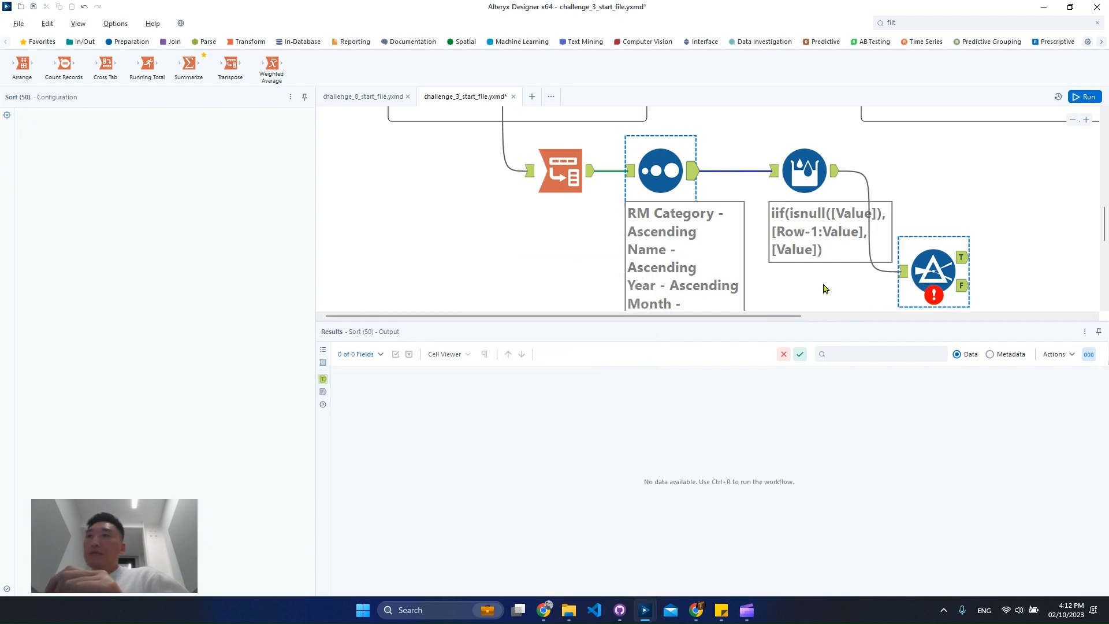
left_click(72, 179)
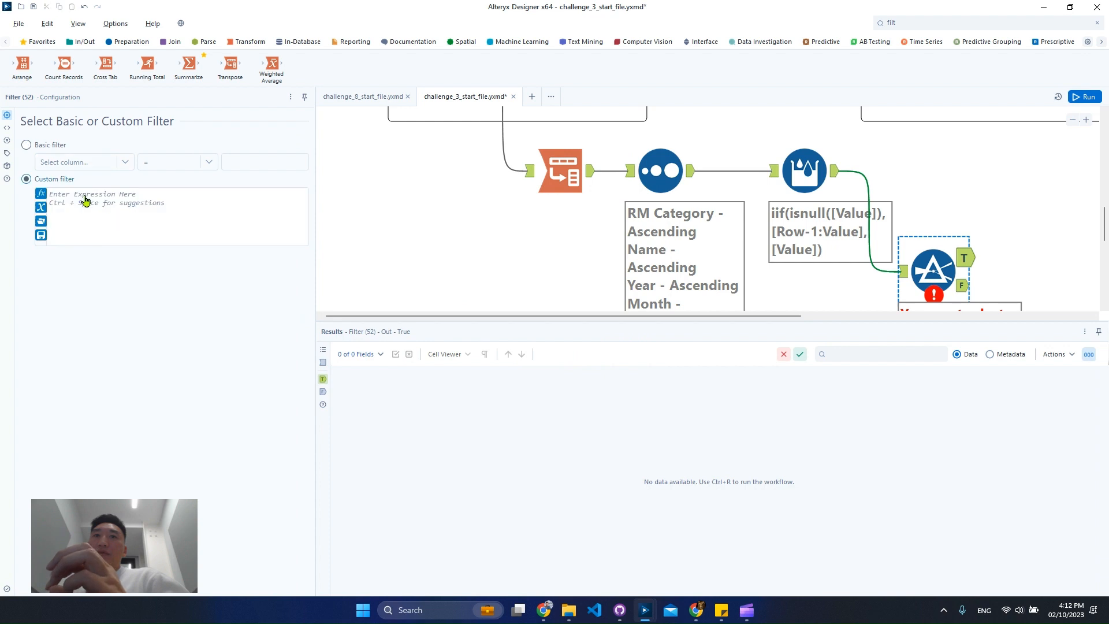
key("ctrl+v")
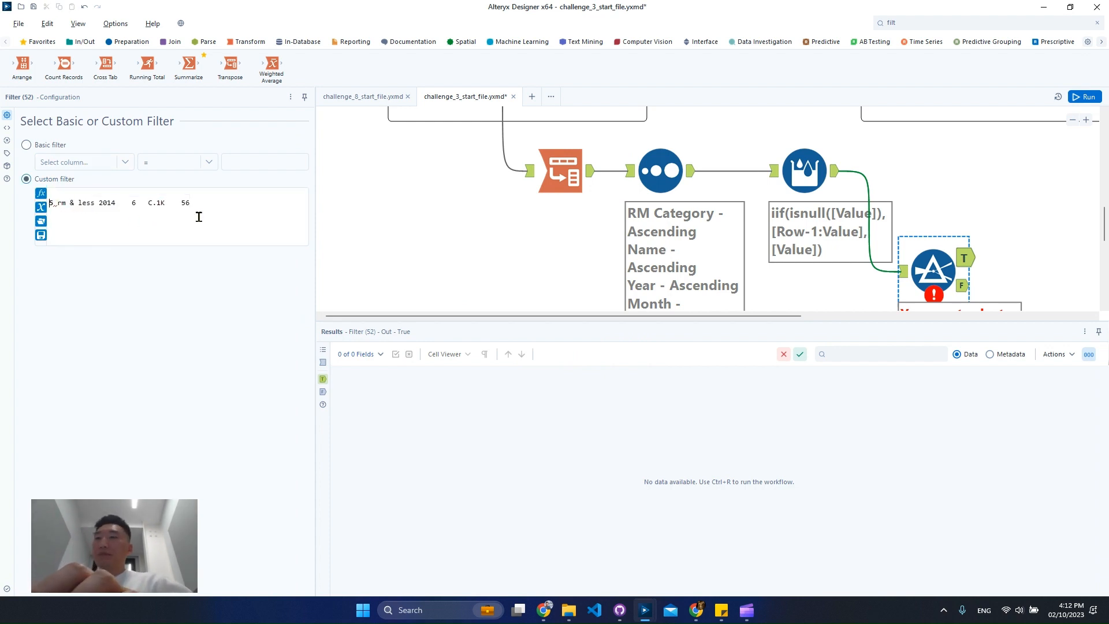
key("Return")
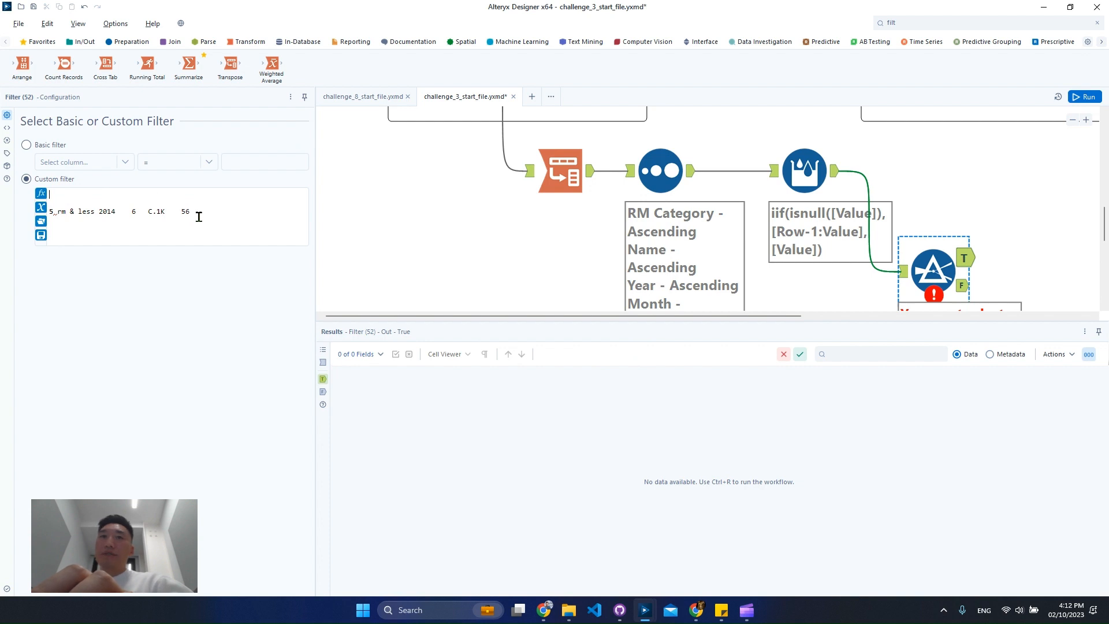
Enter the condition [RM Category] = '5 rm & less' on the custom filter's first line, copying the category from the reference record
left_click(901, 270)
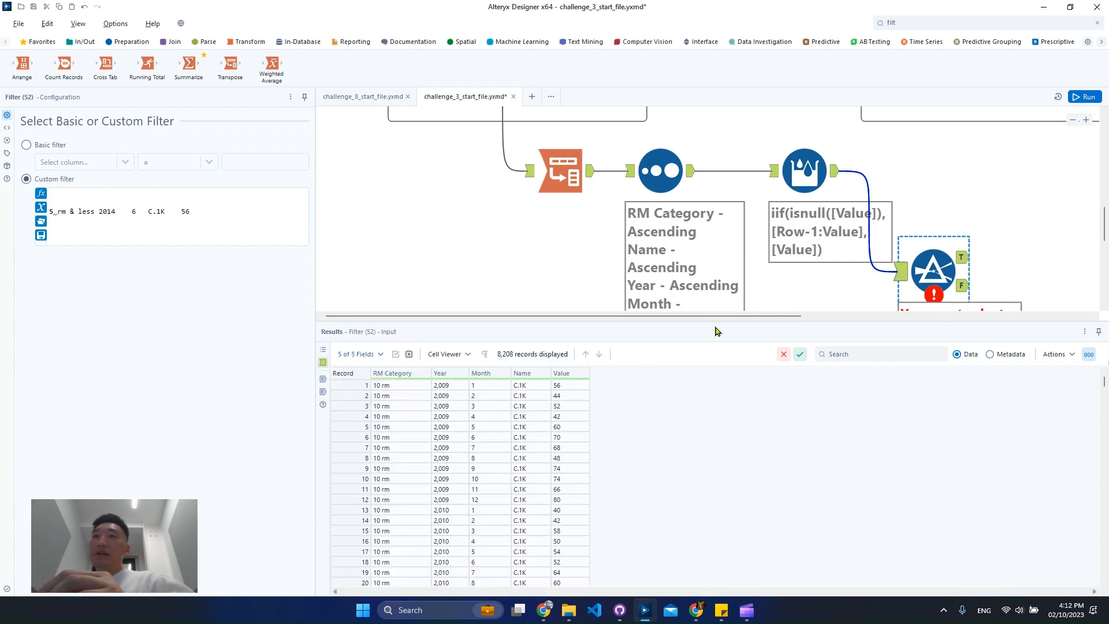
left_click(107, 192)
type("rm")
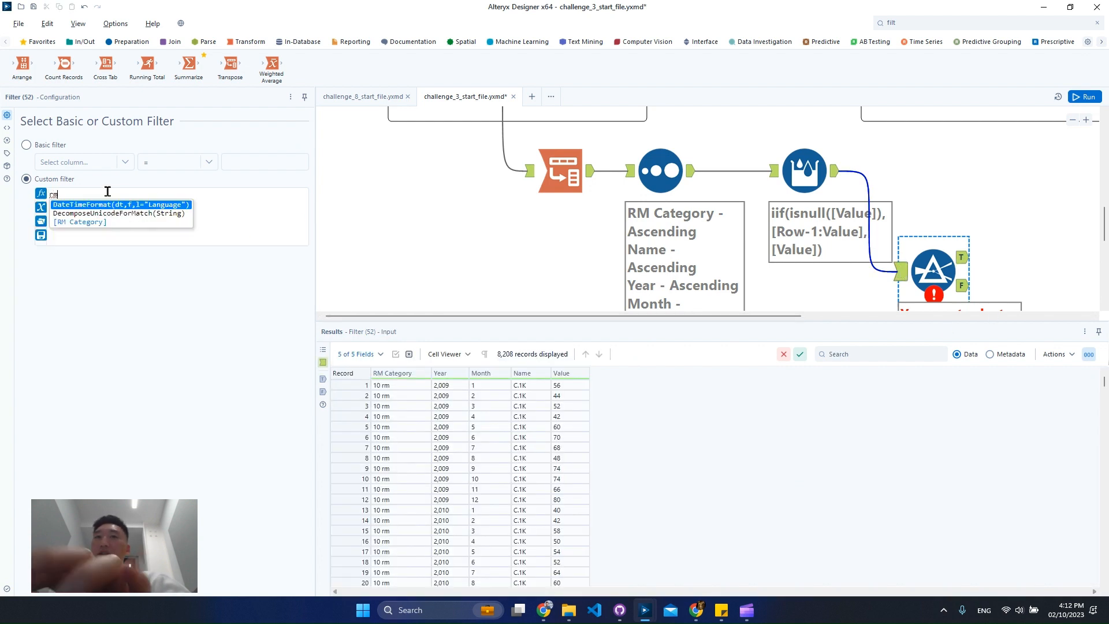
key("Down")
key("Down")
key("Return")
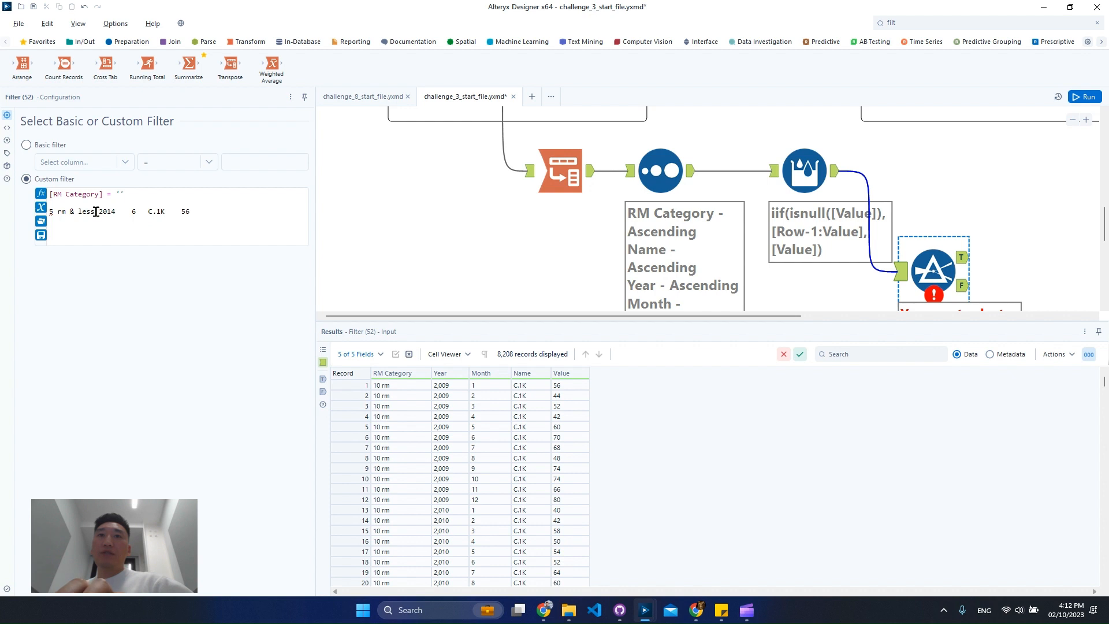
left_click_drag(95, 212, 32, 215)
left_click(122, 193)
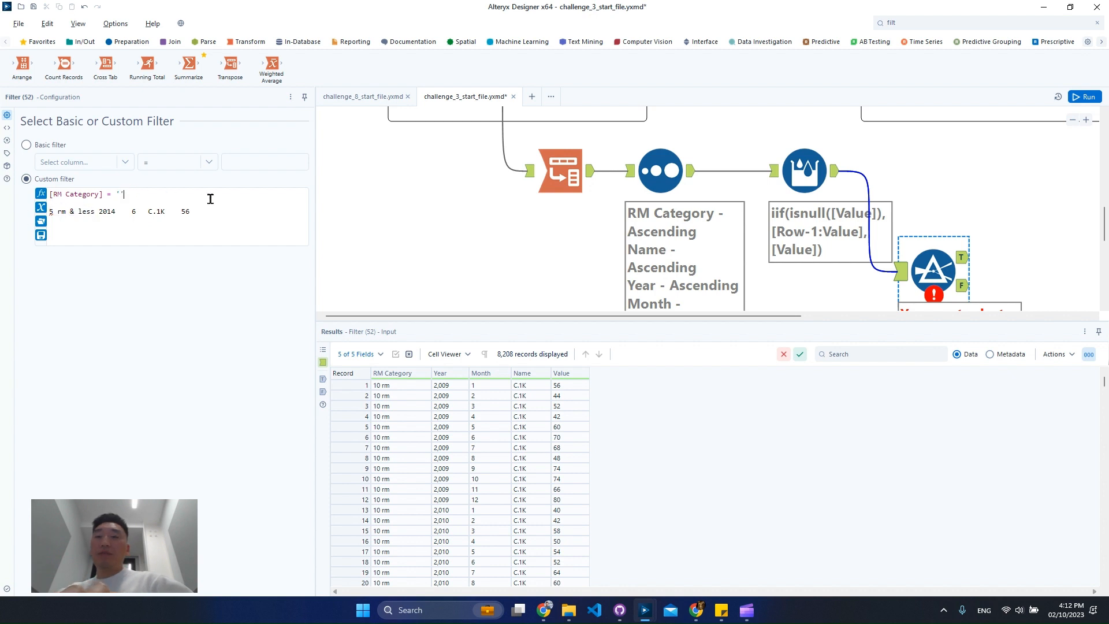
key("ctrl+v")
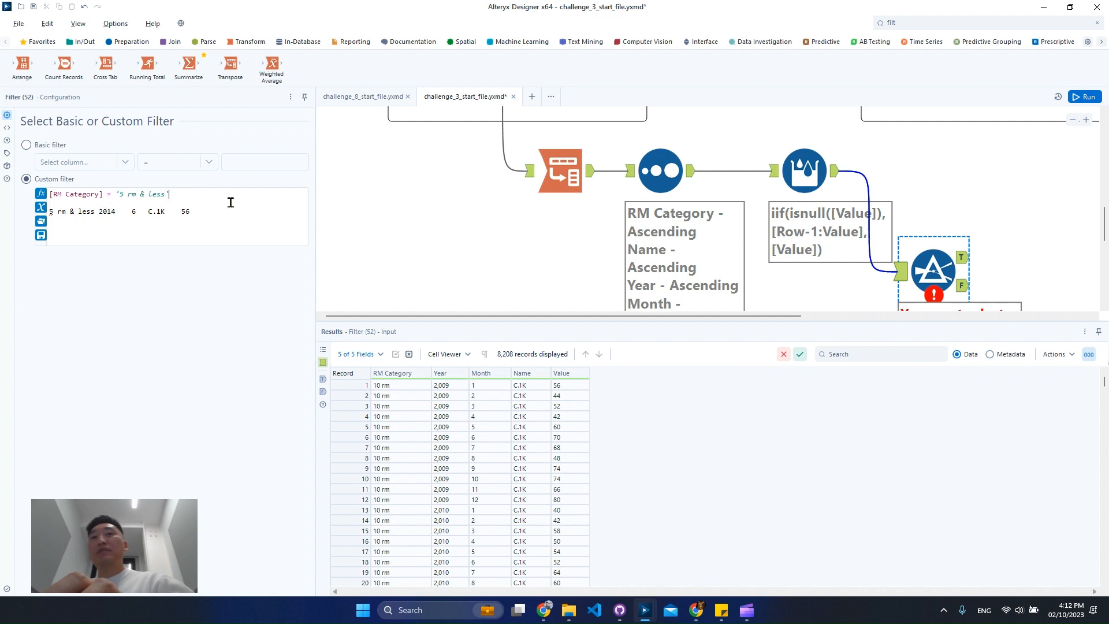
Extend the custom filter with AND [Year] = 2016 as a number, checking the Year field's data type in the metadata
type("AND ")
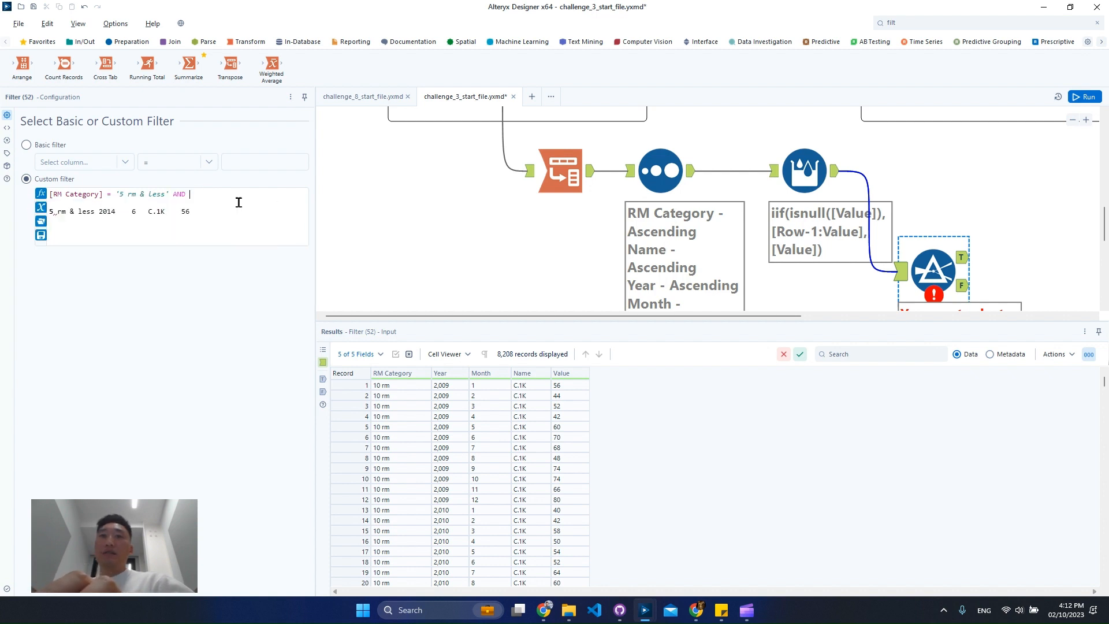
type("ye")
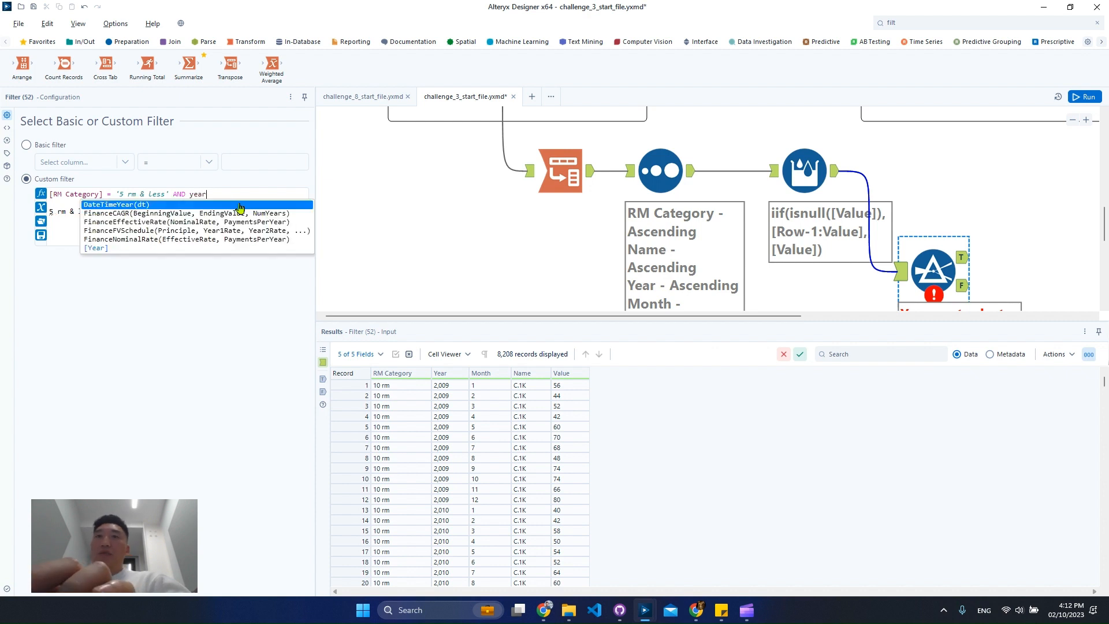
type("ar")
key("Up")
key("Return")
type("=")
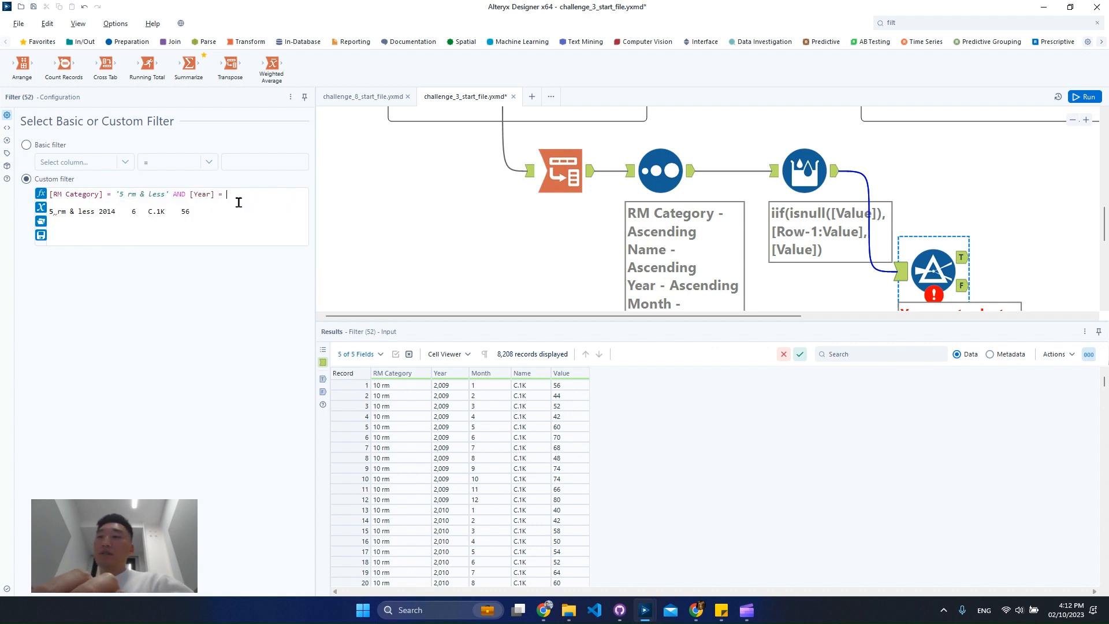
type(" '20'")
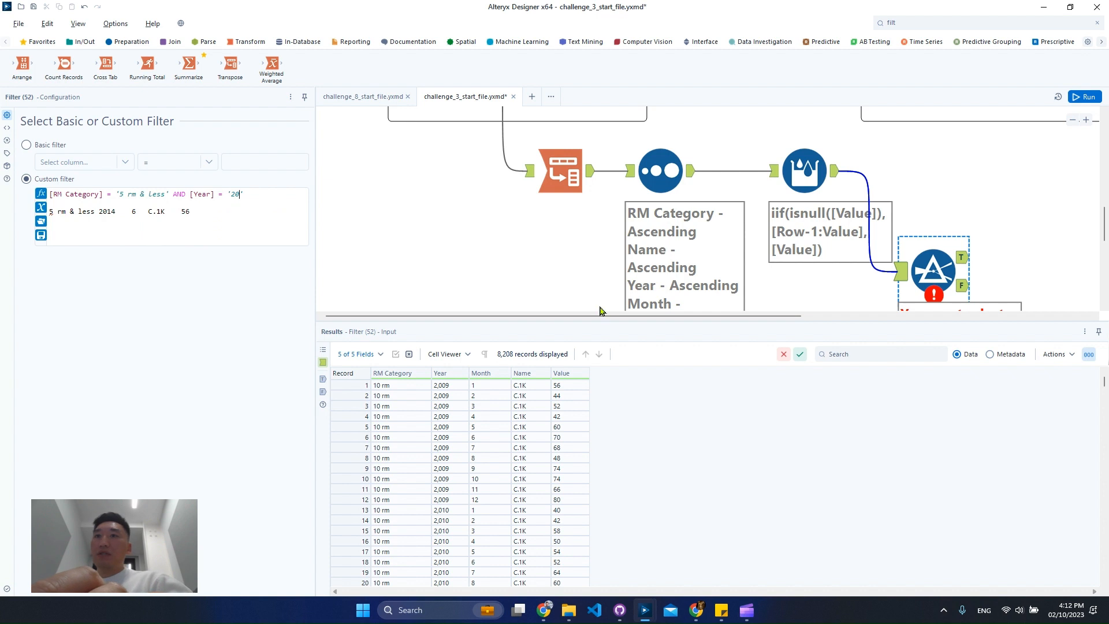
left_click(992, 354)
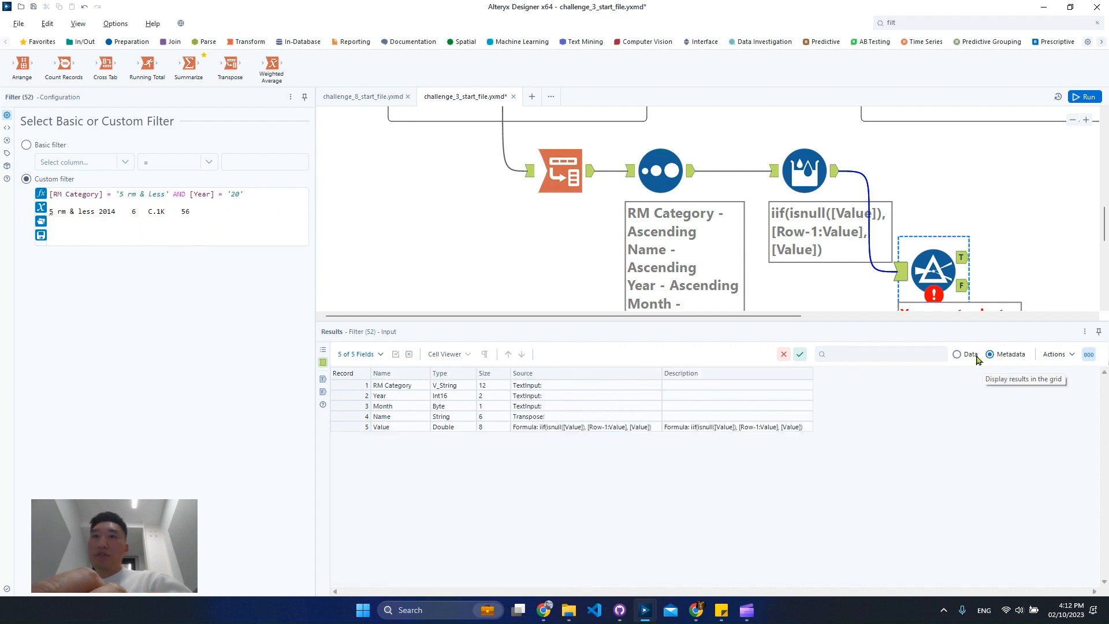
left_click(957, 354)
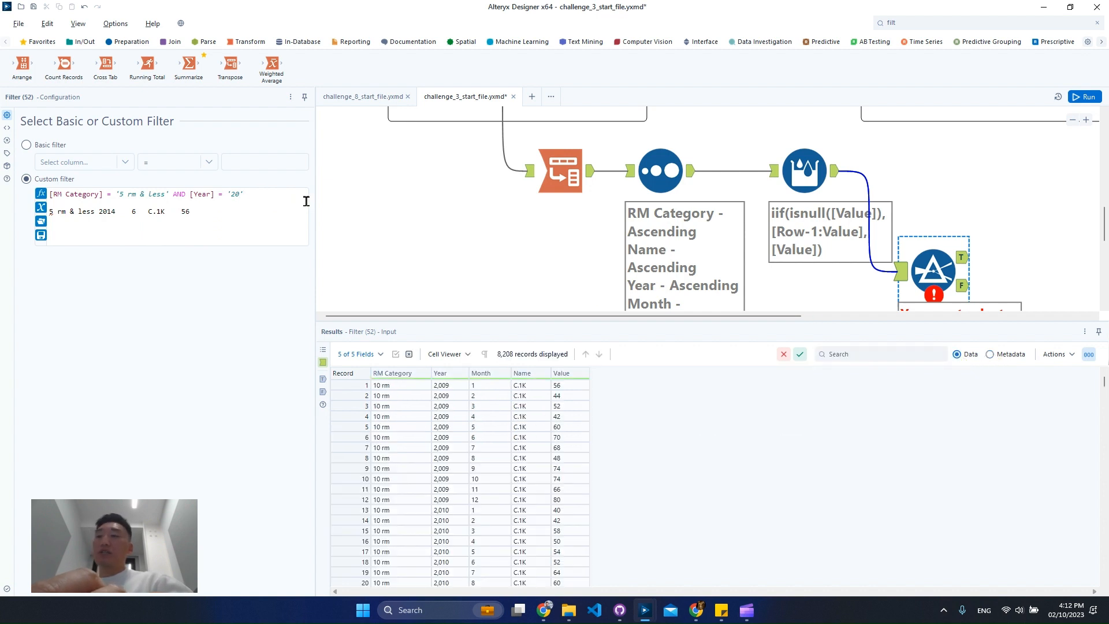
key("BackSpace")
type("2016")
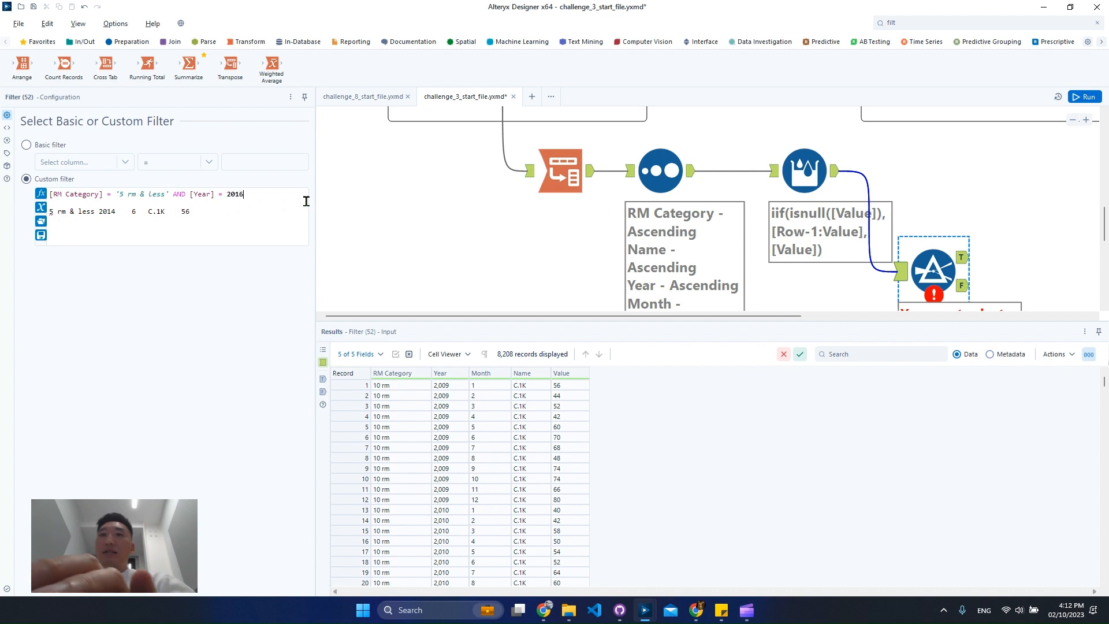
Remove the pasted reference record from the filter expression and run the workflow to view the Filter's True output
left_click_drag(193, 212, 32, 209)
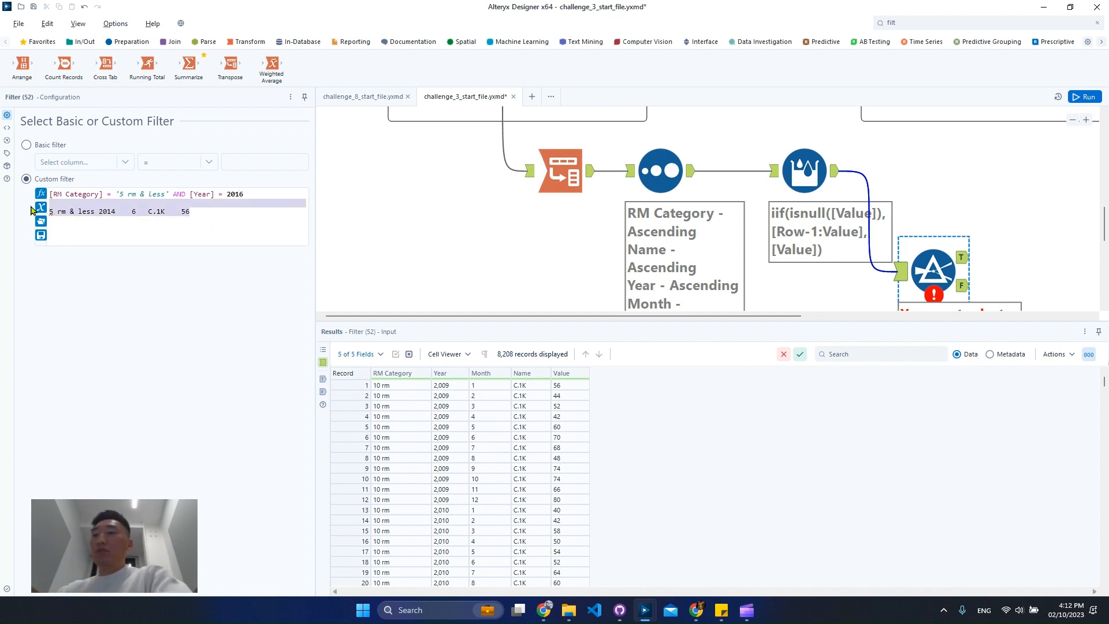
key("BackSpace")
left_click(900, 190)
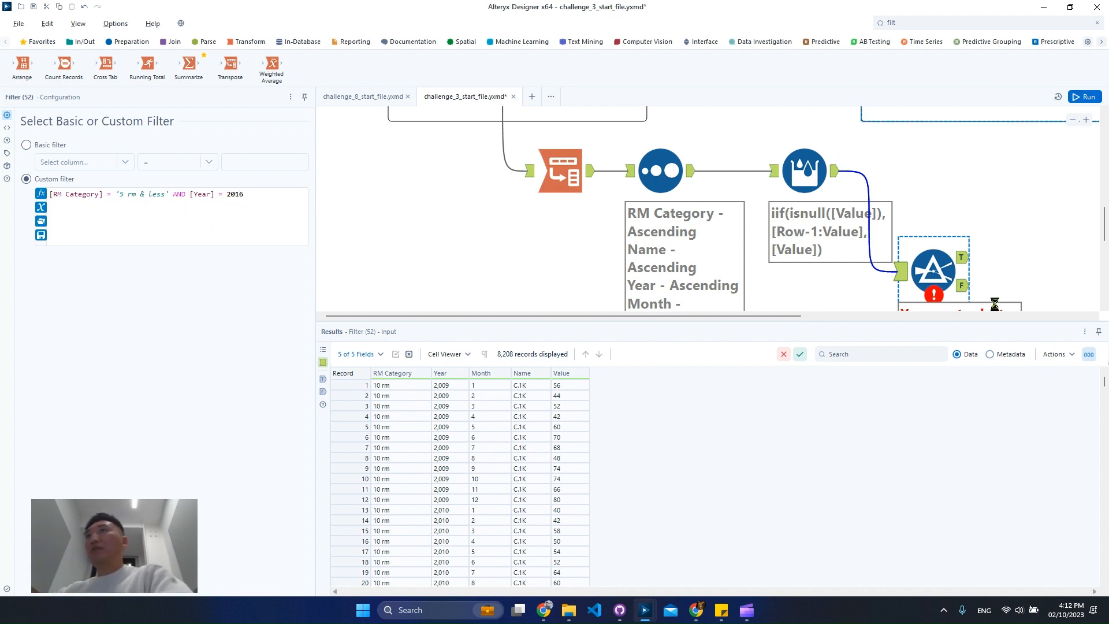
key("ctrl+r")
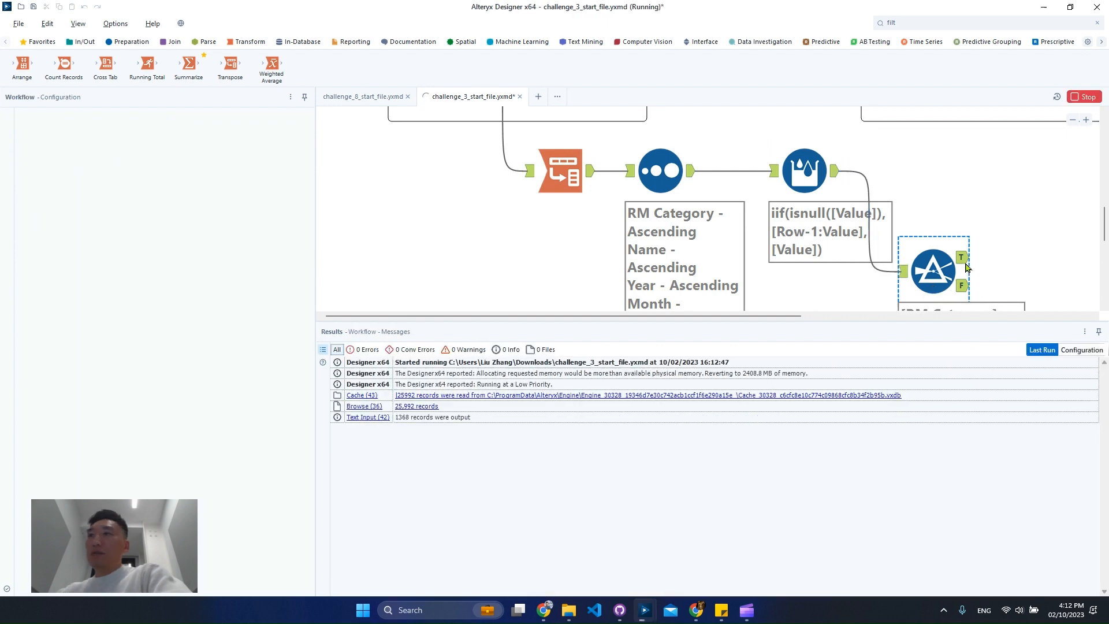
left_click(962, 261)
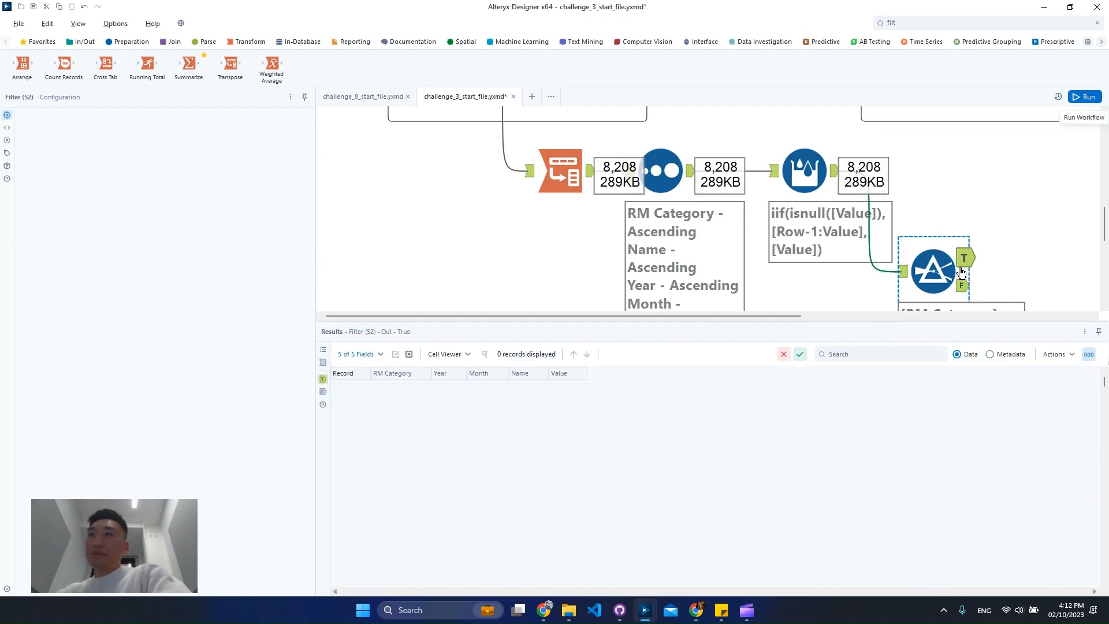
scroll(1002, 264, "down", 2)
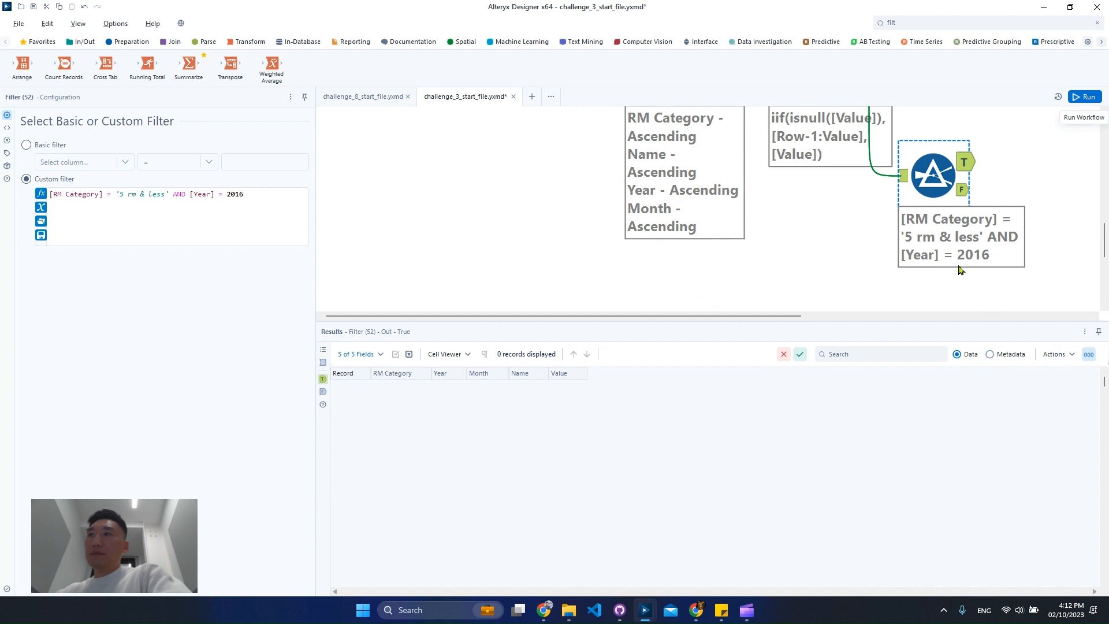
scroll(934, 269, "up", 1)
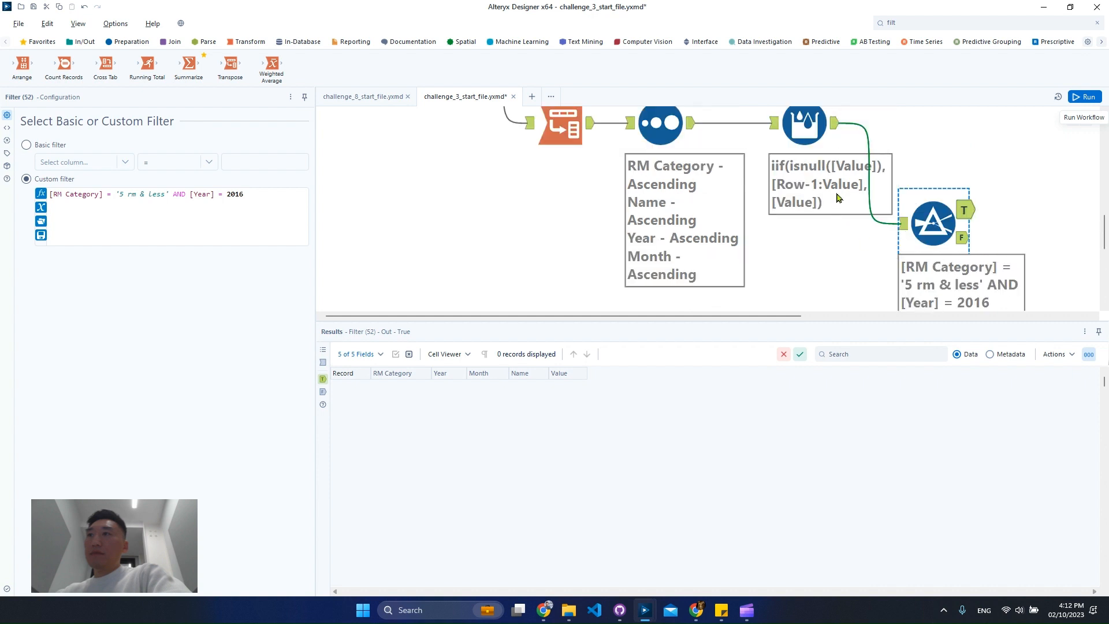
Find record 139 among the C.LK98 null values in the Multi-Row Formula tool's input and copy its Name cell without headers
left_click(797, 133)
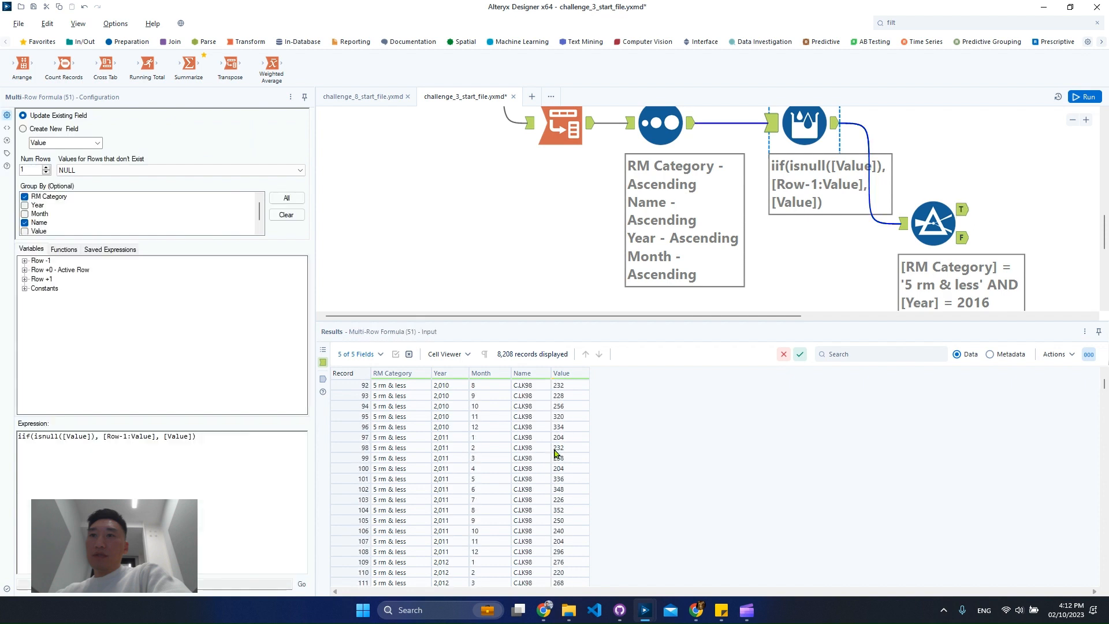
left_click(354, 437)
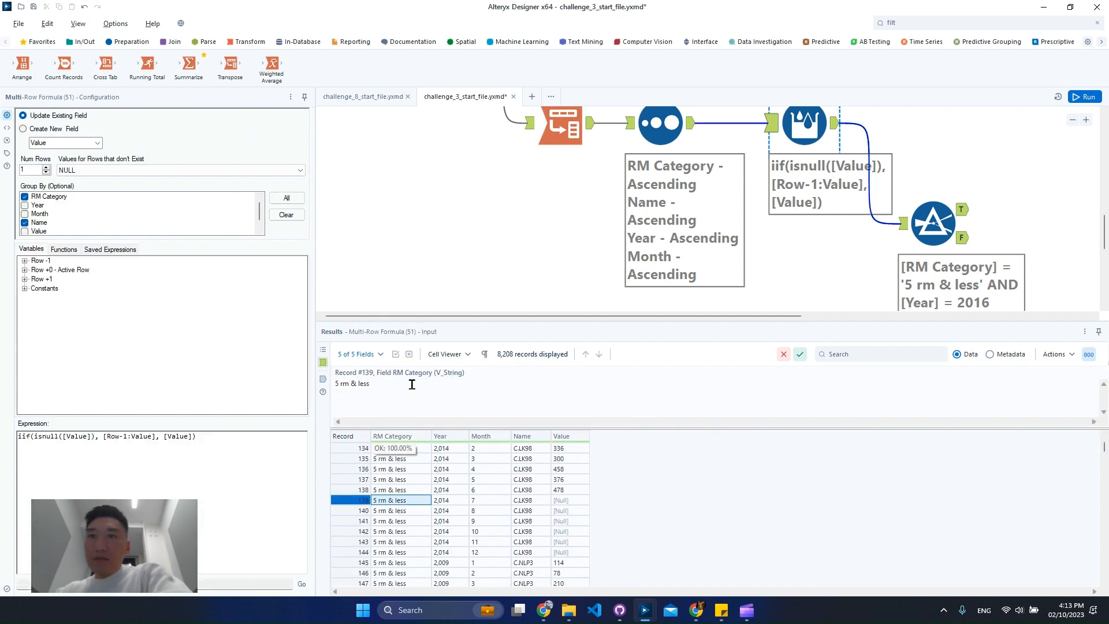
left_click(449, 502)
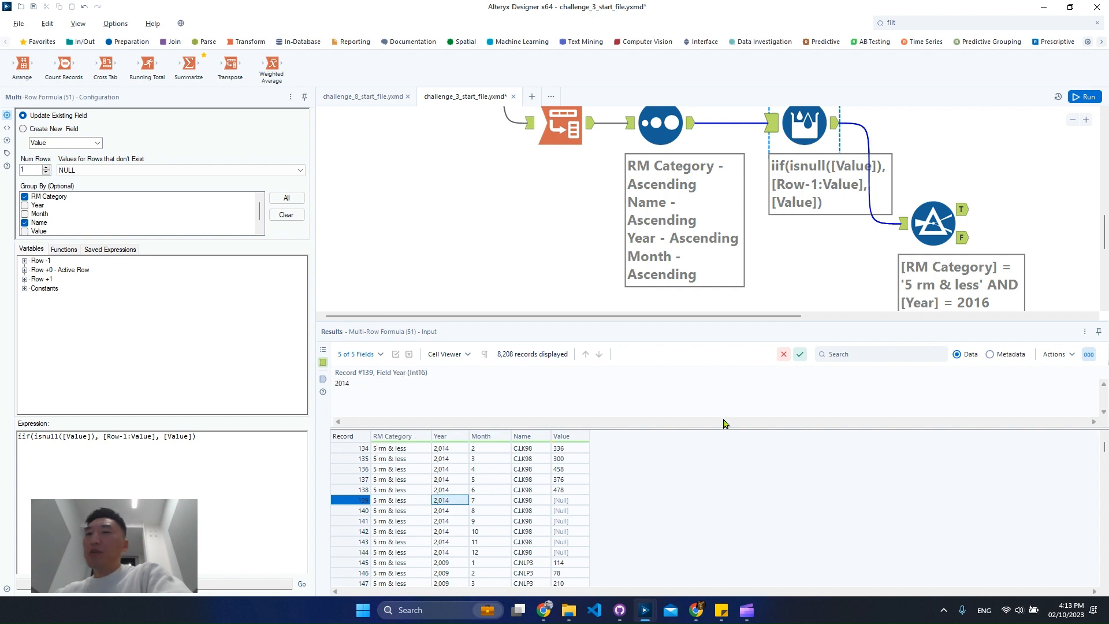
right_click(537, 500)
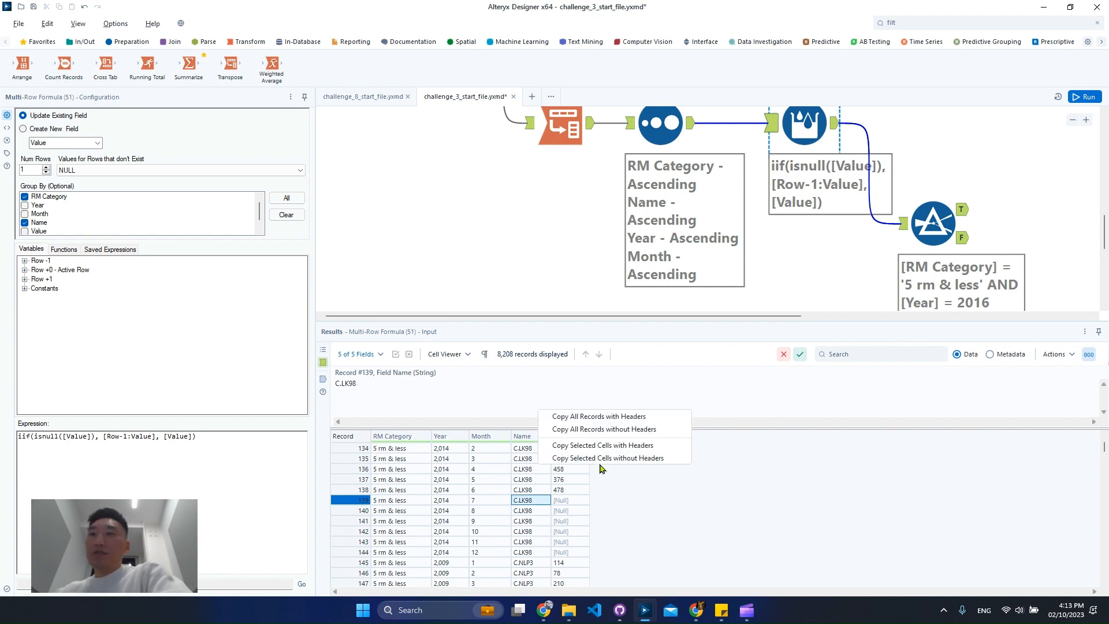
left_click(604, 460)
left_click(576, 342)
Change the filter's year to 2014 and add the condition AND [Name] = 'C.LK98'
left_click(933, 222)
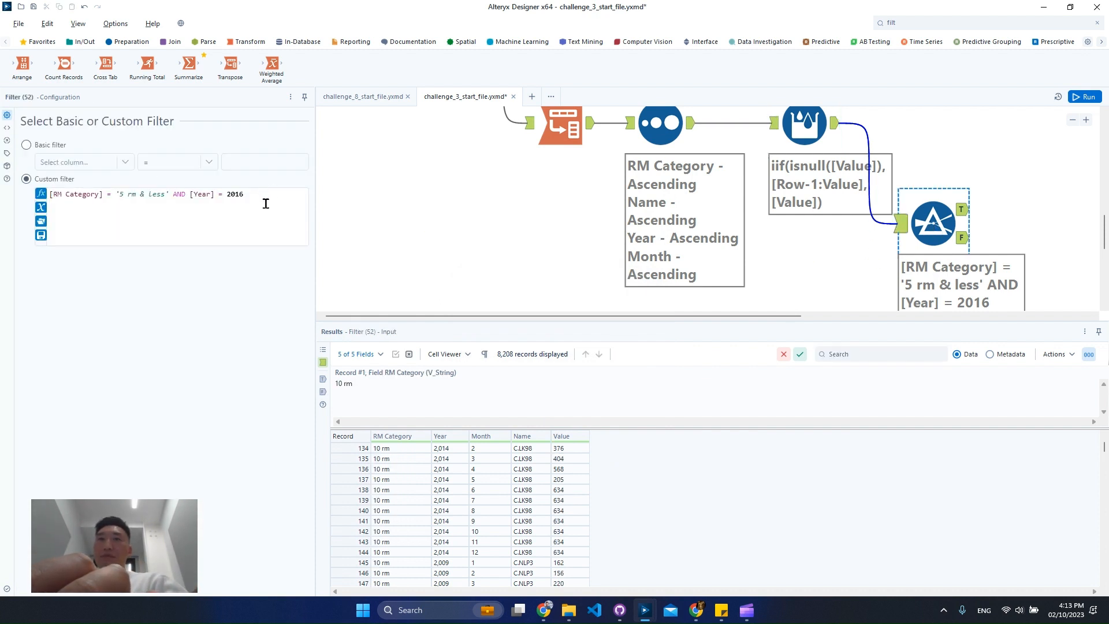
left_click(235, 194)
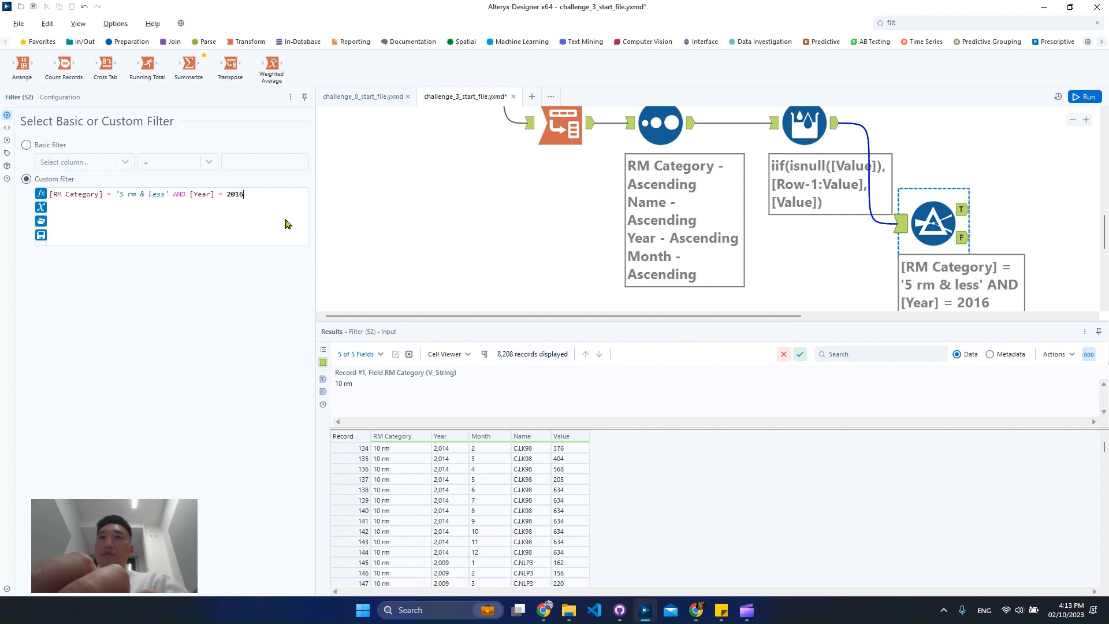
key("BackSpace")
type("4 and")
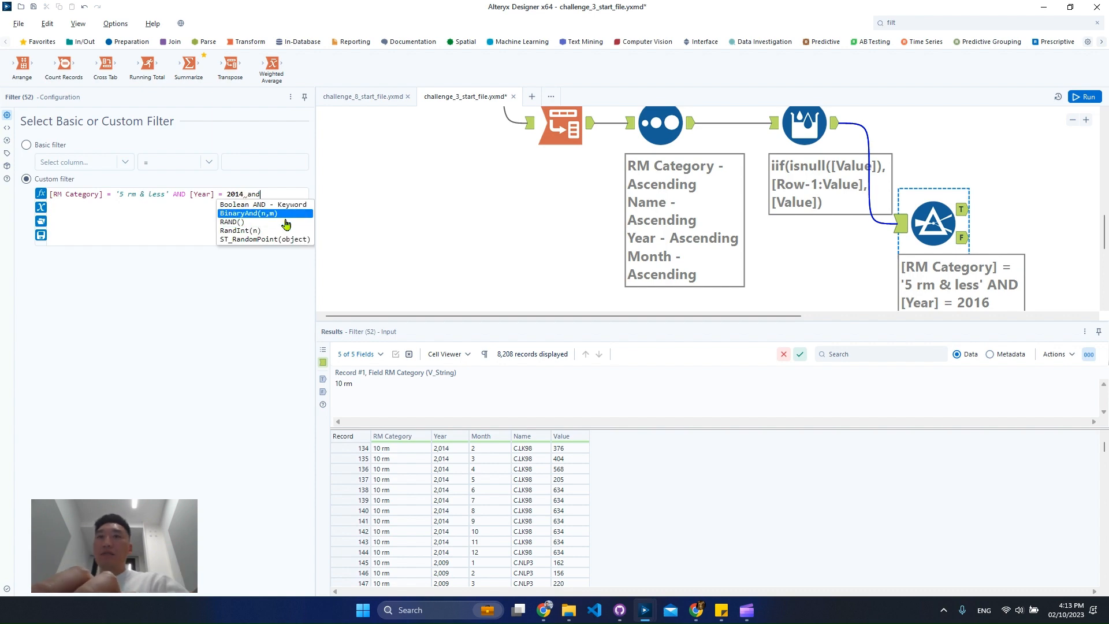
key("Up")
key("Return")
type("nam")
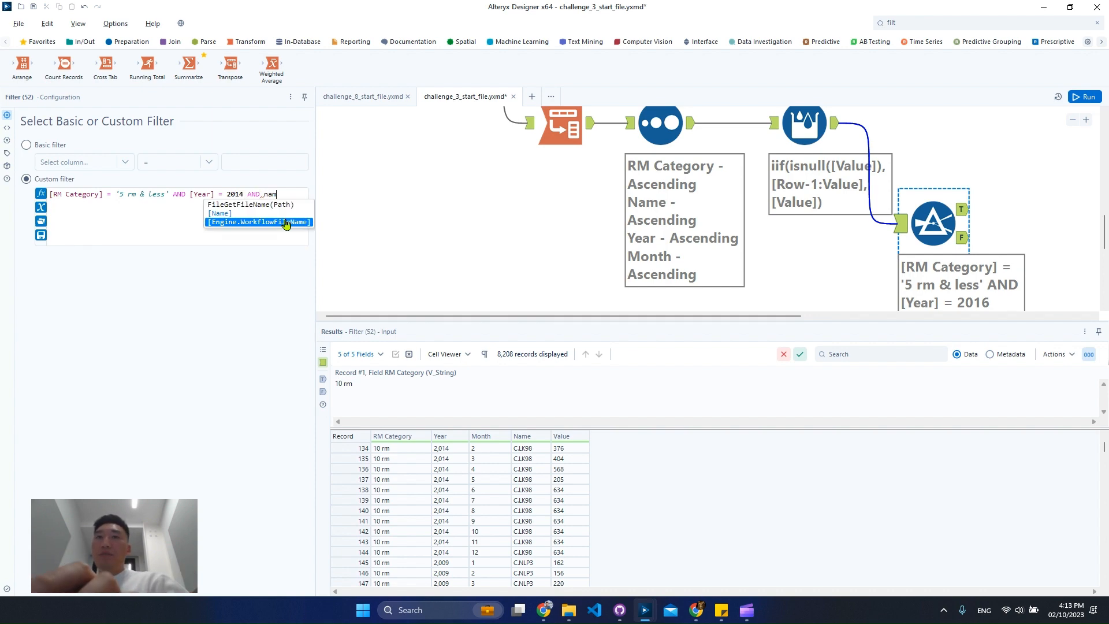
type("e")
key("Up")
key("Return")
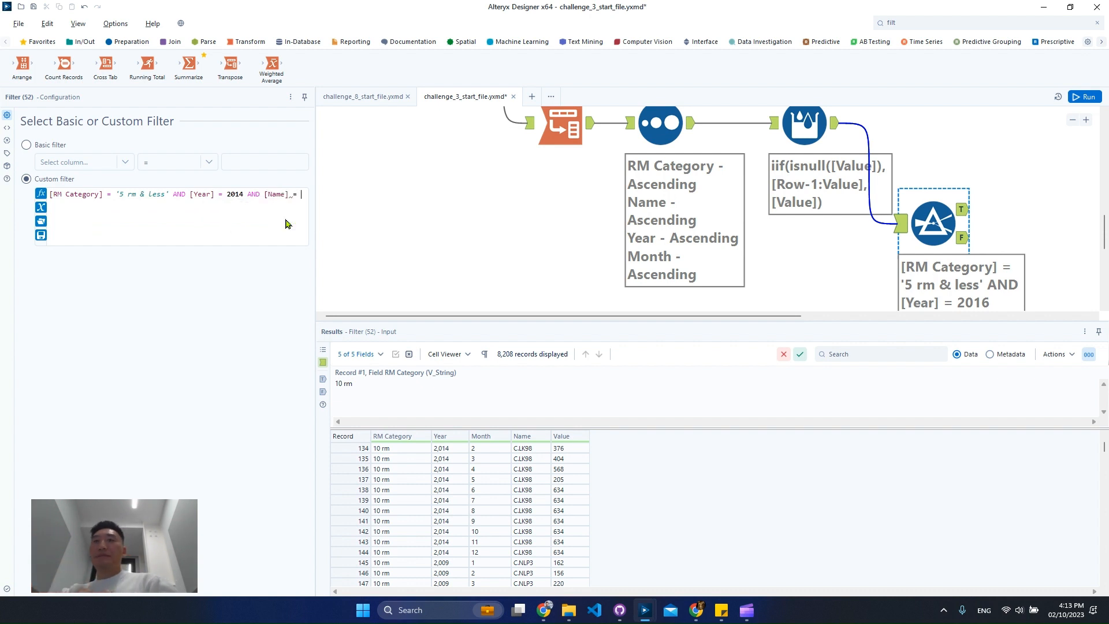
type("= 'C.LK98")
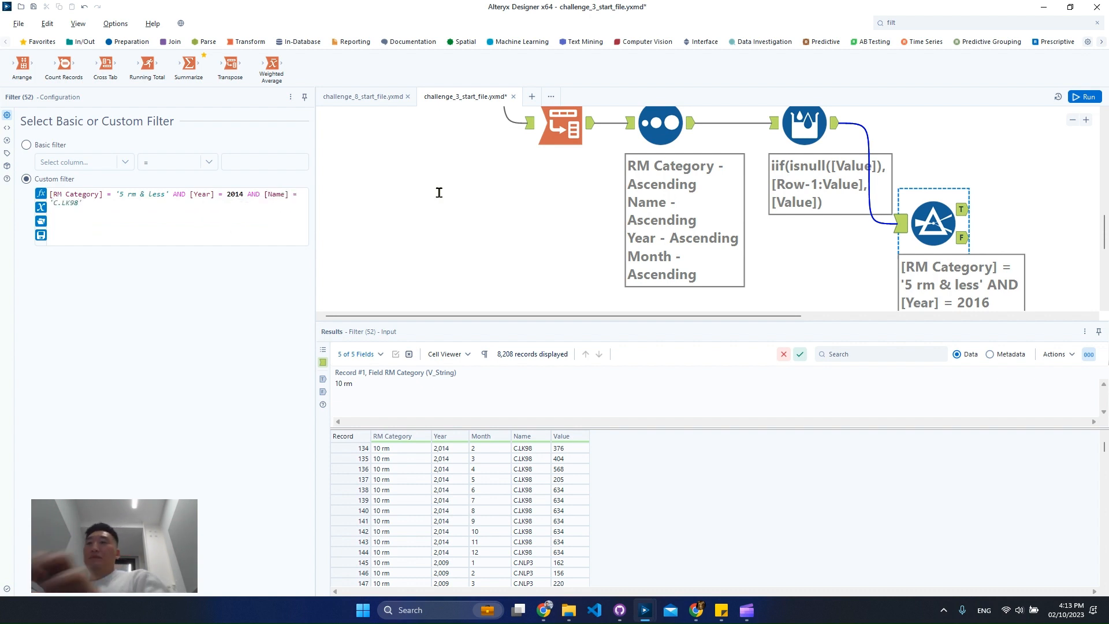
Run the workflow and check the values from month 6 onward in the Filter's True output
key("ctrl+r")
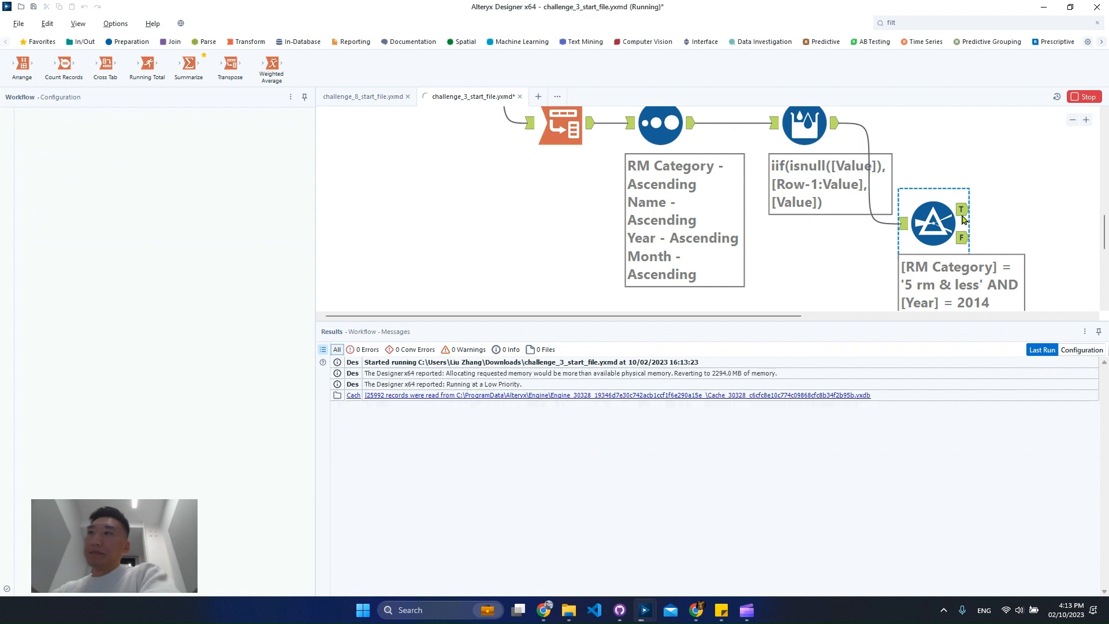
left_click(962, 211)
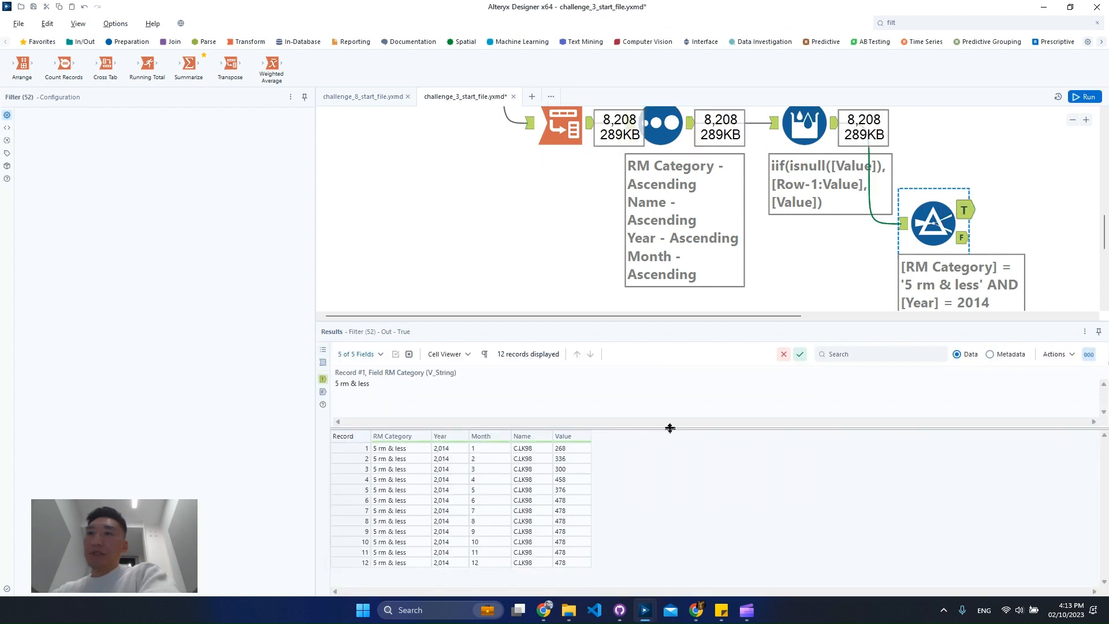
left_click_drag(669, 427, 664, 399)
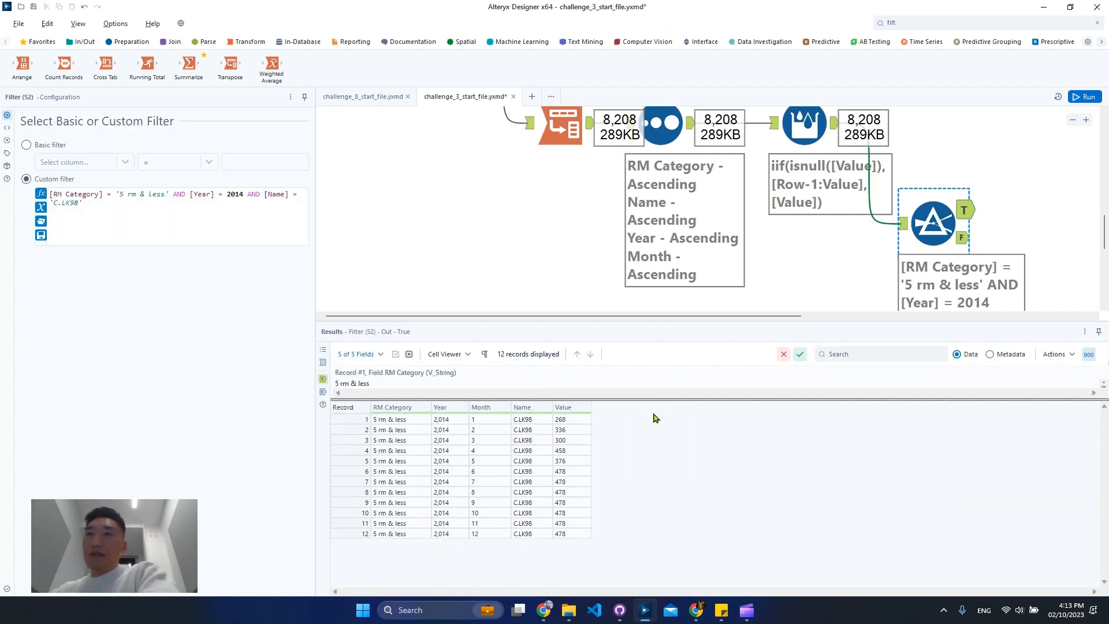
left_click(570, 472)
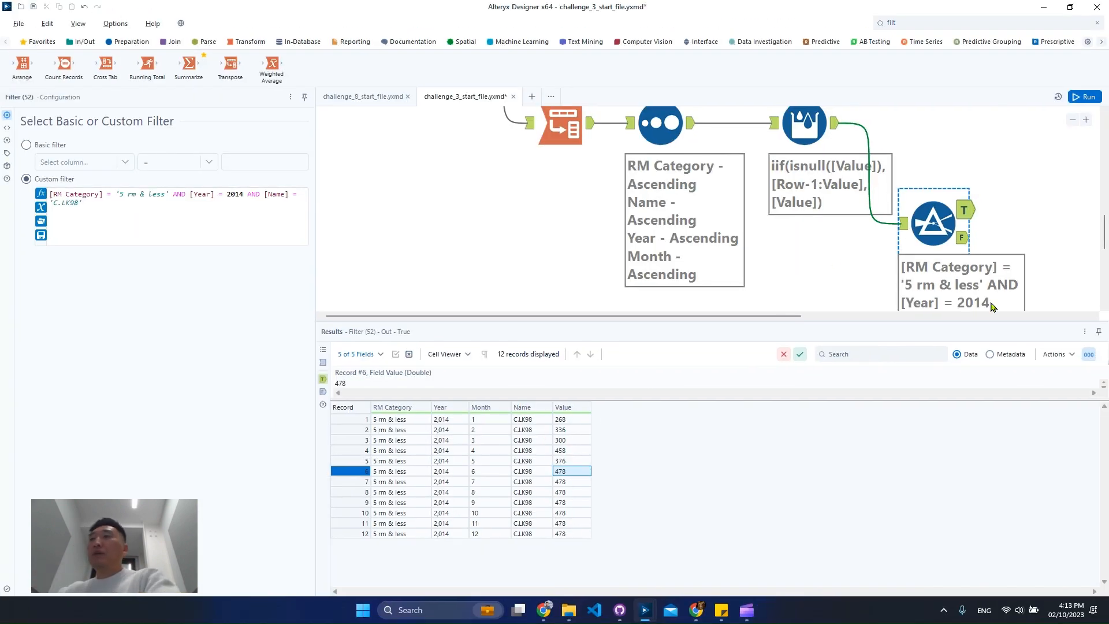
scroll(916, 200, "up", 2)
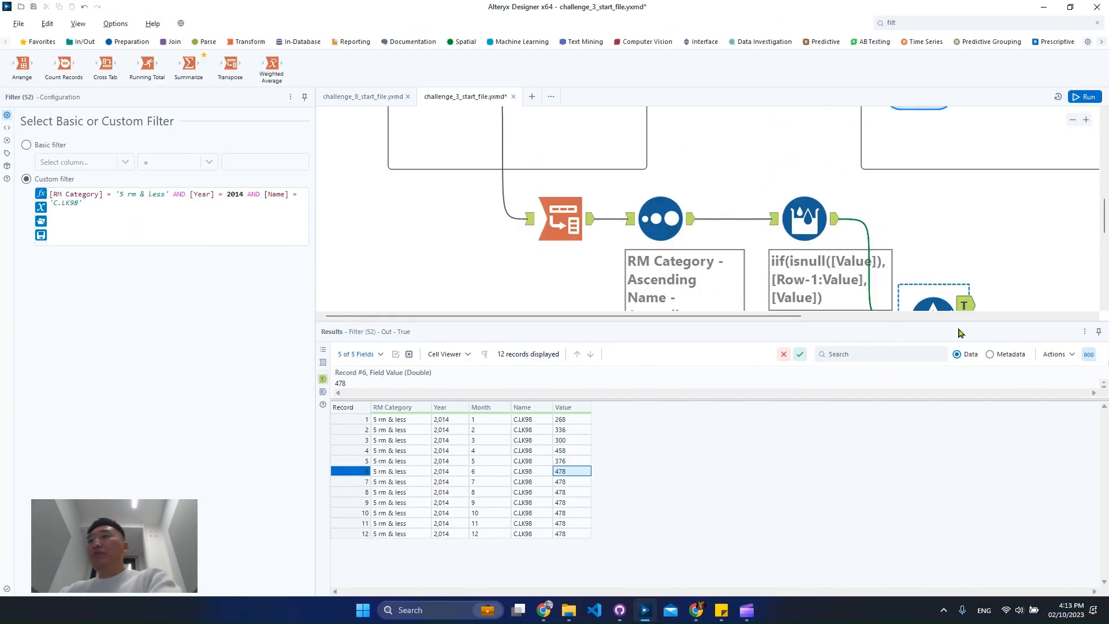
left_click(1000, 253)
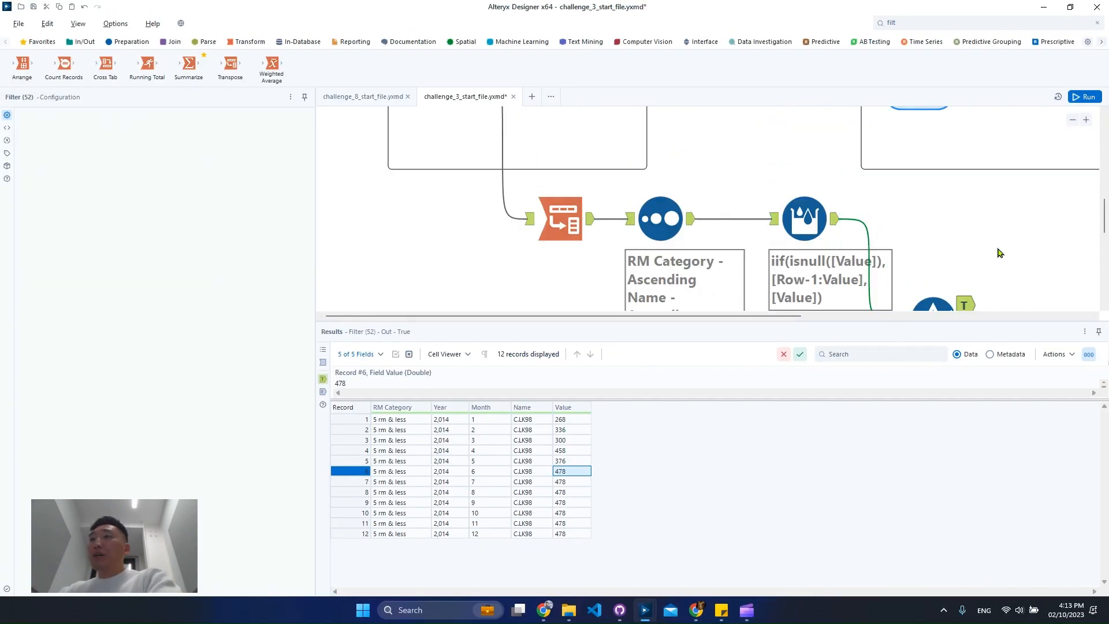
Show the Multi-Row Formula tool's output, shrinking the results pane and its cell viewer to enlarge the canvas
left_click(827, 225)
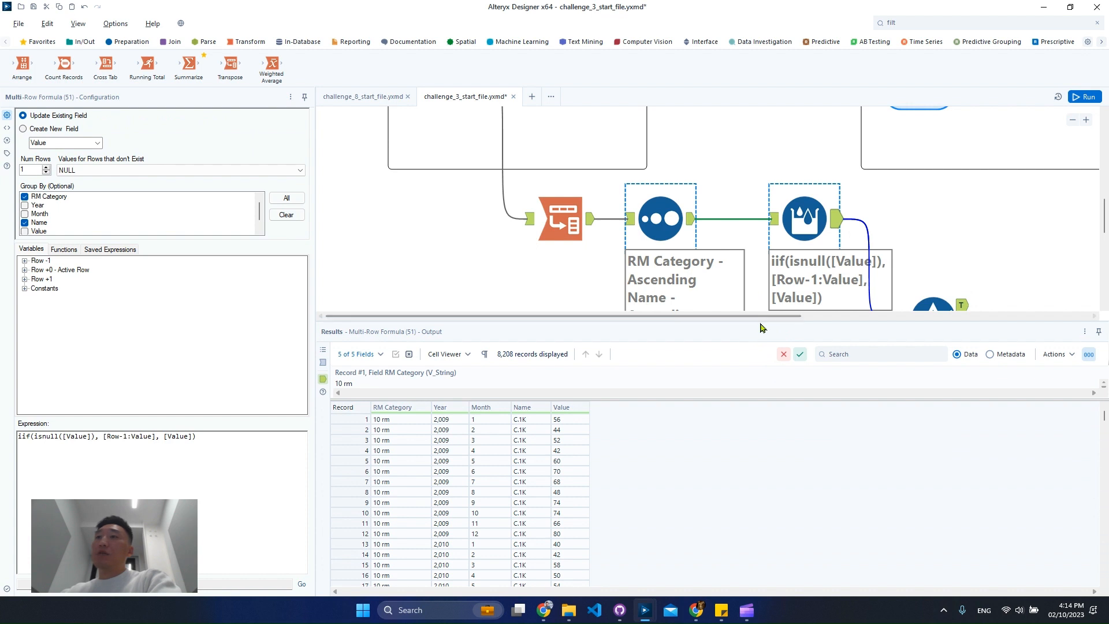
left_click_drag(750, 320, 737, 356)
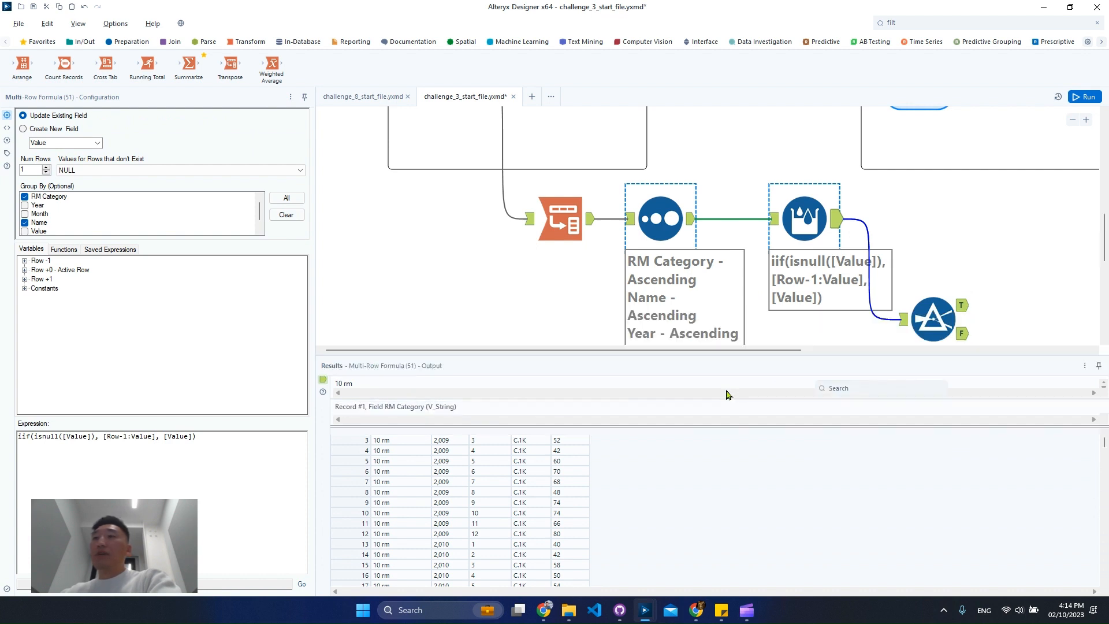
left_click_drag(725, 426, 732, 409)
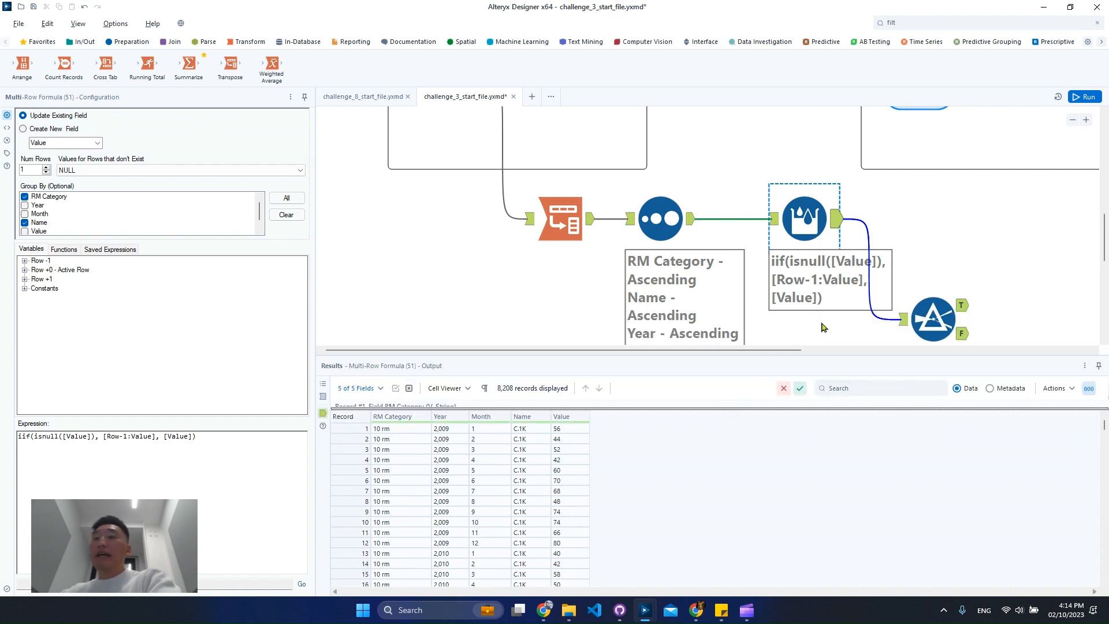
Delete the Filter tool from the canvas and review the records in the Multi-Row Formula tool's output
scroll(944, 247, "down", 3)
left_click_drag(921, 175, 920, 219)
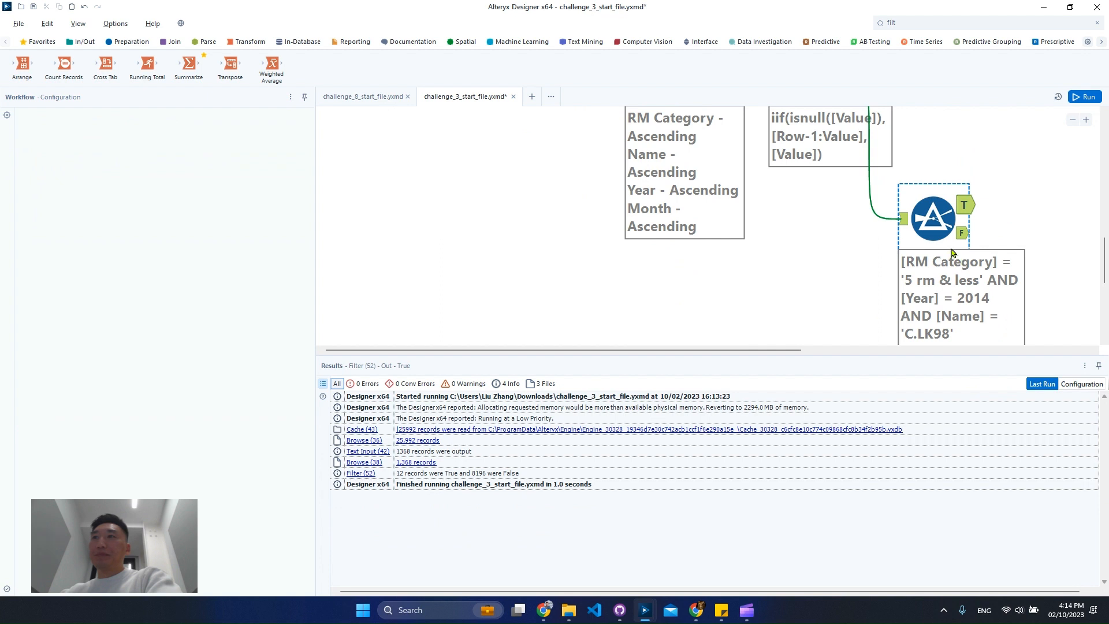
key("Delete")
scroll(926, 248, "up", 3)
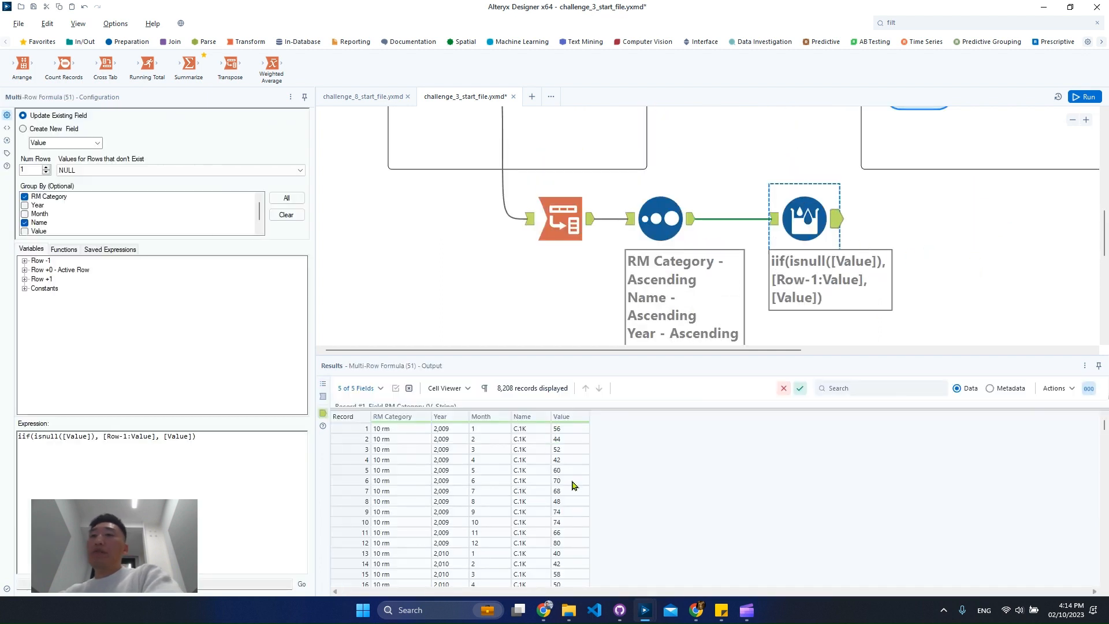
scroll(573, 485, "down", 6)
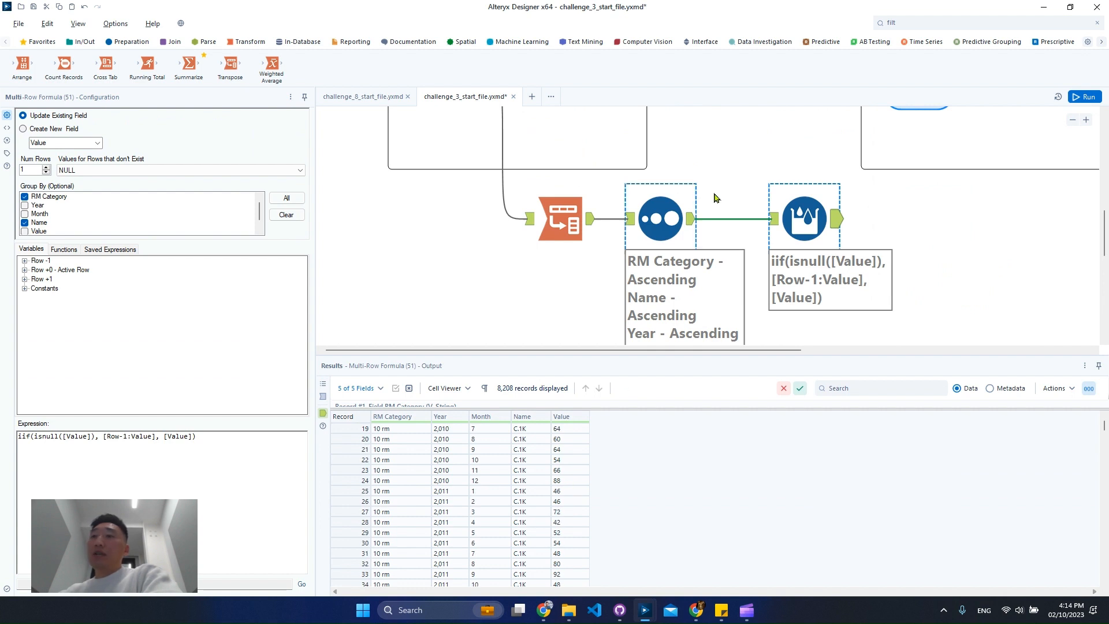
Add a second Multi-Row Formula tool to the canvas, connected to the output of the existing Multi-Row Formula tool
scroll(714, 198, "up", 6)
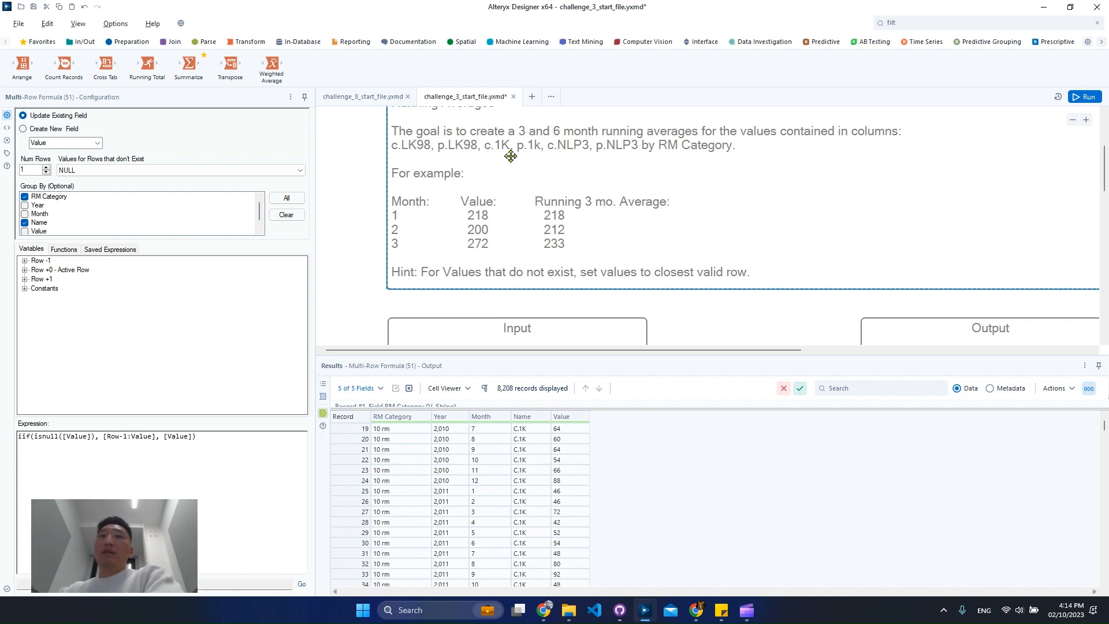
scroll(811, 260, "down", 3)
scroll(810, 260, "down", 4)
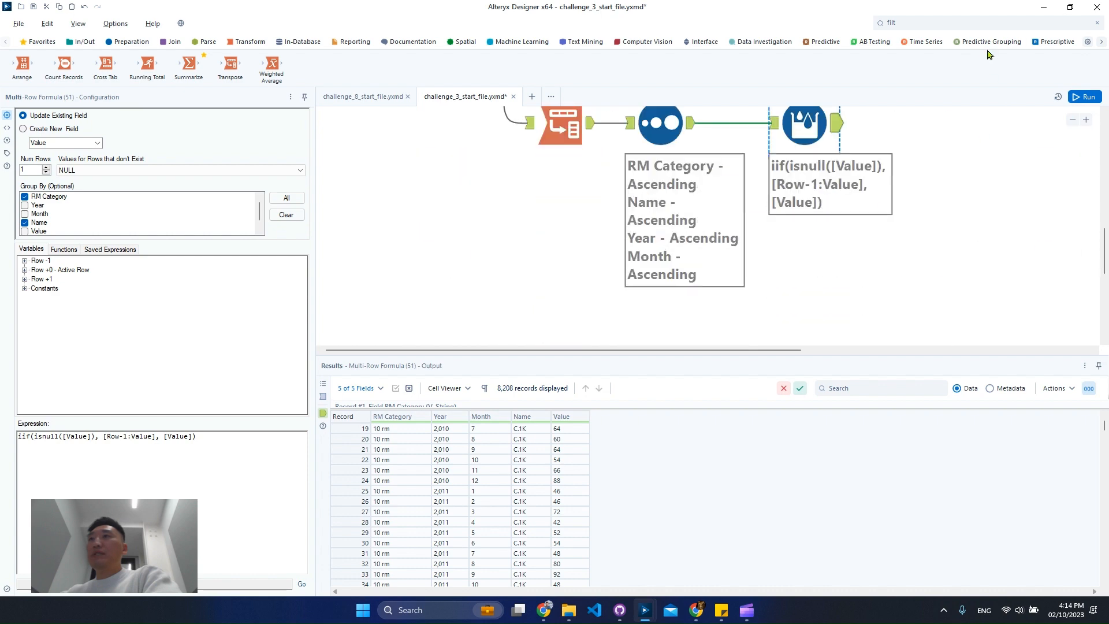
left_click(990, 23)
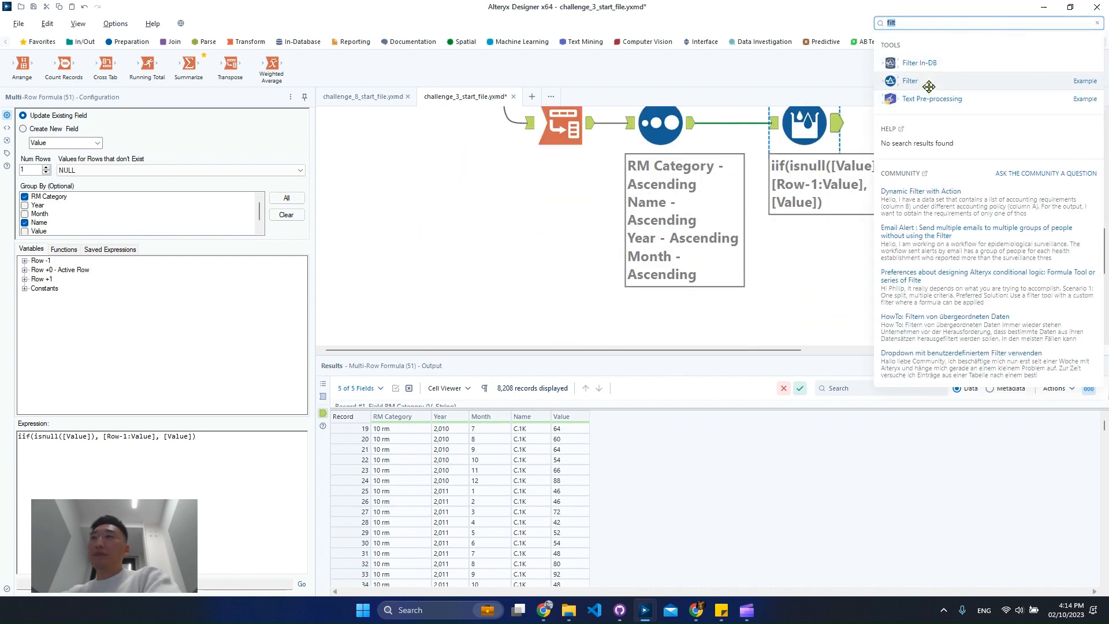
type("mu")
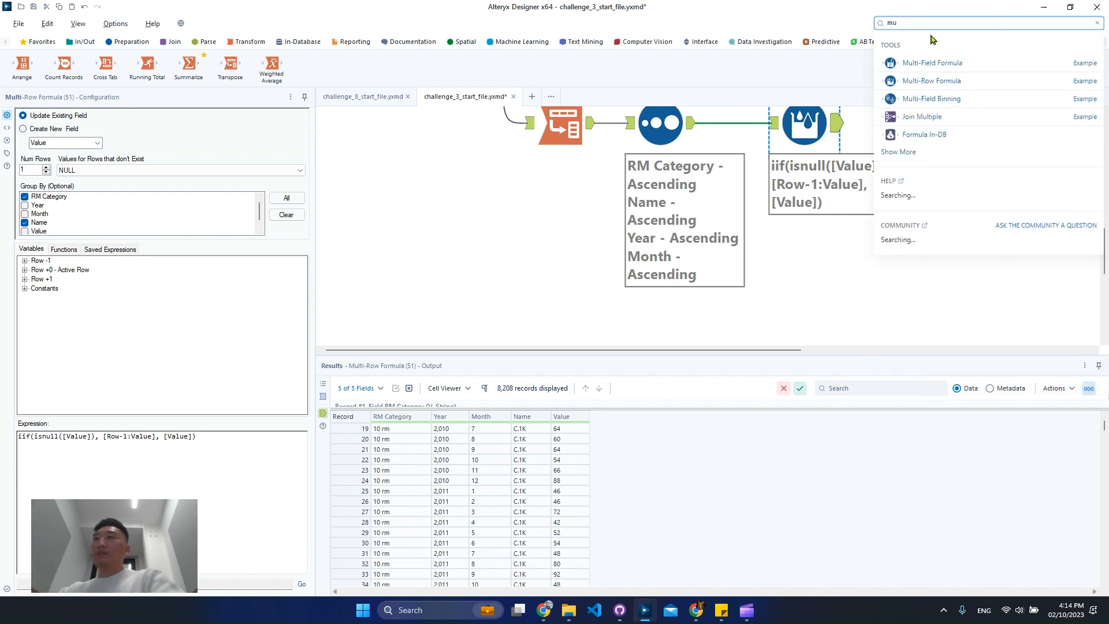
left_click_drag(960, 81, 947, 162)
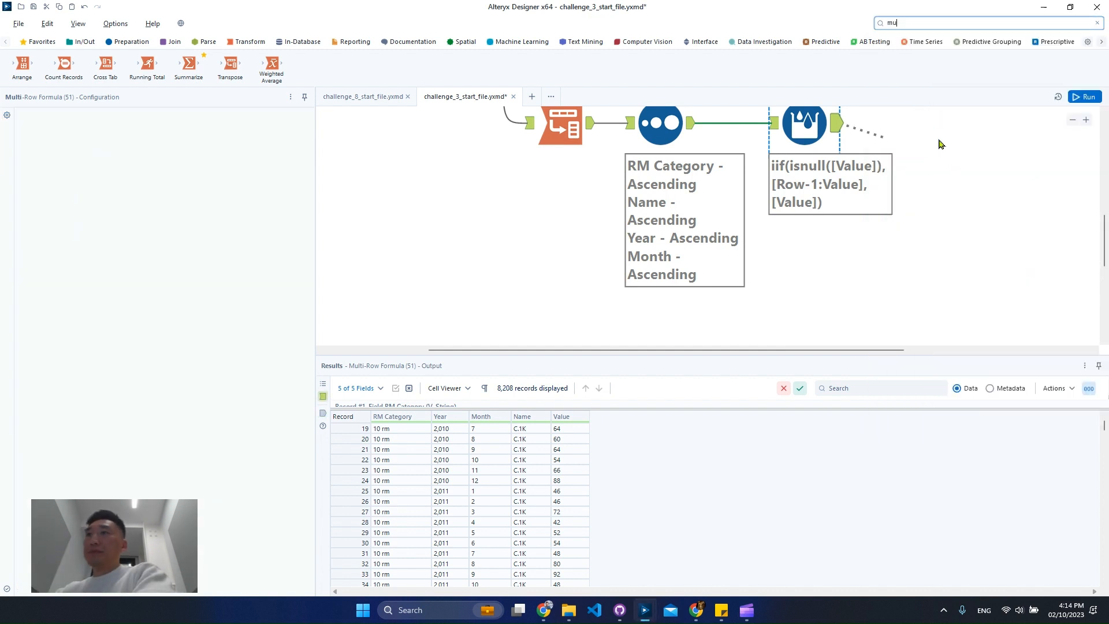
left_click_drag(747, 265, 805, 264)
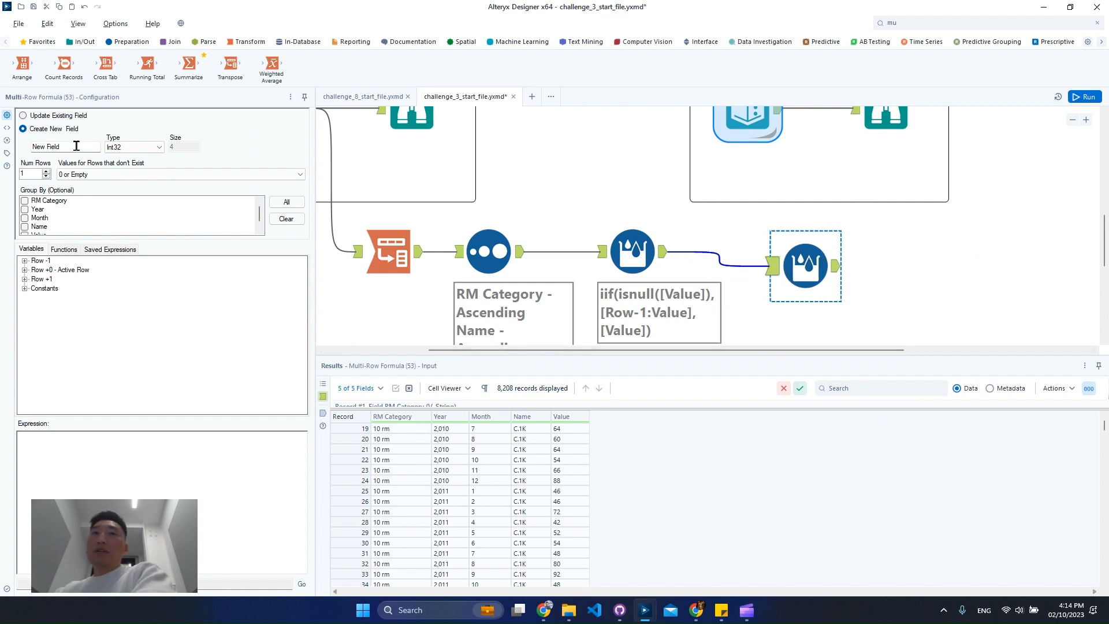
Set the new Multi-Row Formula tool's Num Rows to 6 and align the tool horizontally with the preceding one
left_click(46, 171)
left_click(46, 171)
left_click(46, 172)
left_click(46, 171)
left_click(46, 171)
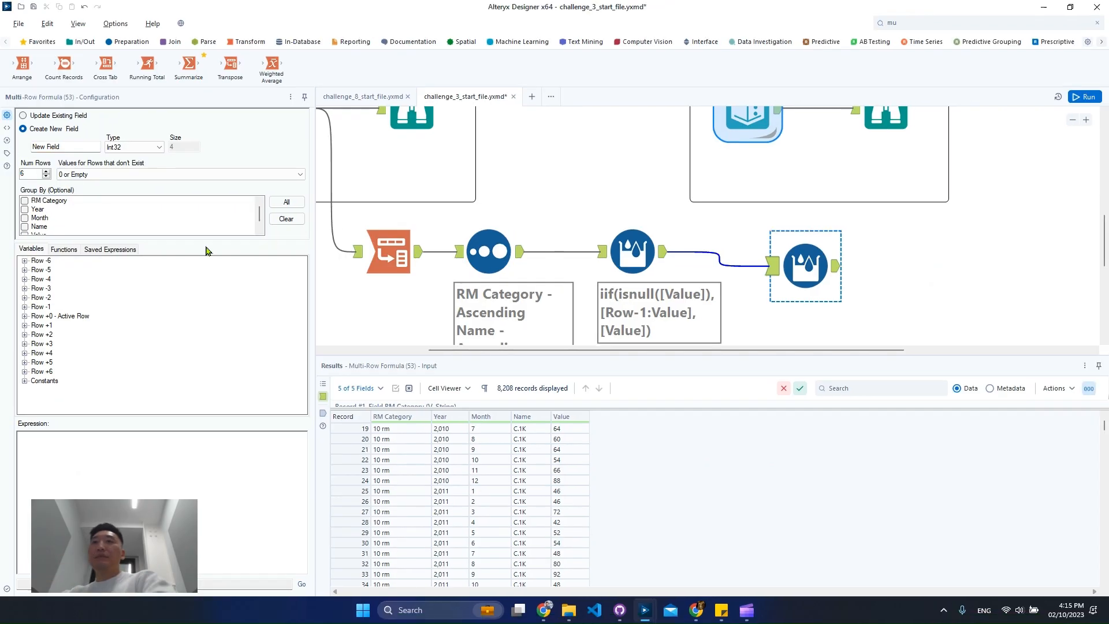
left_click_drag(825, 280, 811, 265)
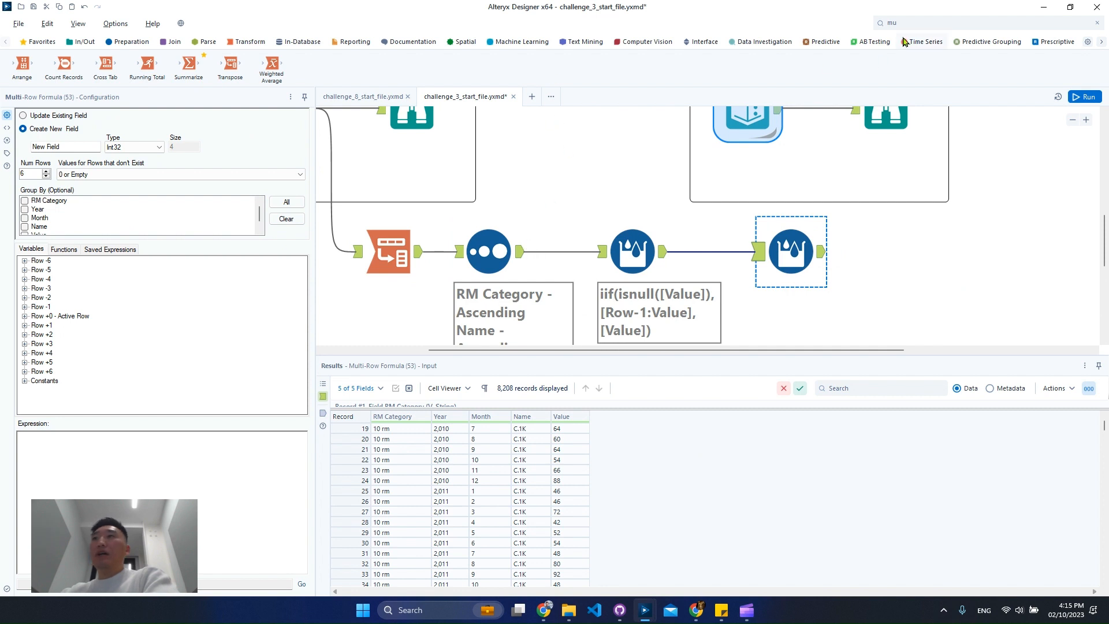
left_click(136, 44)
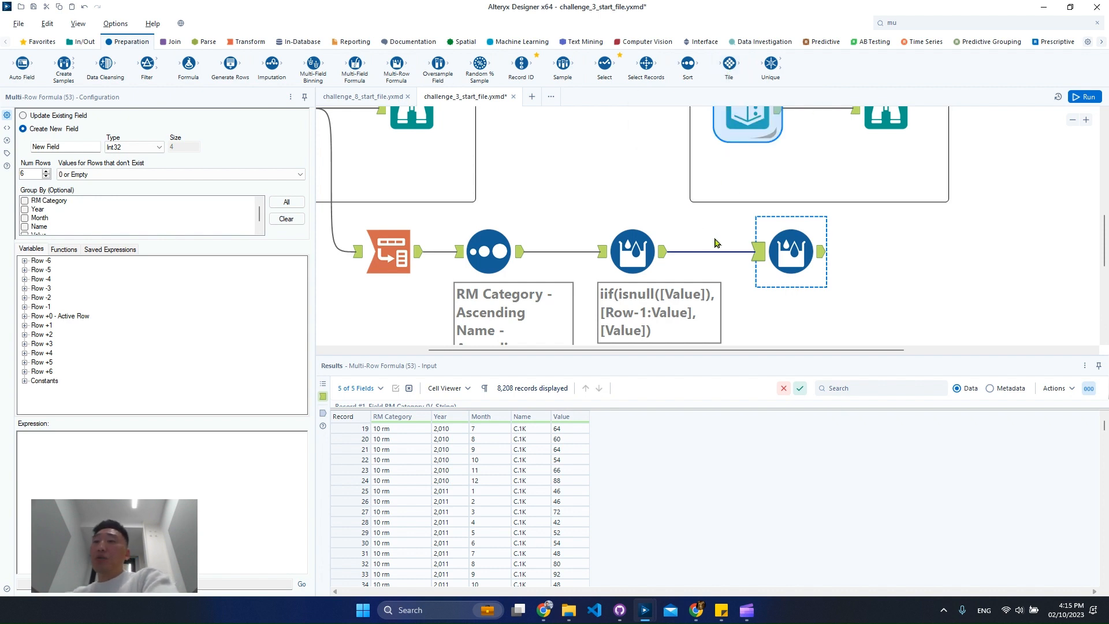
left_click(645, 265, "ctrl")
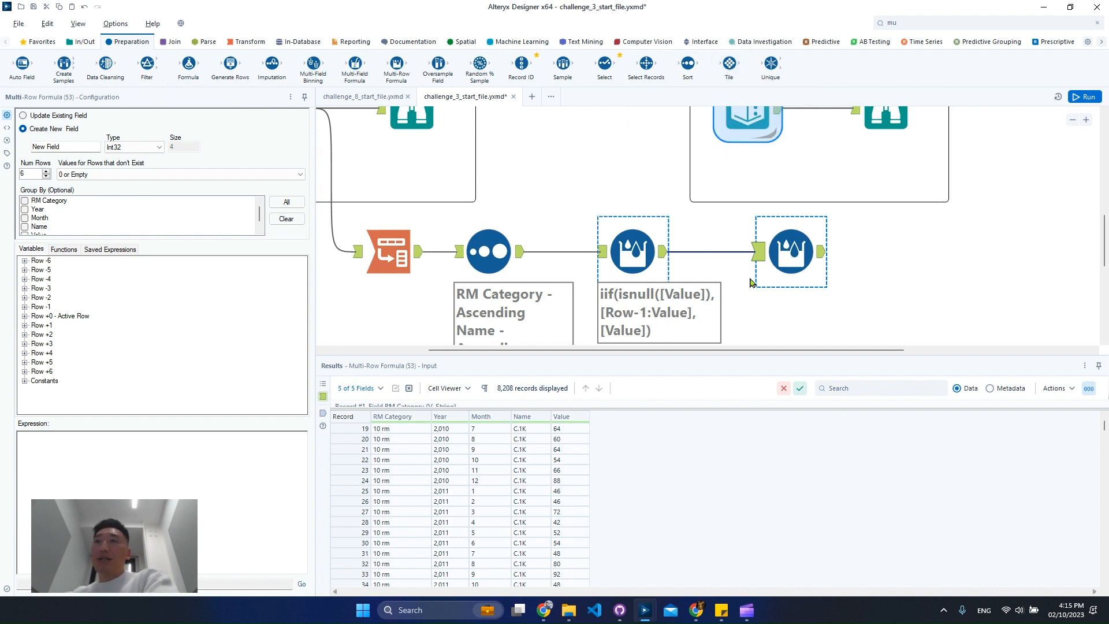
left_click(635, 276, "ctrl")
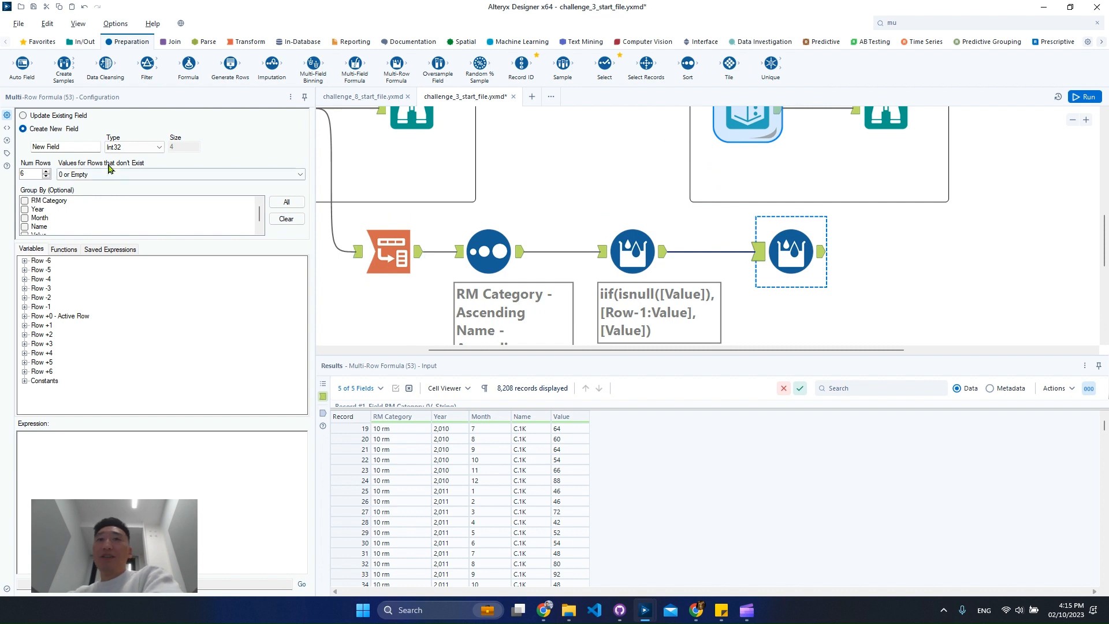
Examine the field names and values of the expected result in the Output container's Browse tool
scroll(859, 240, "up", 2)
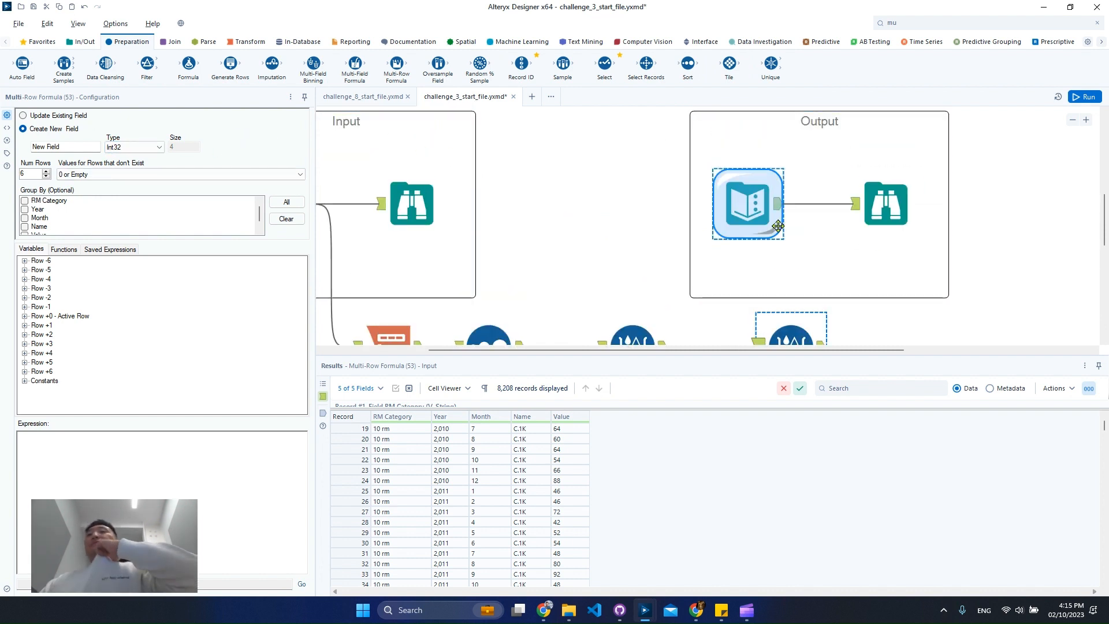
left_click(875, 214)
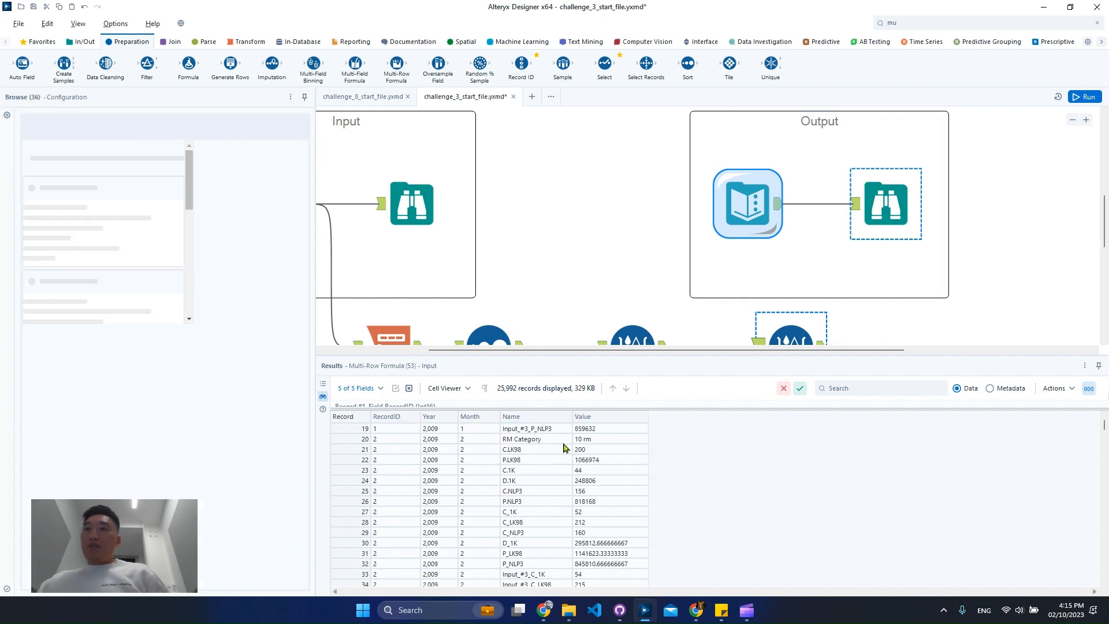
left_click(531, 440)
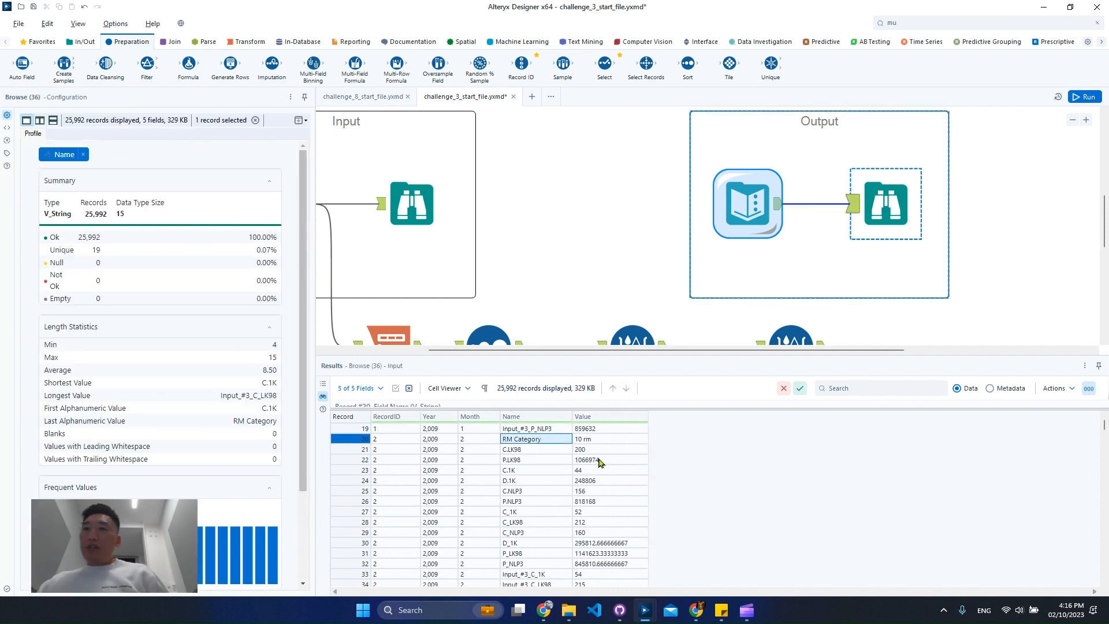
Name the new field of the second Multi-Row Formula tool "Moving Average - 3 Month"
scroll(774, 309, "down", 3)
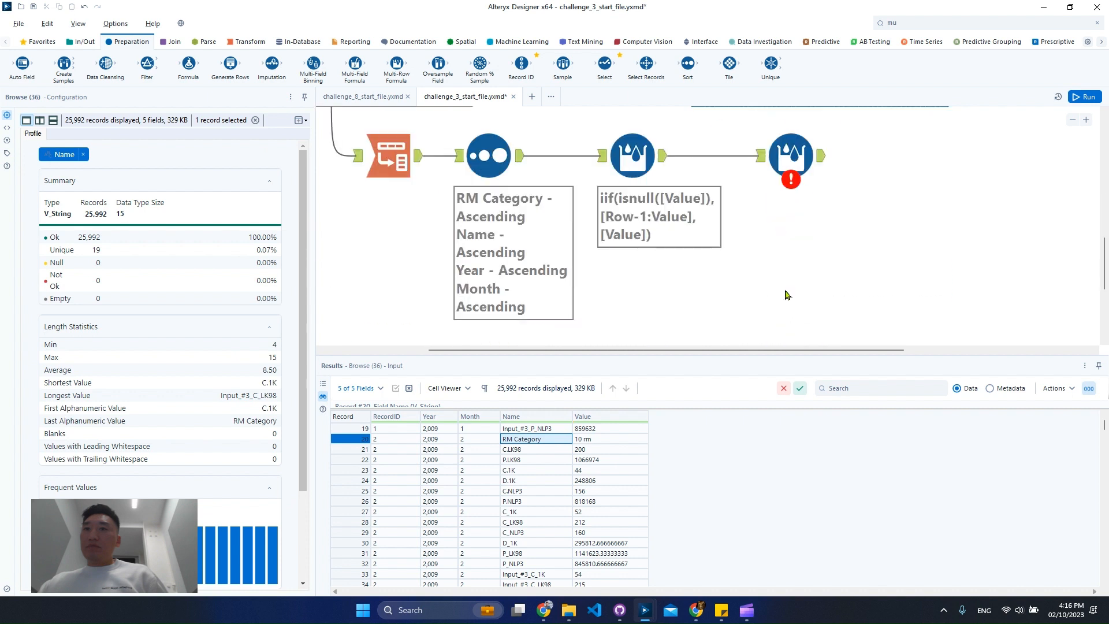
left_click(790, 156)
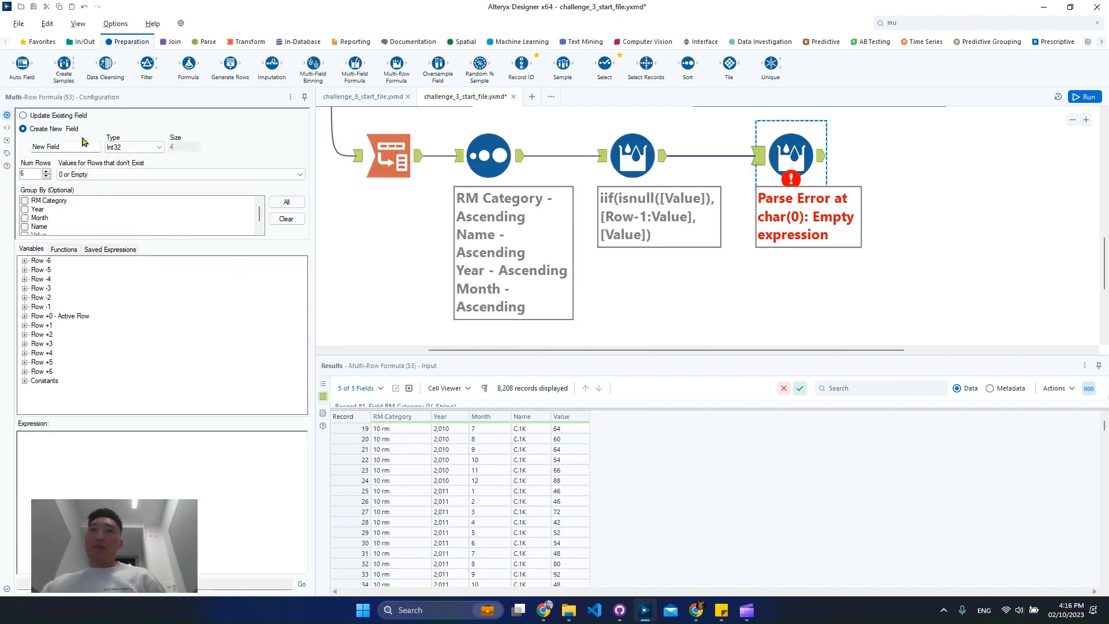
triple_click(77, 144)
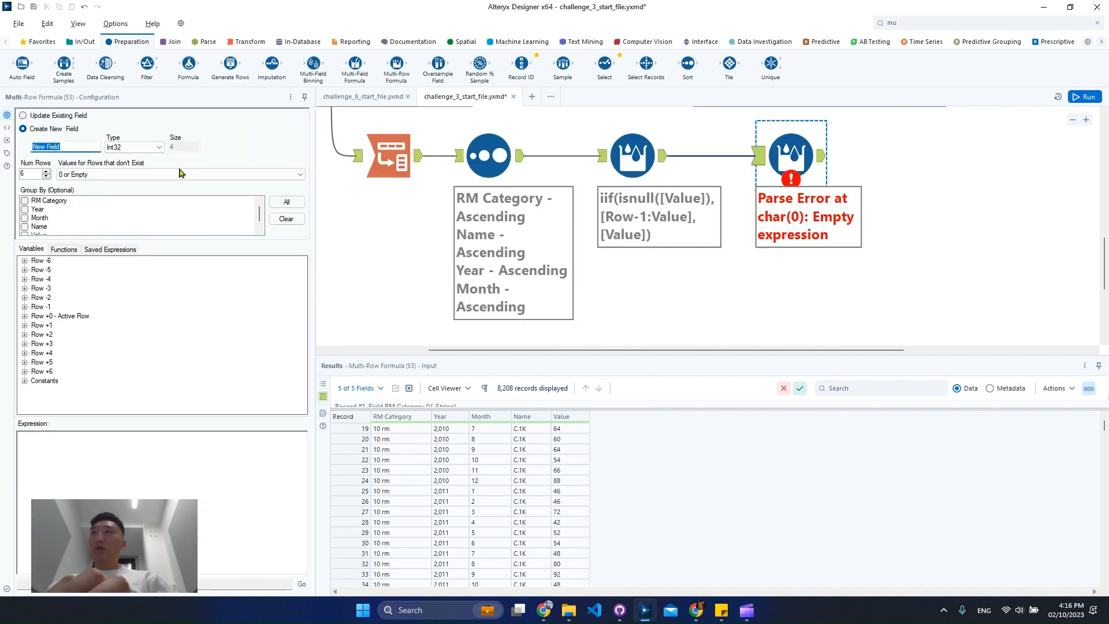
type("3")
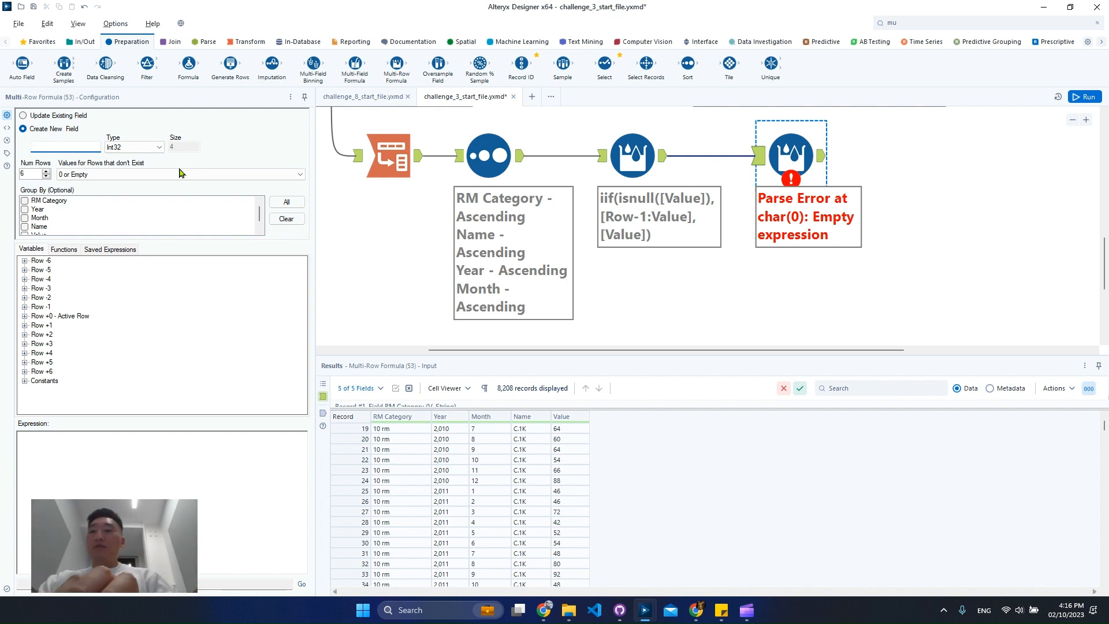
scroll(694, 301, "up", 10)
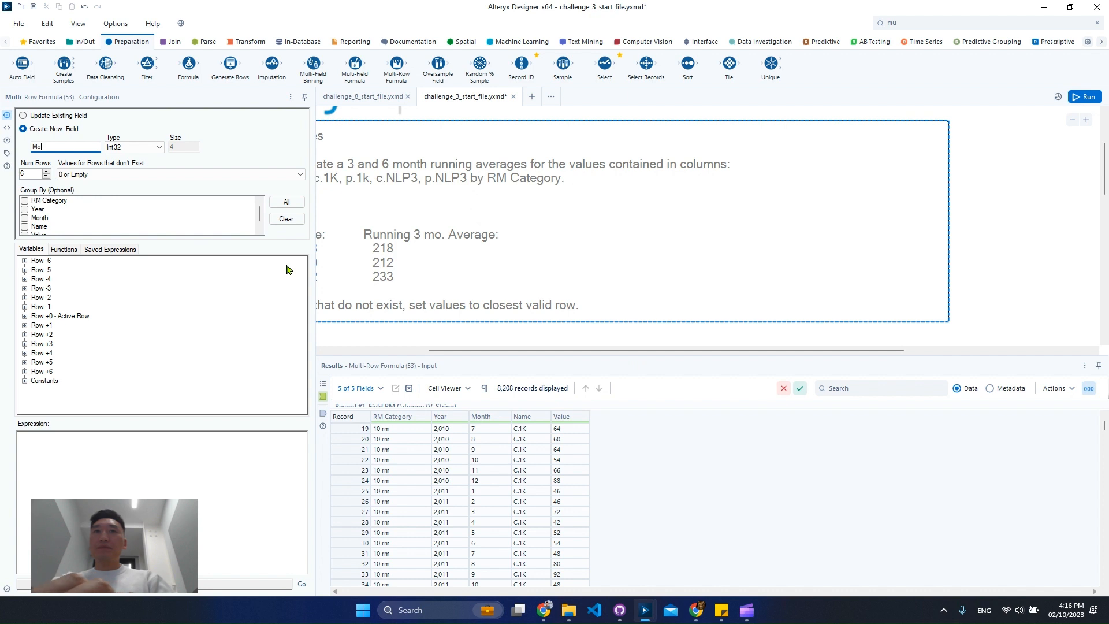
type("ving Averae")
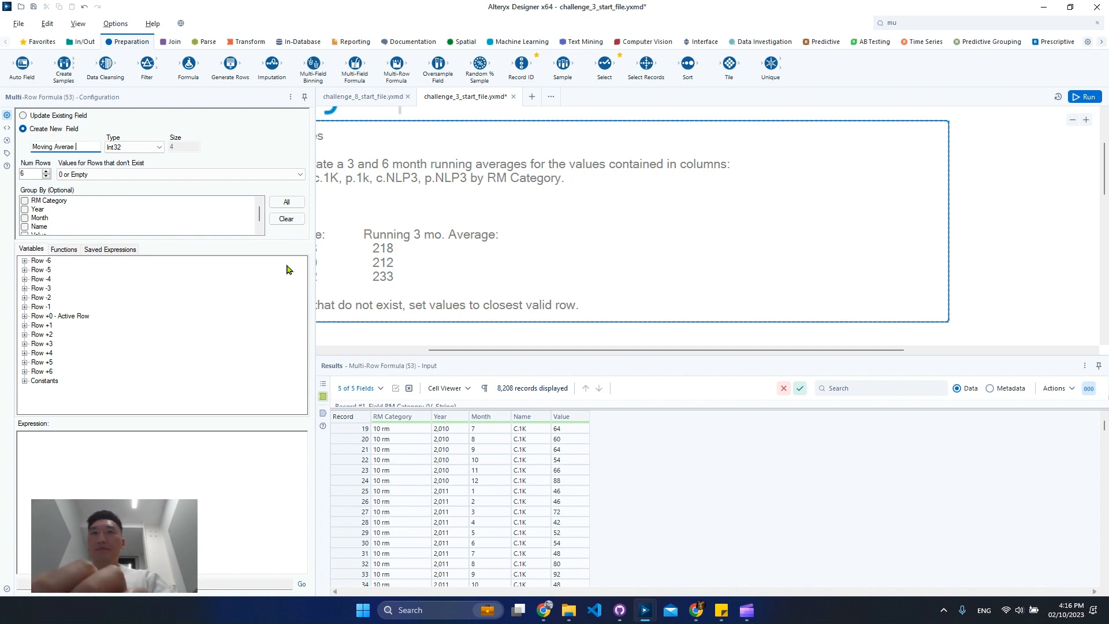
key("BackSpace")
type("ge -")
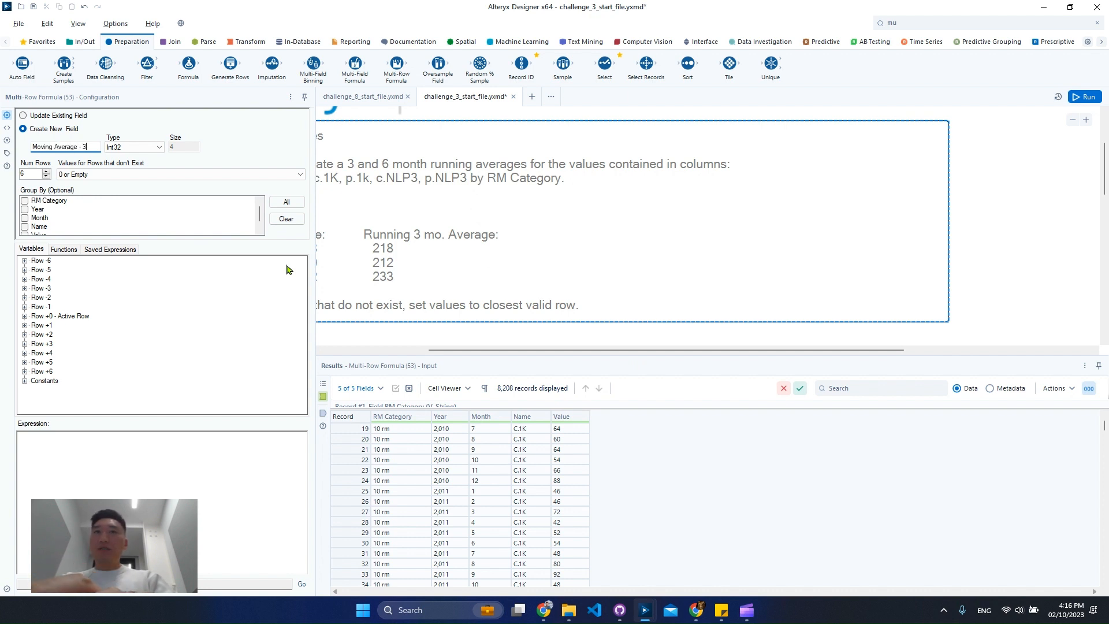
type(" 3 Month")
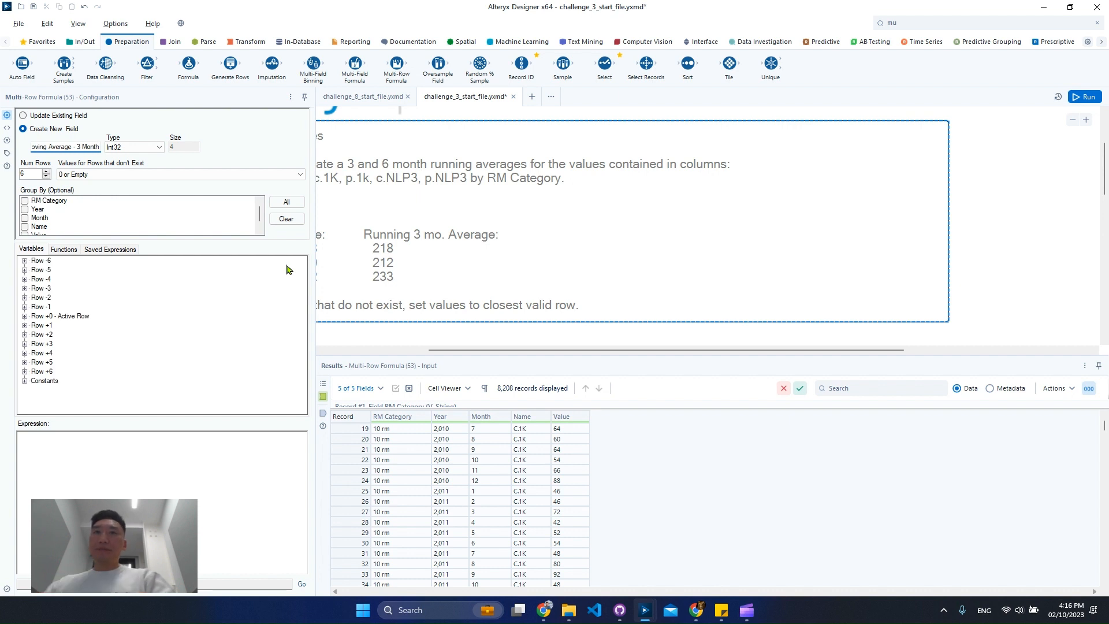
Set Num Rows to 3, review the challenge's example and hint, and choose 0 or Empty for values of rows that don't exist
left_click(45, 177)
left_click(46, 177)
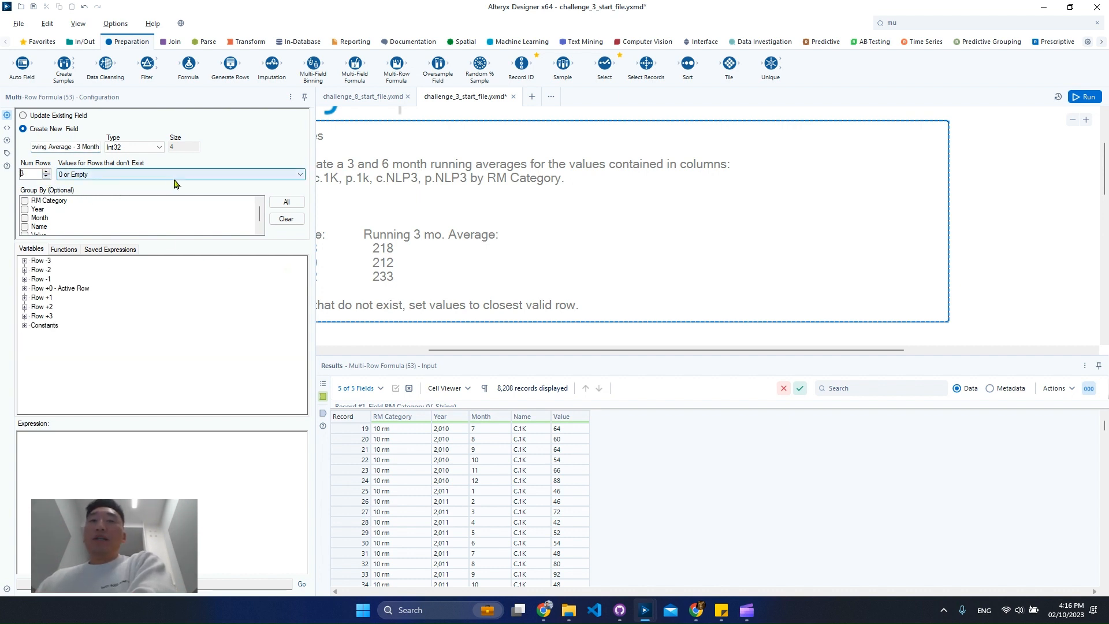
scroll(572, 277, "down", 2)
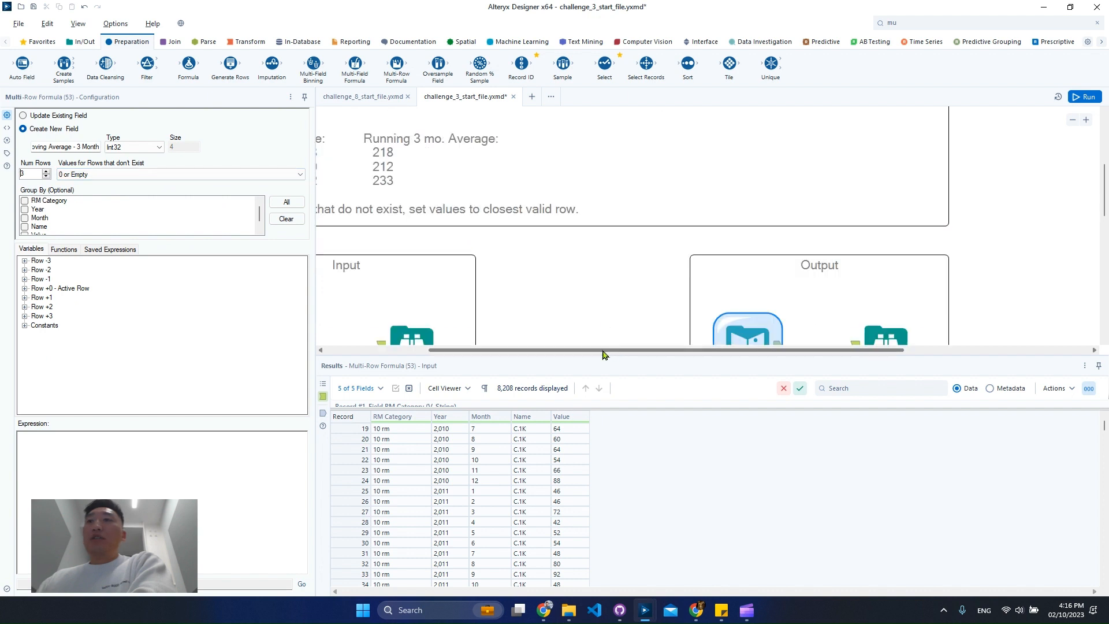
left_click_drag(603, 354, 543, 349)
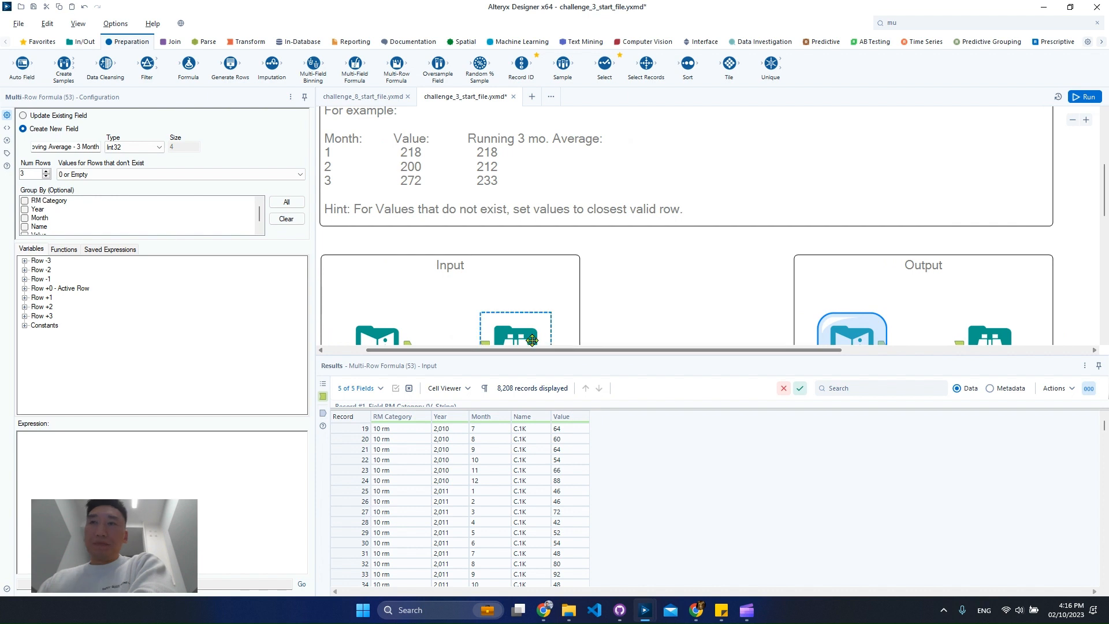
left_click(506, 321)
scroll(720, 316, "down", 3)
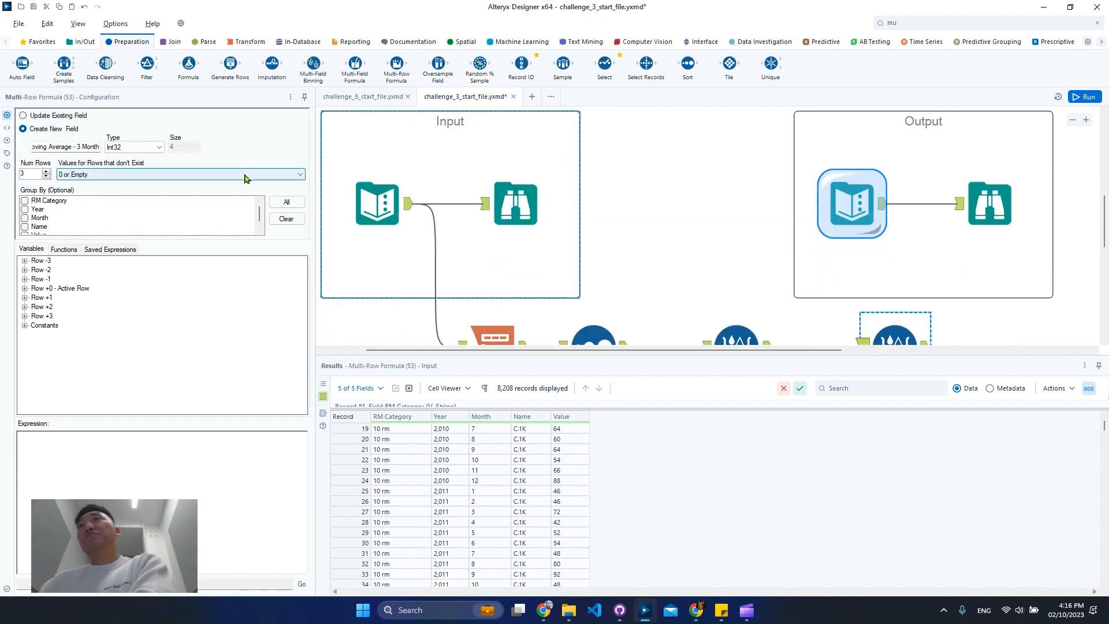
left_click(244, 175)
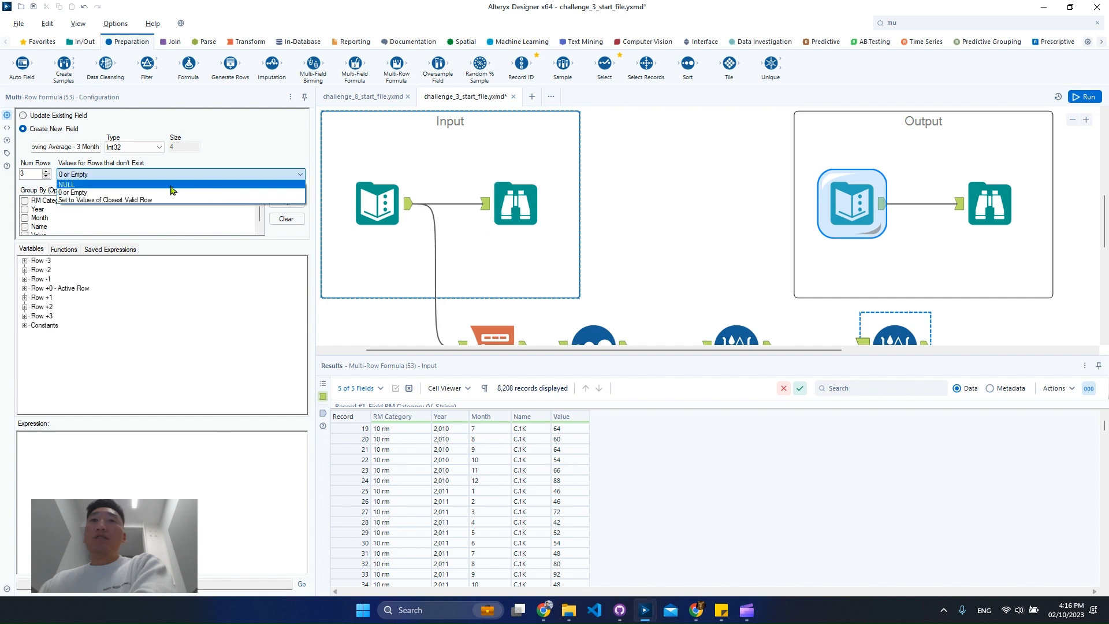
left_click(160, 192)
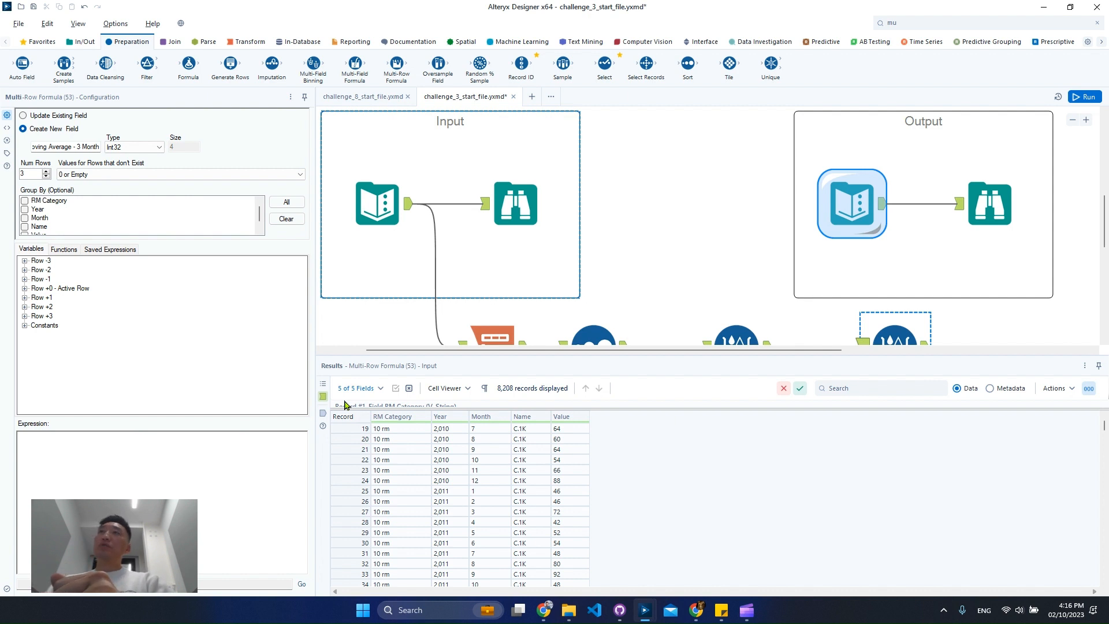
Begin the moving average expression with average( and set Num Rows to 2
type("average(")
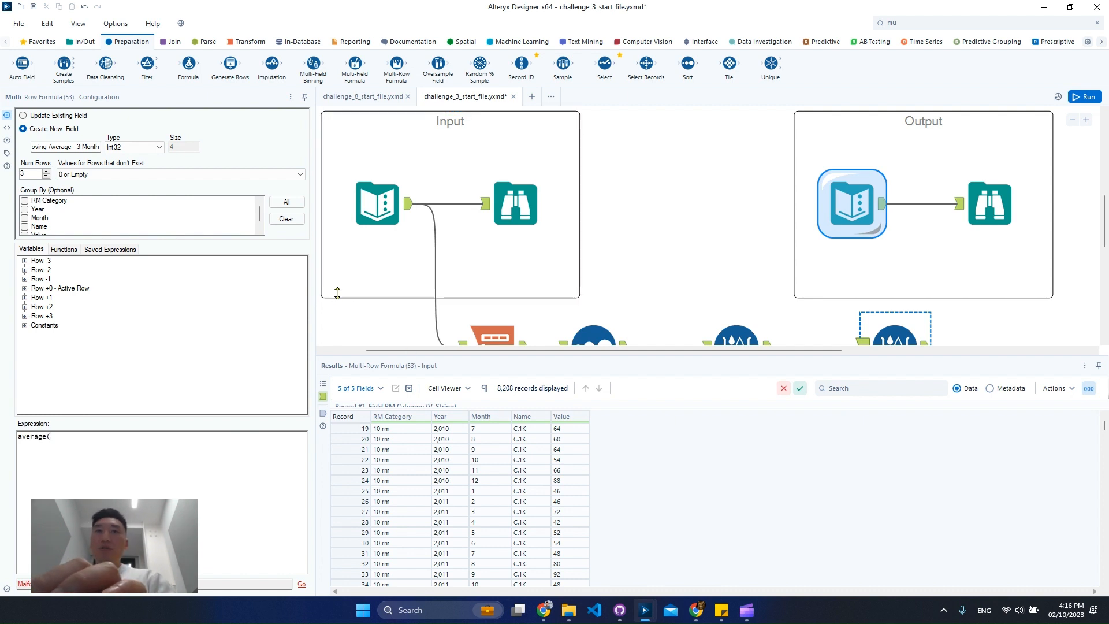
left_click(25, 288)
left_click(25, 278)
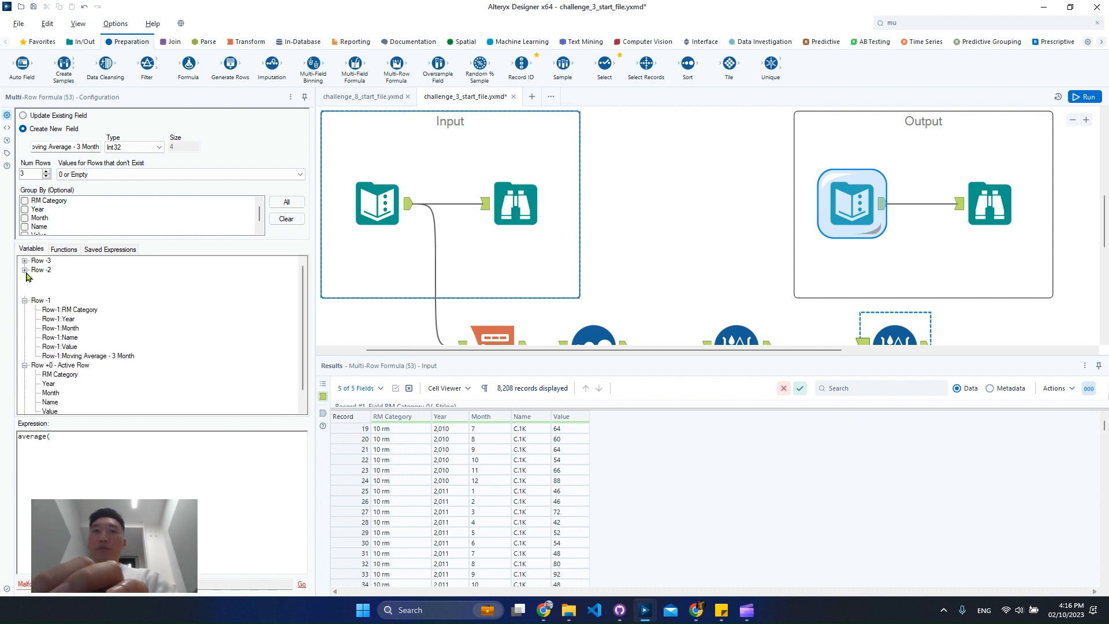
left_click(47, 176)
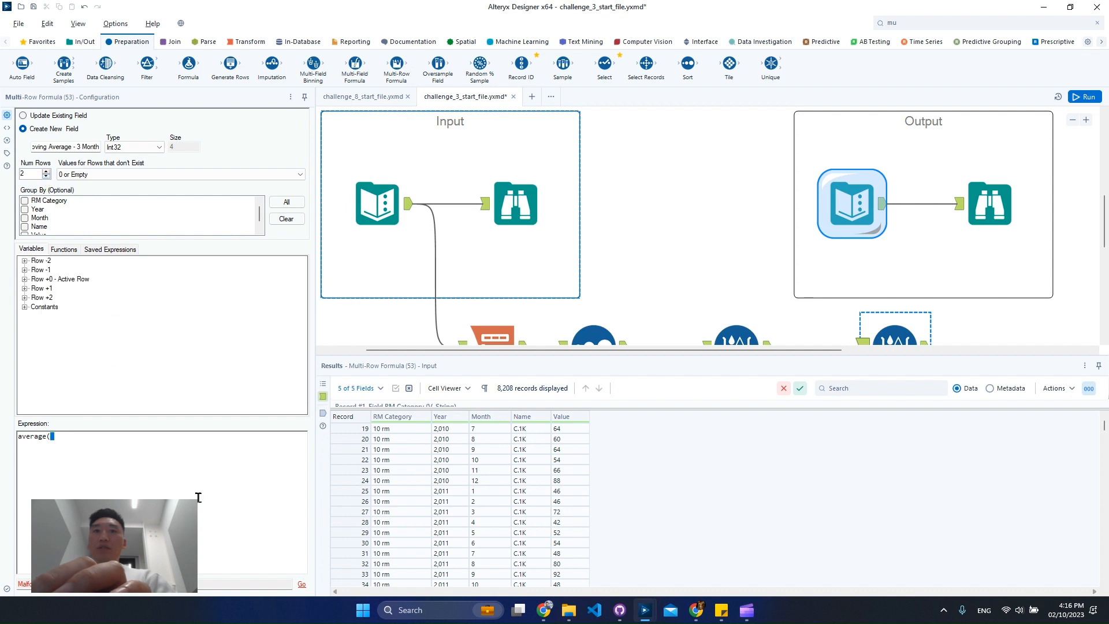
Complete the 3-month expression as average([Value], [Row-1:Value], [Row-2:Value])
left_click(24, 279)
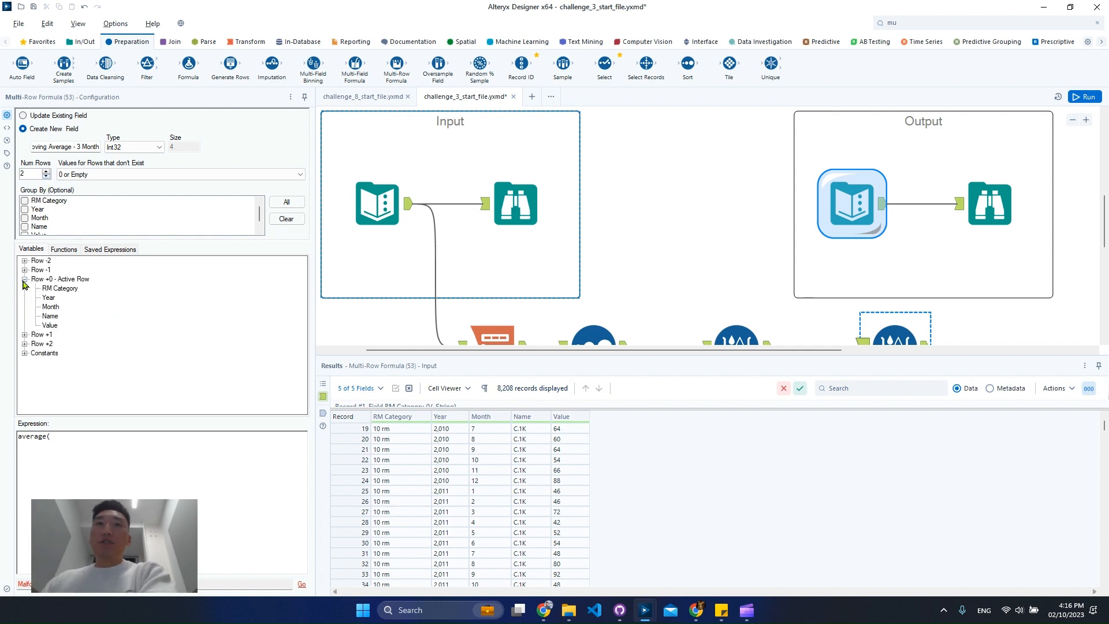
double_click(50, 325)
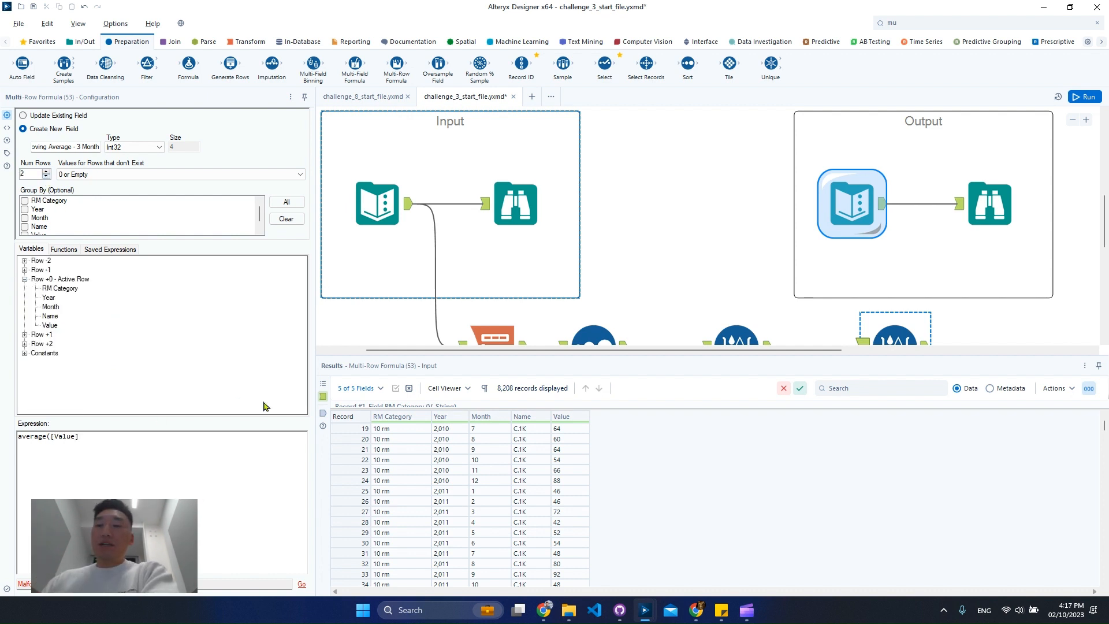
type(",")
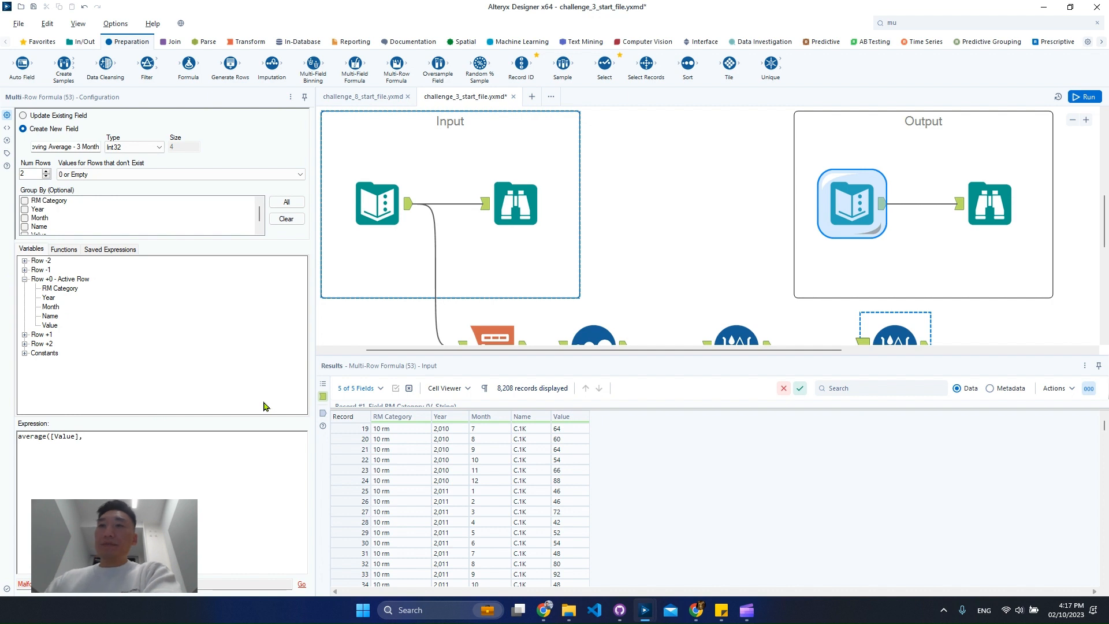
left_click(24, 269)
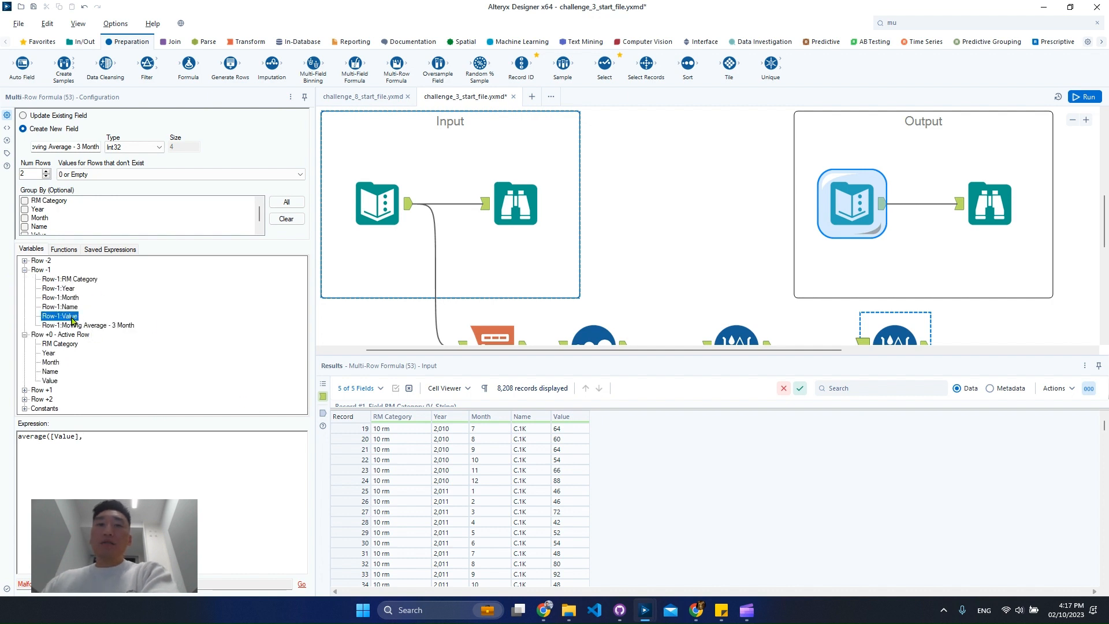
double_click(70, 317)
type(",")
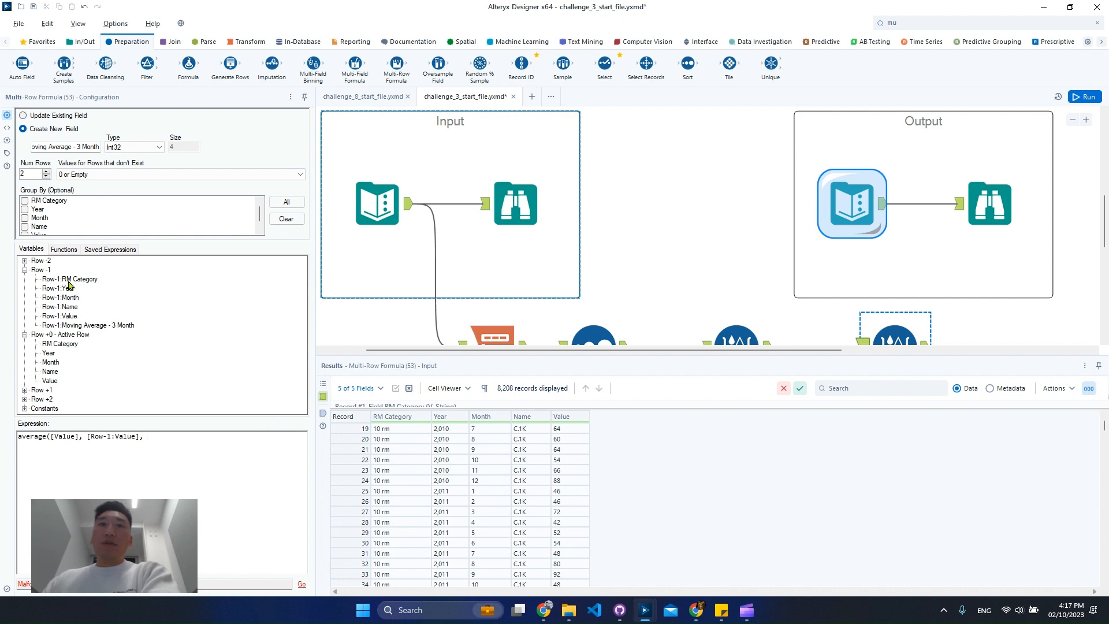
left_click(24, 261)
double_click(64, 306)
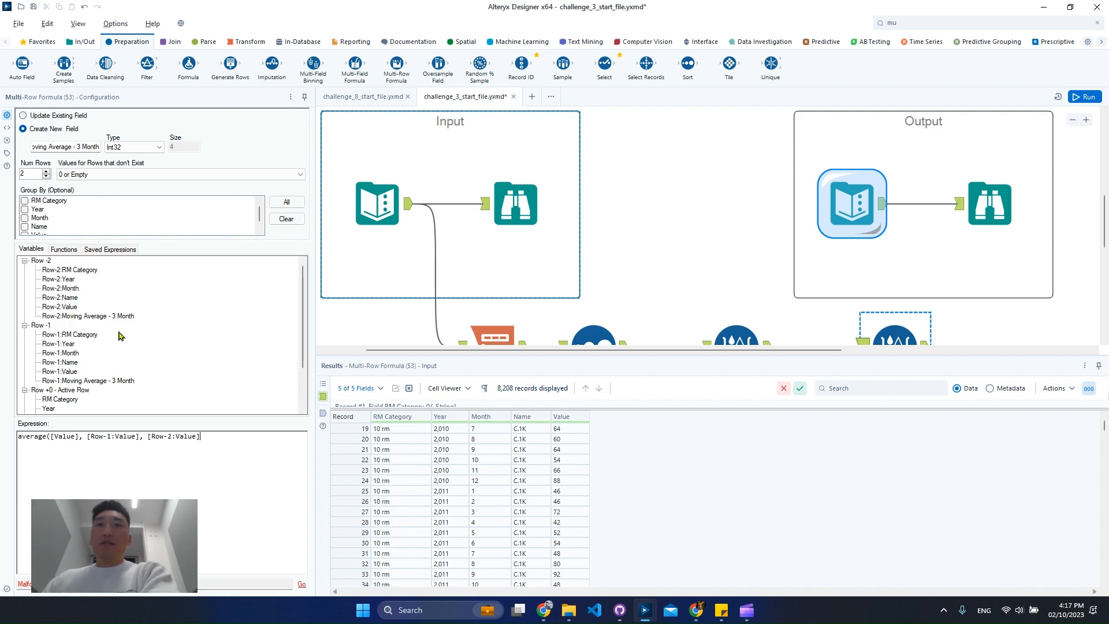
type(")")
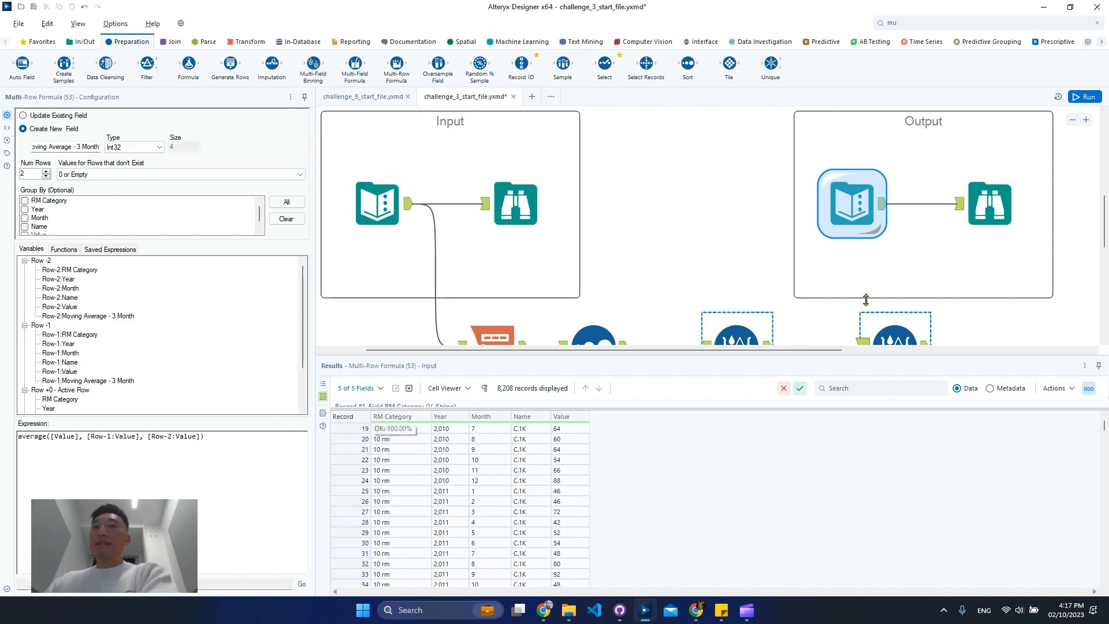
Run the workflow and display the output records of the 3-month Multi-Row Formula tool
left_click(959, 252)
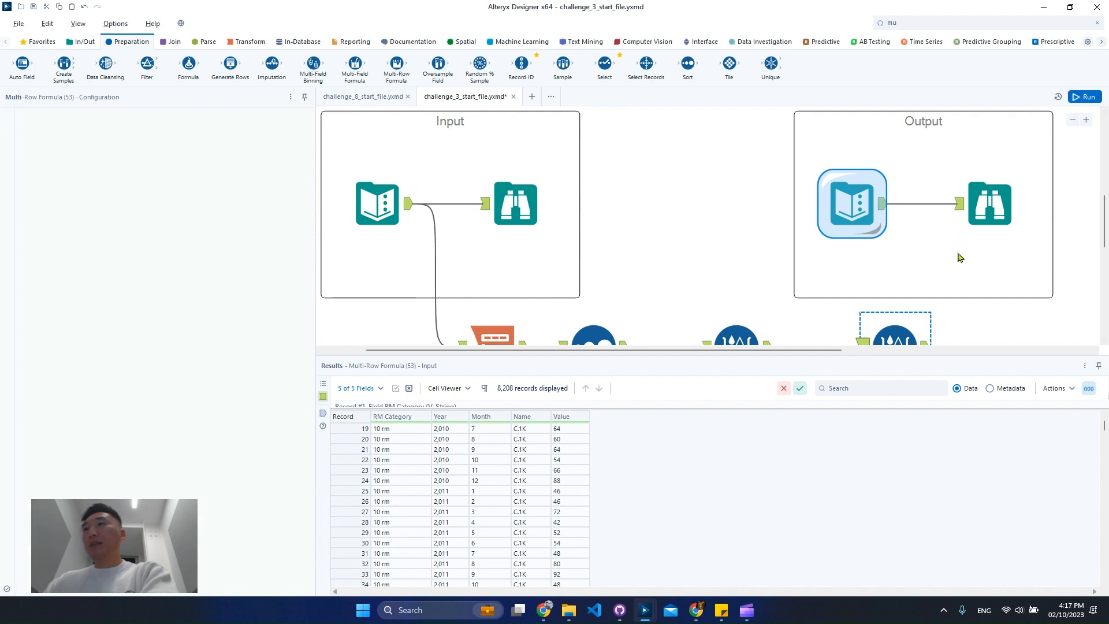
left_click(966, 271)
key("ctrl+r")
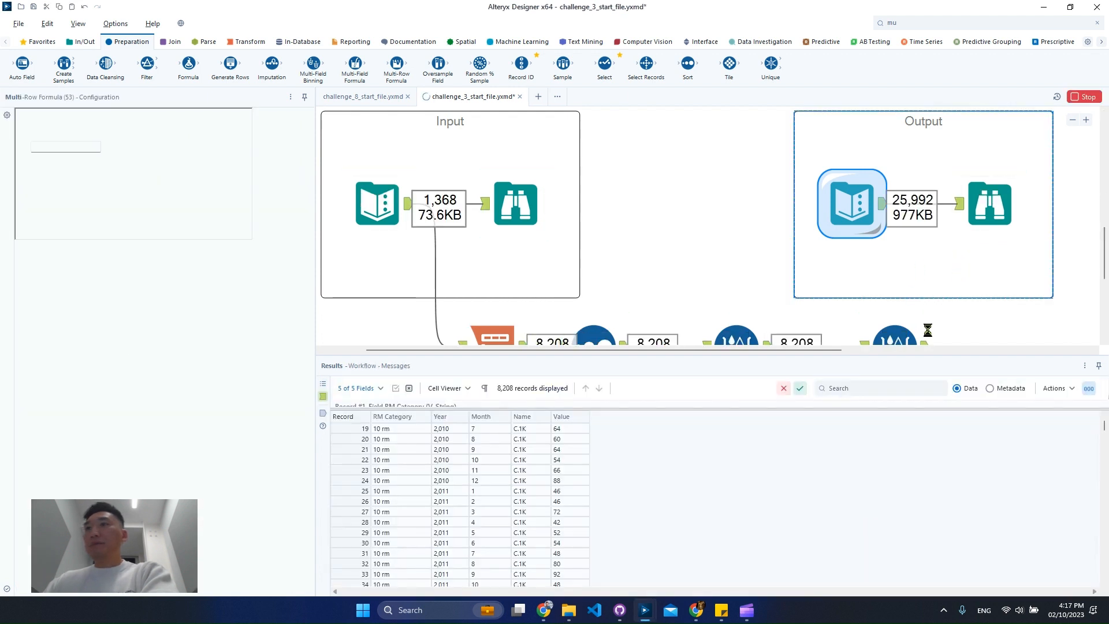
scroll(927, 333, "down", 3)
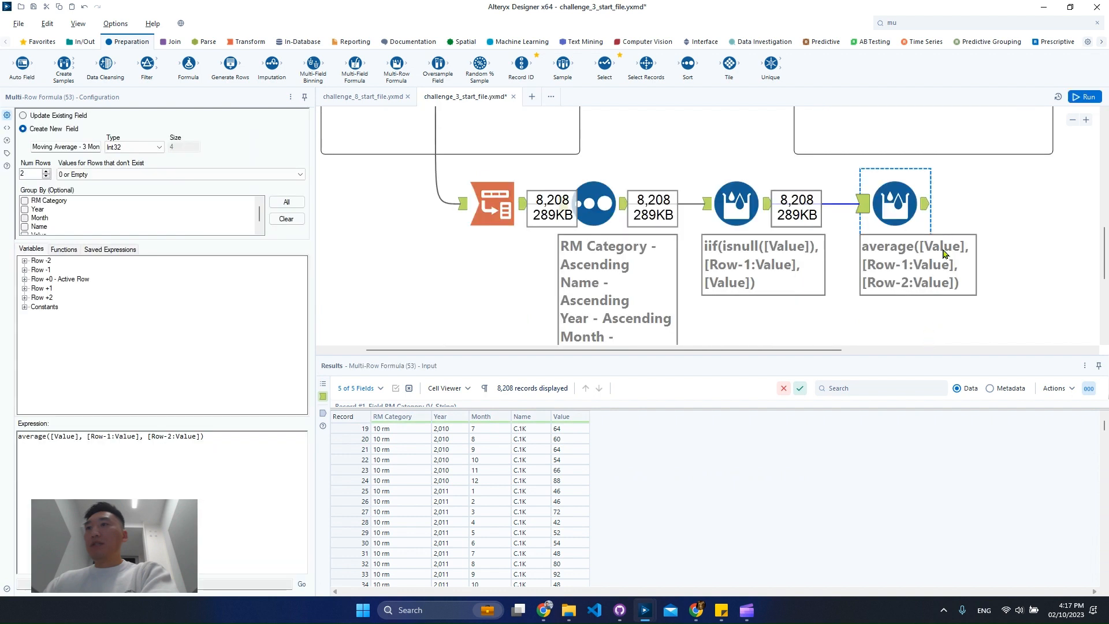
left_click(929, 209)
scroll(555, 473, "up", 6)
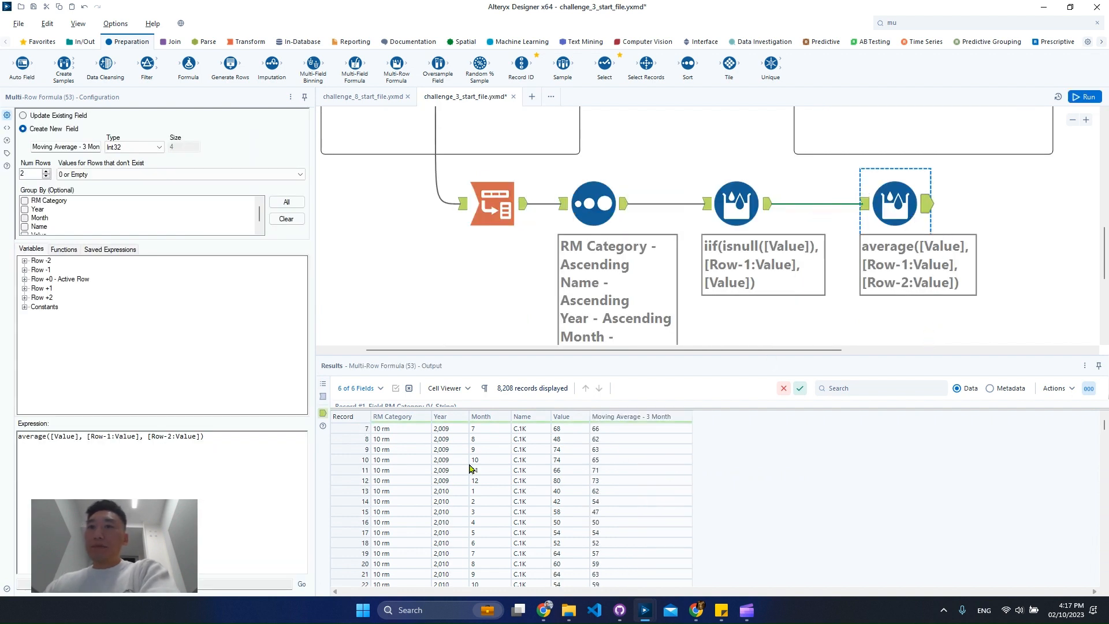
Check the 3-month moving averages of records 3 and 4 against the values of their current and two preceding rows
left_click(364, 428)
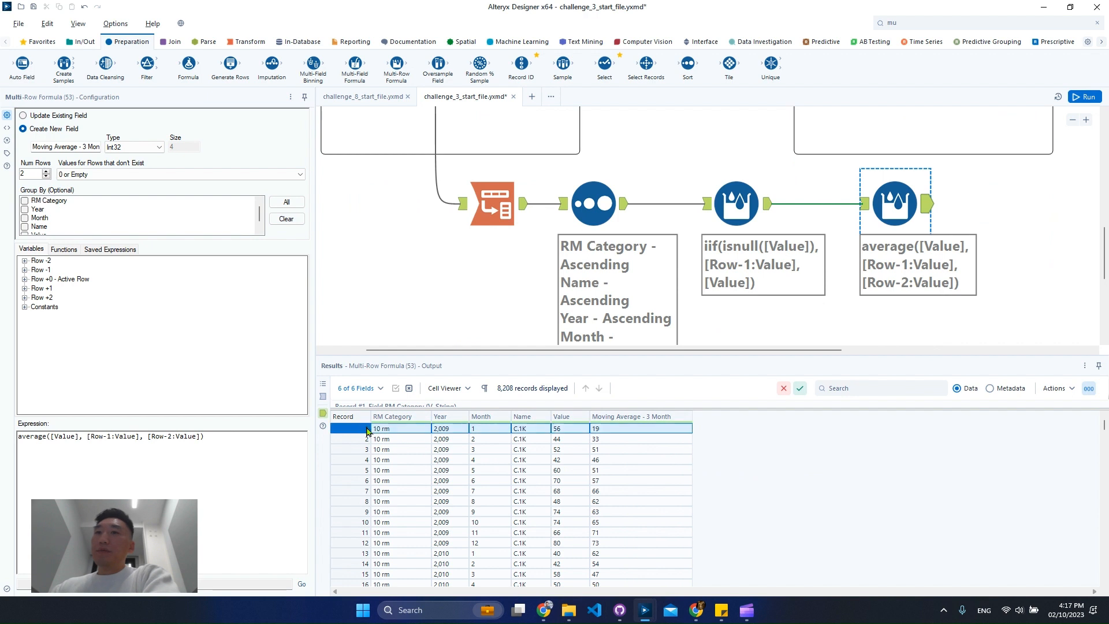
left_click_drag(362, 433, 362, 442)
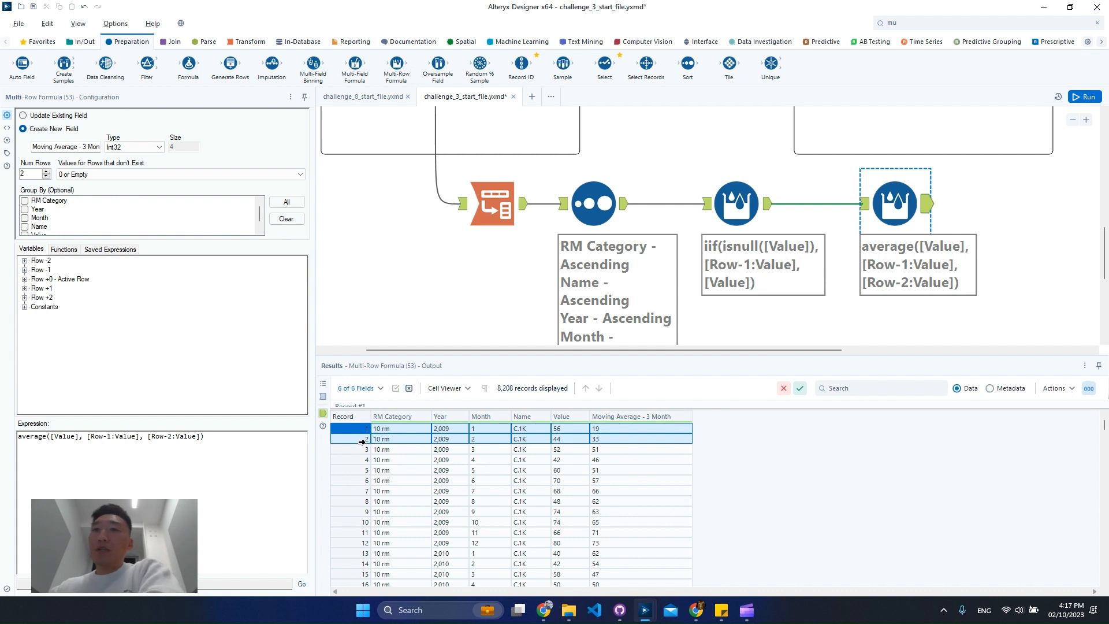
left_click(365, 451)
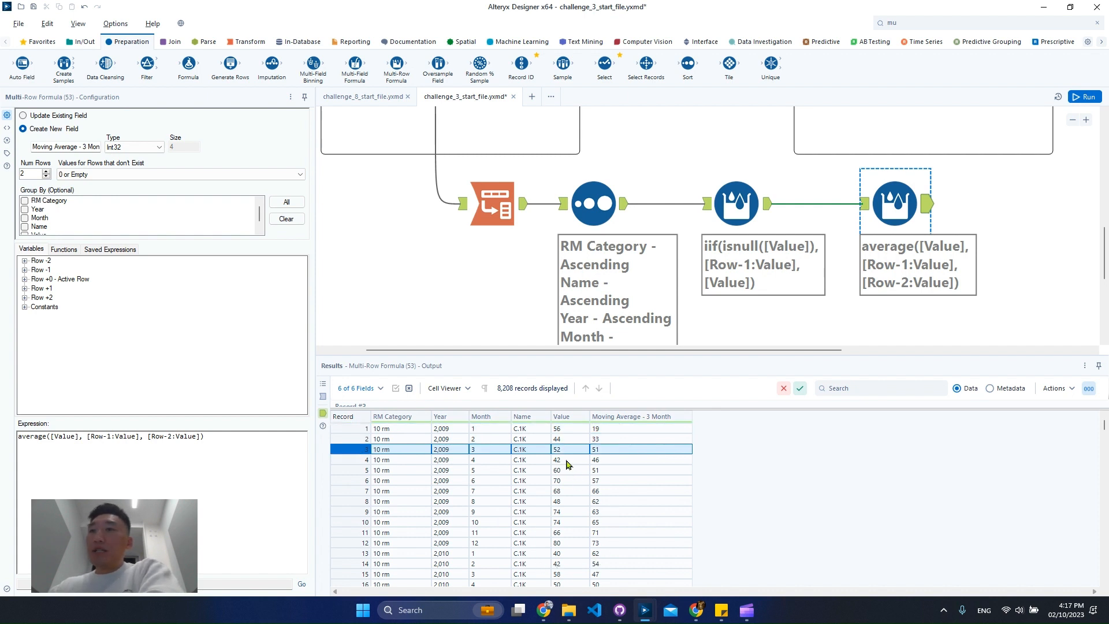
left_click_drag(565, 428, 567, 451)
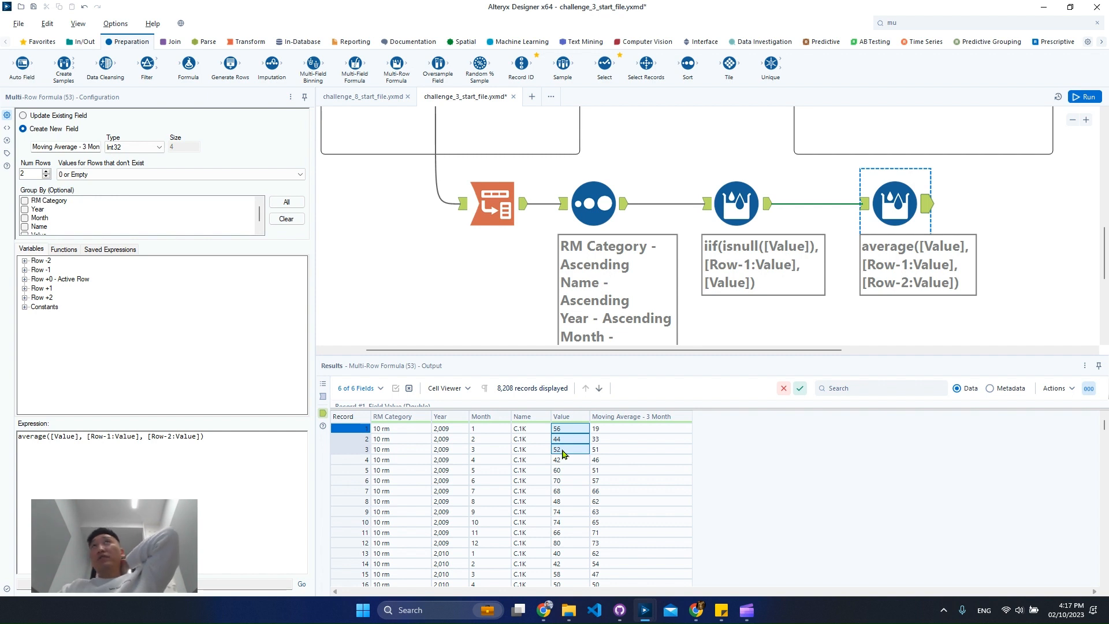
left_click(597, 448)
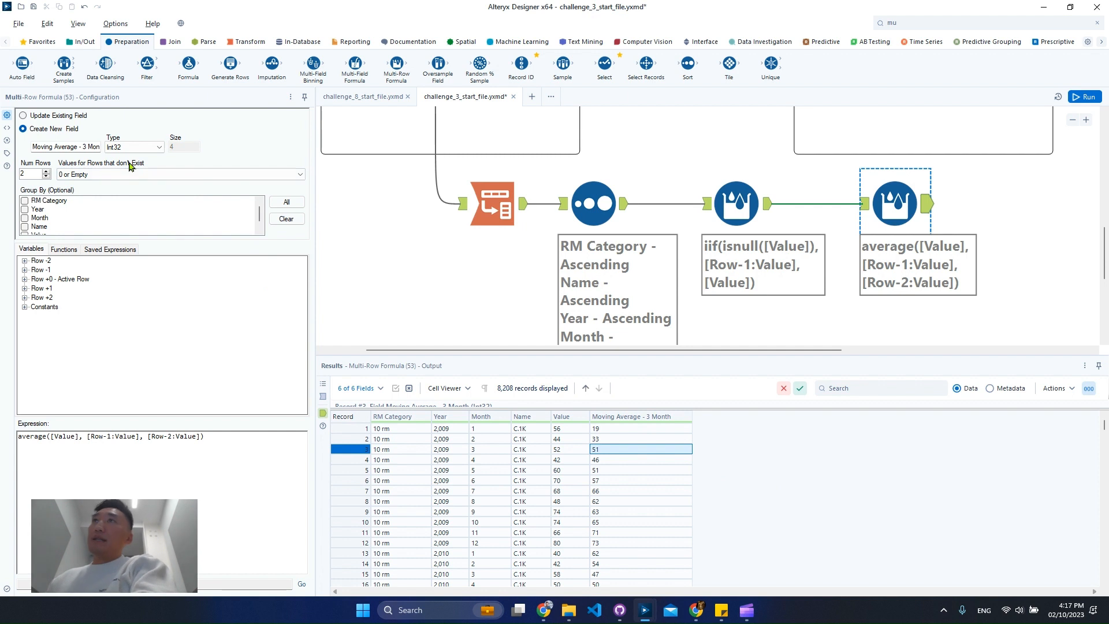
left_click(603, 460)
left_click_drag(569, 440, 570, 461)
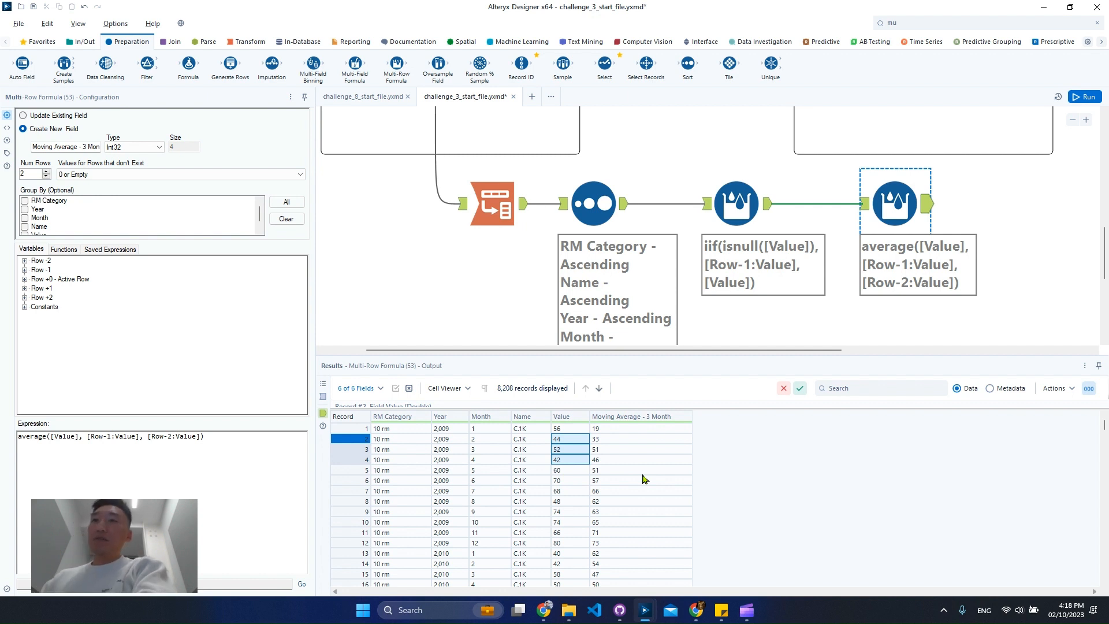
left_click(628, 460)
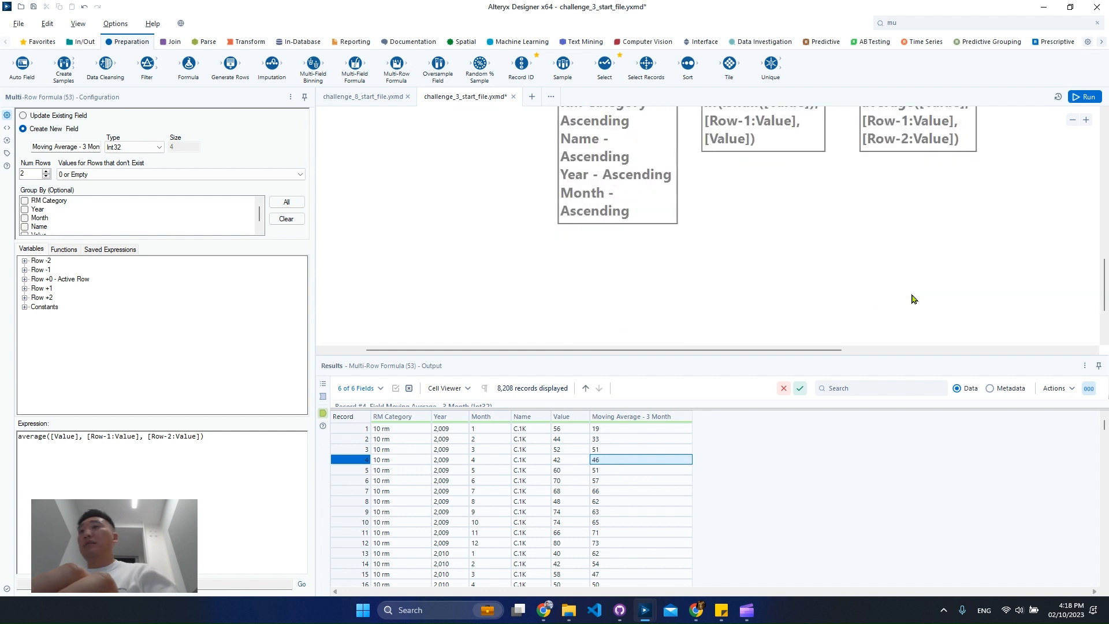
Duplicate the 3-month Multi-Row Formula tool and connect the copy to the original's output
scroll(911, 297, "down", 3)
scroll(891, 302, "up", 2)
scroll(820, 329, "up", 1)
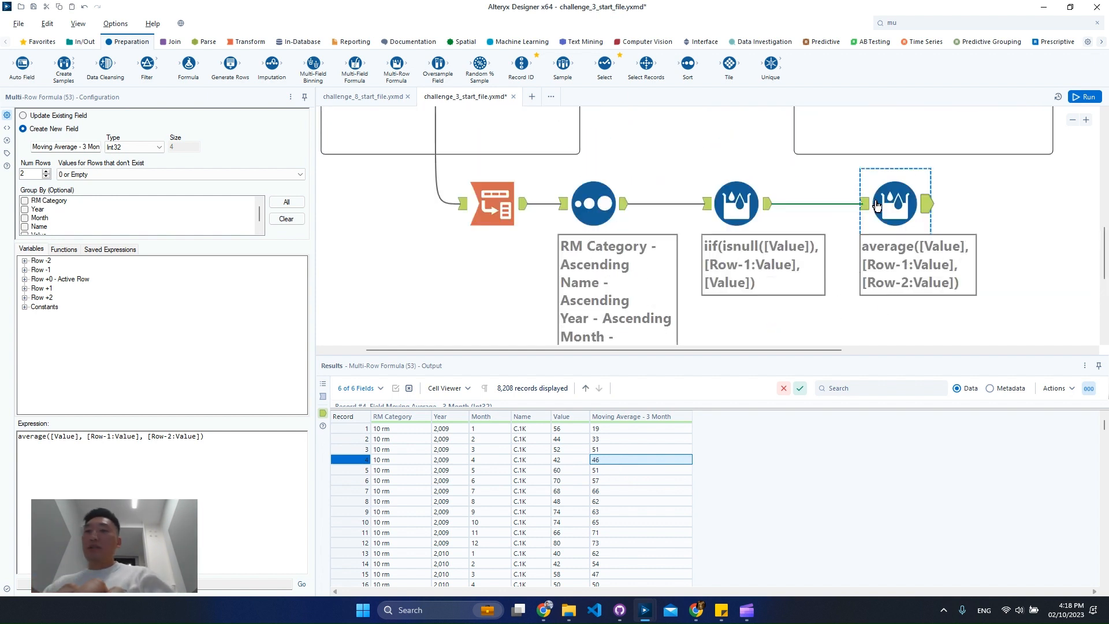
left_click(914, 255)
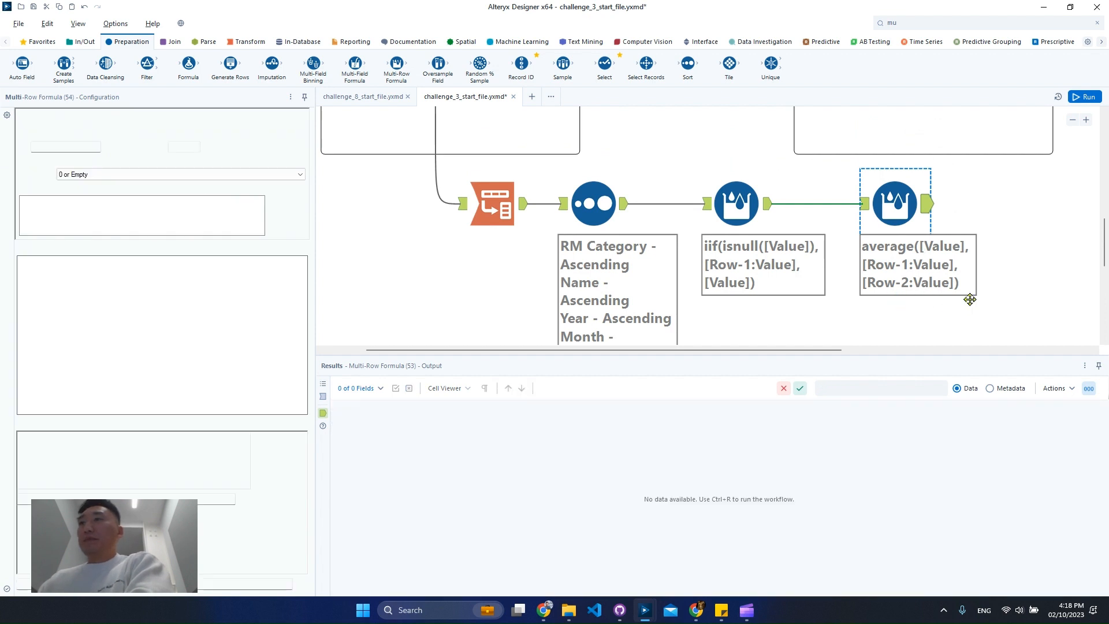
key("ctrl+v")
left_click_drag(950, 278, 1024, 209)
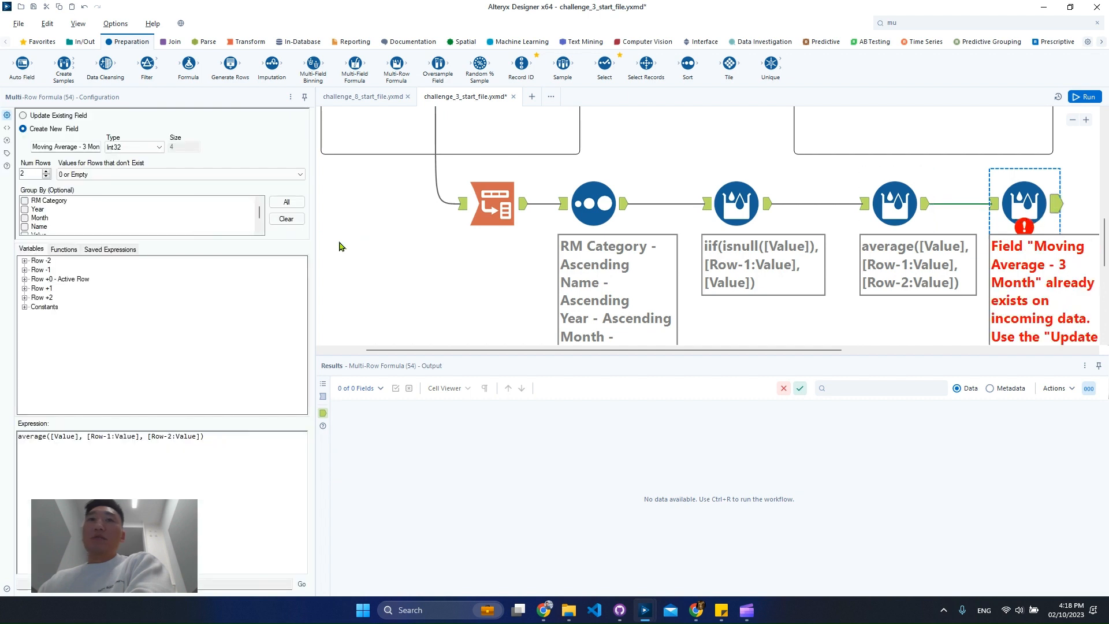
Set the copied tool's Num Rows to 5 and rename its new field "Moving Average - 6 Month"
left_click(46, 172)
left_click(46, 172)
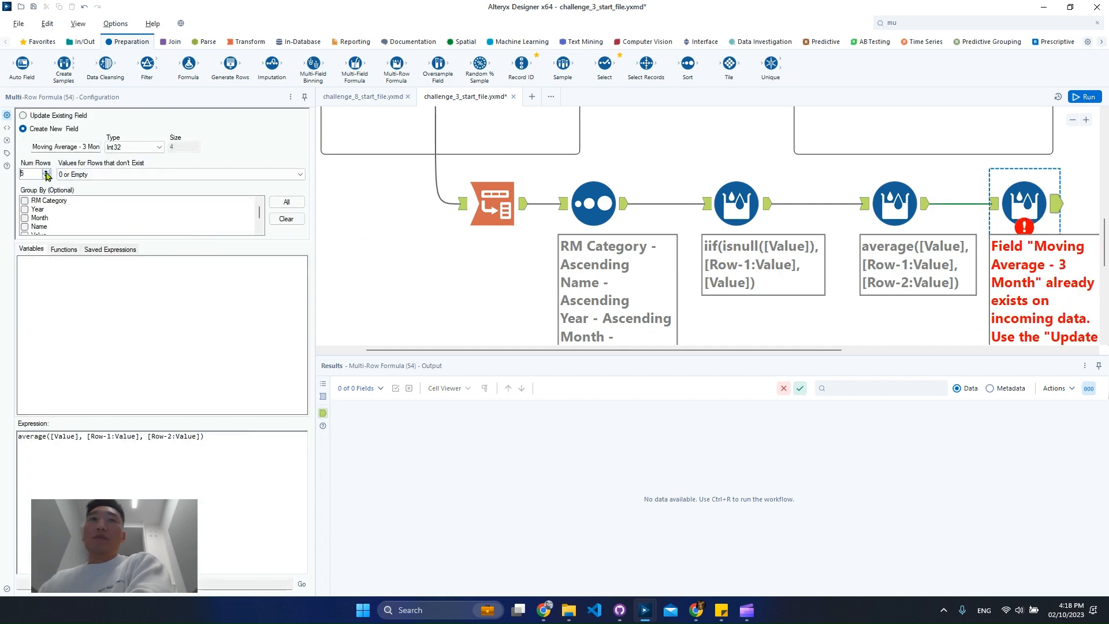
left_click(46, 172)
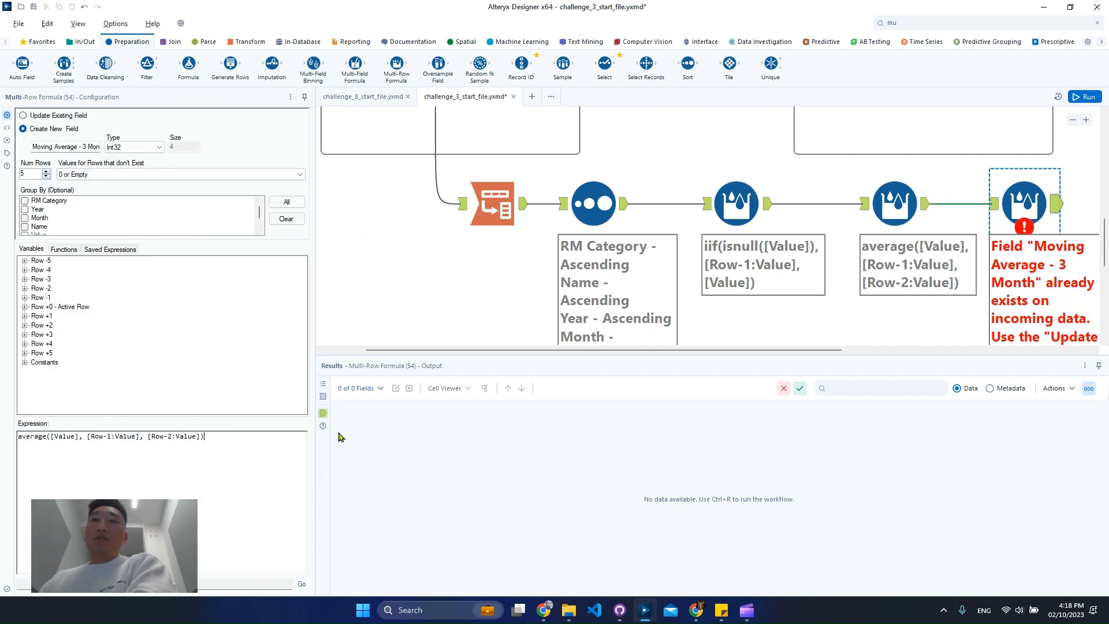
key("Left")
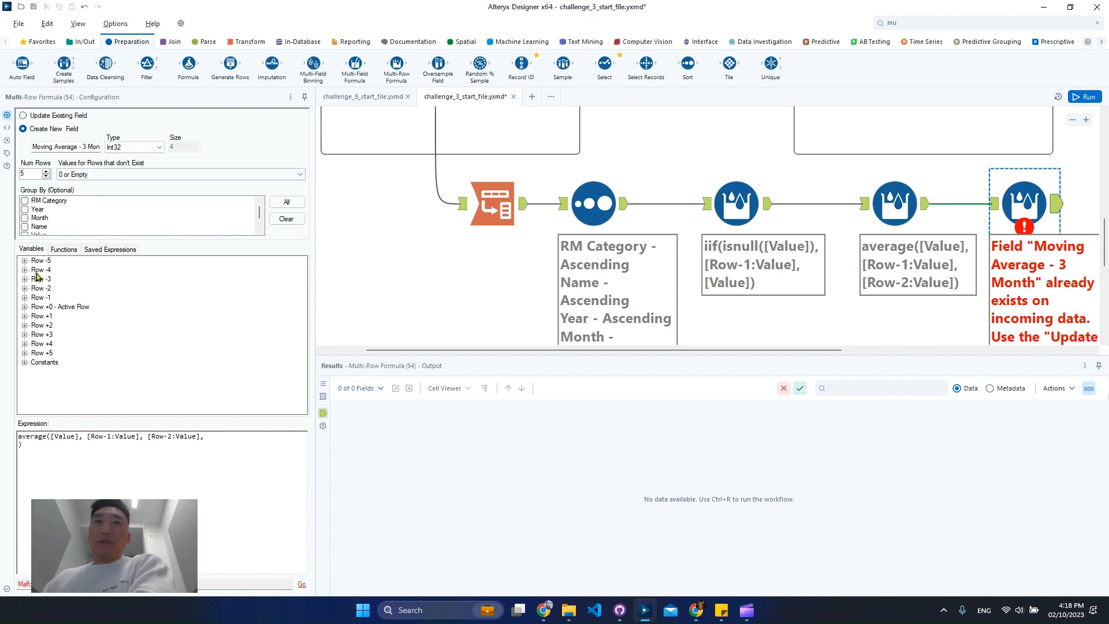
double_click(85, 146)
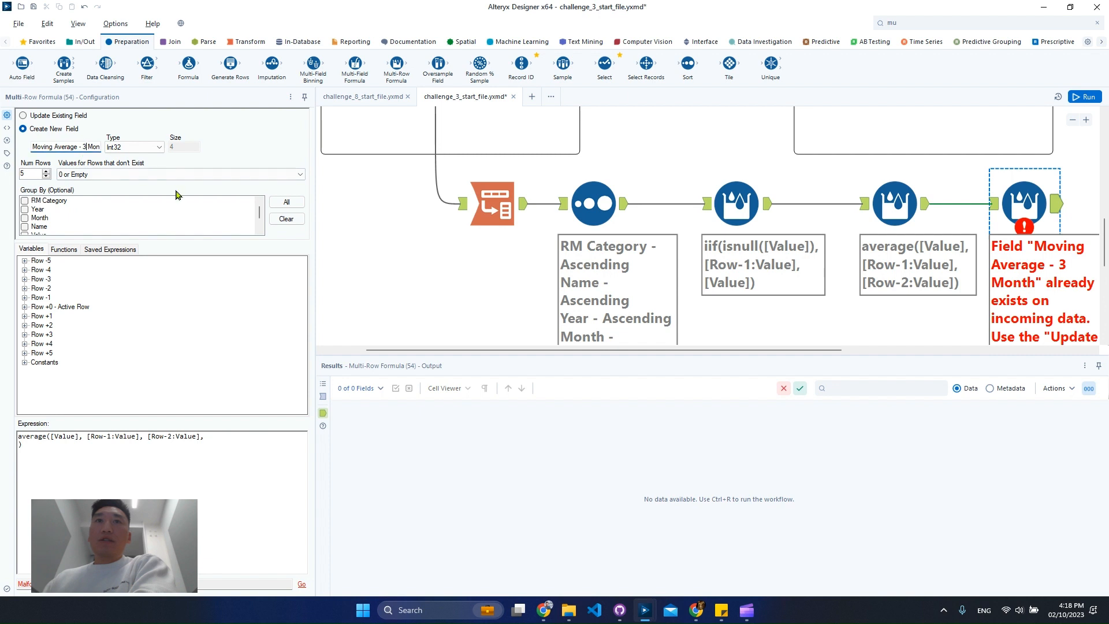
type("6")
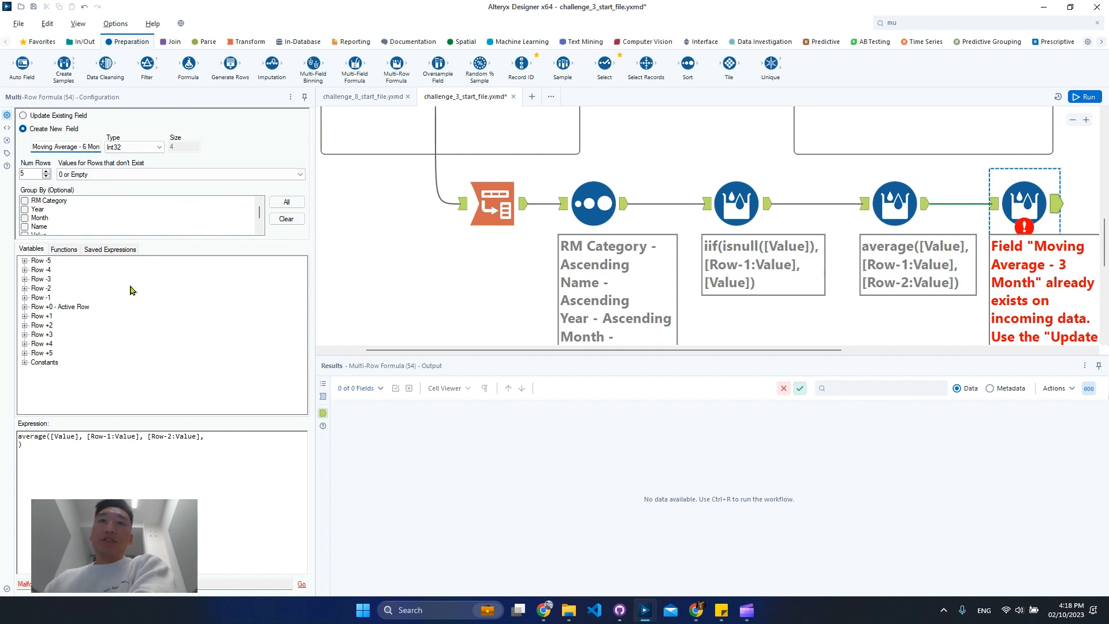
Extend the copied tool's average expression with [Row-3:Value], [Row-4:Value] and [Row-5:Value]
left_click(223, 438)
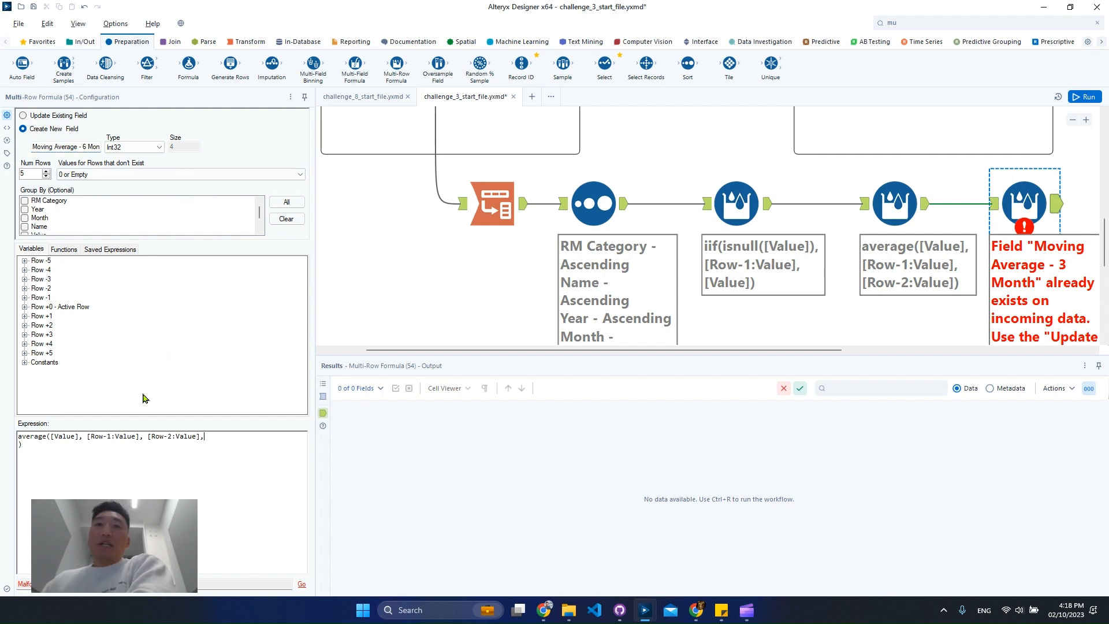
left_click(24, 279)
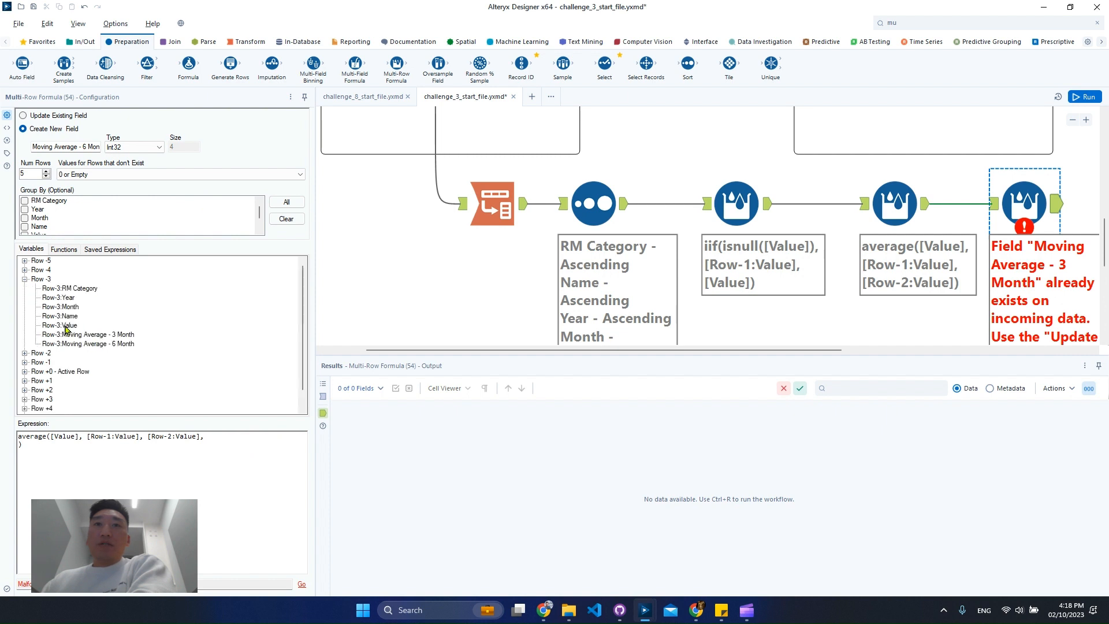
double_click(64, 325)
type(",")
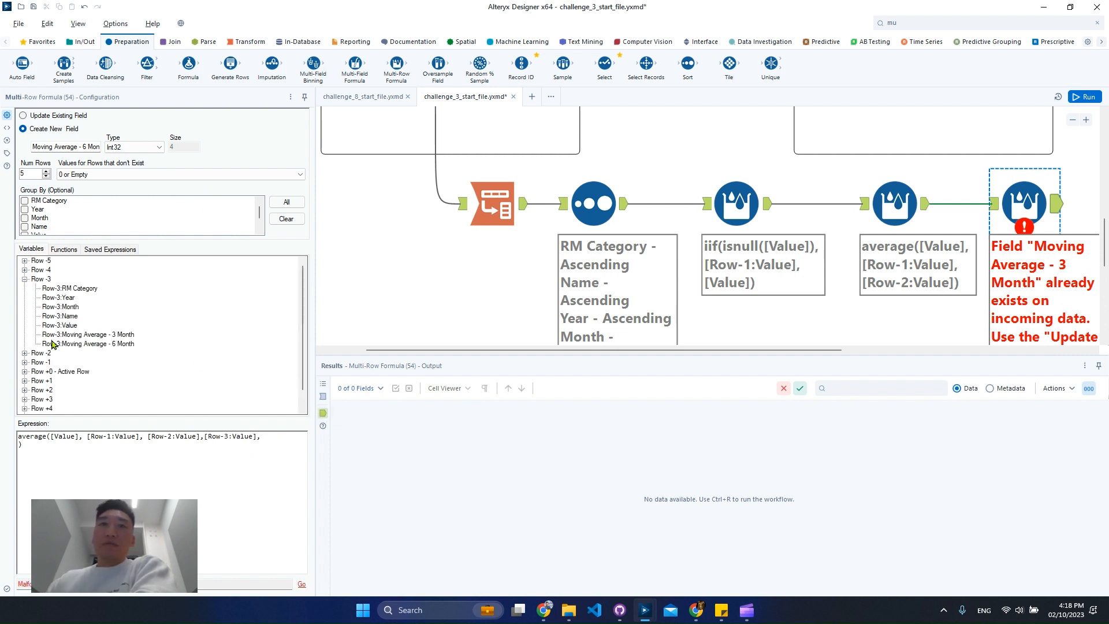
left_click(25, 270)
double_click(65, 316)
type(",")
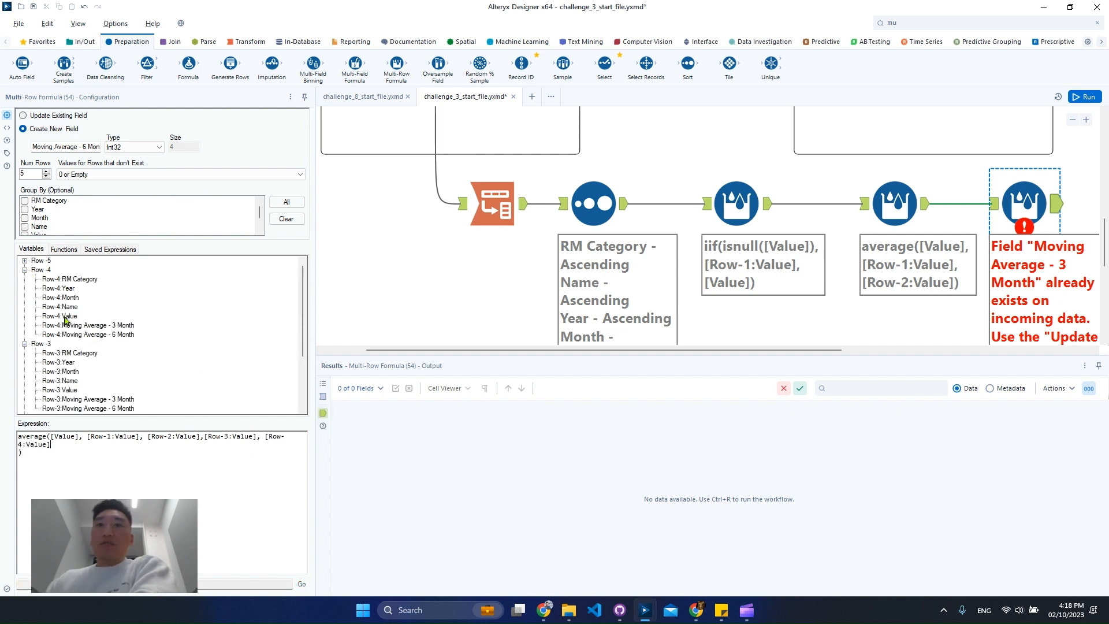
left_click(25, 260)
double_click(59, 307)
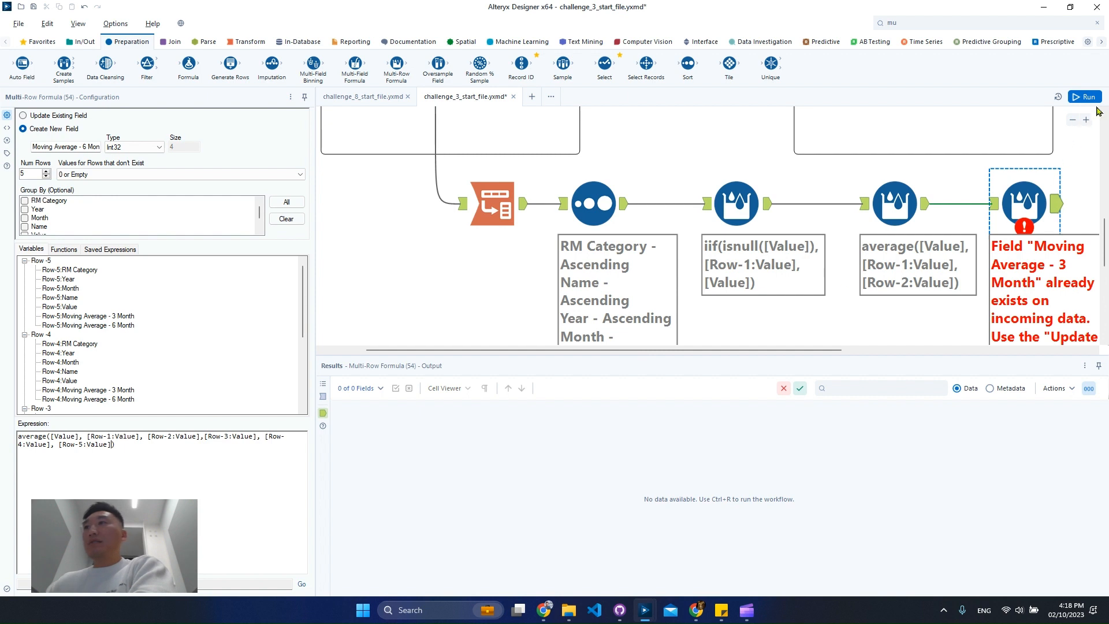
Run the workflow and check the 6-month moving average of record 6 against the values of the first six records
left_click(908, 331)
key("ctrl+r")
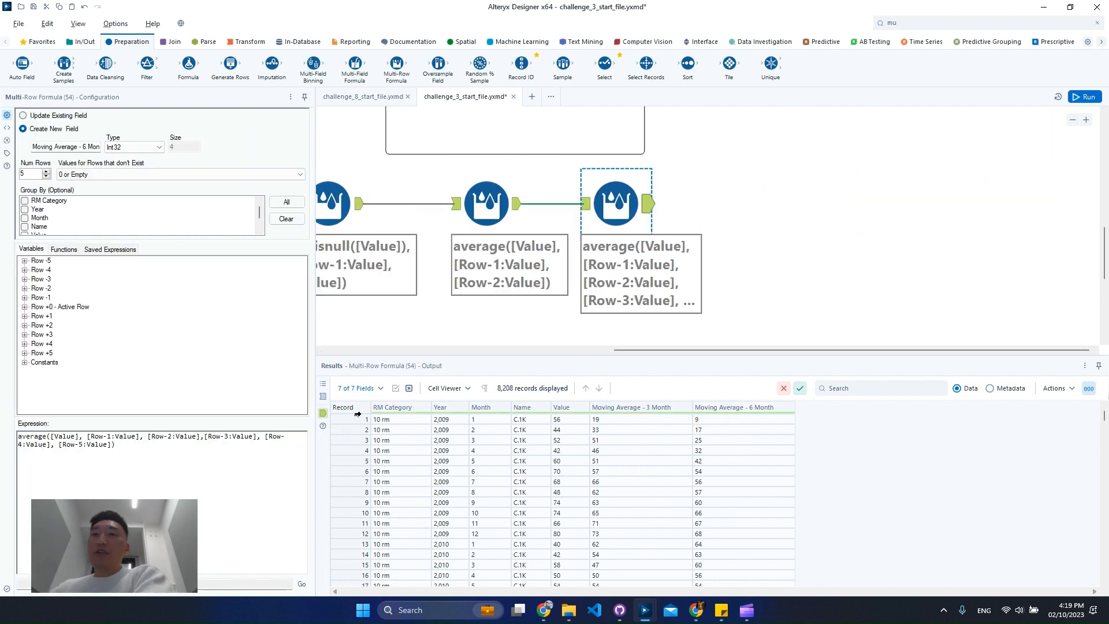
left_click(354, 471)
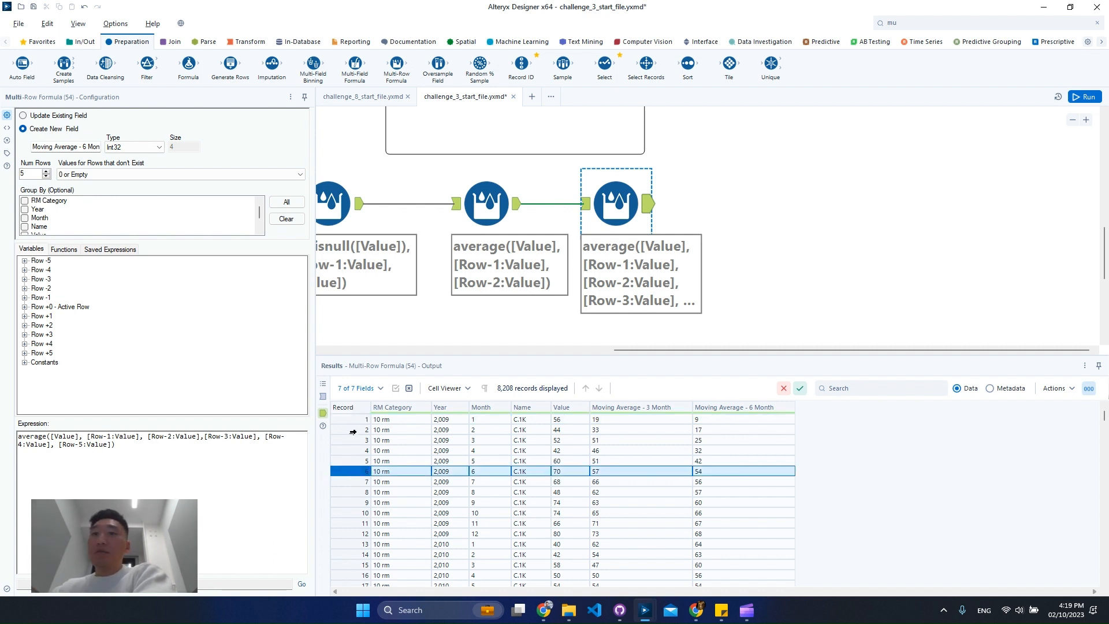
left_click(573, 473)
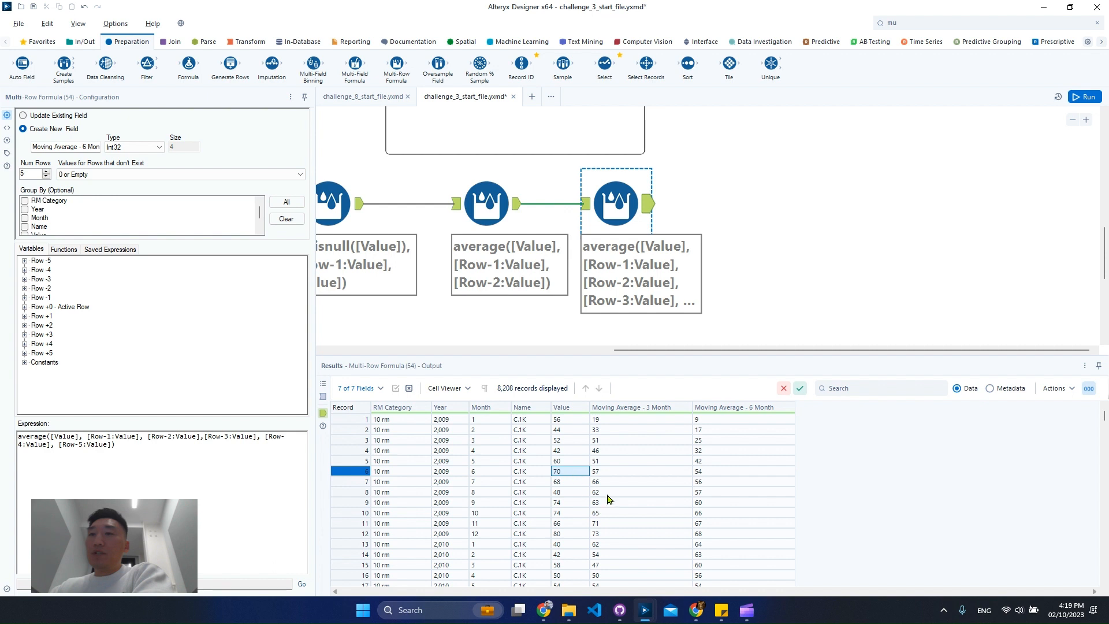
left_click_drag(576, 423, 571, 474)
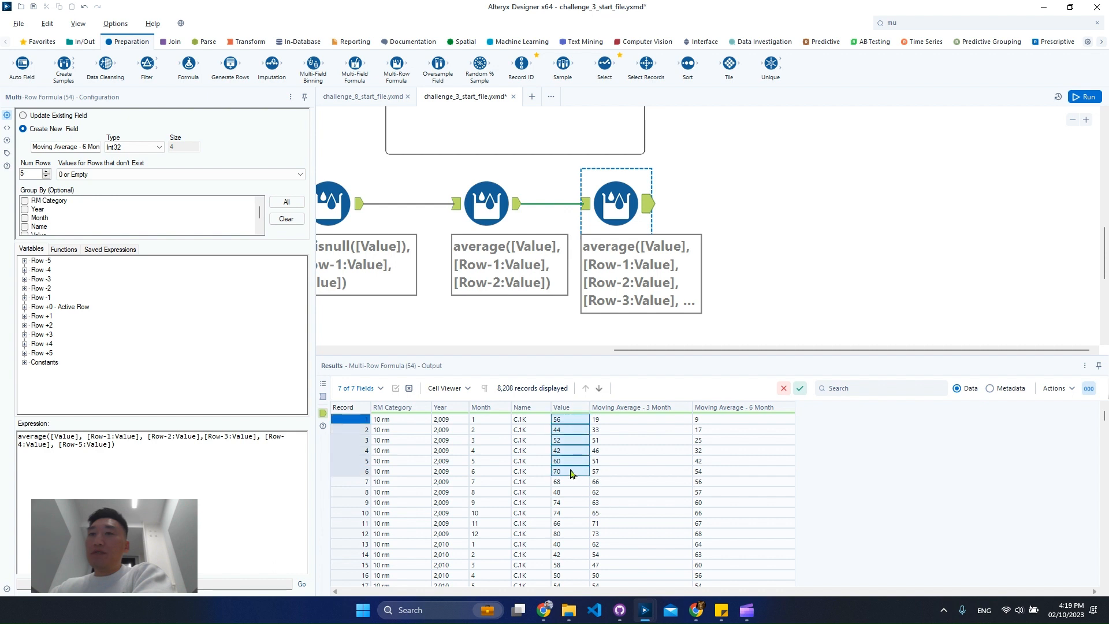
Copy all records with headers from the 6-month moving average results and paste them into a new workflow
left_click_drag(356, 425, 348, 469)
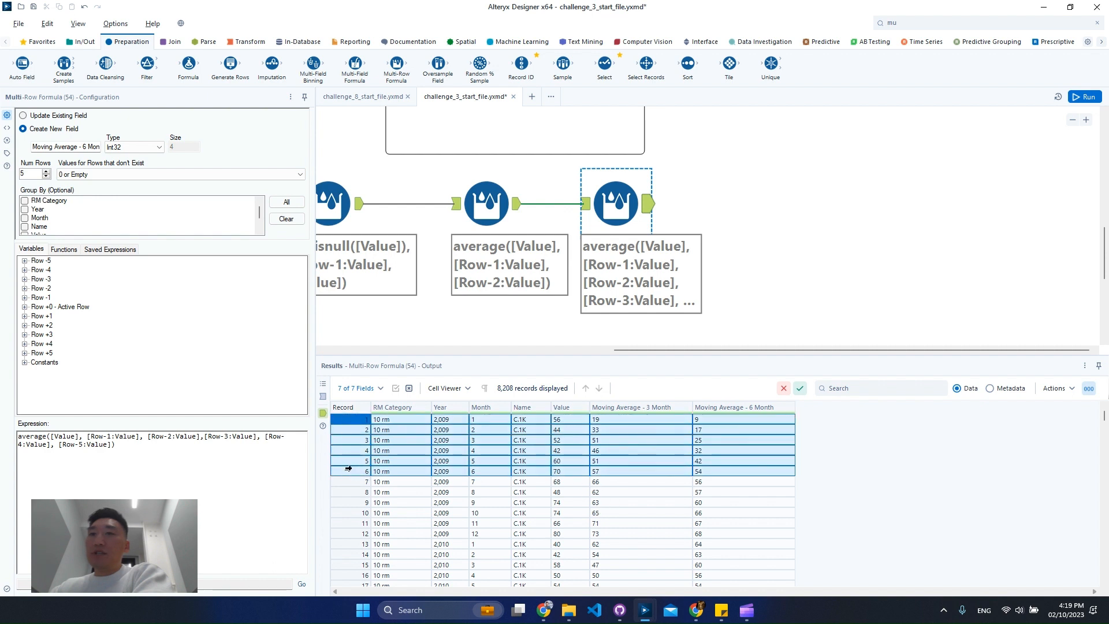
right_click(351, 445)
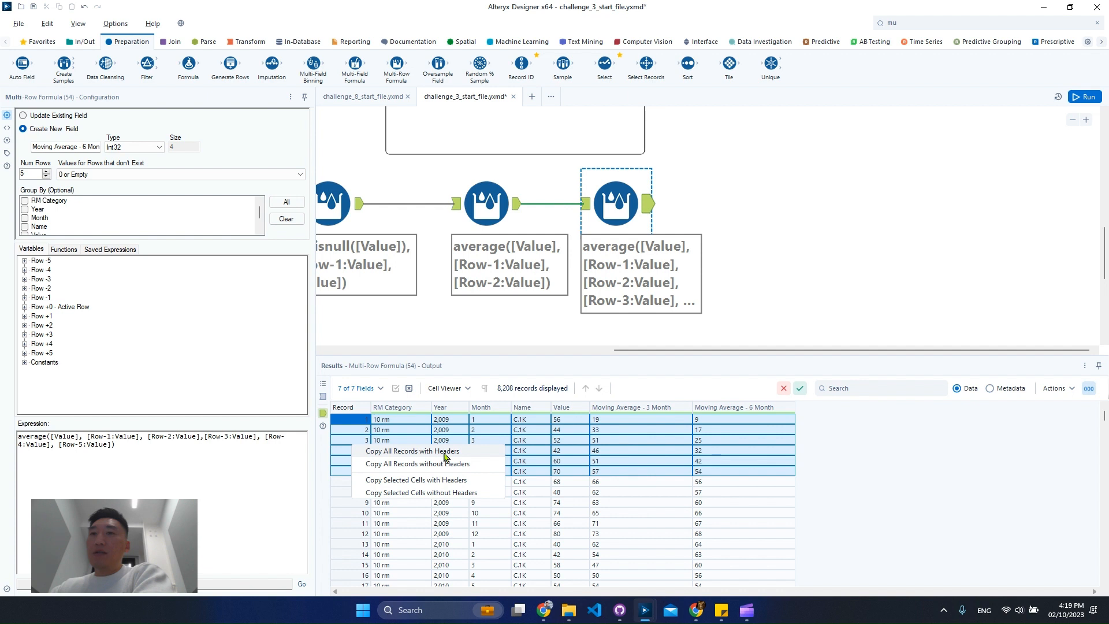
left_click(446, 456)
left_click(583, 350)
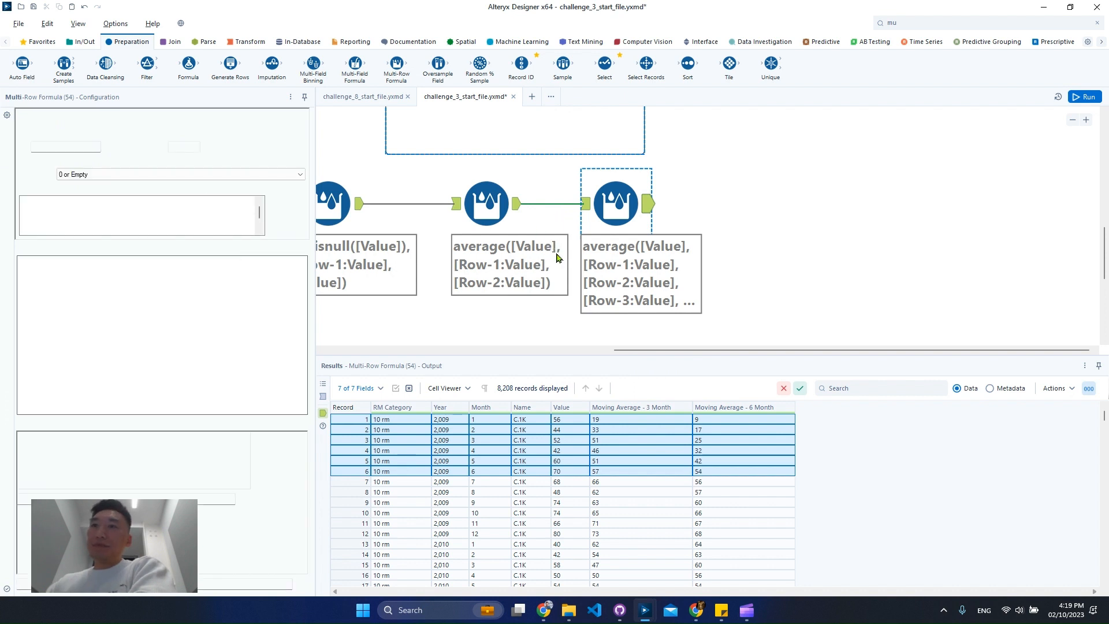
left_click(532, 103)
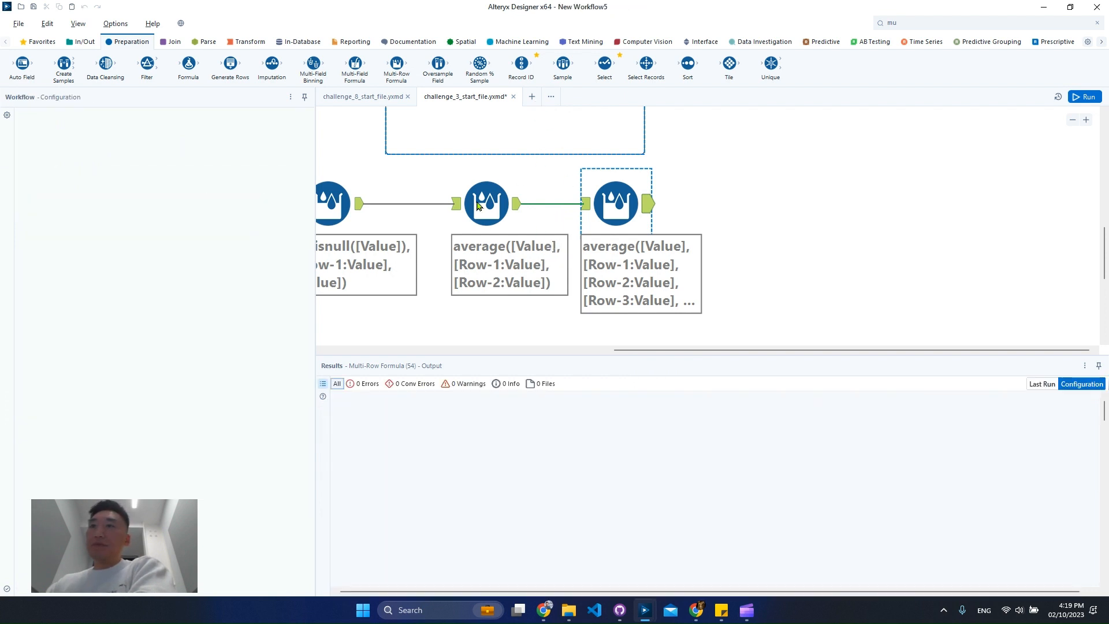
right_click(470, 171)
left_click(555, 159)
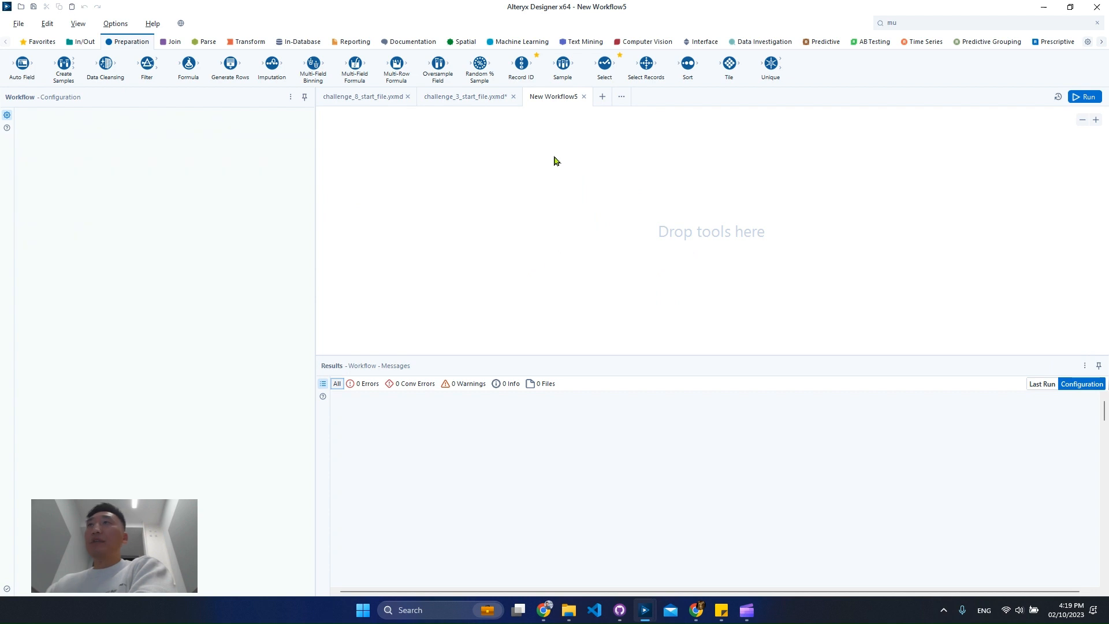
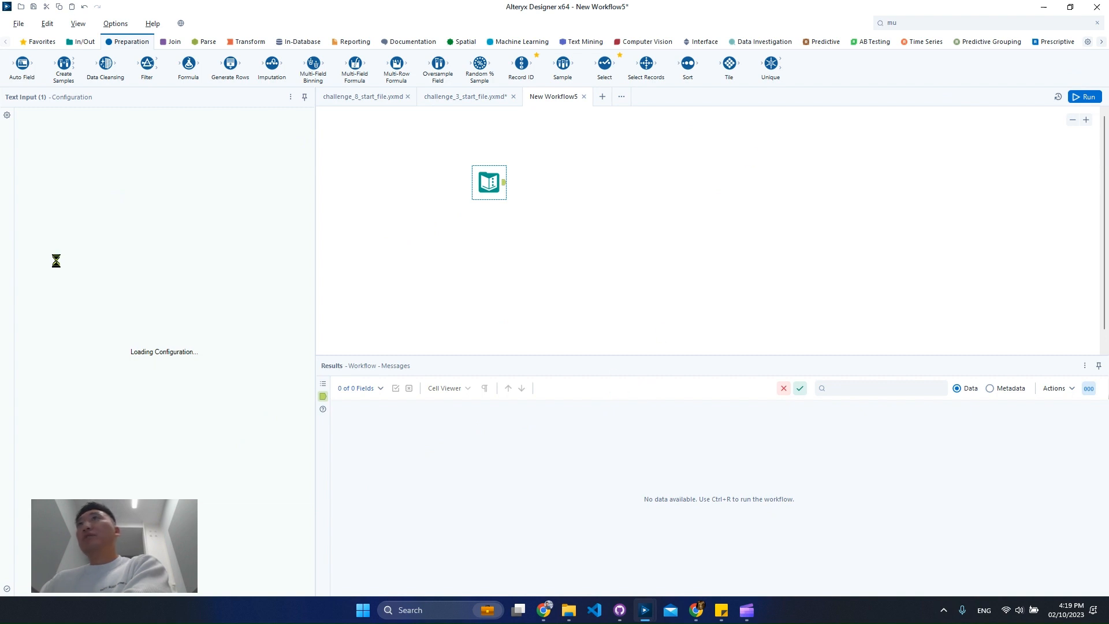
Look through the rows of the pasted Text Input and delete the tool from the new workflow
left_click_drag(489, 183, 448, 218)
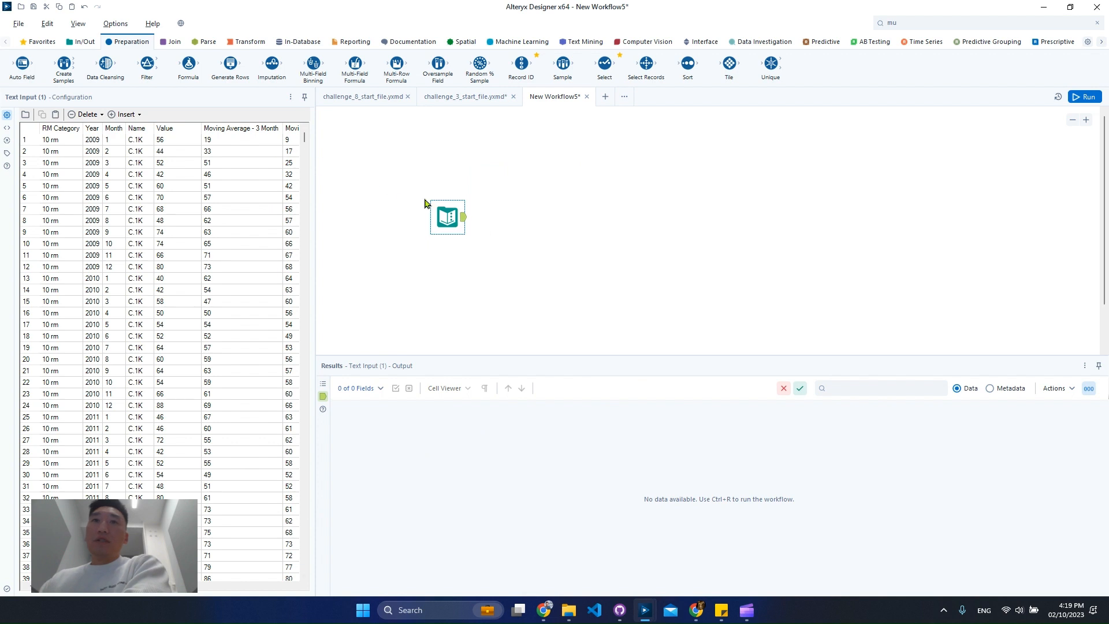
scroll(173, 263, "down", 5)
scroll(252, 329, "down", 4)
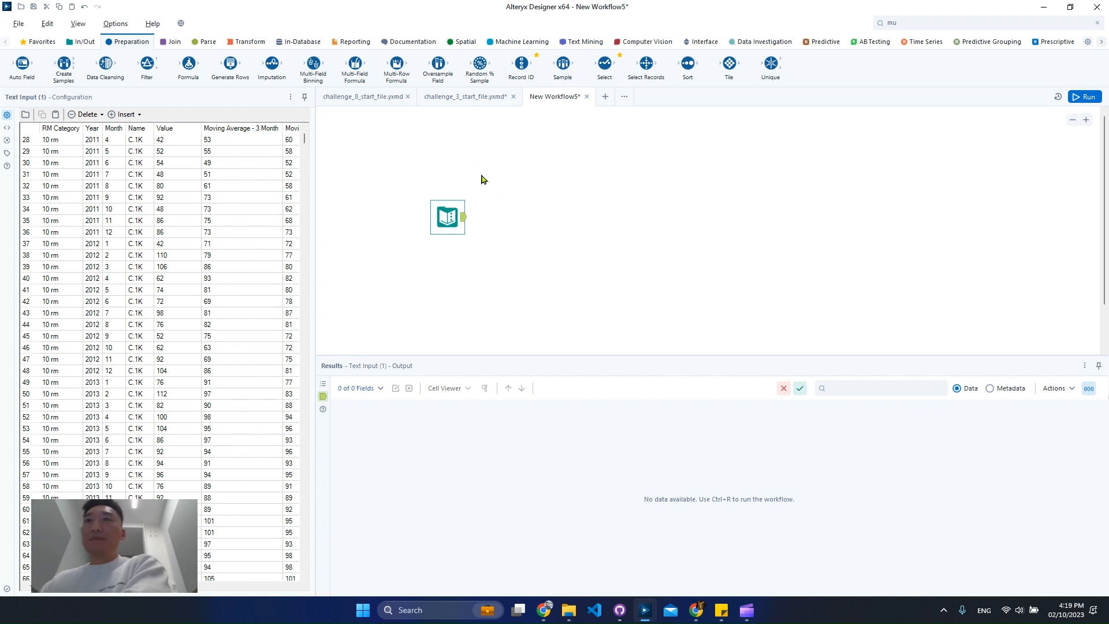
left_click(488, 100)
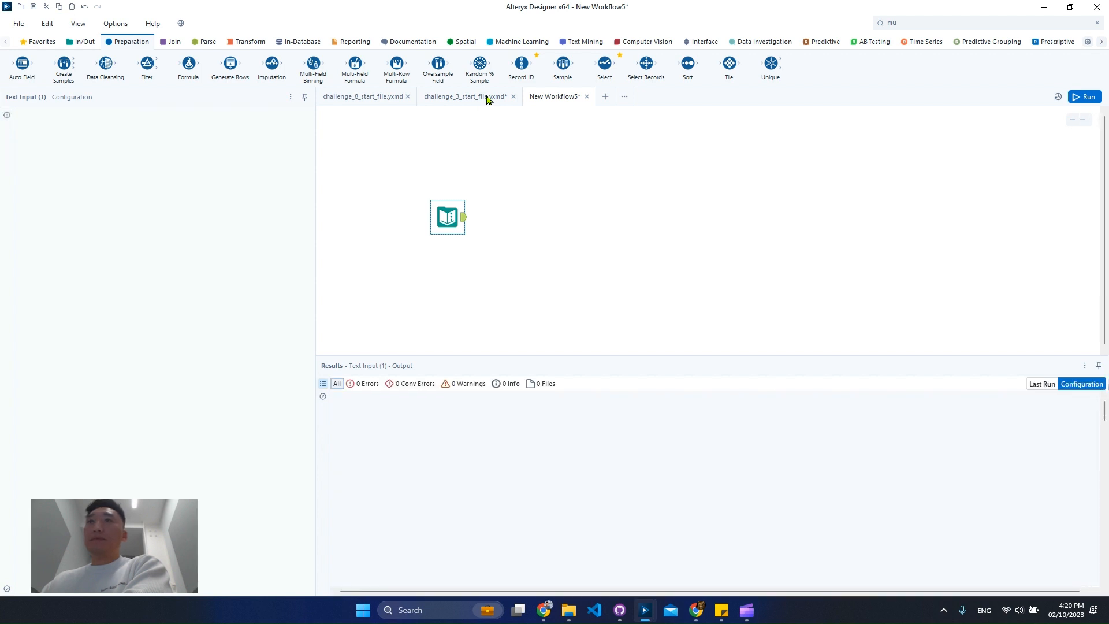
key("Delete")
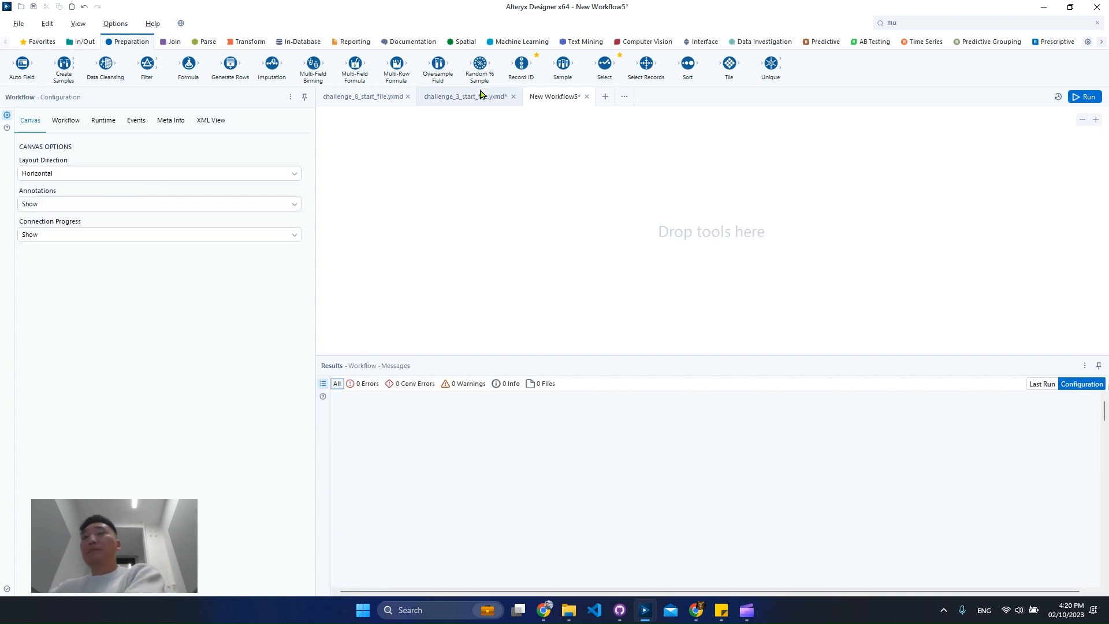
Copy only the six selected records with headers from the challenge 3 results and paste them into the new workflow
left_click(484, 100)
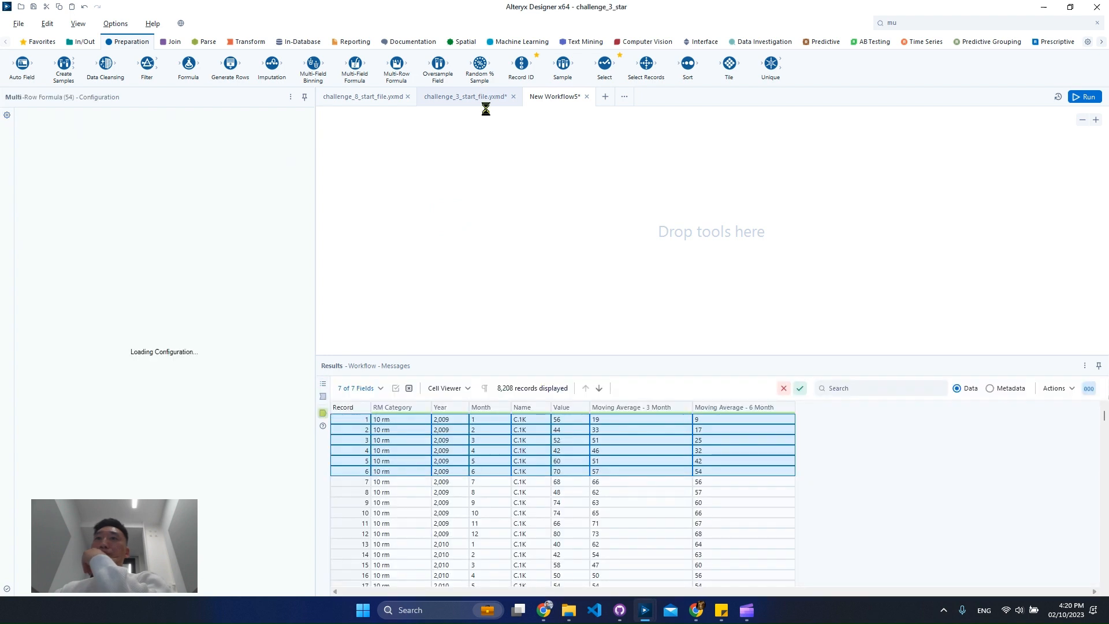
right_click(698, 467)
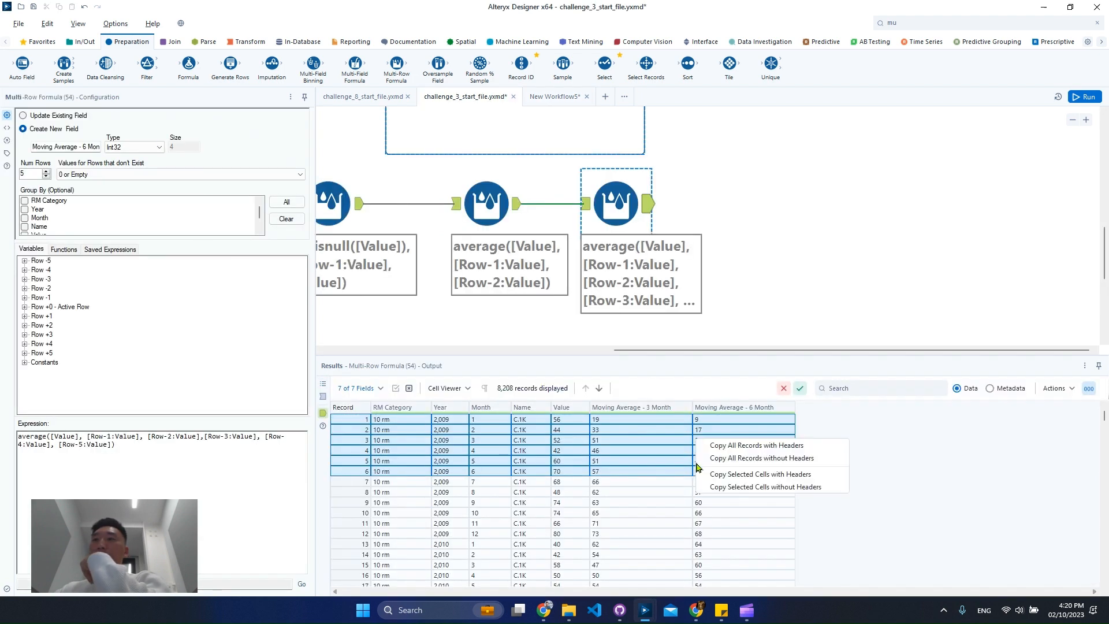
left_click(743, 475)
left_click(575, 345)
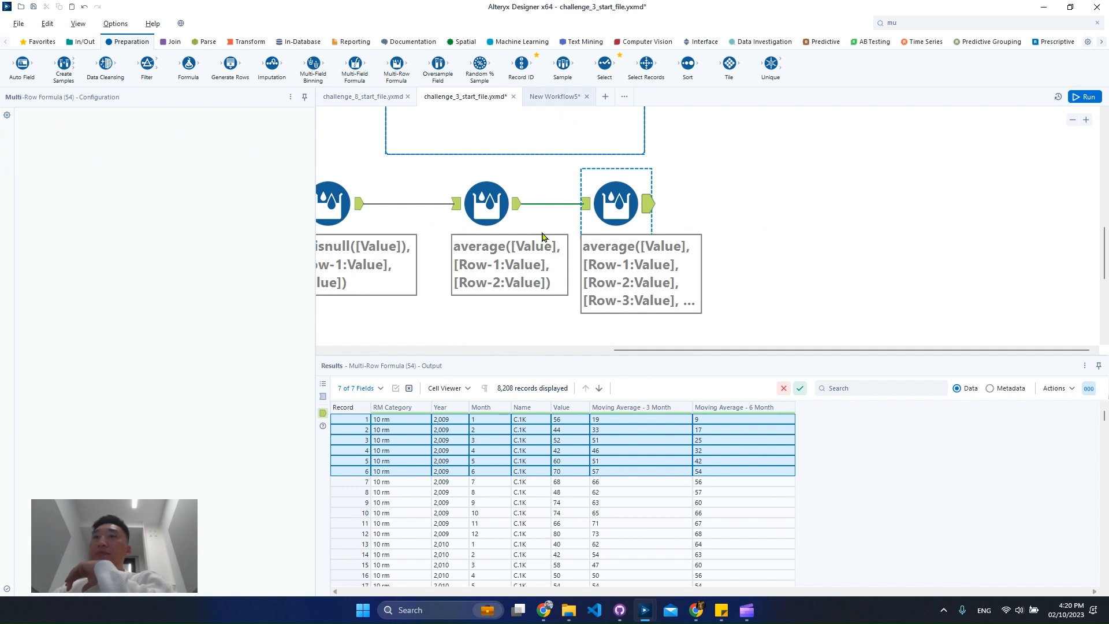
left_click(551, 97)
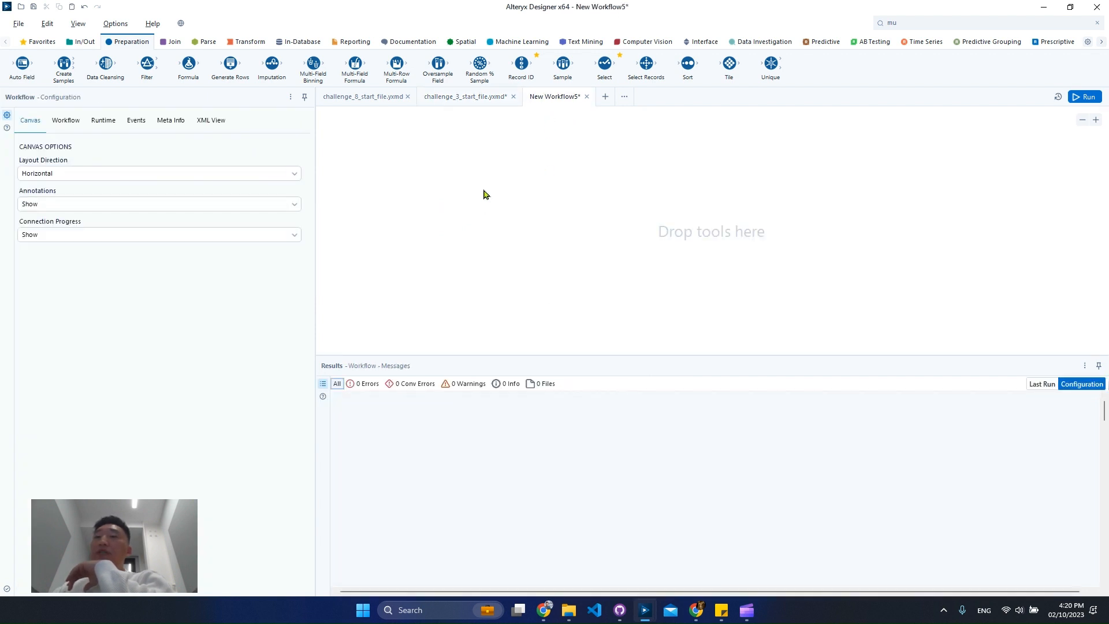
right_click(437, 179)
left_click(477, 186)
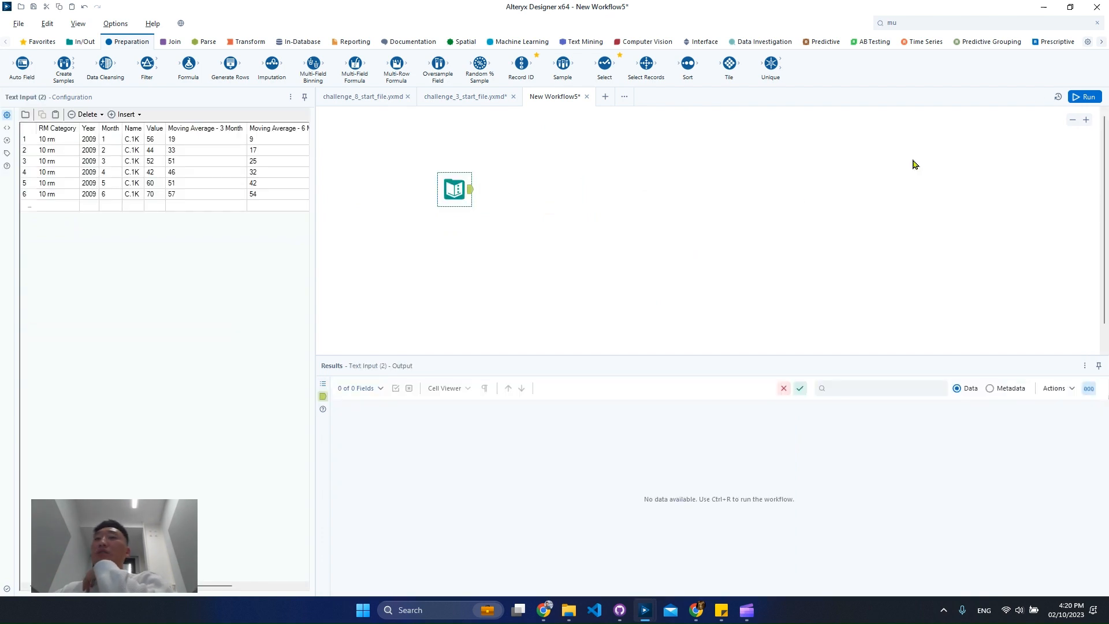
Run the new workflow and connect a Running Total tool to the six-record Text Input
left_click(1084, 97)
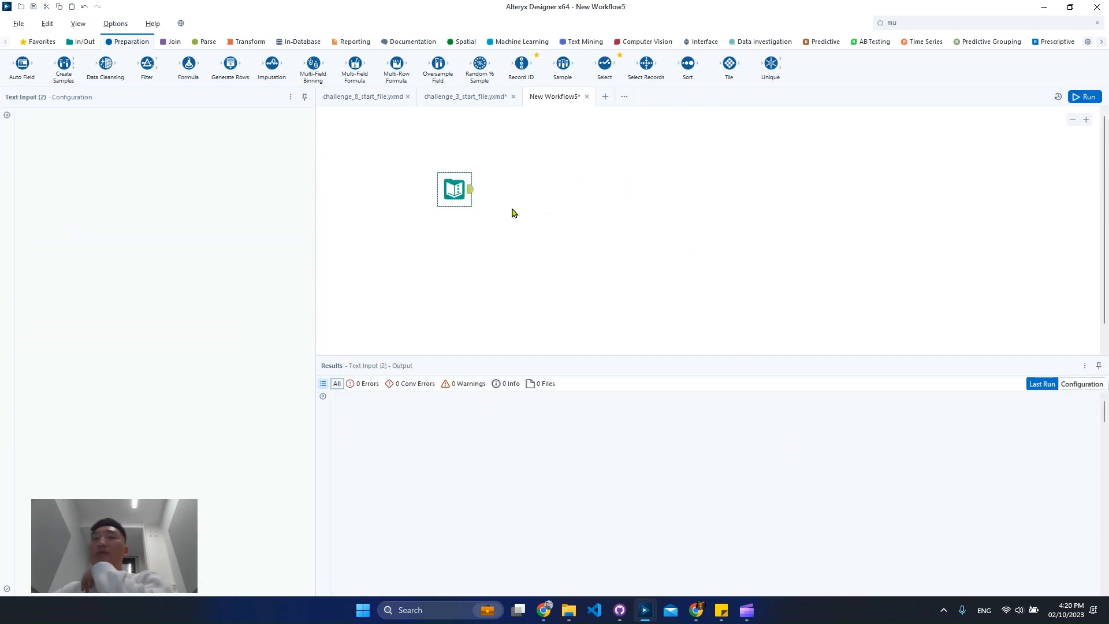
left_click(471, 193)
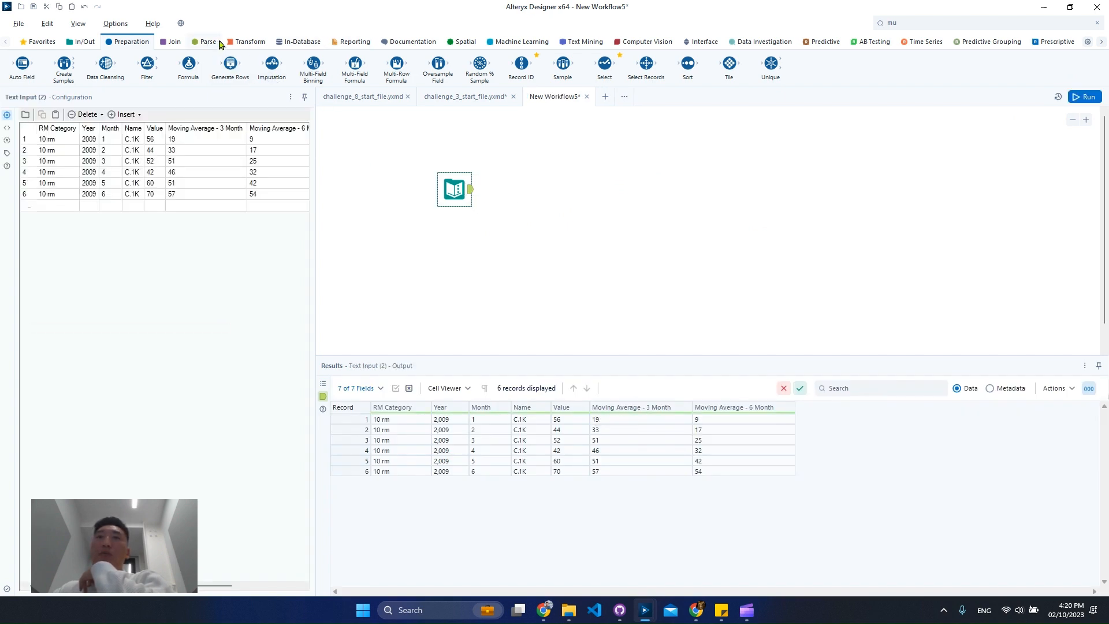
left_click(238, 41)
mouse_move(63, 64)
left_mouse_down()
mouse_move(300, 164)
mouse_move(64, 67)
left_mouse_up()
left_click_drag(148, 64, 537, 189)
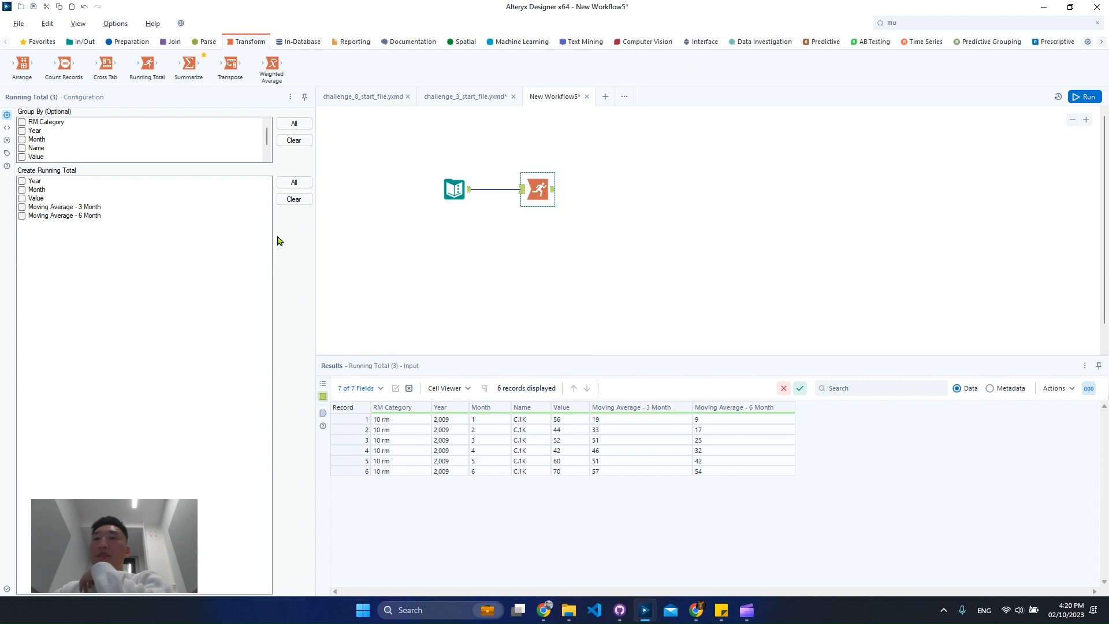
Create a running total of the Value field, run the workflow and compare record 6's total with its 6-month moving average
left_click(22, 198)
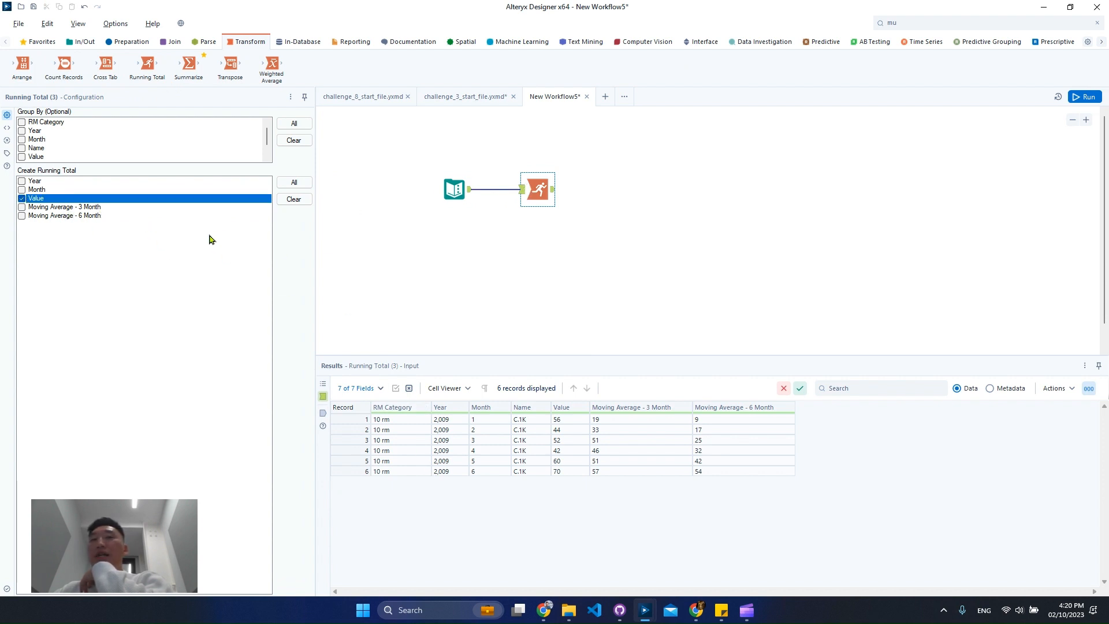
left_click(1084, 97)
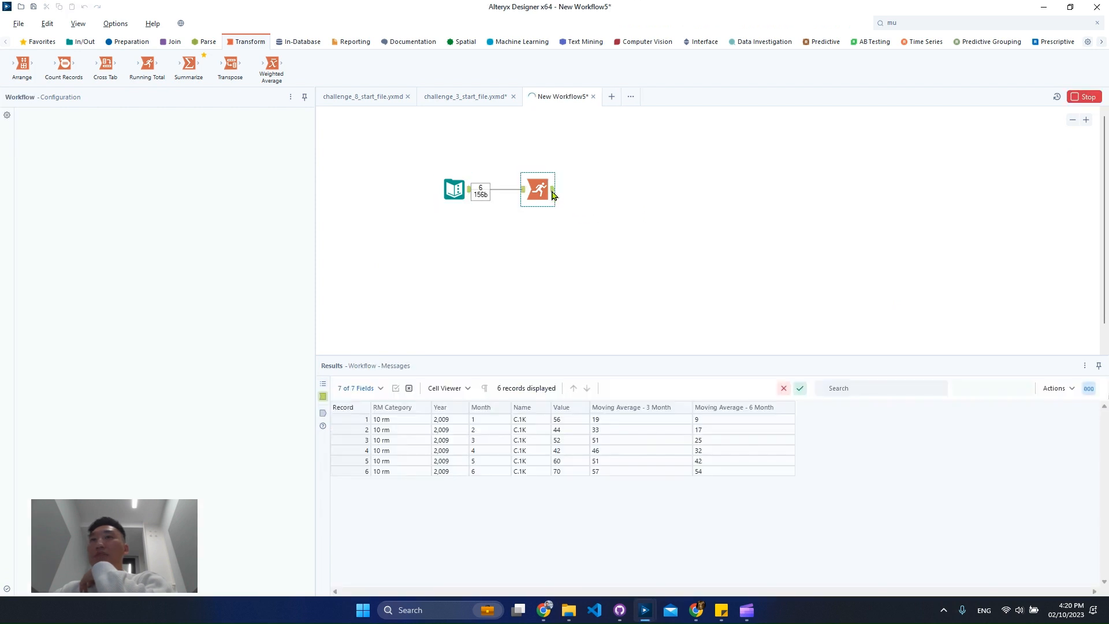
left_click(809, 473)
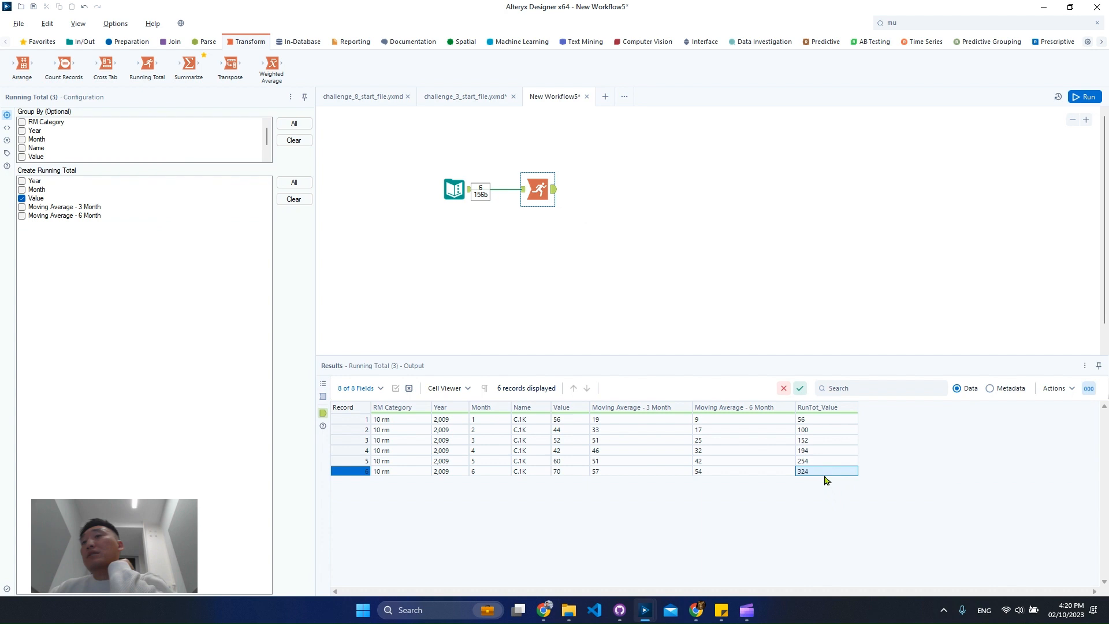
left_click(714, 473)
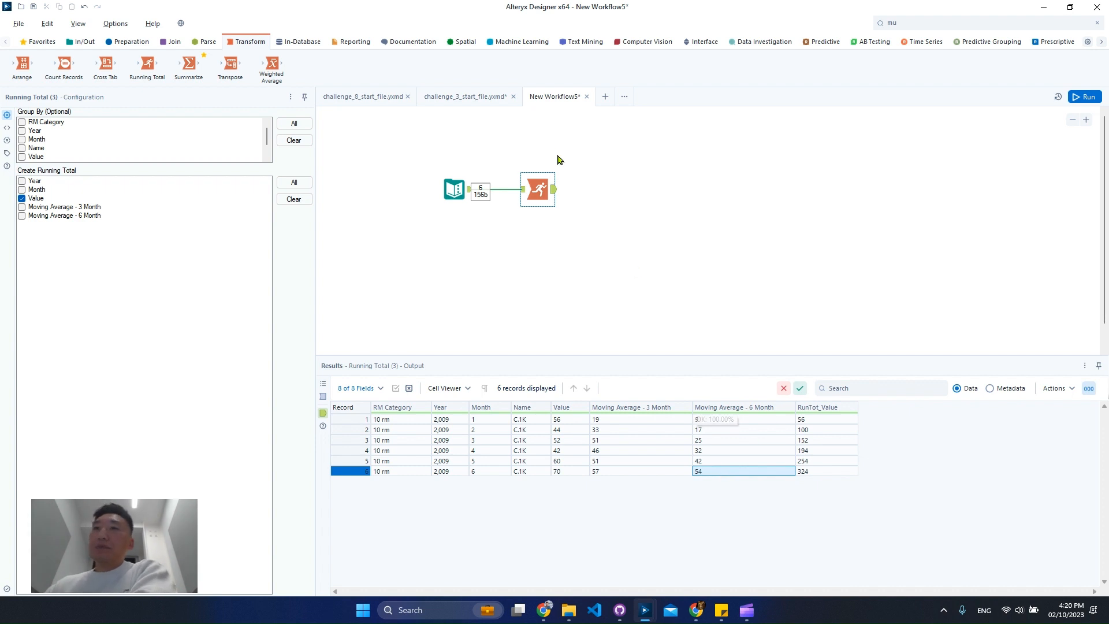
Return to the challenge 3 workflow and examine how the expected output's Browse data lists the rows for RecordID 1
left_click(472, 100)
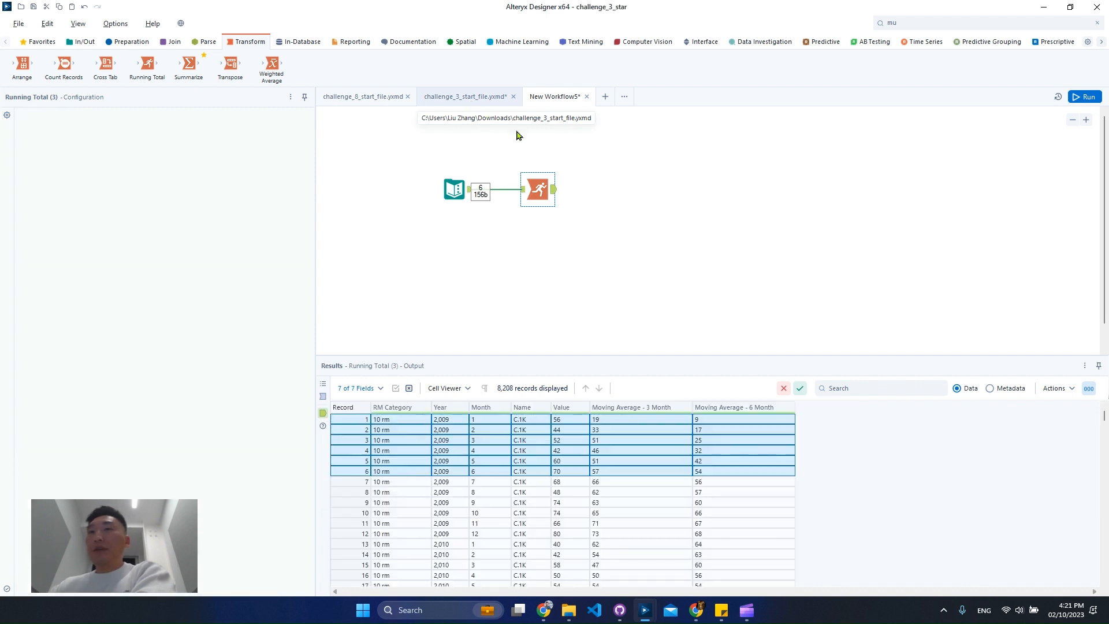
scroll(715, 263, "up", 1)
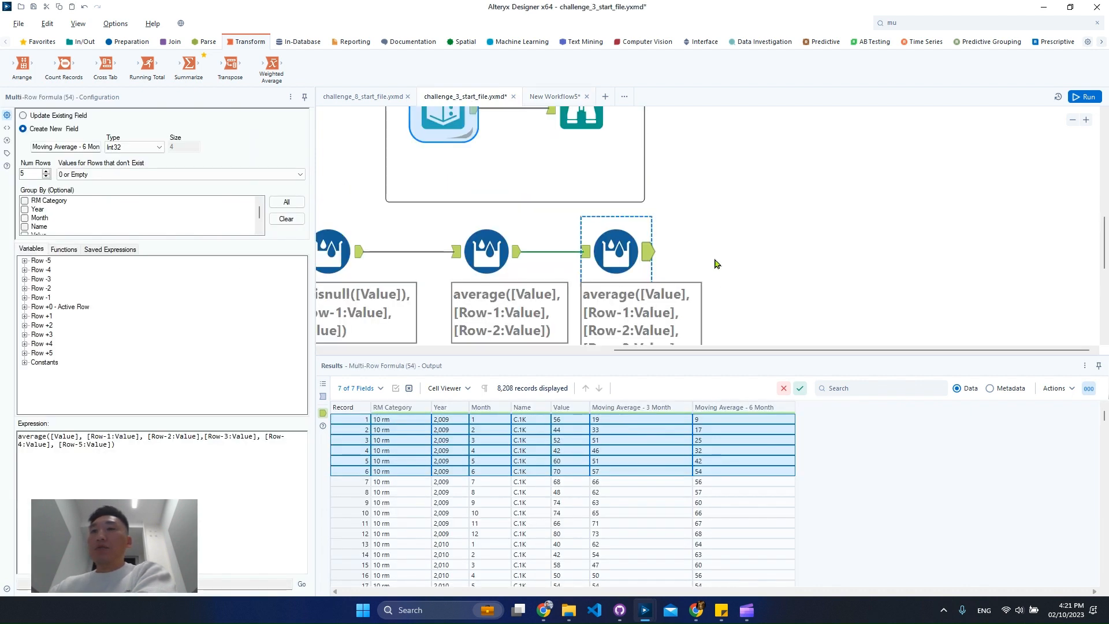
scroll(721, 271, "up", 2)
scroll(705, 268, "down", 1)
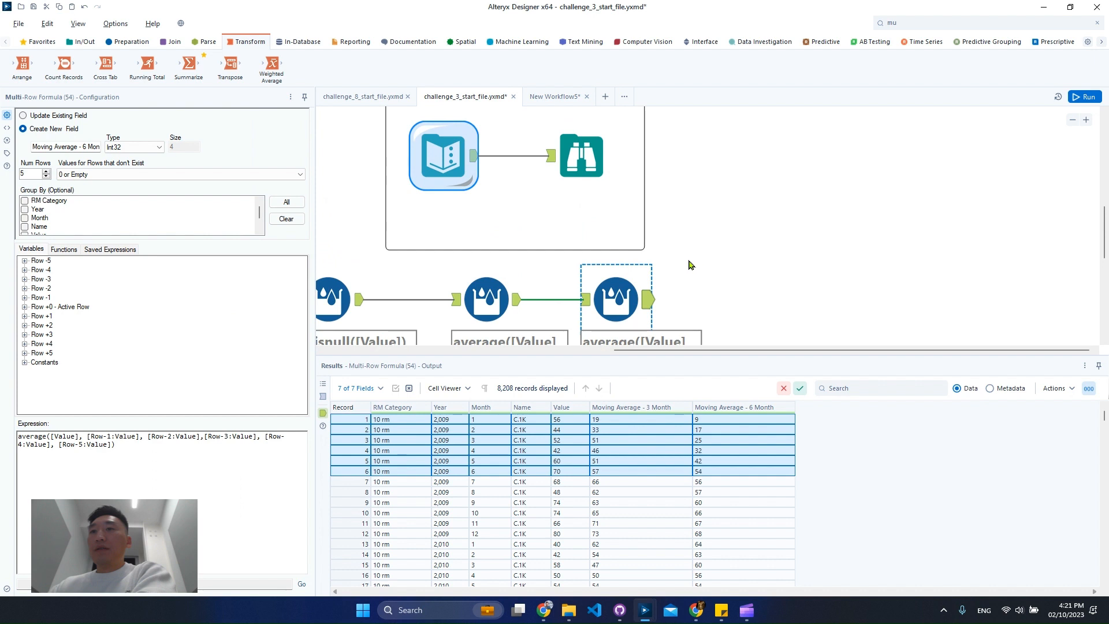
left_click(597, 174)
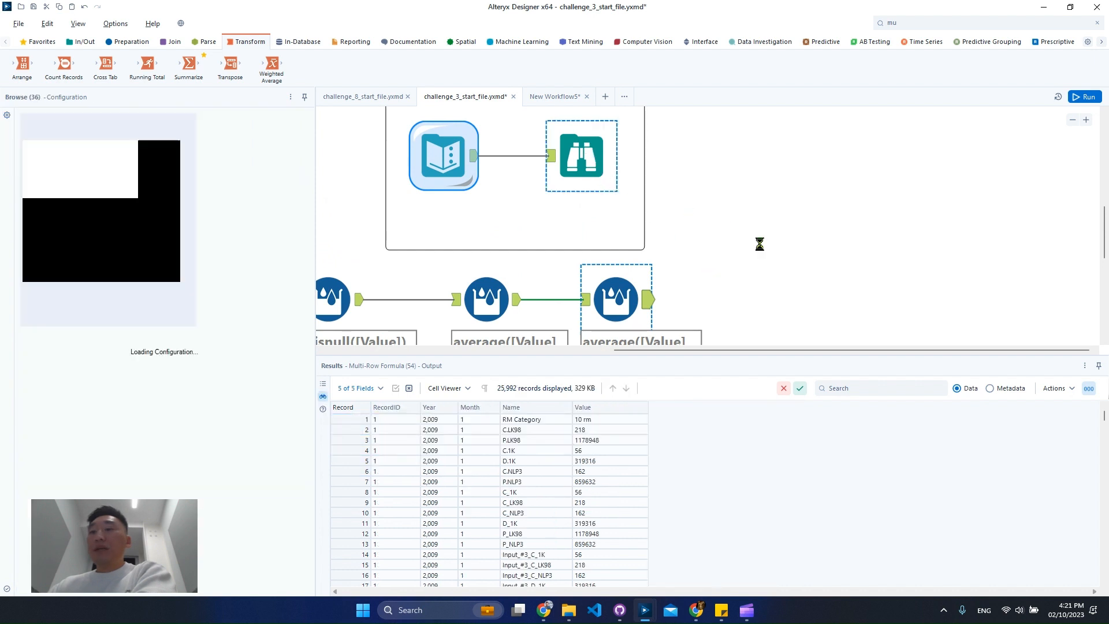
left_click(406, 425)
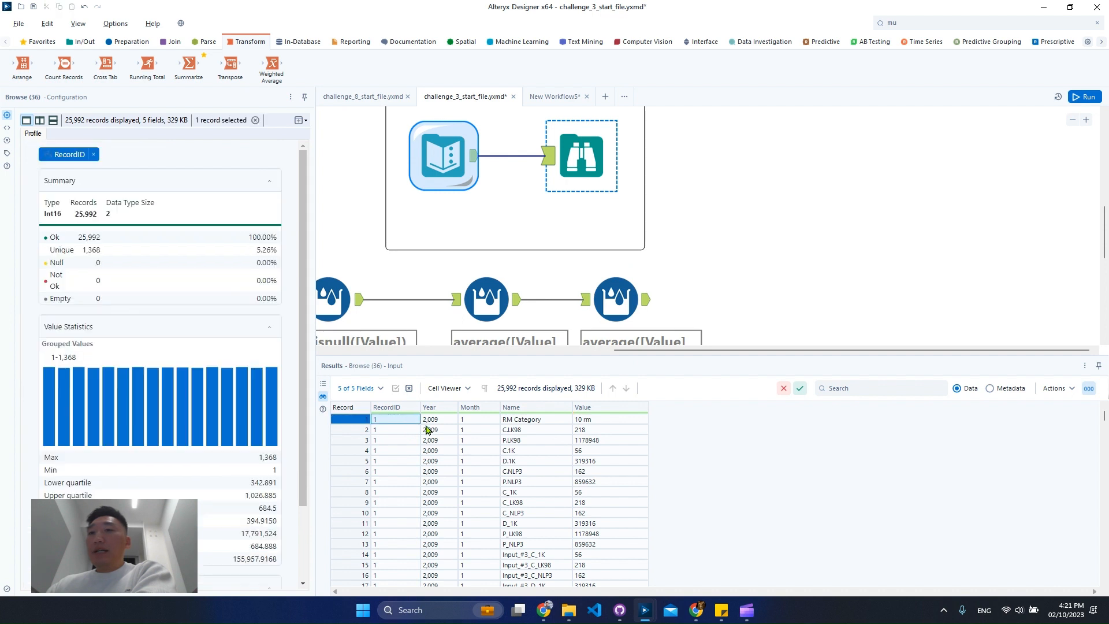
scroll(398, 462, "down", 5)
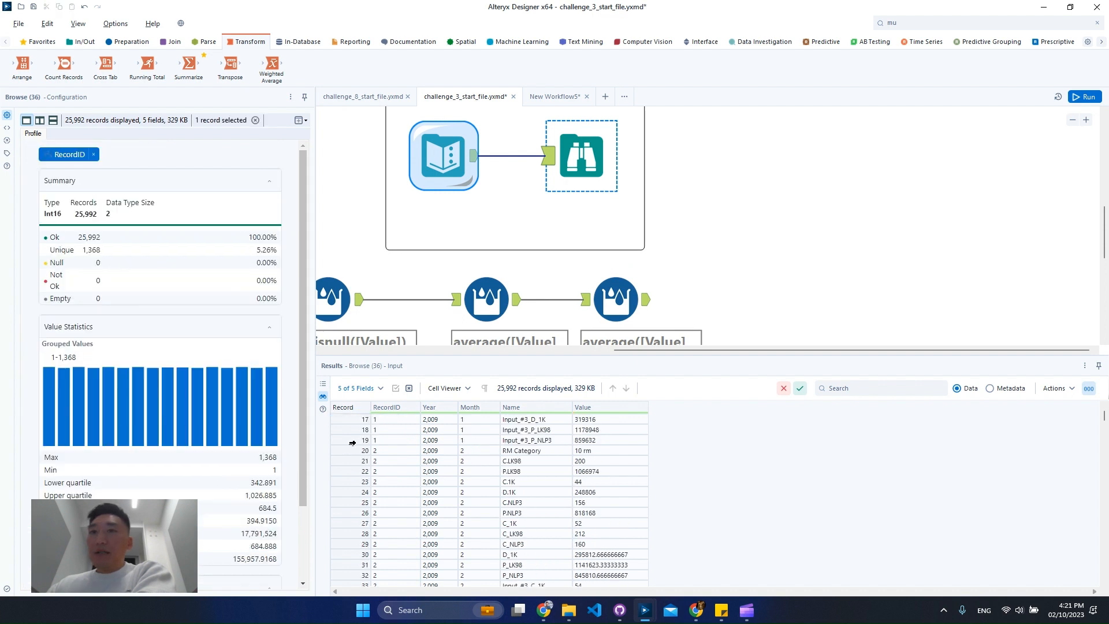
left_click_drag(352, 442, 346, 318)
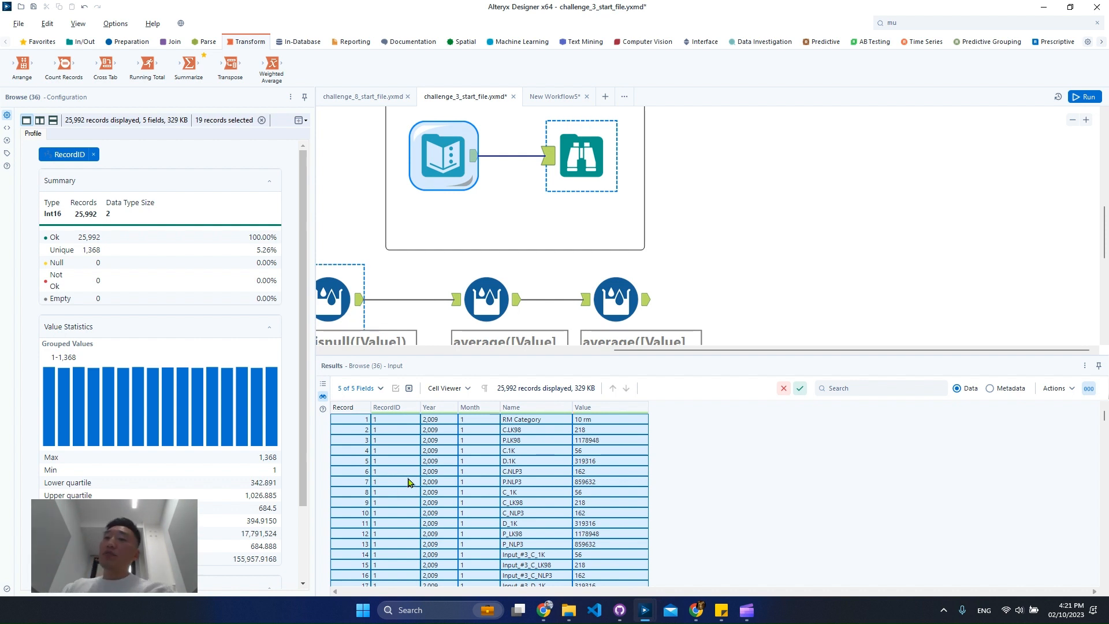
scroll(432, 470, "down", 2)
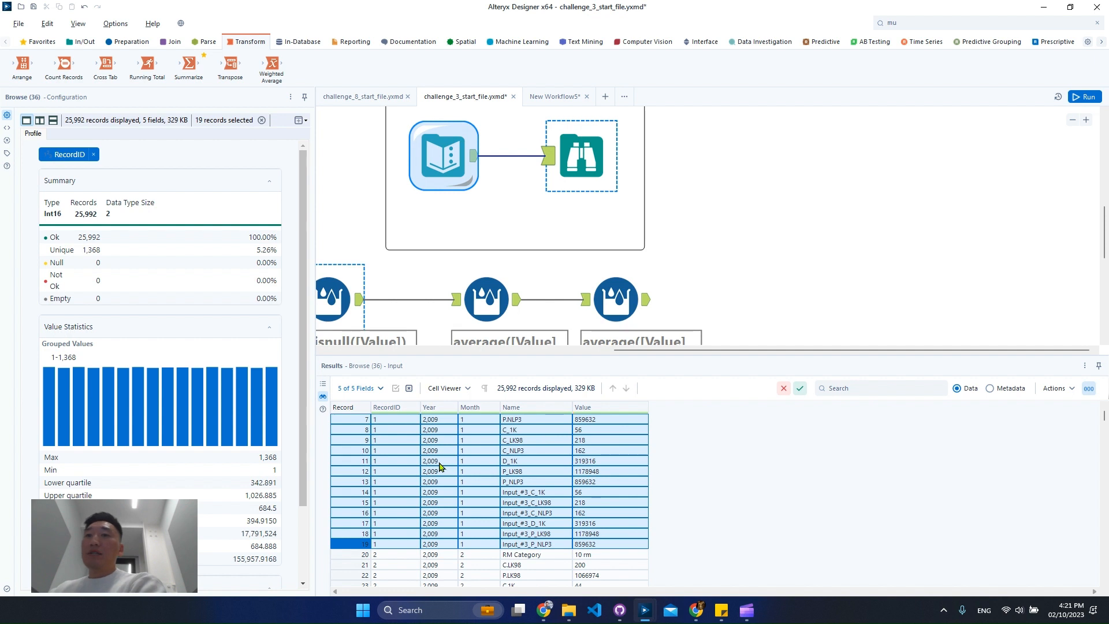
scroll(492, 490, "up", 2)
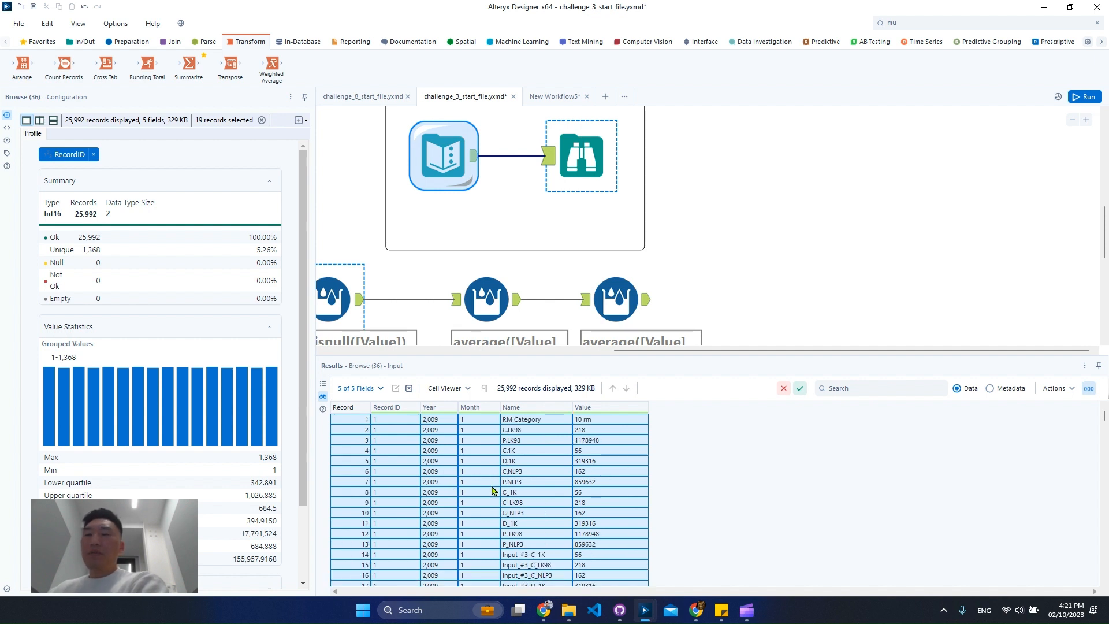
Connect a Transpose tool after the 6-month average formula, with Name, Year and Month as key columns and Value excluded from the data columns
left_click(649, 304)
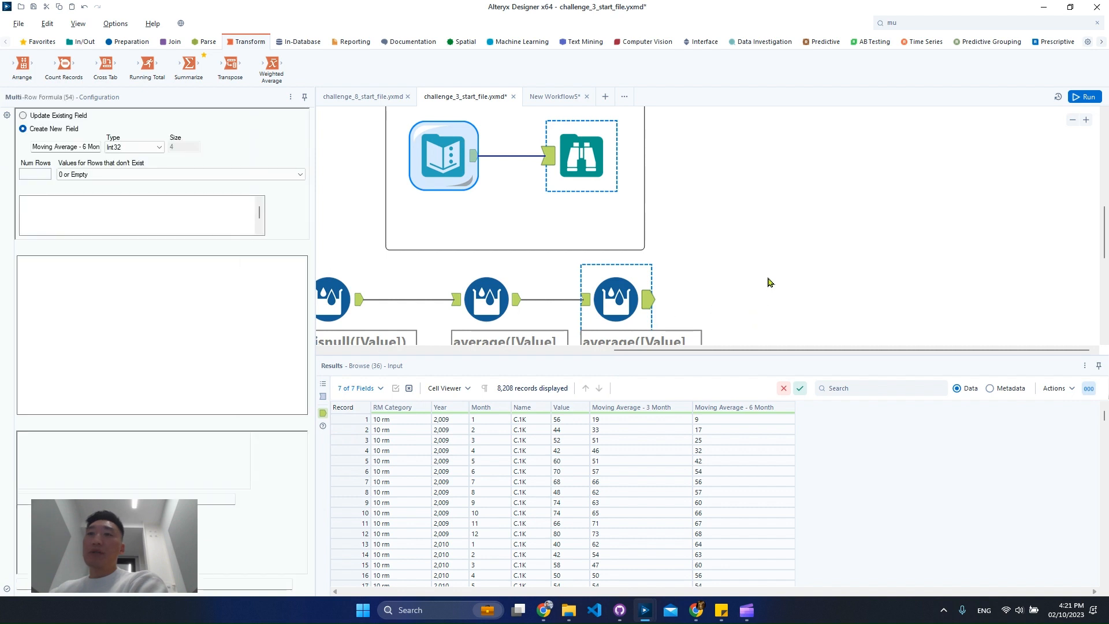
scroll(769, 282, "down", 1)
scroll(768, 281, "down", 2)
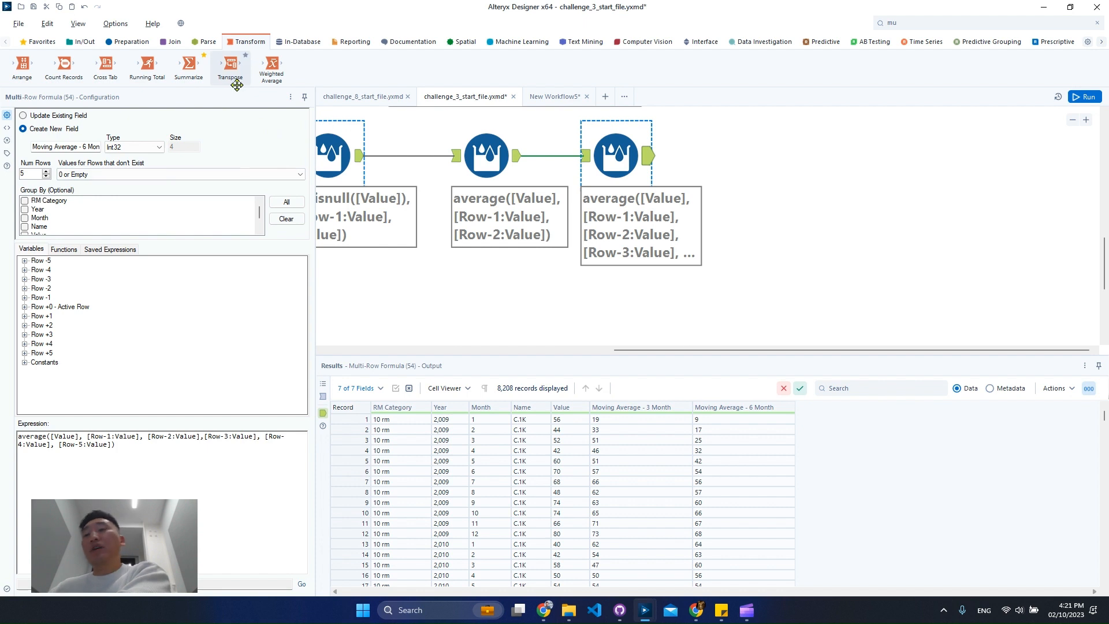
left_click_drag(231, 68, 761, 153)
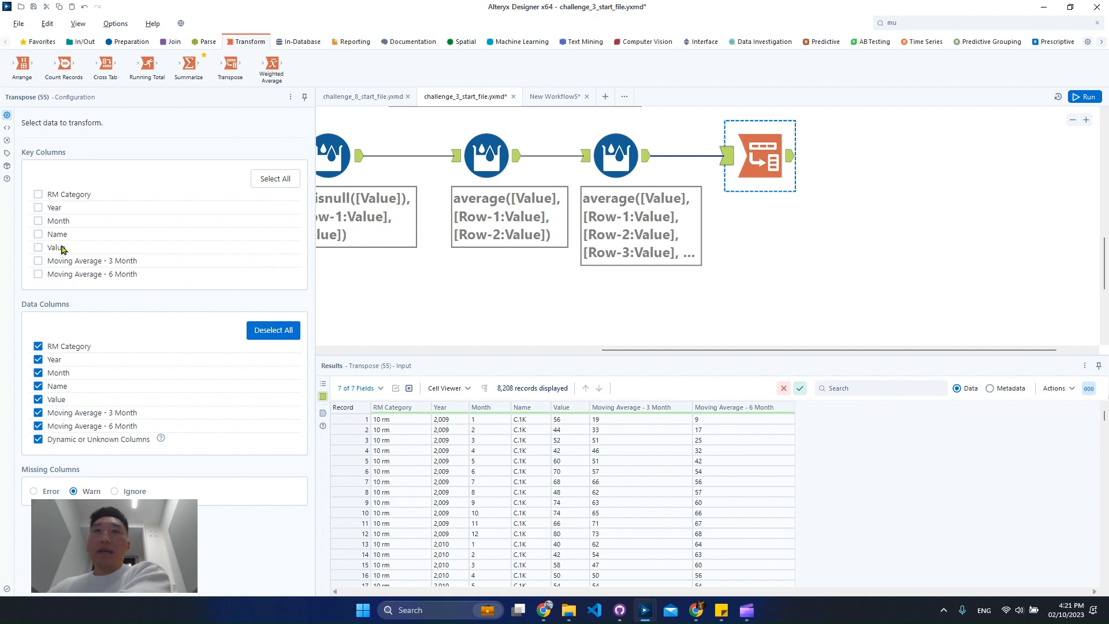
left_click(39, 234)
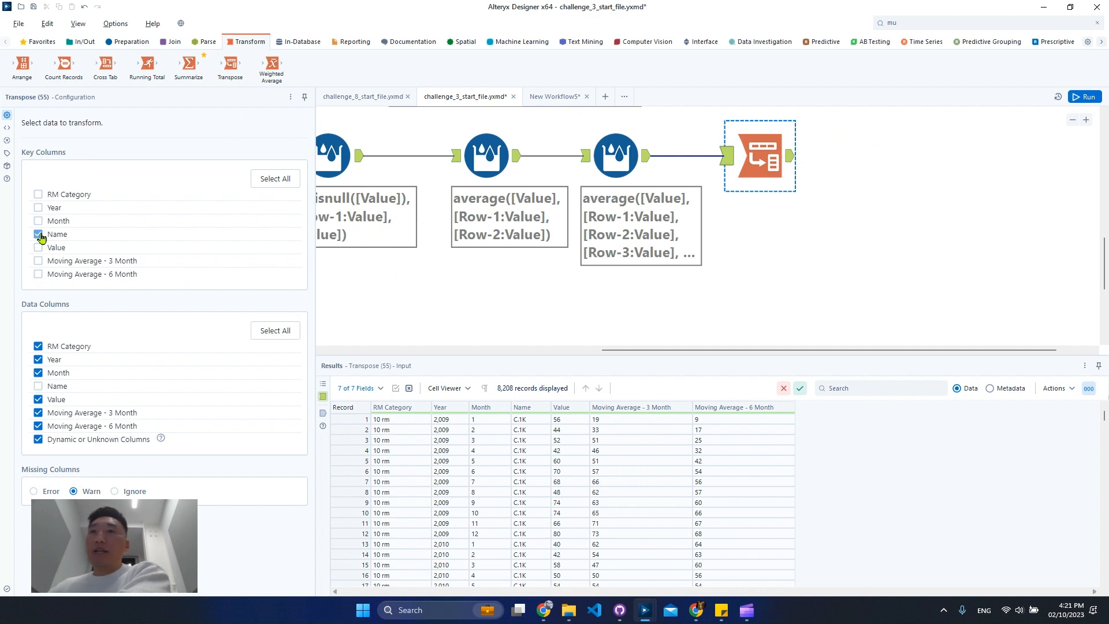
left_click(38, 208)
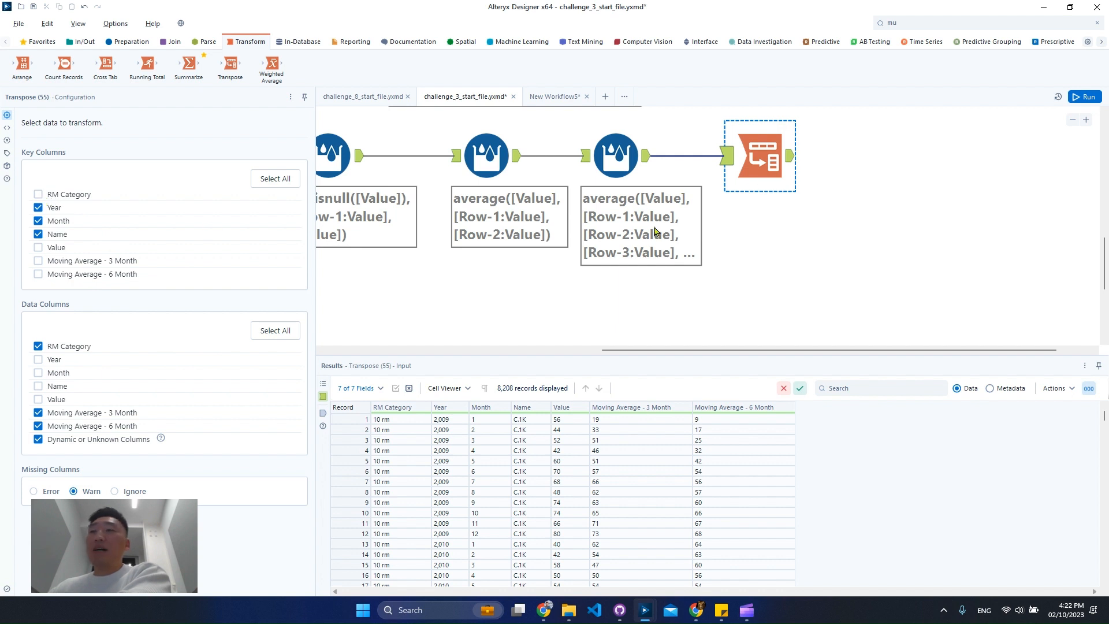
Run the workflow and check the first record of the Transpose output
left_click(1086, 97)
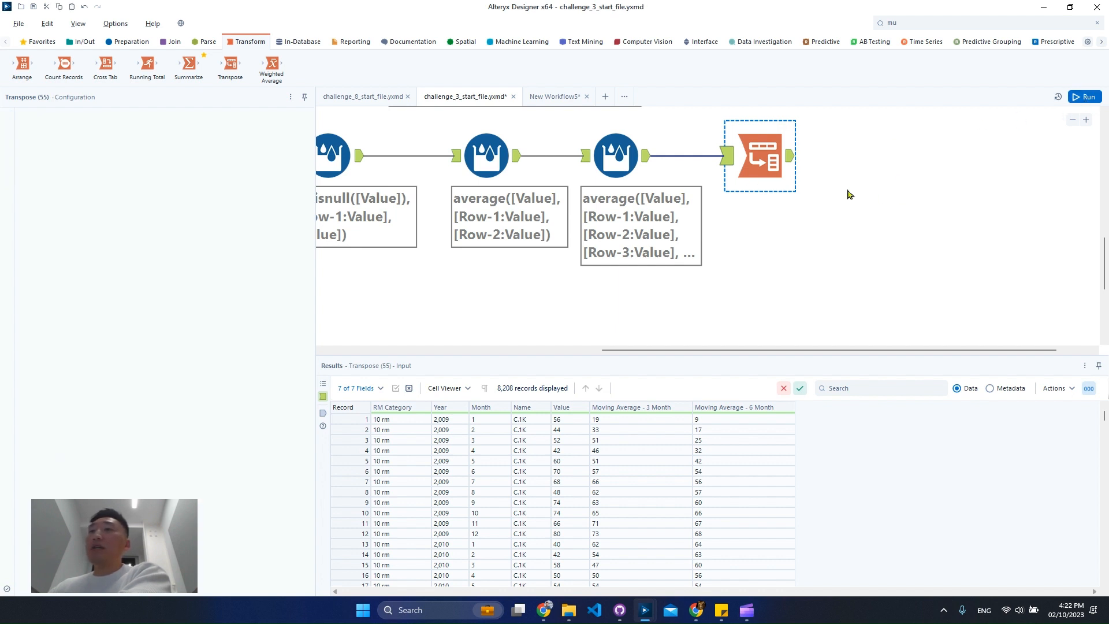
left_click(794, 161)
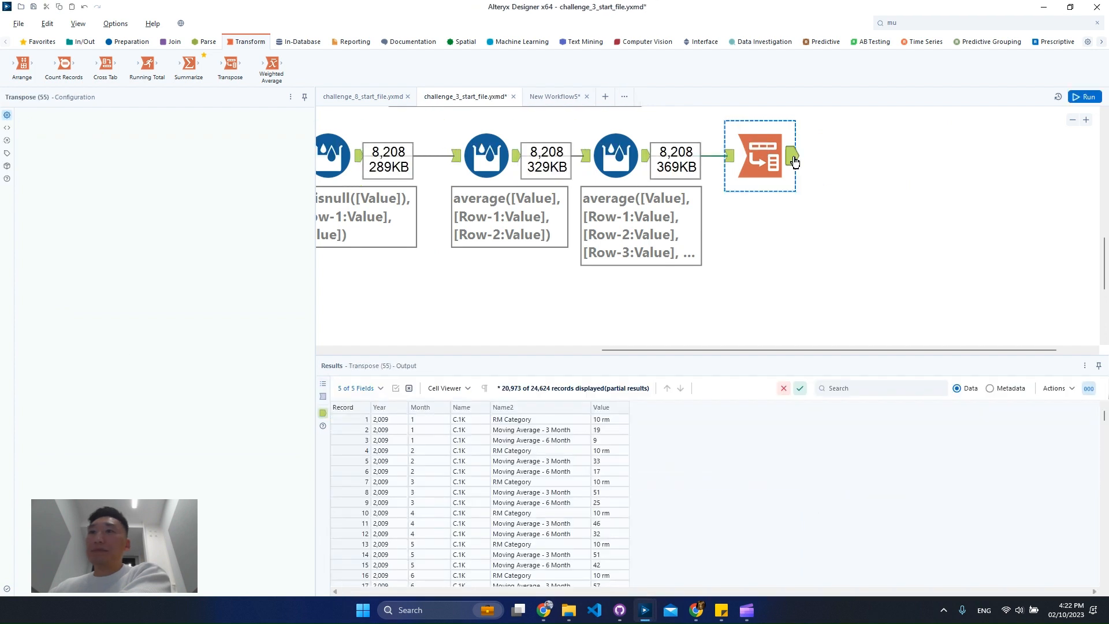
left_click(353, 416)
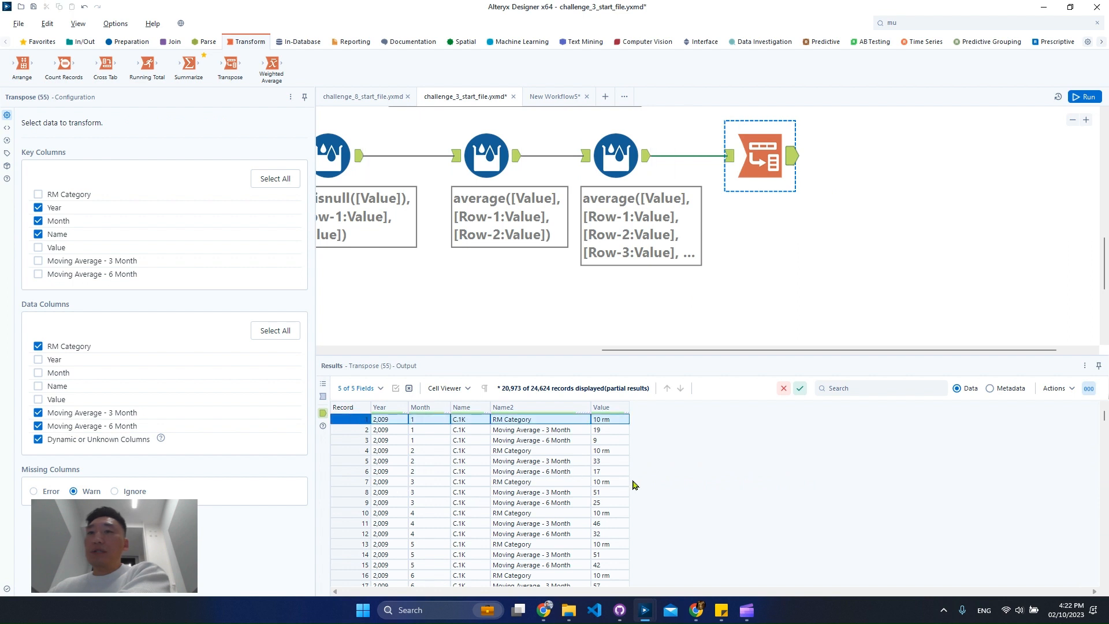
Find the Sort tool and connect it after the Transpose tool
left_click(930, 22)
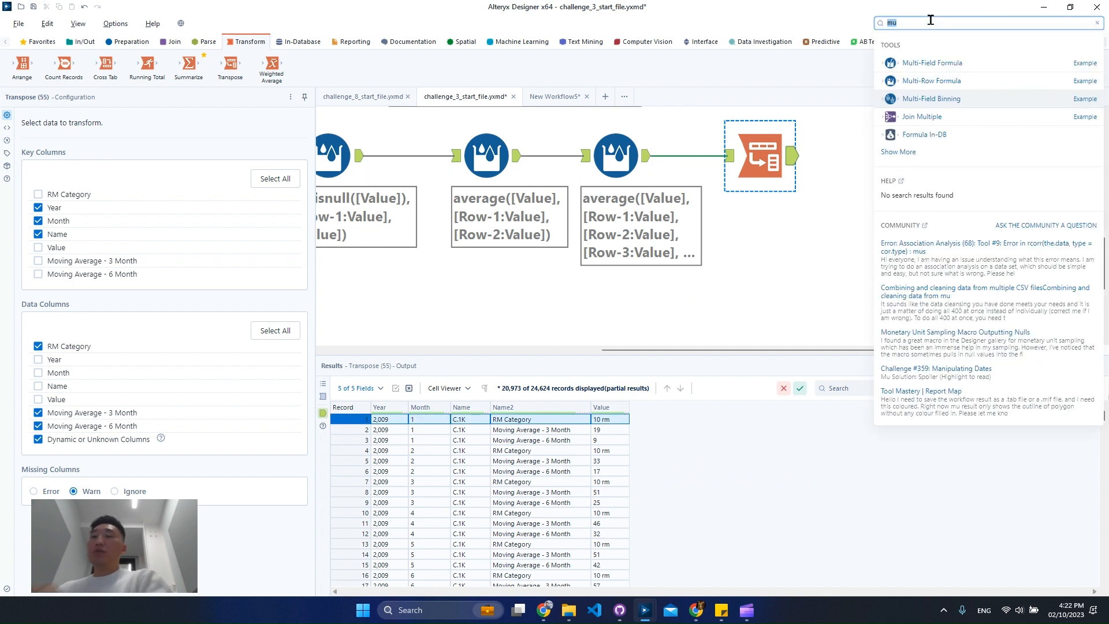
key("BackSpace")
key("BackSpace")
type("sort")
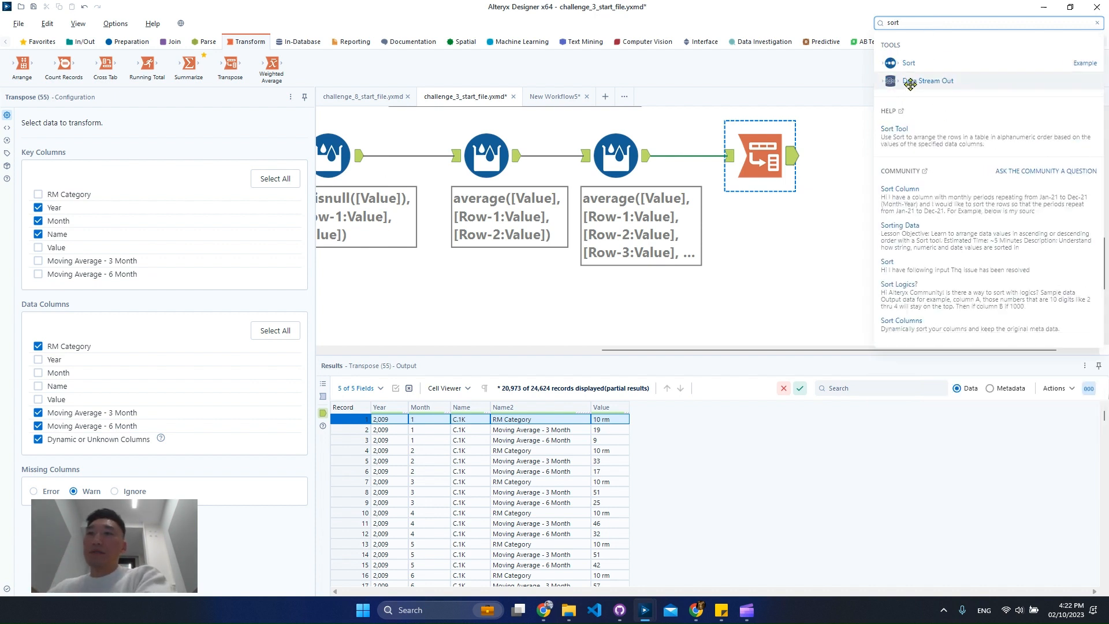
left_click_drag(921, 67, 863, 155)
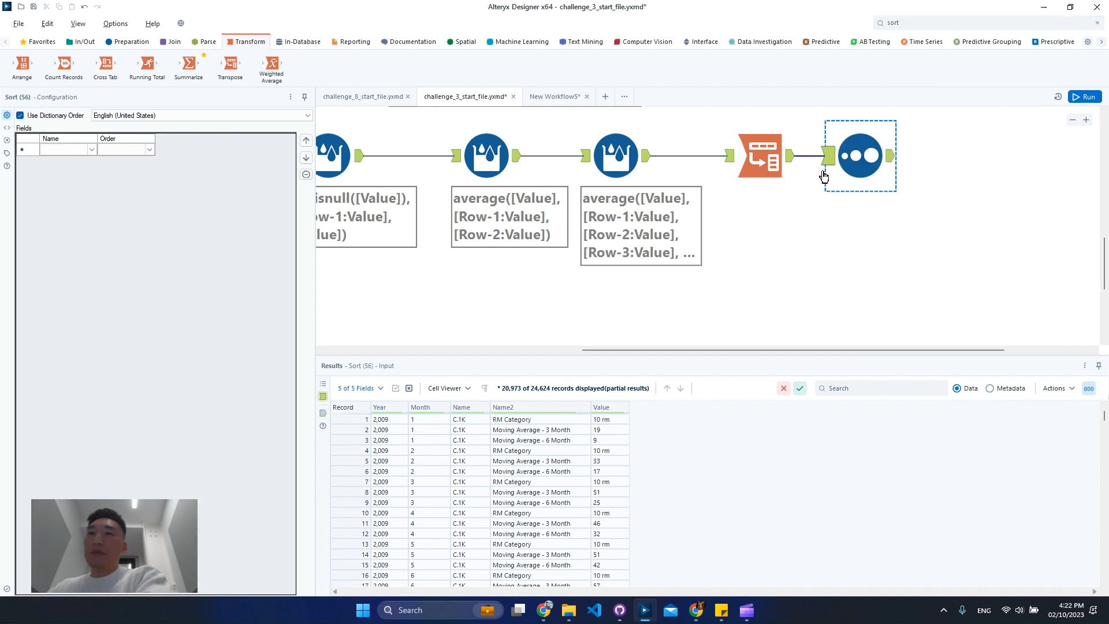
Add RM Category to the Transpose tool's key columns
left_click(748, 156)
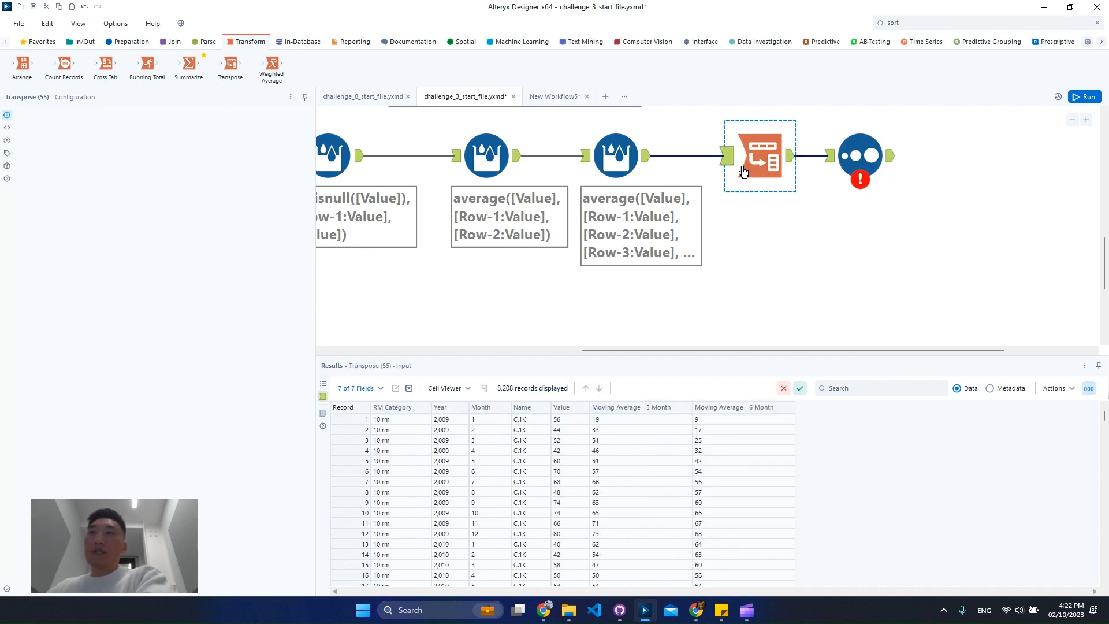
left_click(38, 195)
left_click(872, 144)
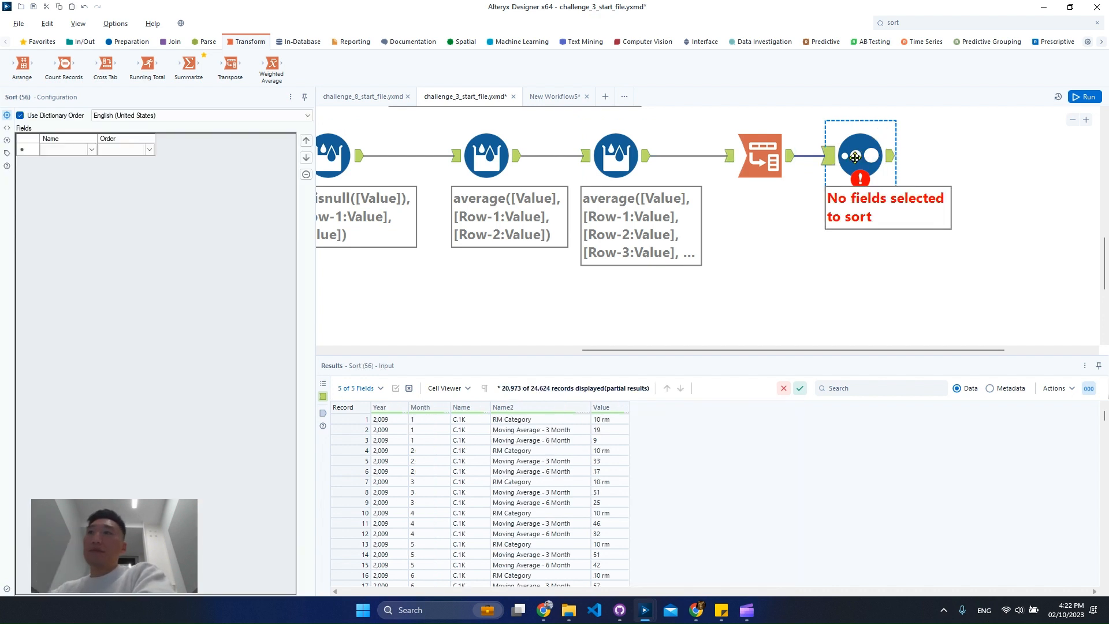
Space the Sort tool further from Transpose and set its sort fields to RM Category, Year and Month
left_click_drag(854, 157, 911, 158)
left_click(91, 149)
left_click(91, 149)
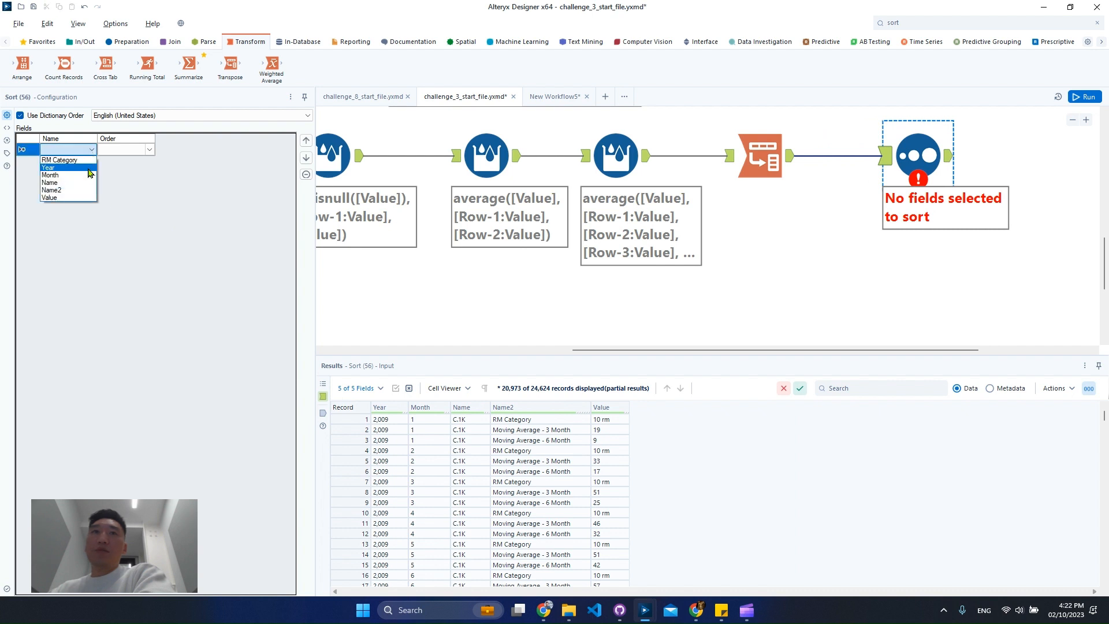
left_click(91, 164)
left_click(90, 163)
left_click(92, 163)
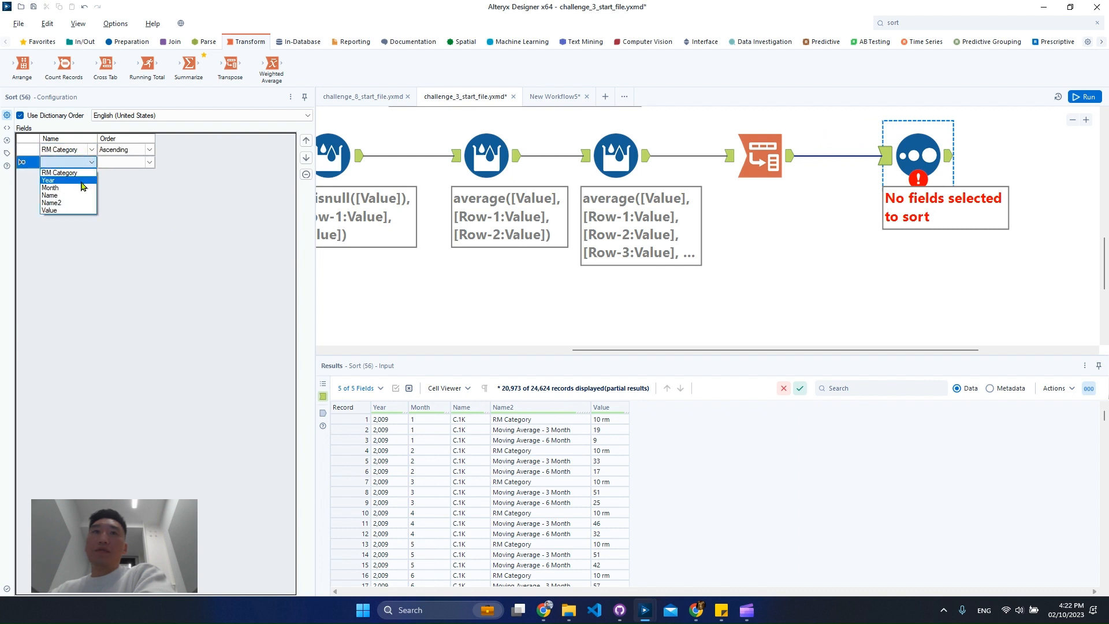
left_click(95, 174)
left_click(91, 174)
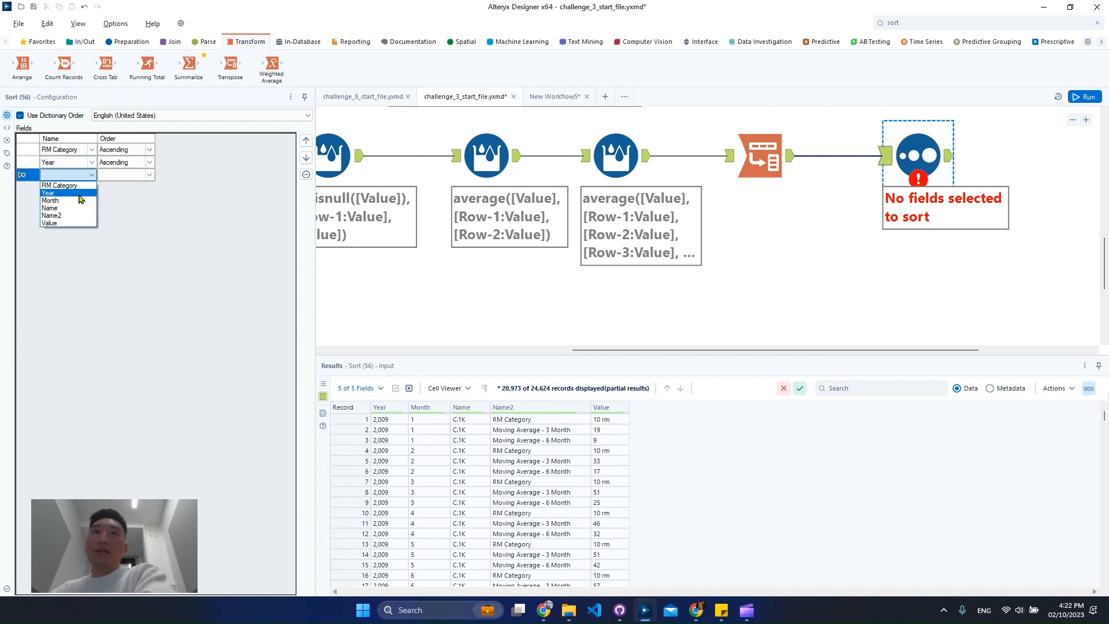
left_click(78, 202)
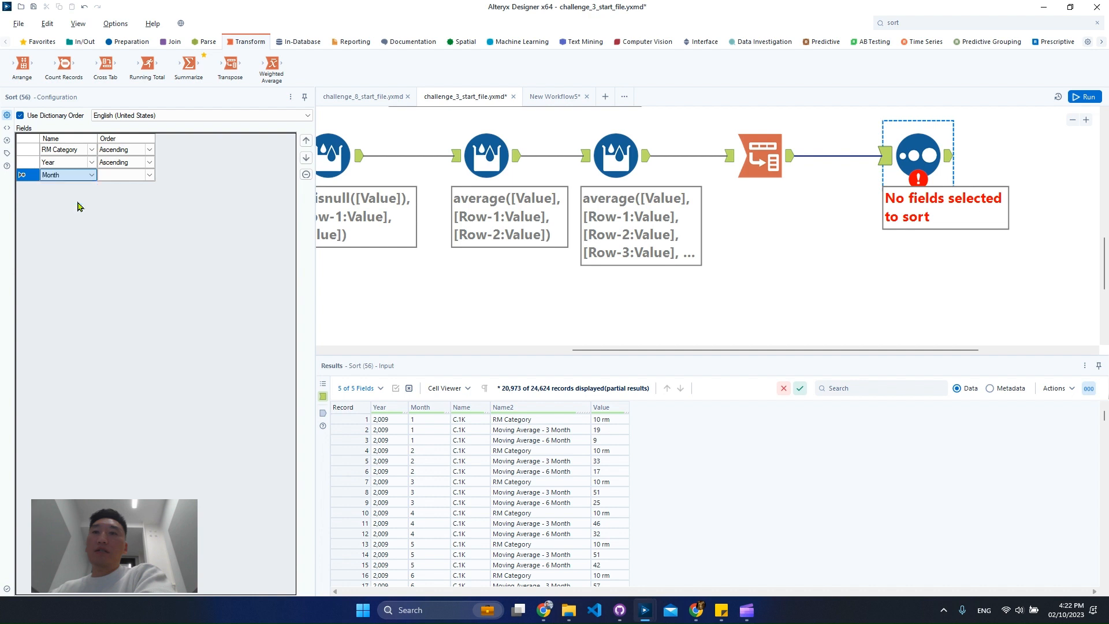
Add Name2 in ascending order as the fourth sort field and run the workflow
left_click(556, 429)
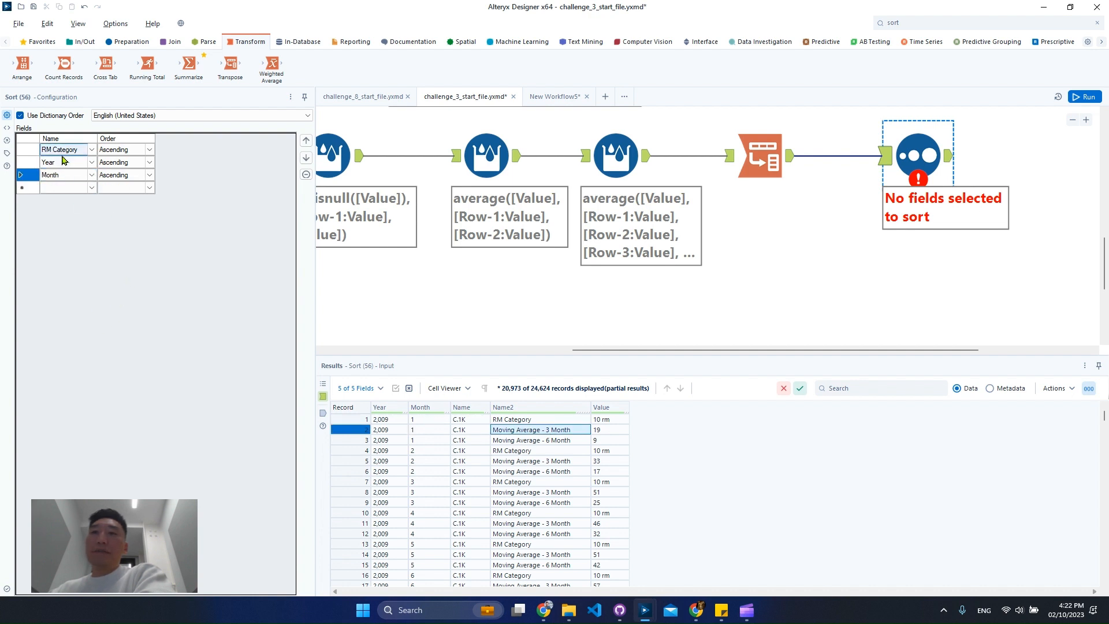
left_click(91, 187)
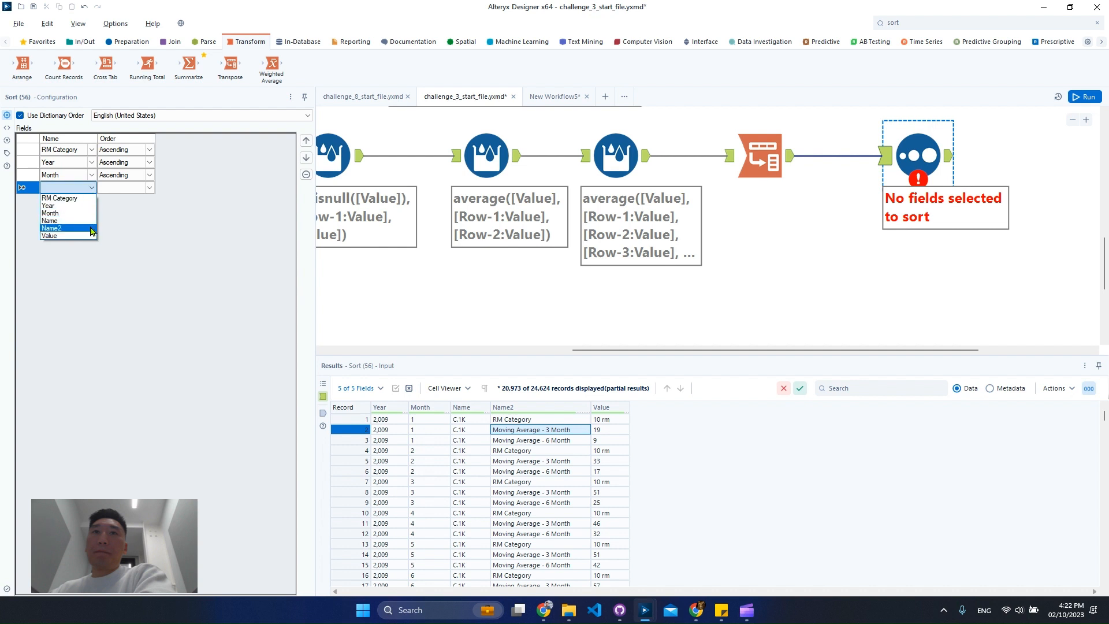
left_click(92, 228)
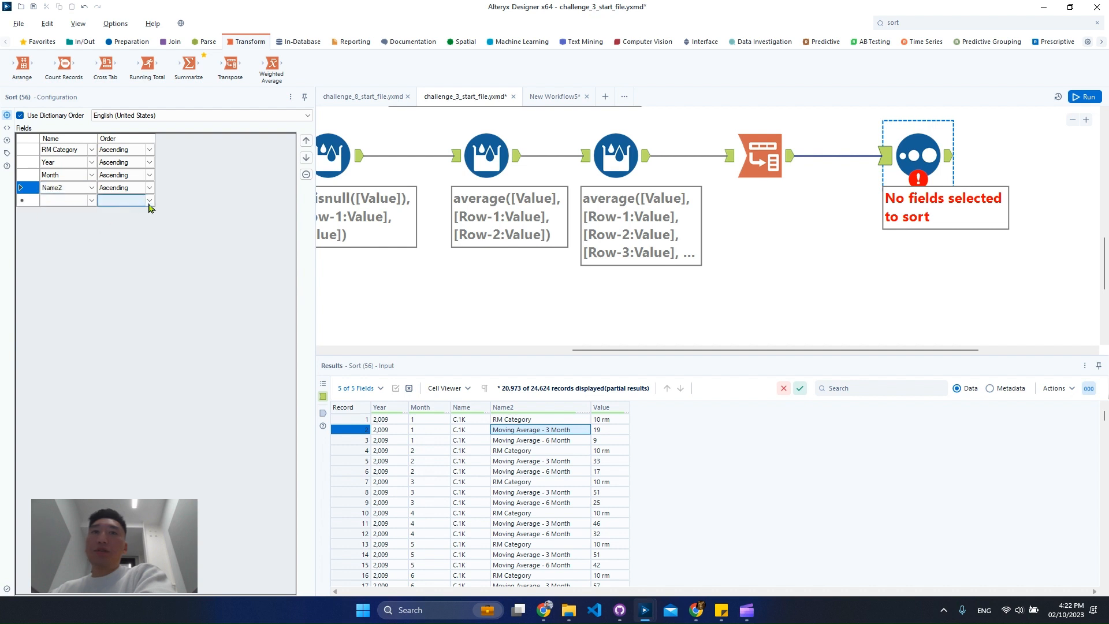
left_click(1085, 96)
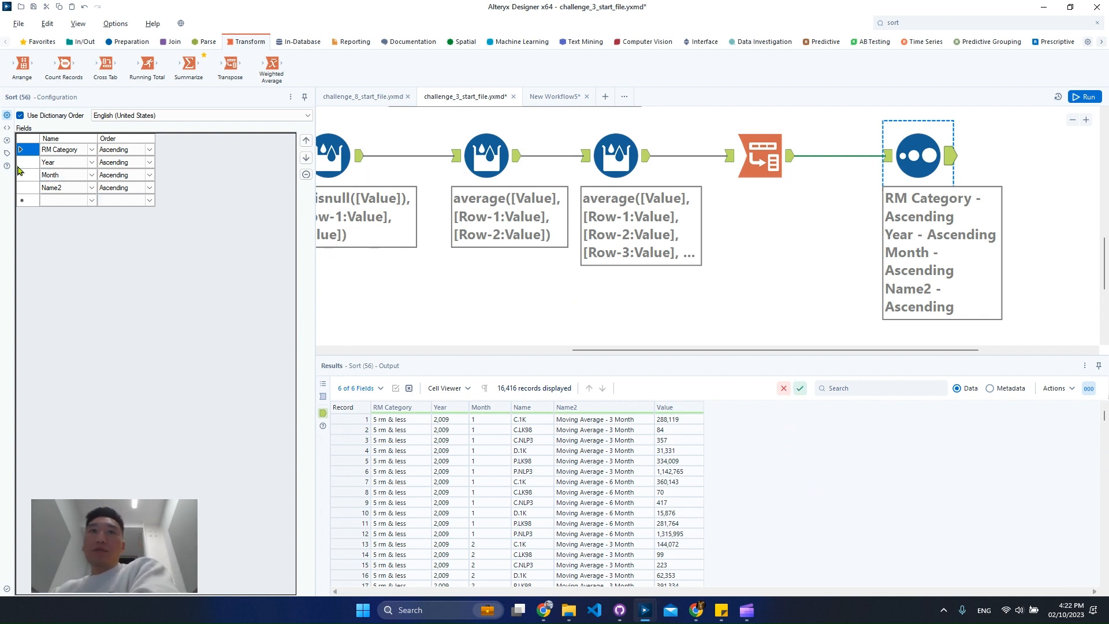
Add Name as an ascending sort field and move it up directly below RM Category
left_click(90, 200)
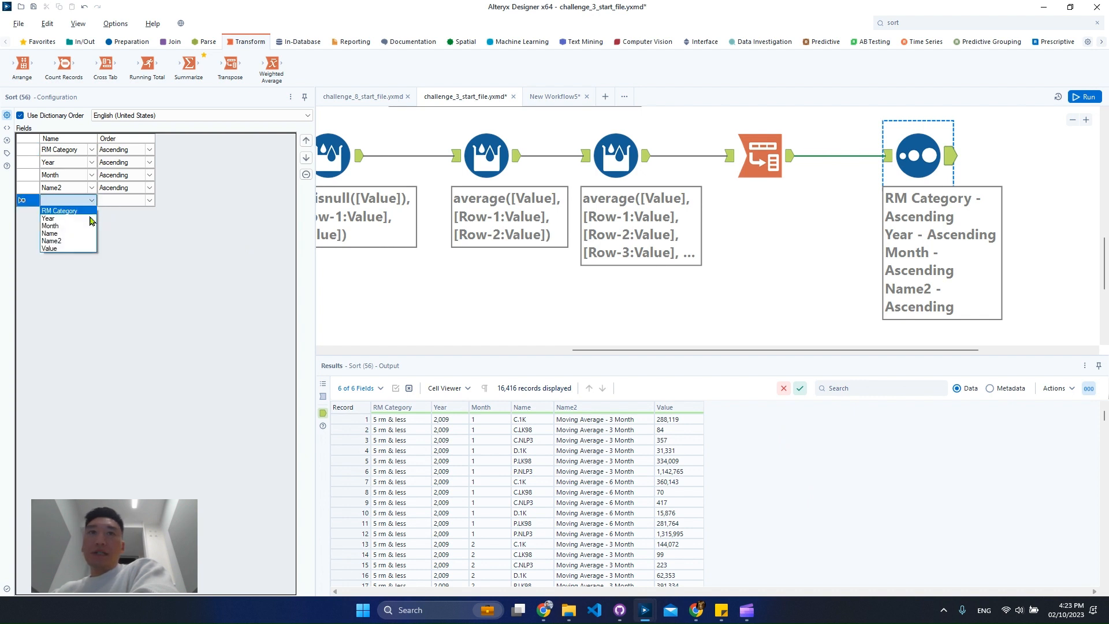
left_click(57, 234)
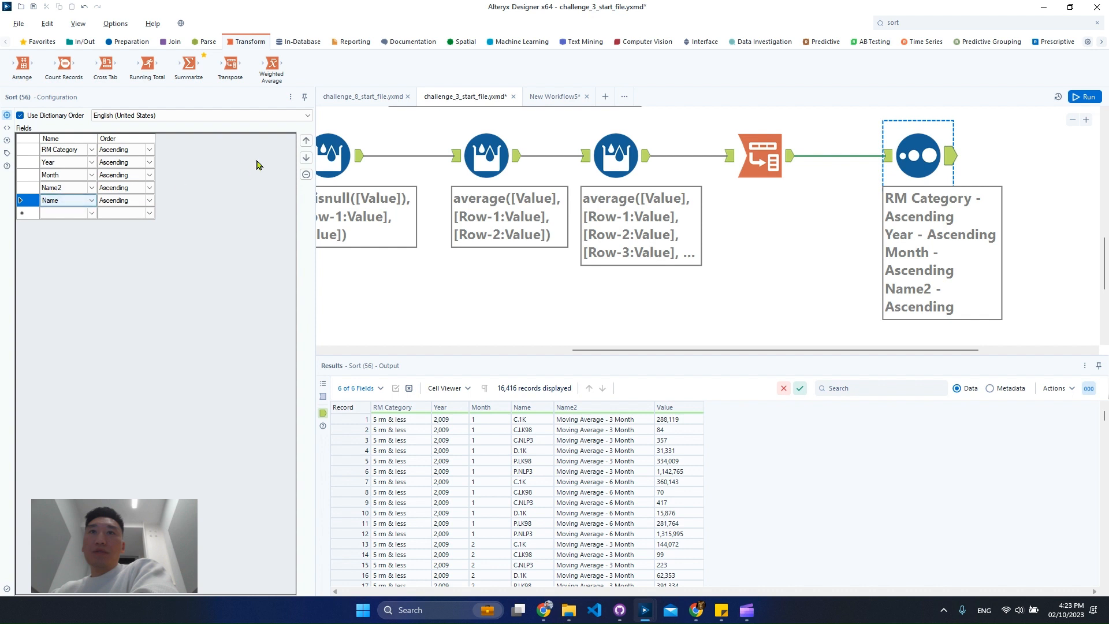
left_click(306, 141)
left_click(306, 141)
left_click(305, 141)
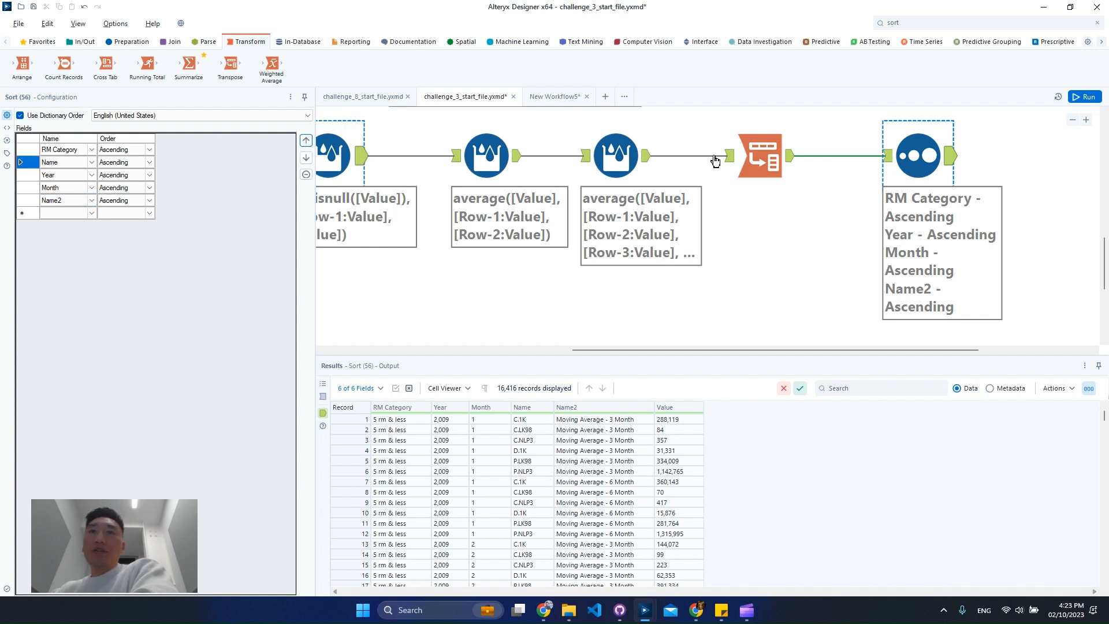
Run the workflow and view the Sort output in an enlarged results area
left_click(892, 254)
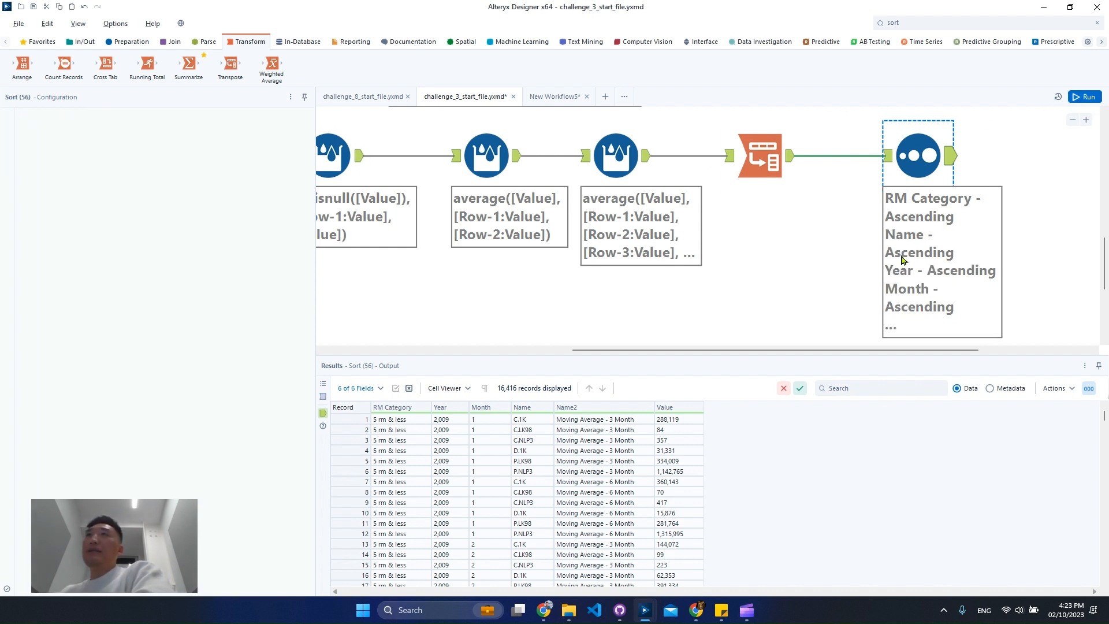
key("ctrl+r")
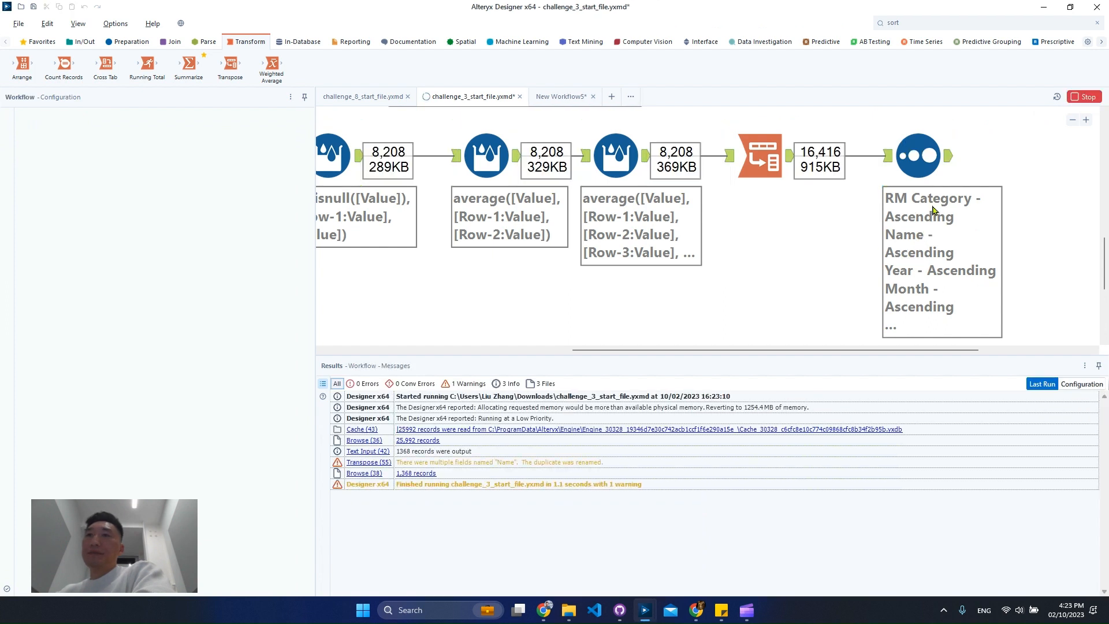
left_click(948, 161)
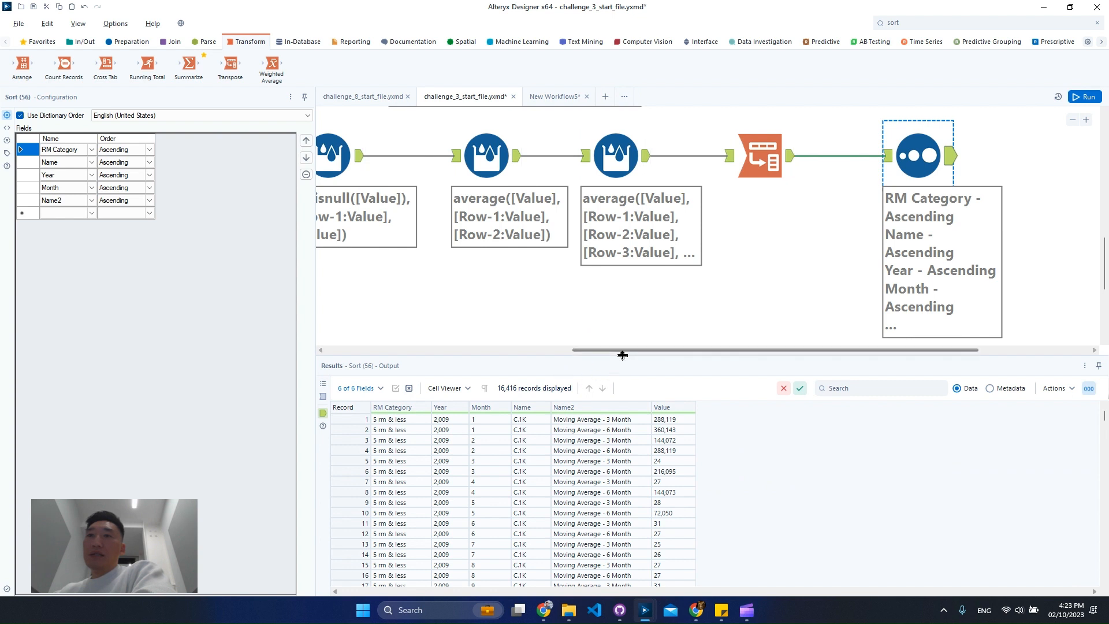
left_click_drag(624, 354, 638, 322)
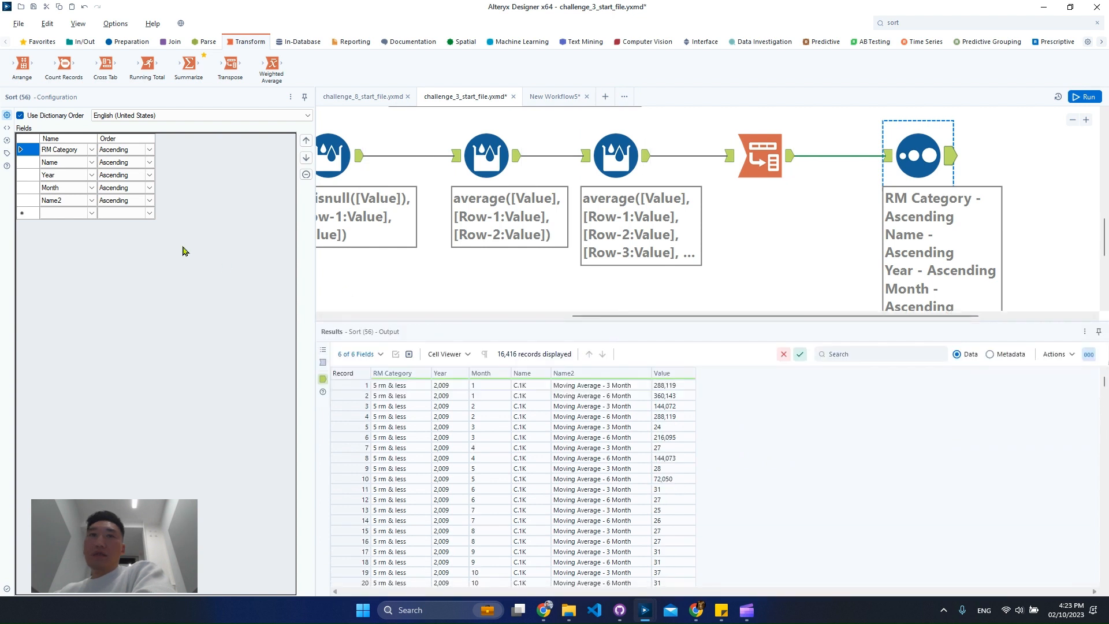
Move the Name2 sort field above Year and Month, rerun the workflow and open the Sort output
left_click(79, 202)
left_click(306, 140)
left_click(306, 140)
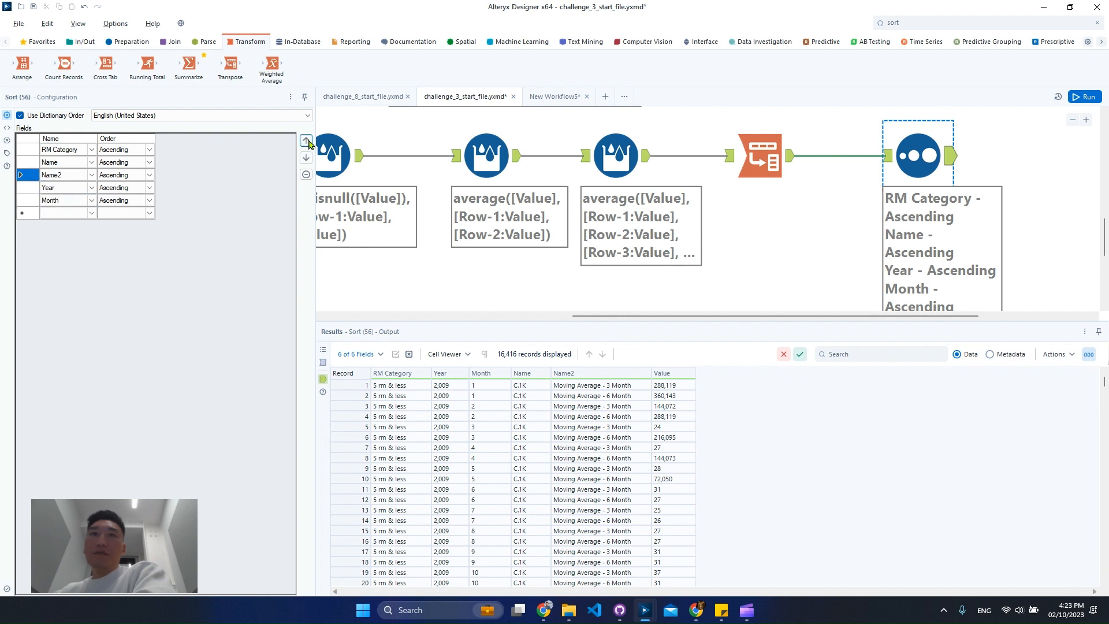
left_click(1088, 98)
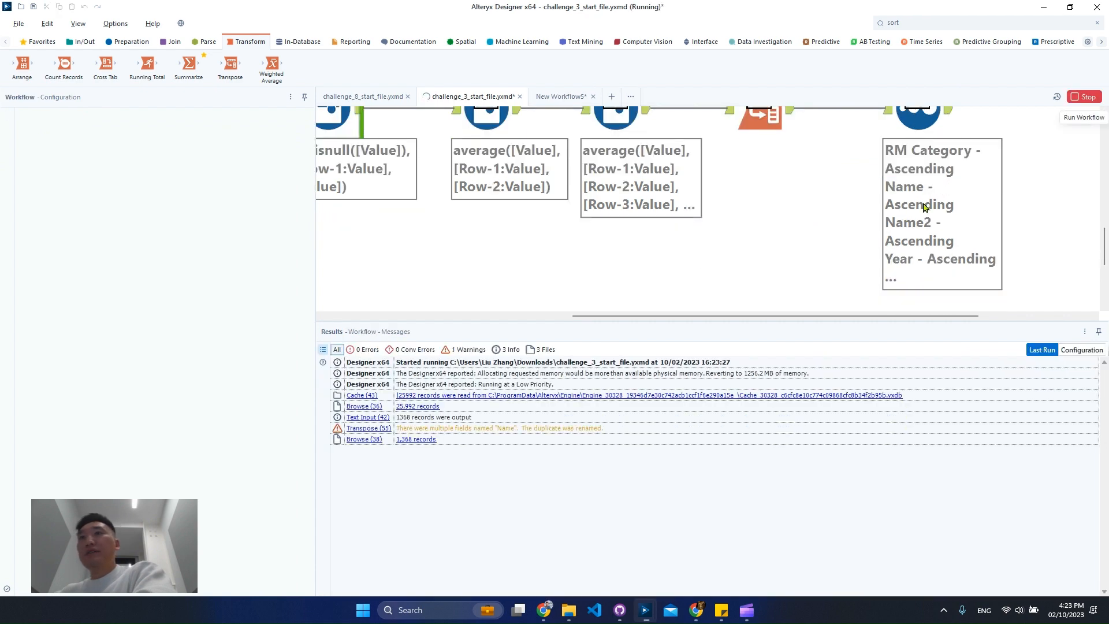
scroll(924, 226, "up", 1)
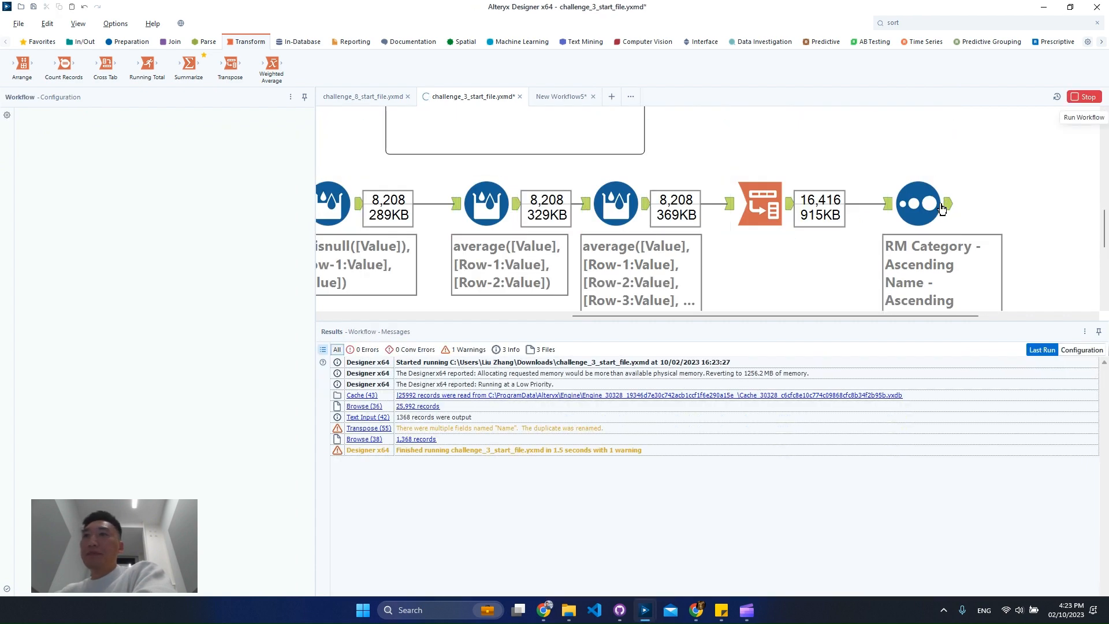
left_click(941, 209)
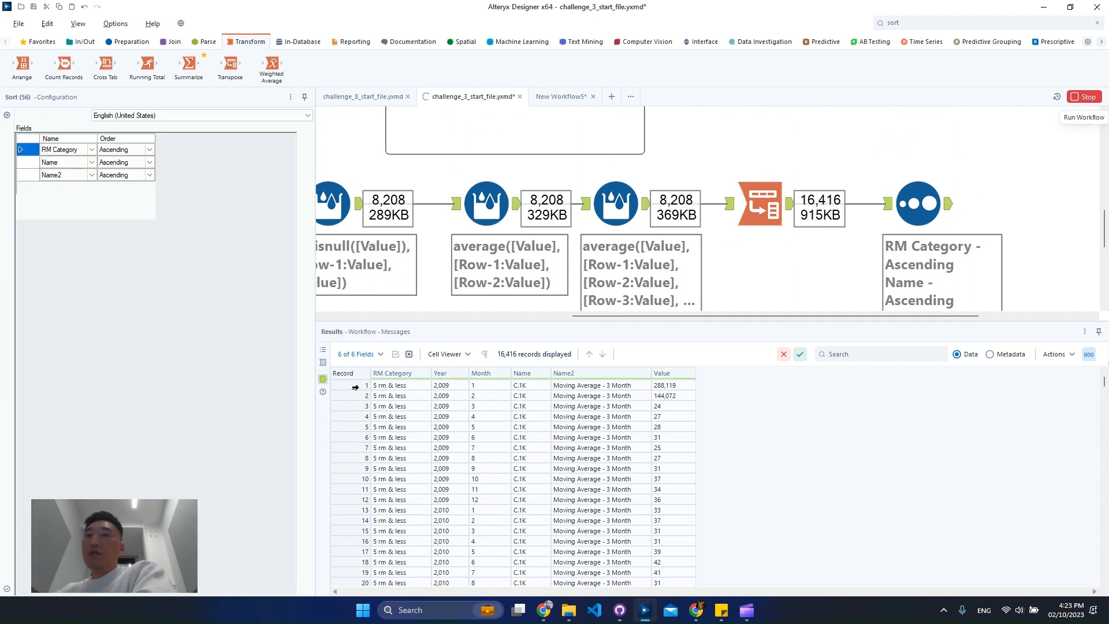
Examine how the sorted output lists the C.1K rows of the 3-month moving average by year and month
left_click(354, 387)
left_click(521, 388)
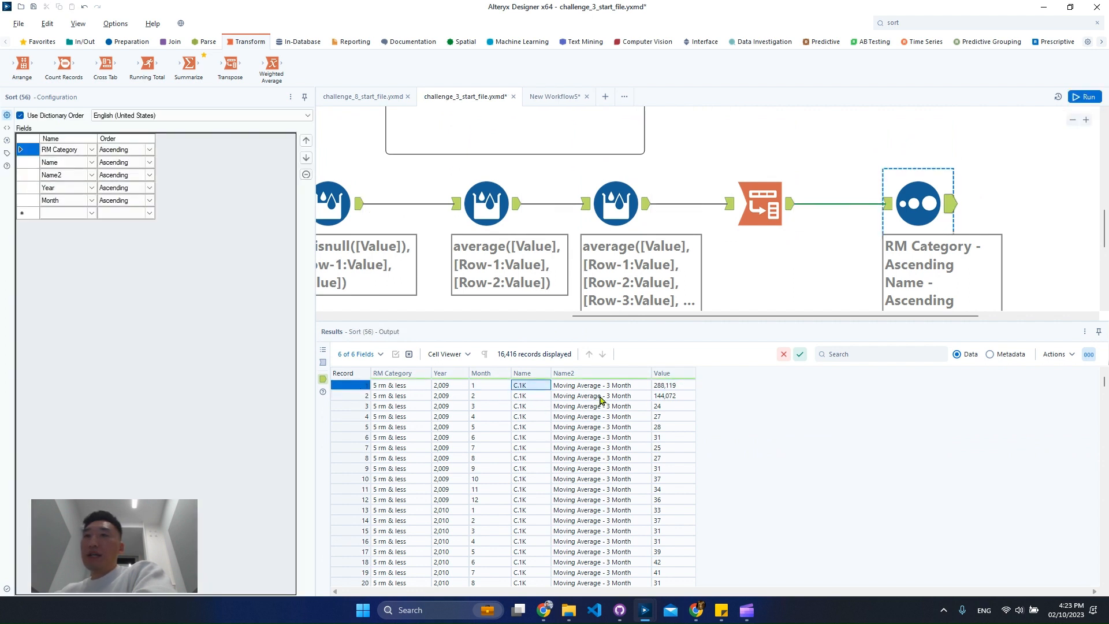
left_click_drag(361, 385, 354, 572)
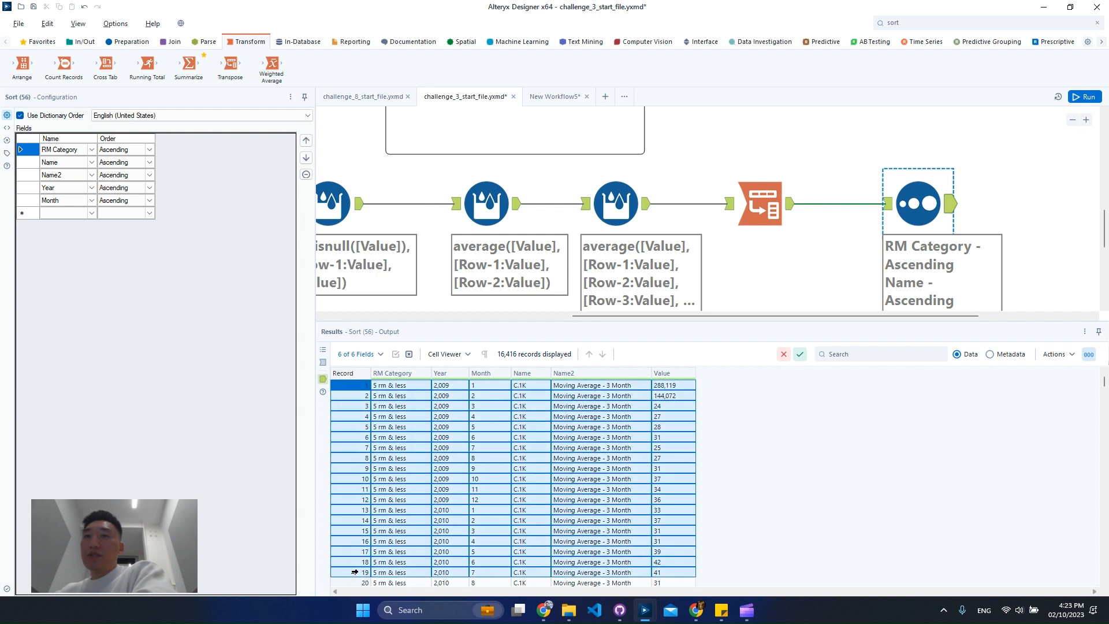
scroll(784, 472, "down", 4)
left_click(784, 472)
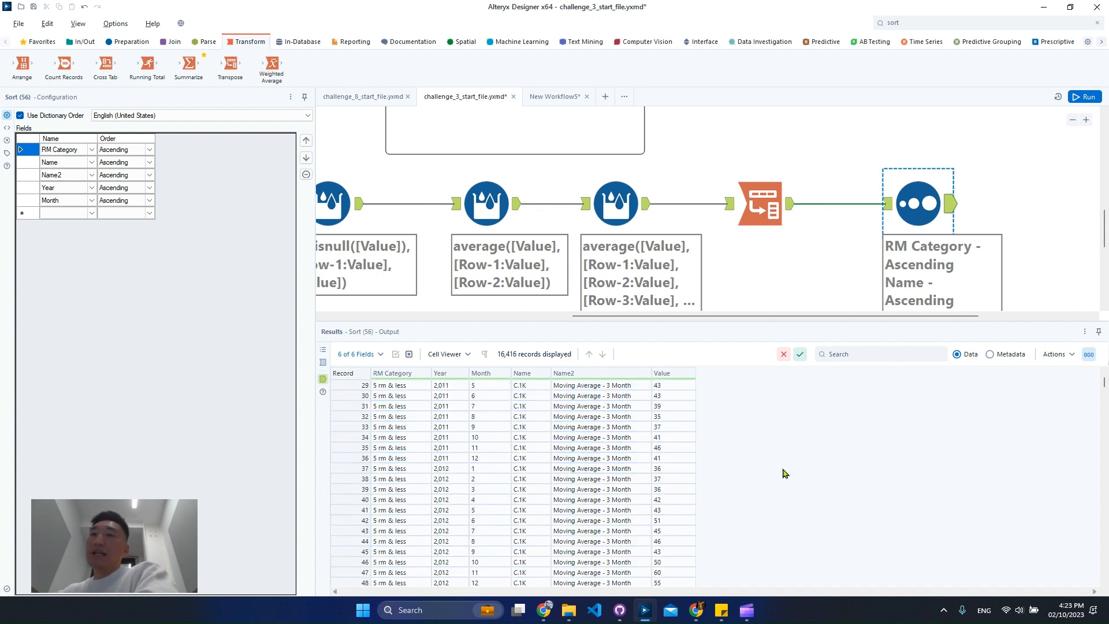
Examine the sorted C.1K rows where the 3-month moving averages end and the 6-month ones begin, checking the early 2009 values
scroll(716, 465, "down", 18)
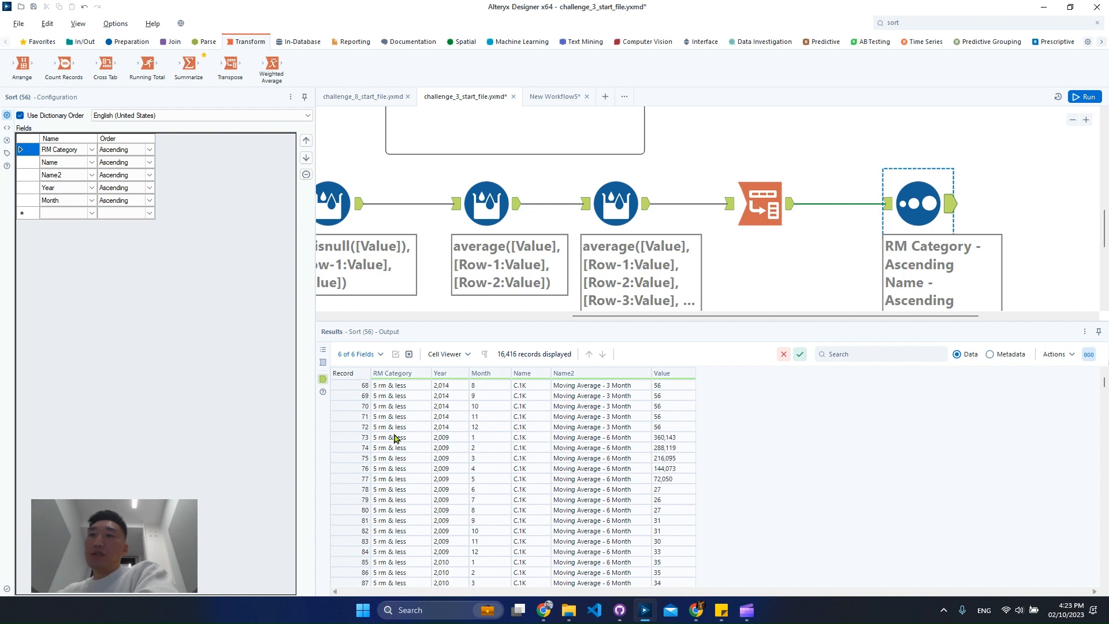
left_click_drag(395, 439, 404, 588)
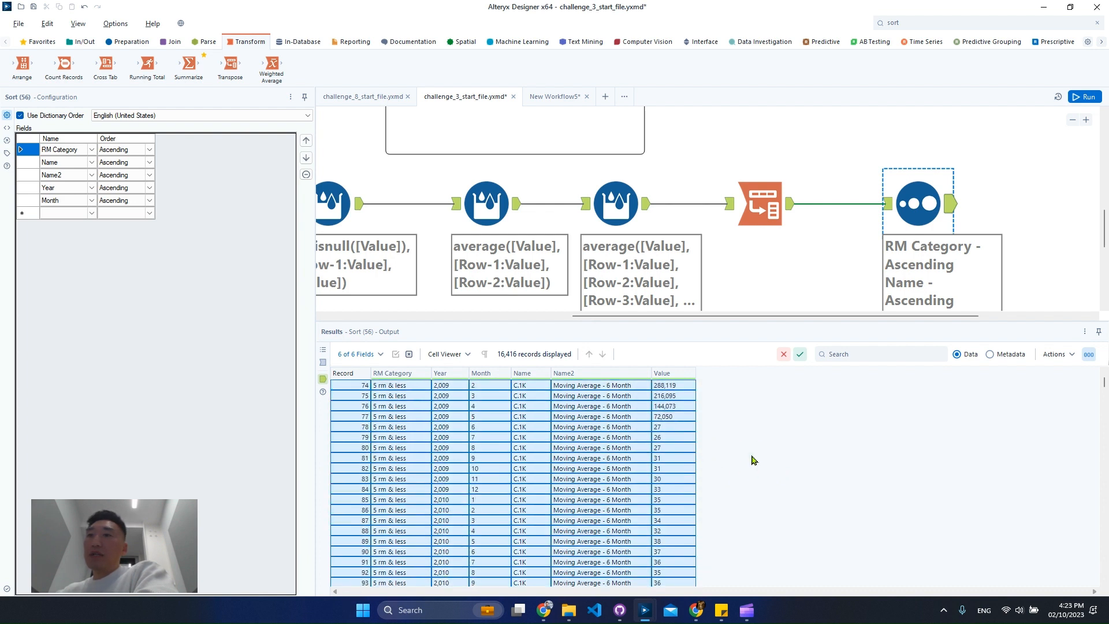
scroll(754, 462, "up", 2)
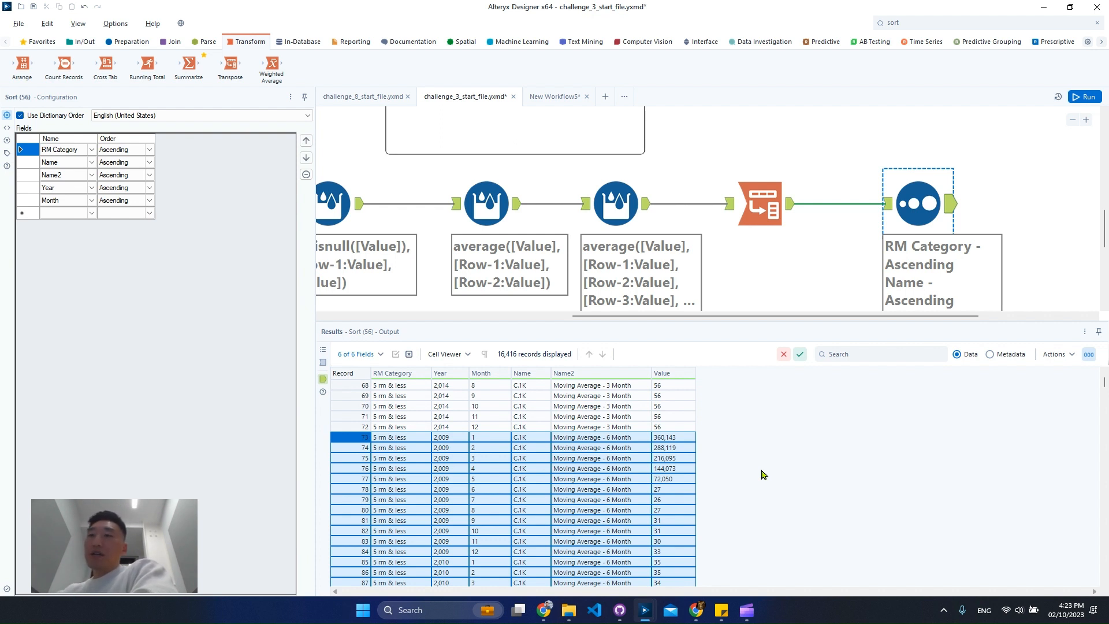
left_click(670, 439)
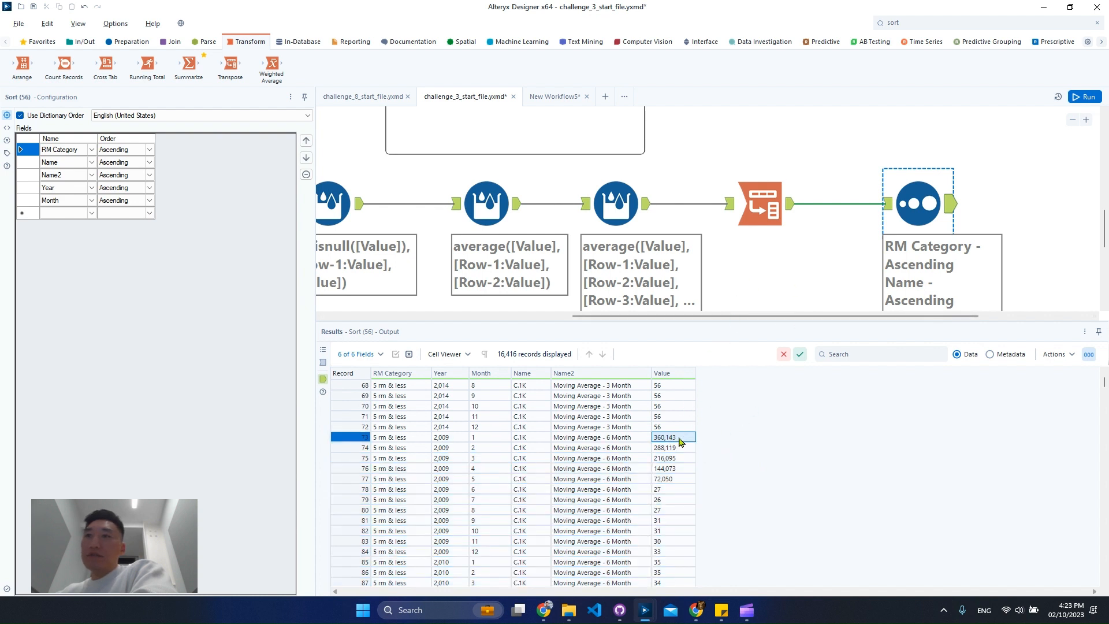
left_click(673, 472)
scroll(673, 470, "down", 3)
scroll(670, 445, "up", 2)
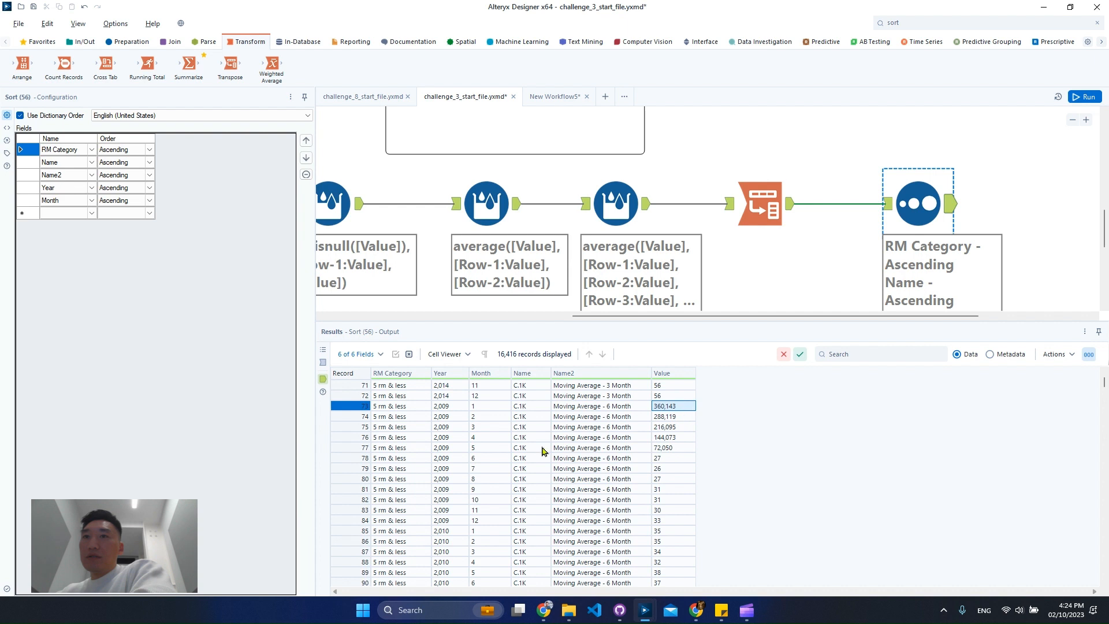
left_click(443, 407)
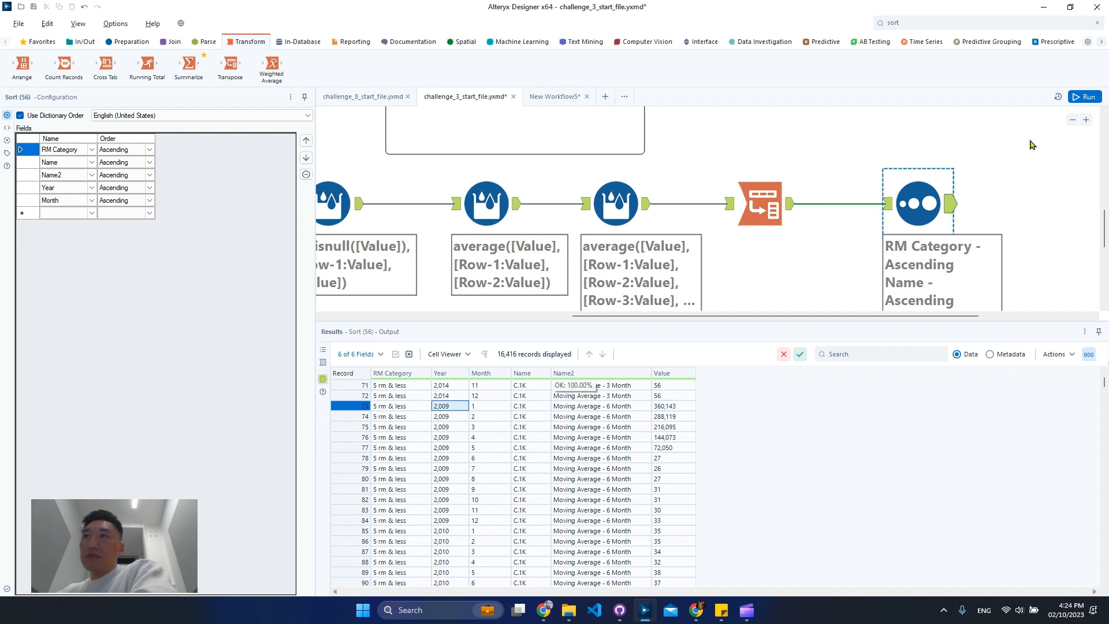
Open the first Transpose tool's output and examine a 10 rm row's category, name and value
left_click(1072, 120)
left_click_drag(622, 318, 469, 318)
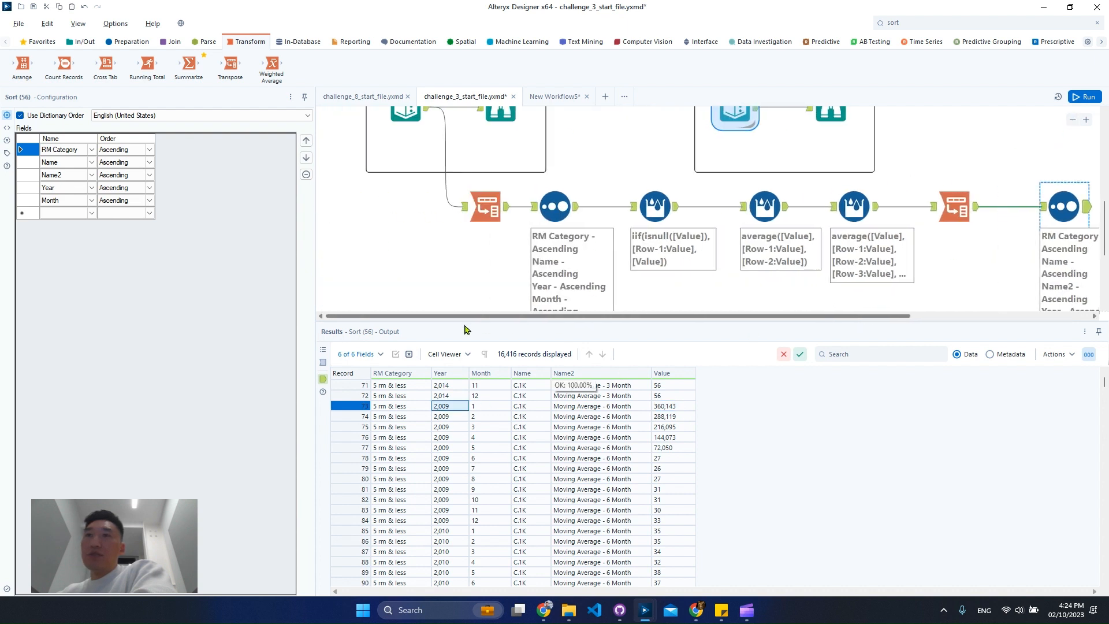
left_click(504, 219)
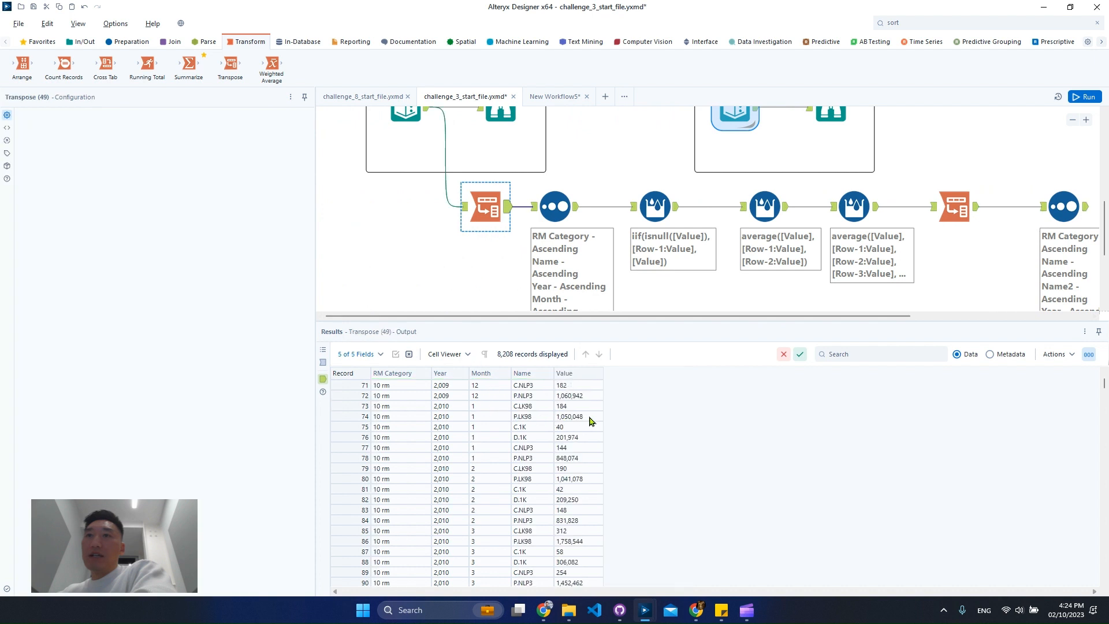
left_click(580, 398)
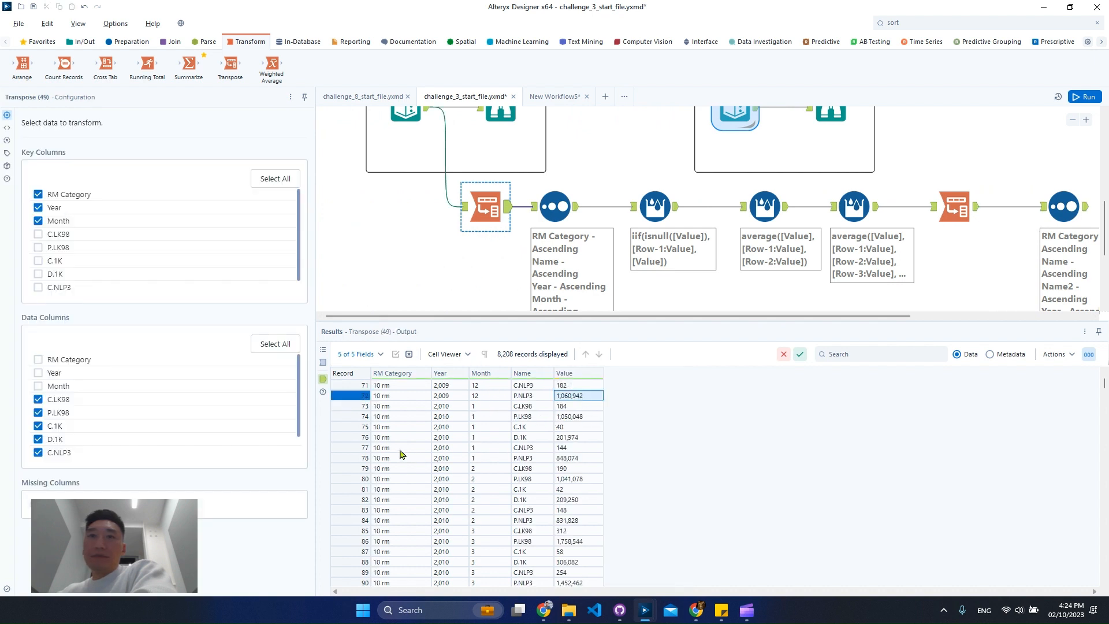
left_click(404, 397)
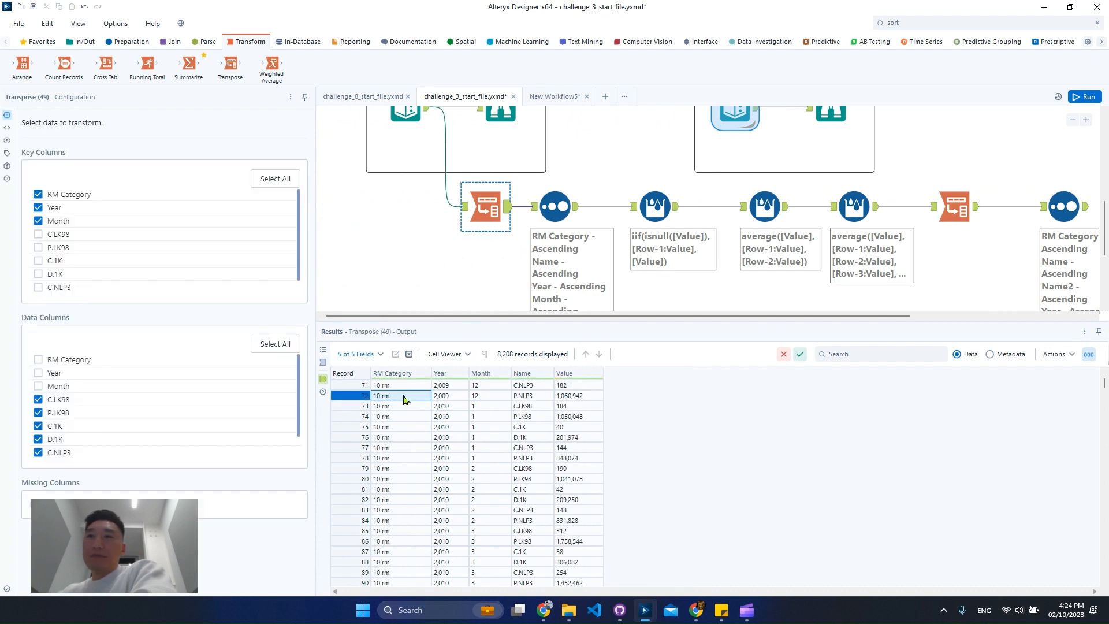
left_click(518, 398)
left_click(576, 398)
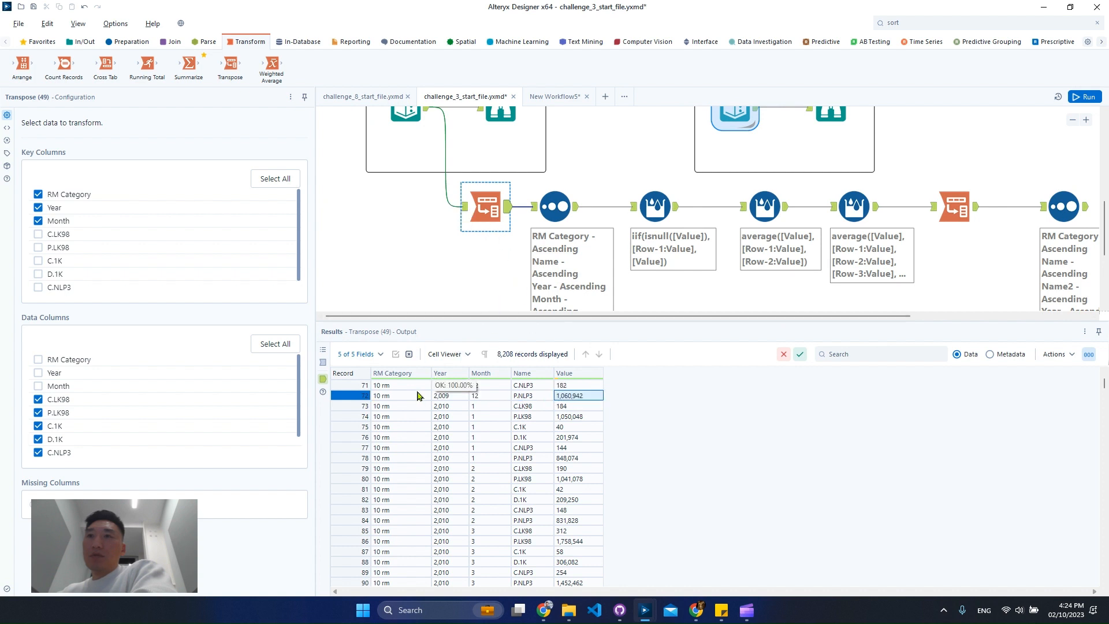
scroll(754, 245, "down", 2)
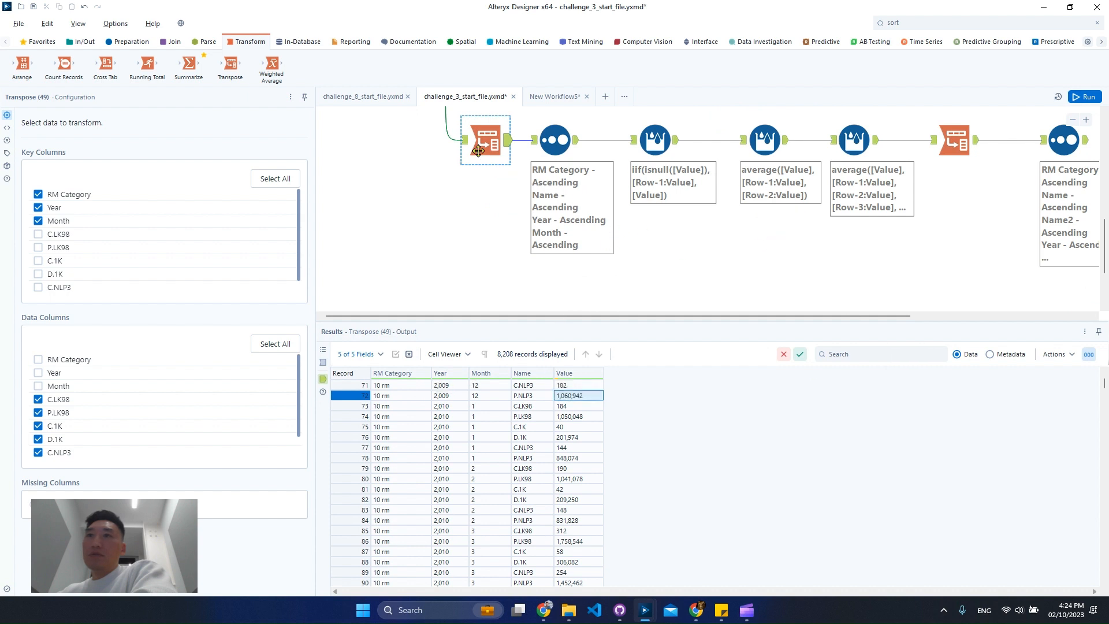
left_click(403, 397)
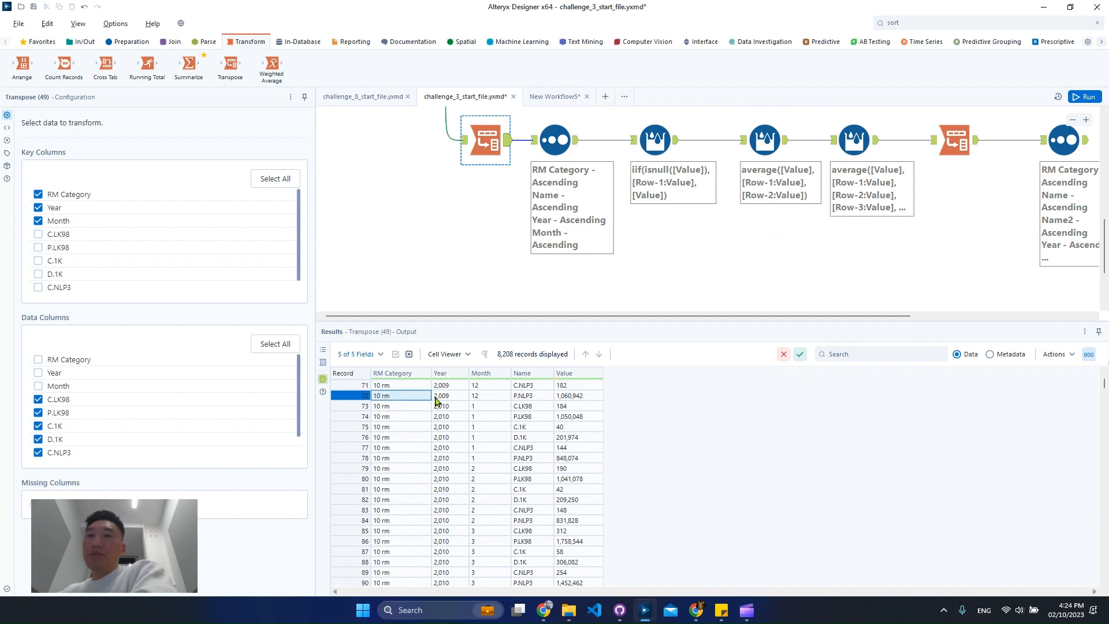
Add a Filter tool below the first Sort and connect the first Transpose's output to it
left_click(927, 23)
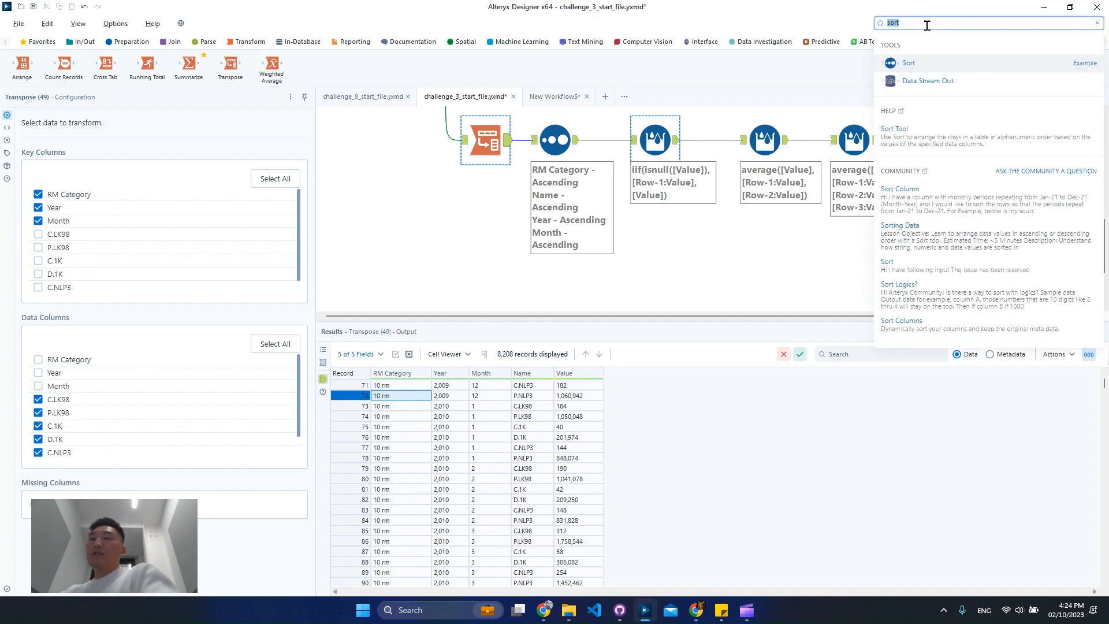
type("fil")
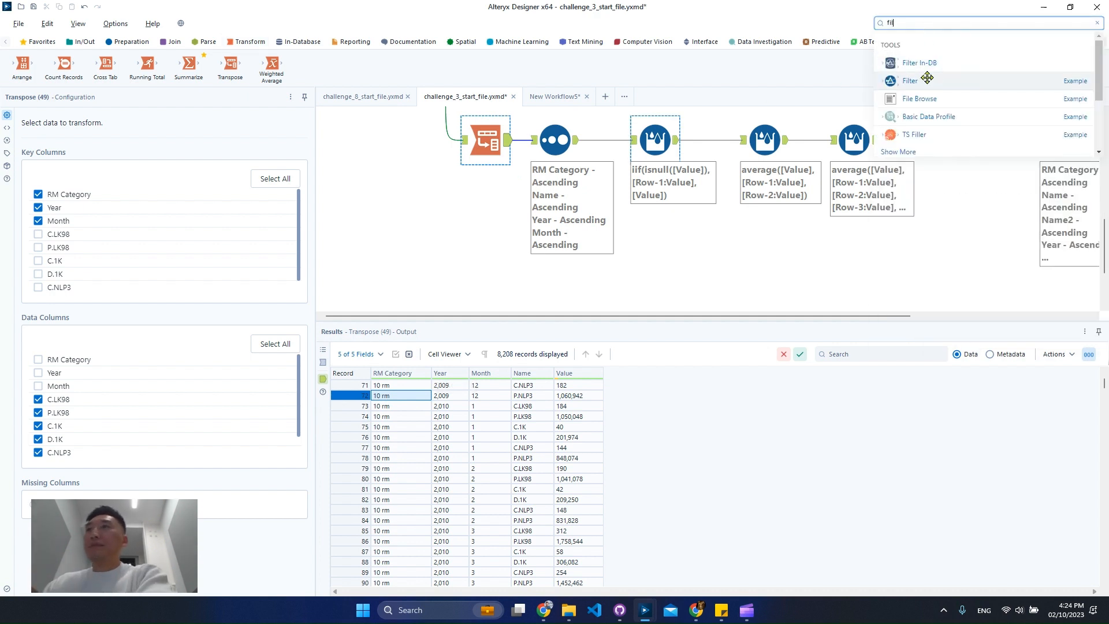
left_click_drag(927, 78, 556, 290)
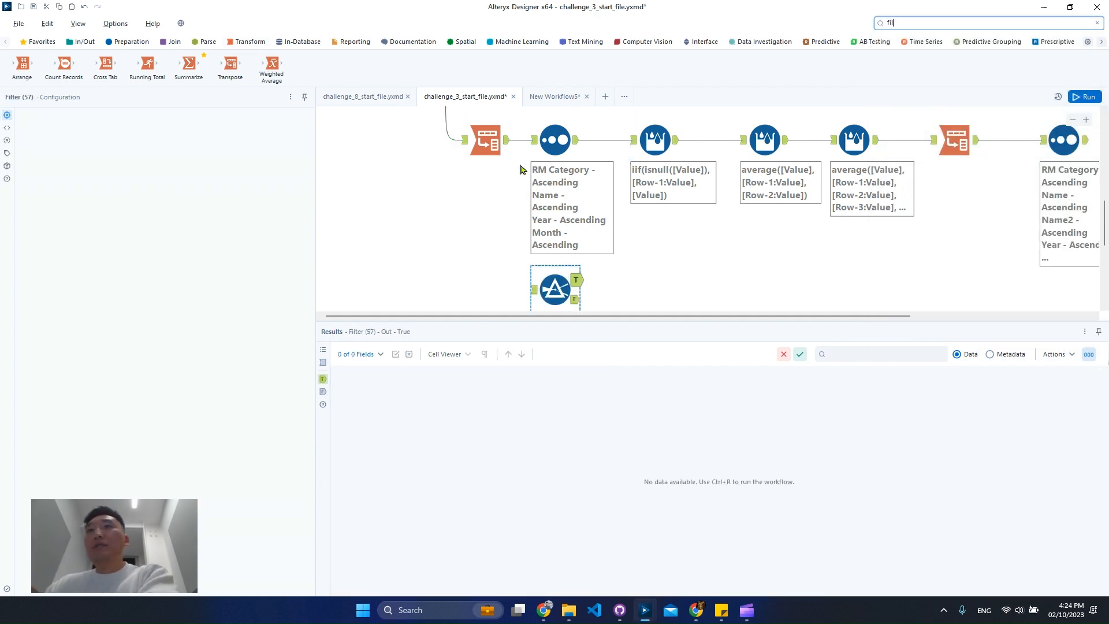
left_click_drag(507, 139, 562, 289)
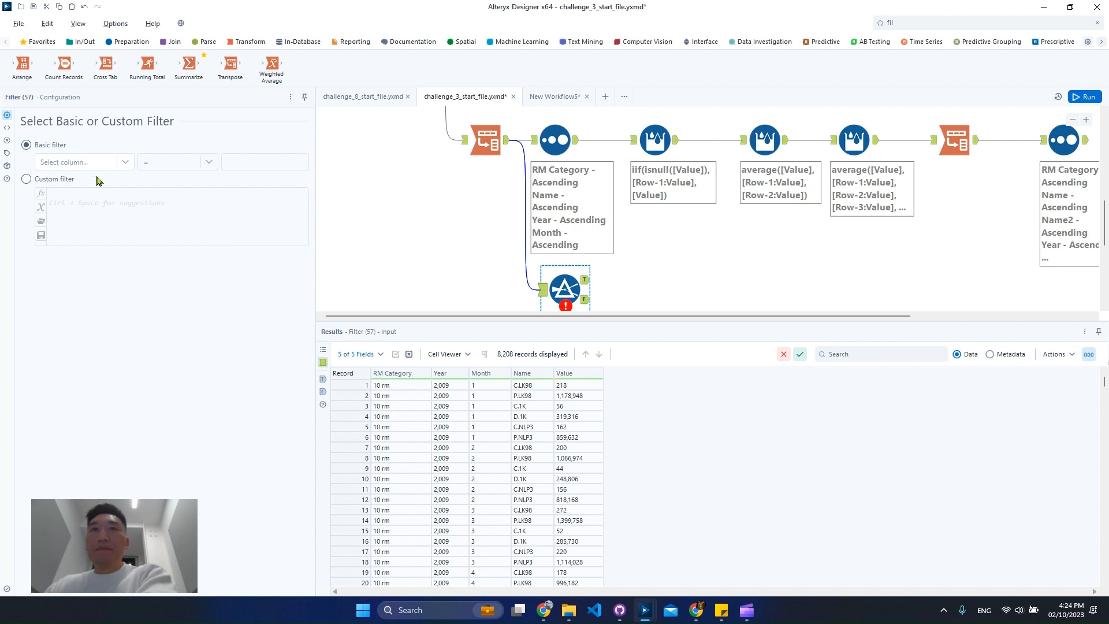
Start a custom filter expression with [RM Category] = "10 m" and [Year] = 2009, joined with and
left_click(100, 164)
left_click(88, 183)
left_click(125, 212)
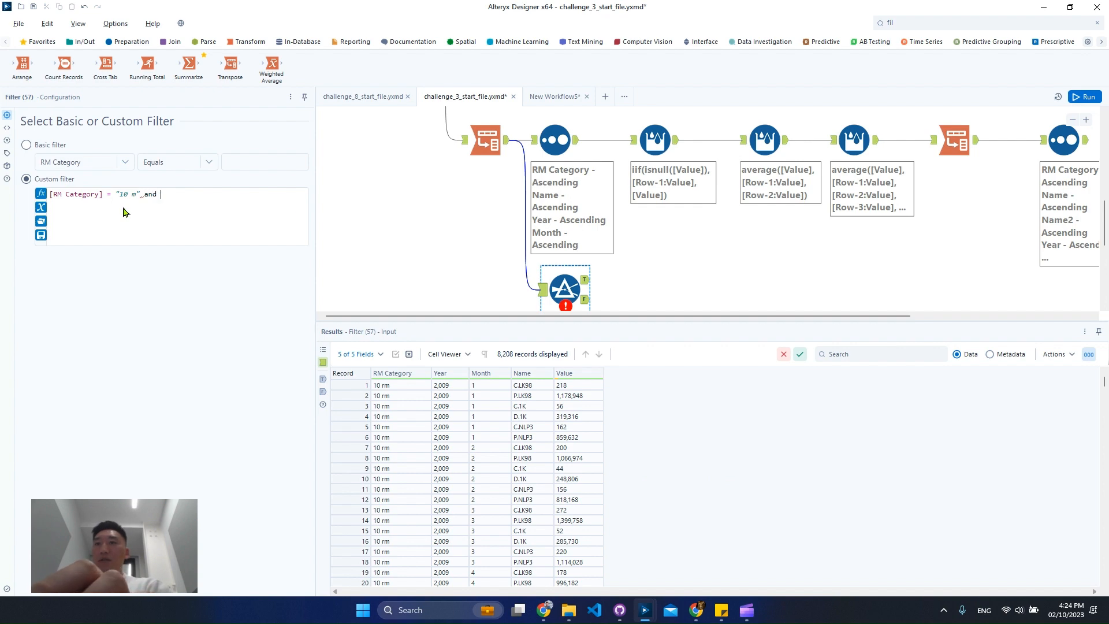
type("[Year]")
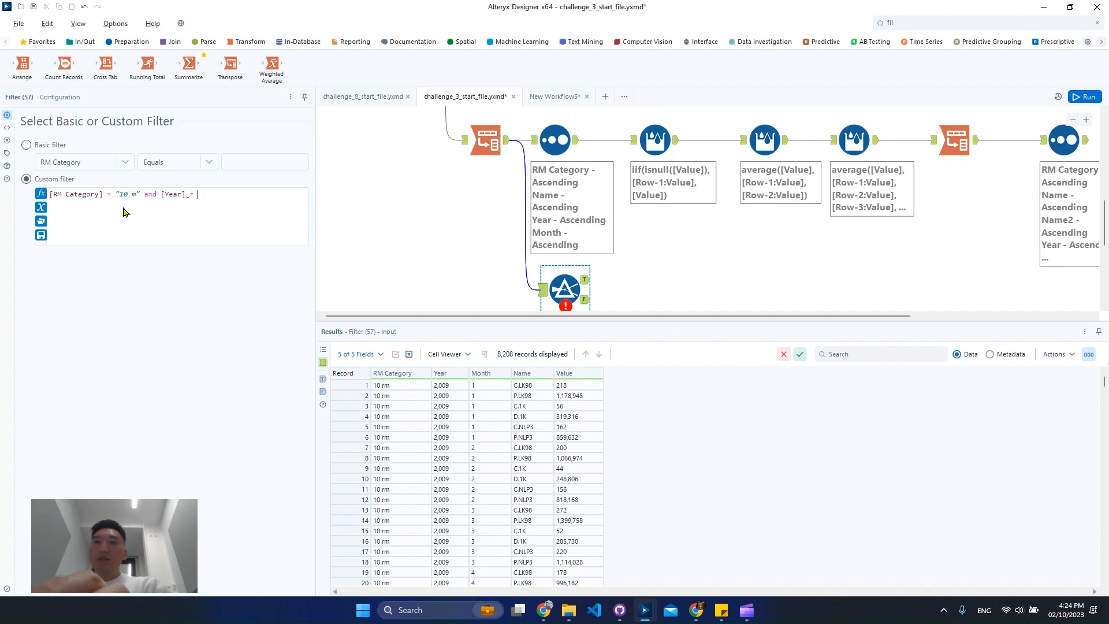
type("= 2009 and")
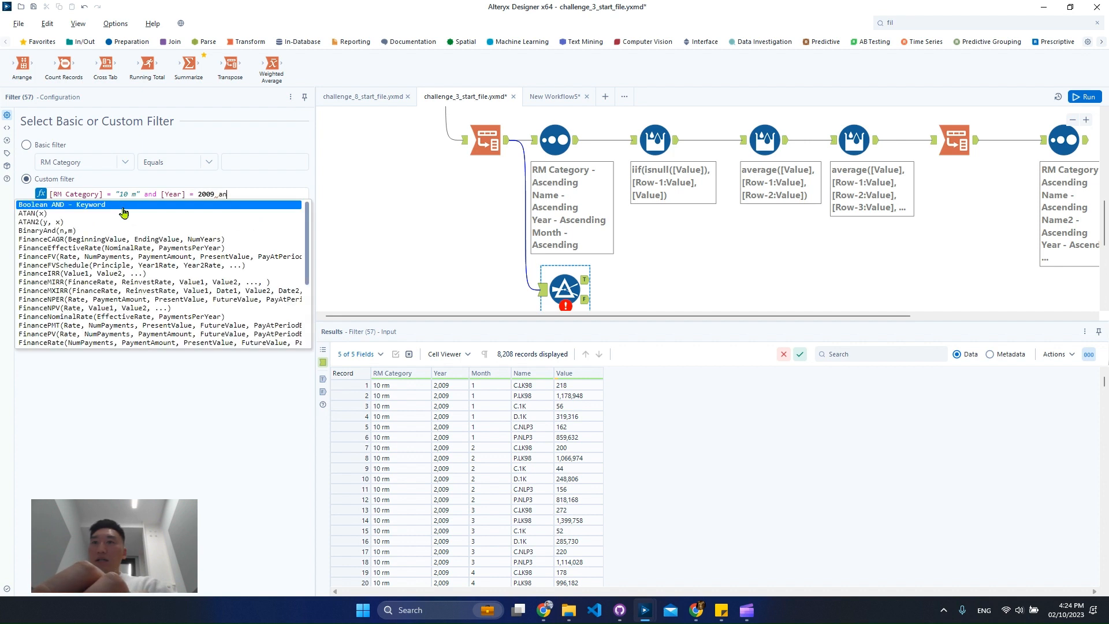
Copy the name P.LK98 from the input data and complete the filter with [Name] = 'P.LK98'
left_click(559, 398)
right_click(528, 399)
left_click(554, 422)
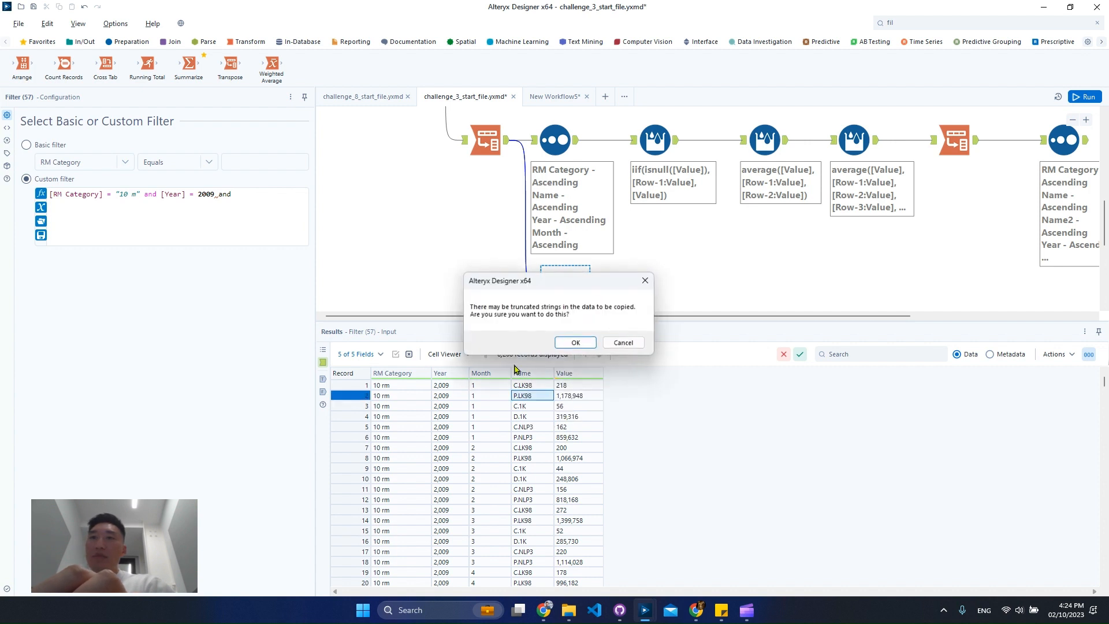
left_click(570, 341)
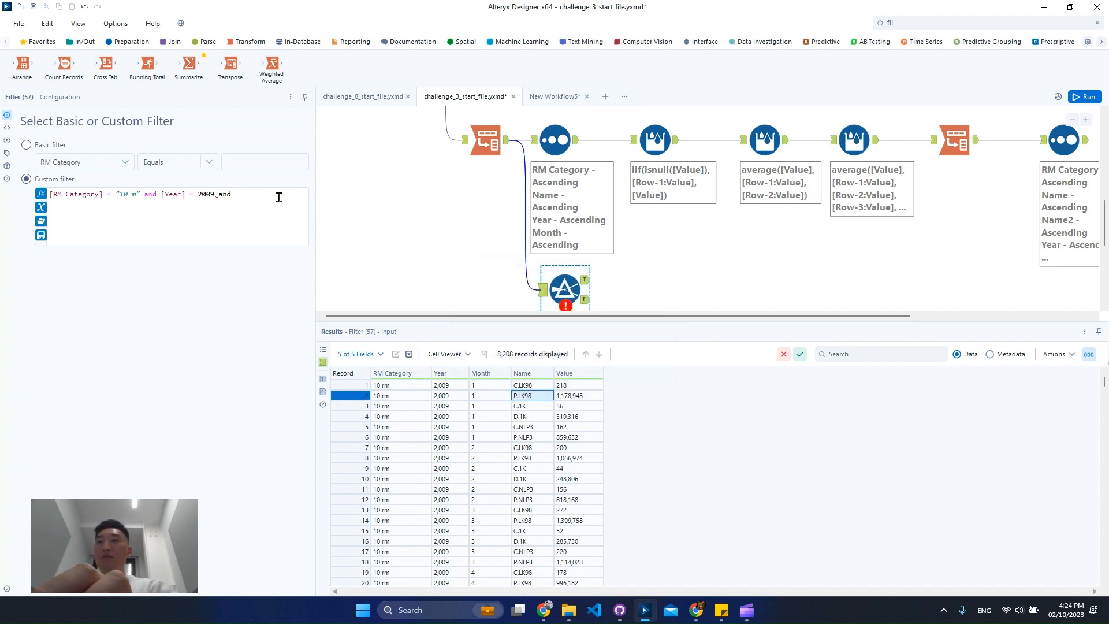
type("[Name] =")
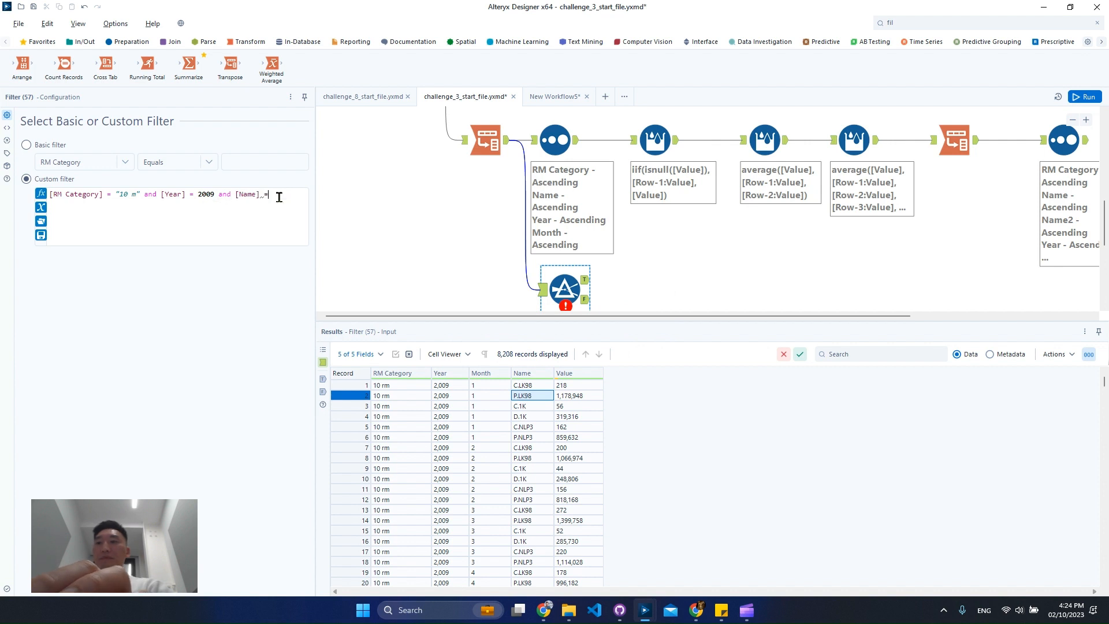
type(" '")
key("ctrl+v")
type("'")
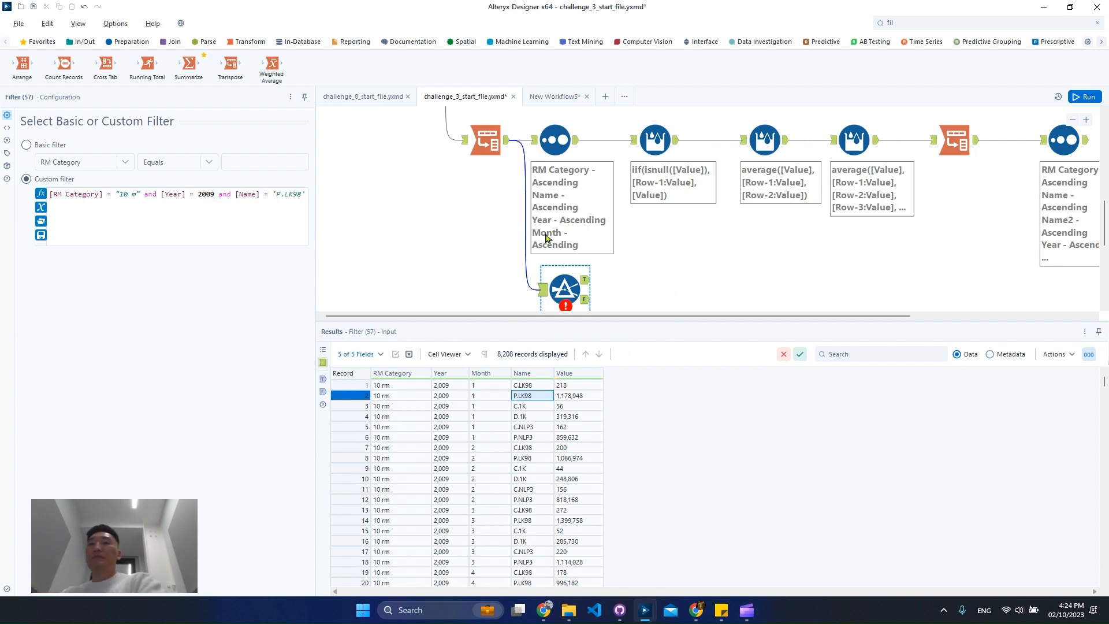
Run the workflow and open the Filter's True output
left_click(643, 250)
key("ctrl+r")
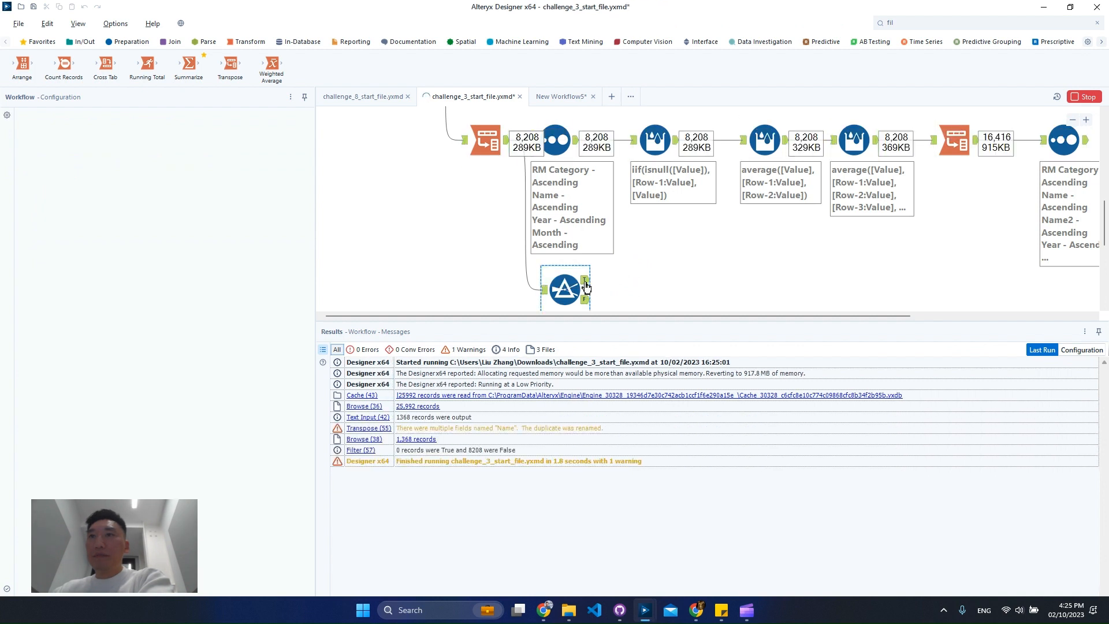
left_click(586, 285)
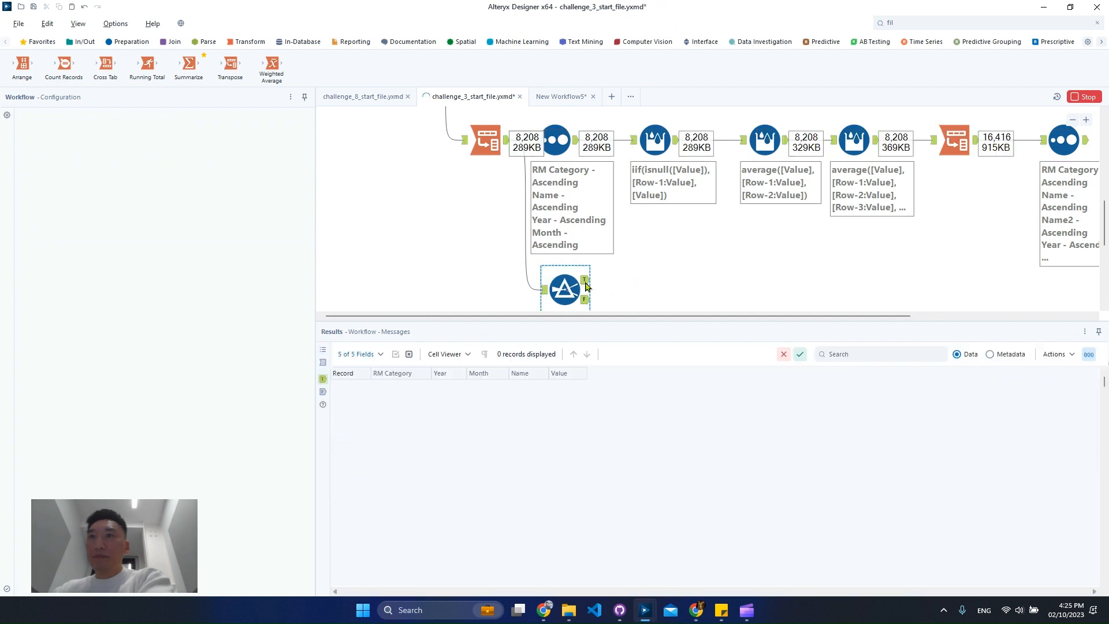
Check the Filter's input rows and correct the RM Category condition to "10 rm"
left_click(542, 289)
left_click(353, 398)
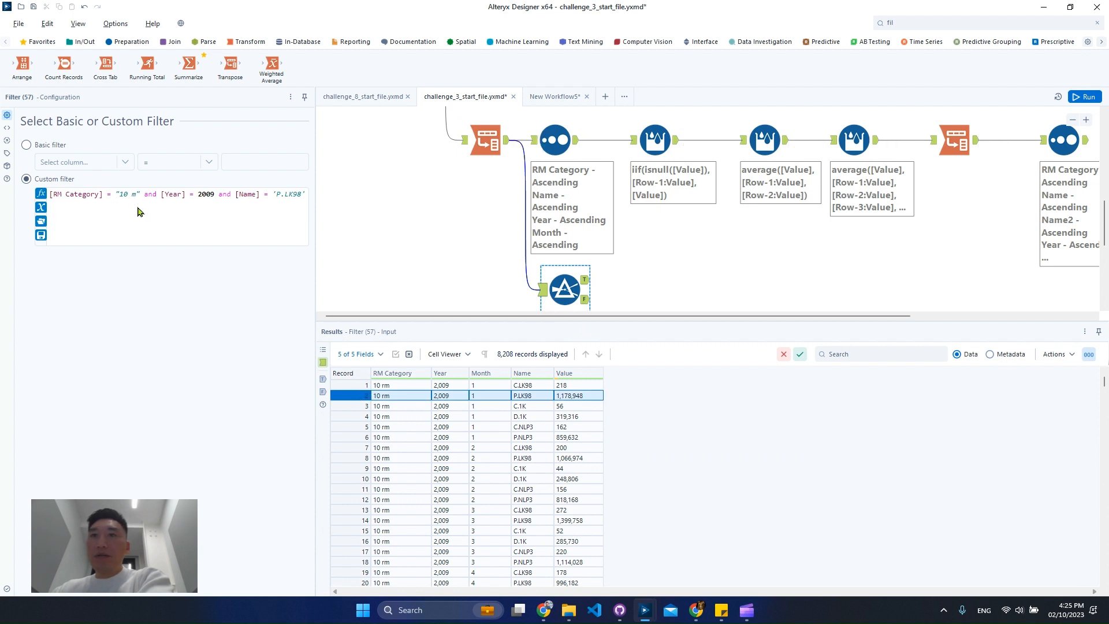
type("r")
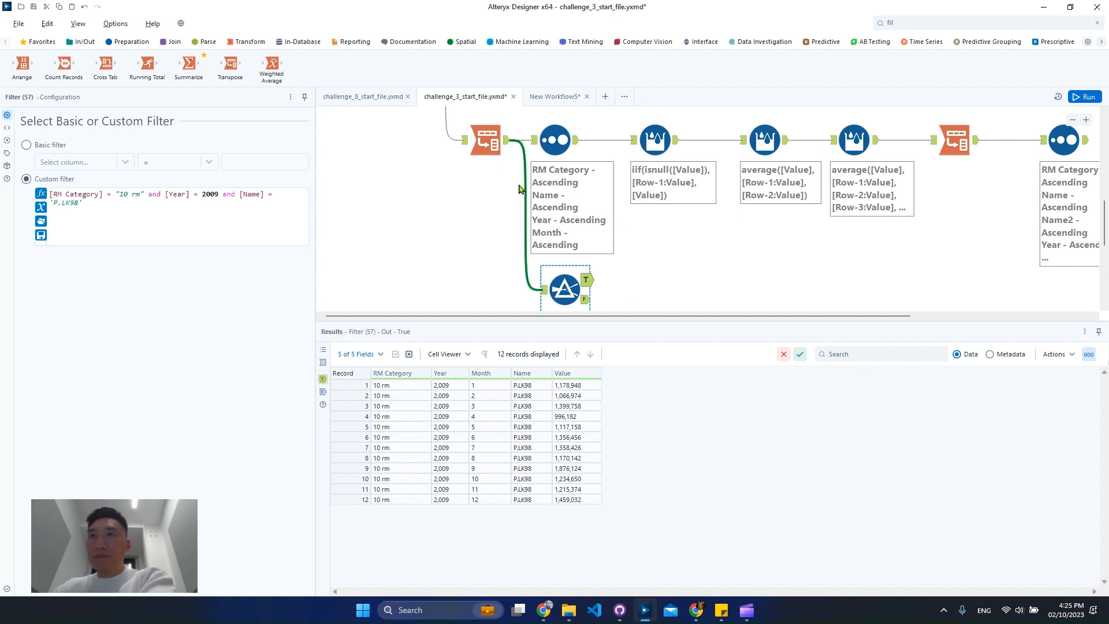
Compare the Transpose output's 10 rm P.LK98 row for month 1 of 2009 with the Filter's True output
left_click(500, 160)
left_click(365, 397)
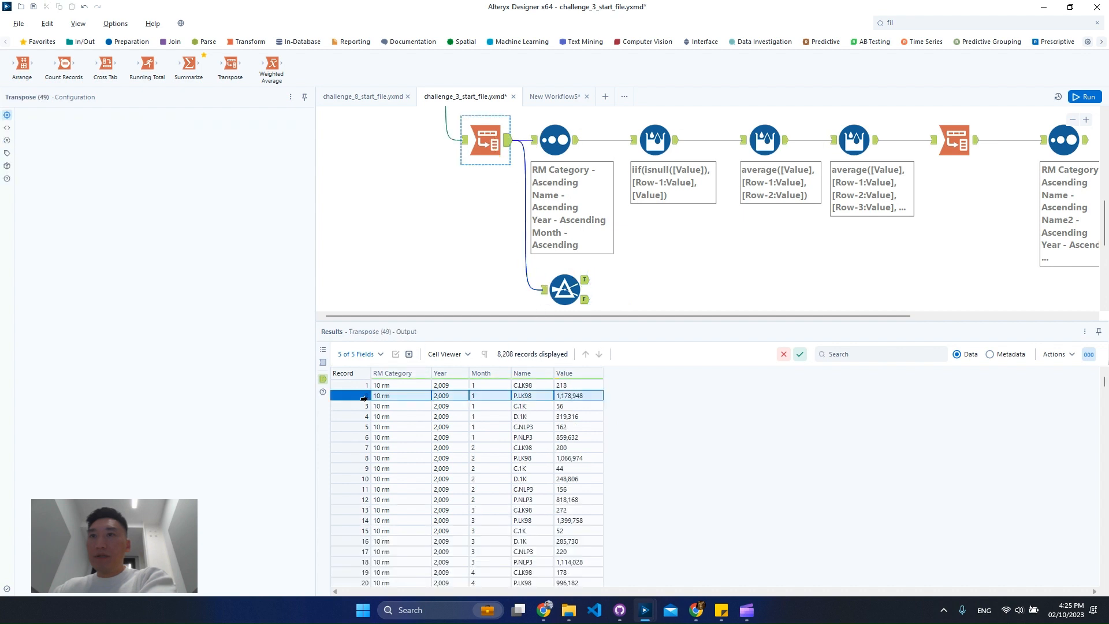
left_click(486, 398)
left_click(586, 281)
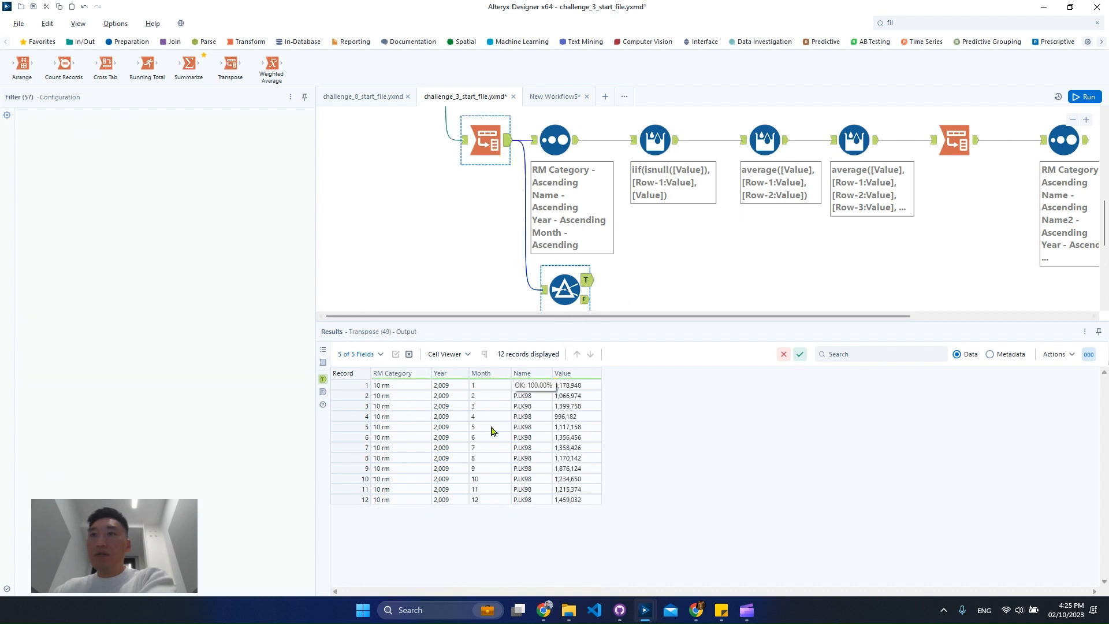
left_click(384, 388)
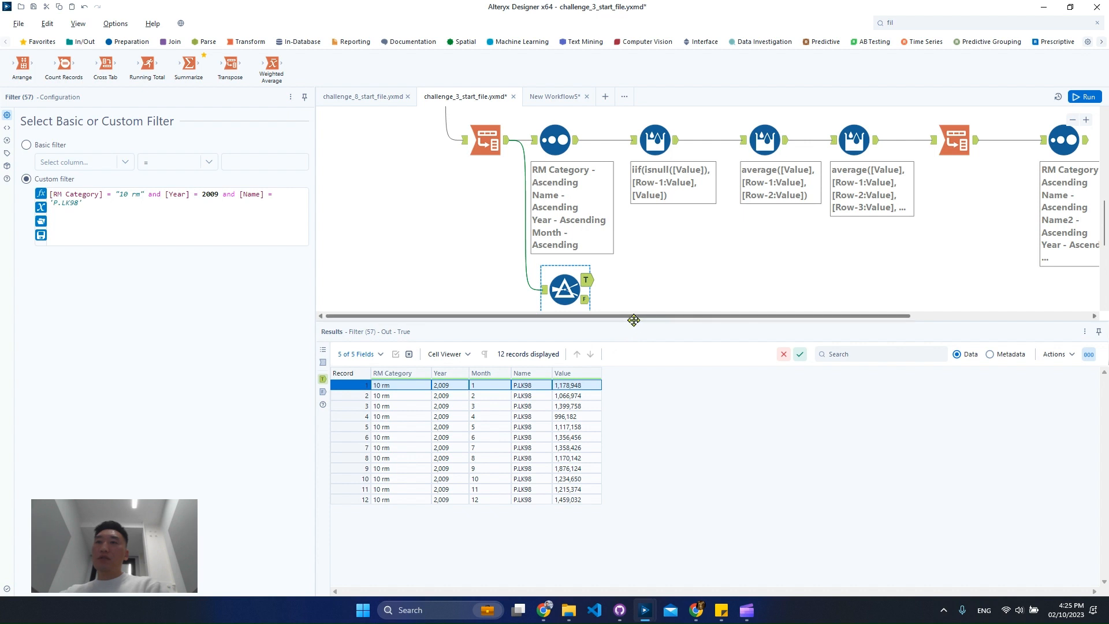
Paste a copy of the Filter tool beneath the starting Text Input and connect the Text Input's output to it
left_click_drag(634, 321, 634, 410)
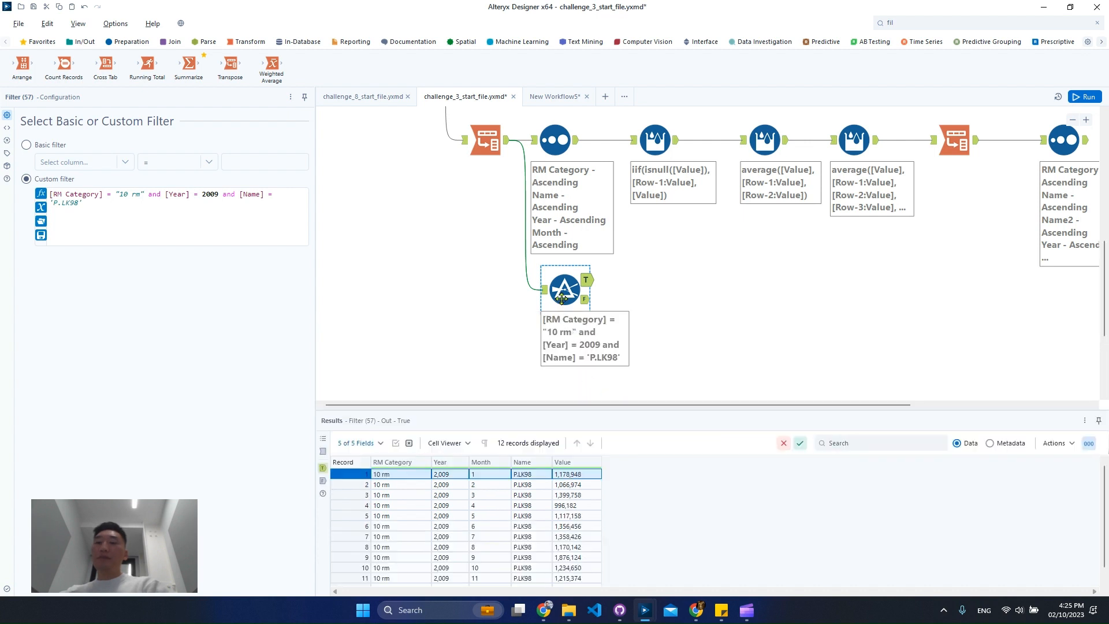
key("ctrl+v")
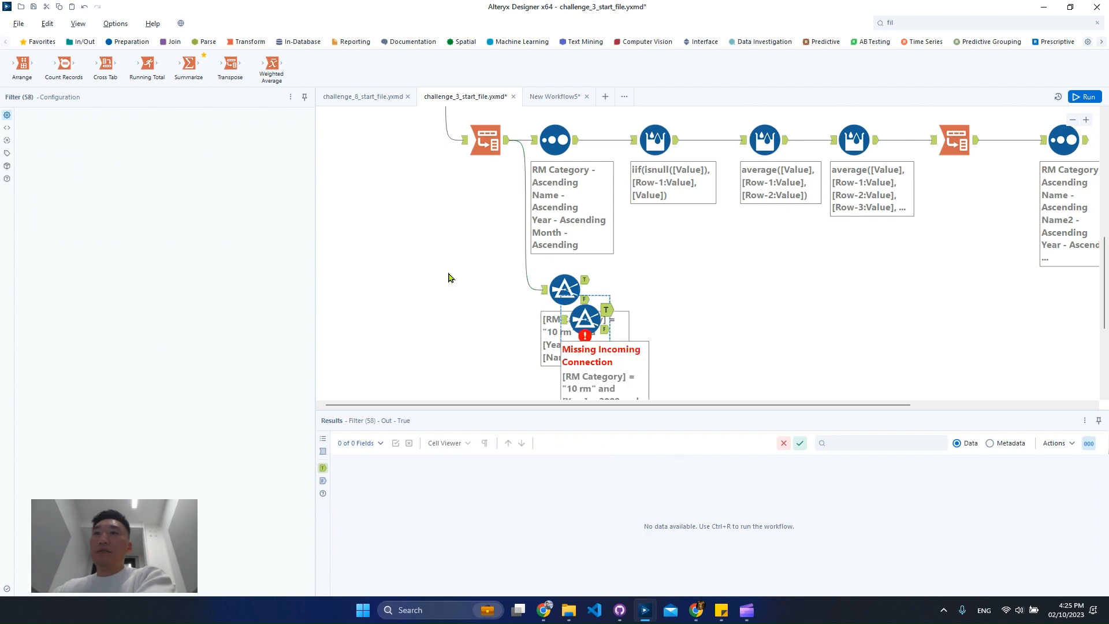
left_click_drag(578, 318, 409, 189)
scroll(409, 189, "up", 2)
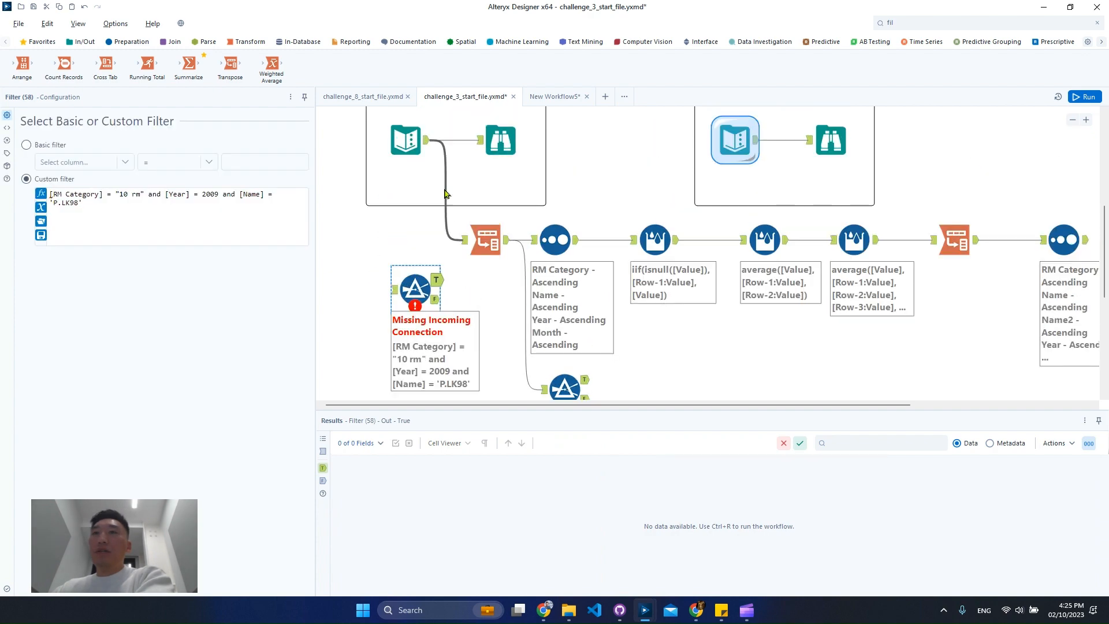
left_click_drag(428, 150, 394, 289)
key("ctrl+r")
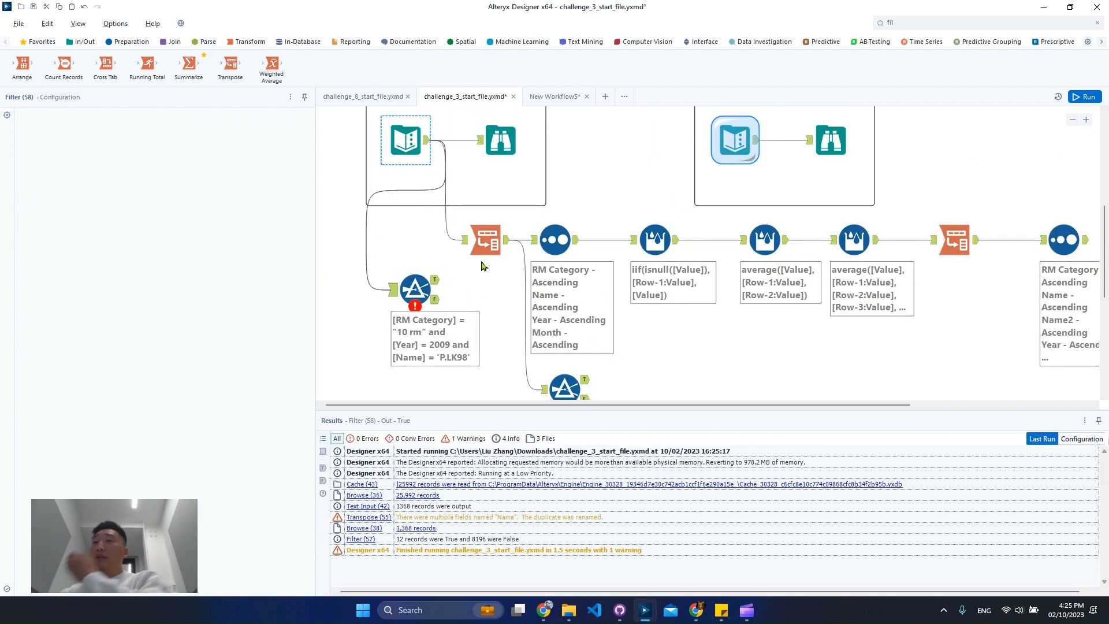
Remove the [Name] = 'P.LK98' condition from the Filter connected to the Text Input and run the workflow
left_click(418, 276)
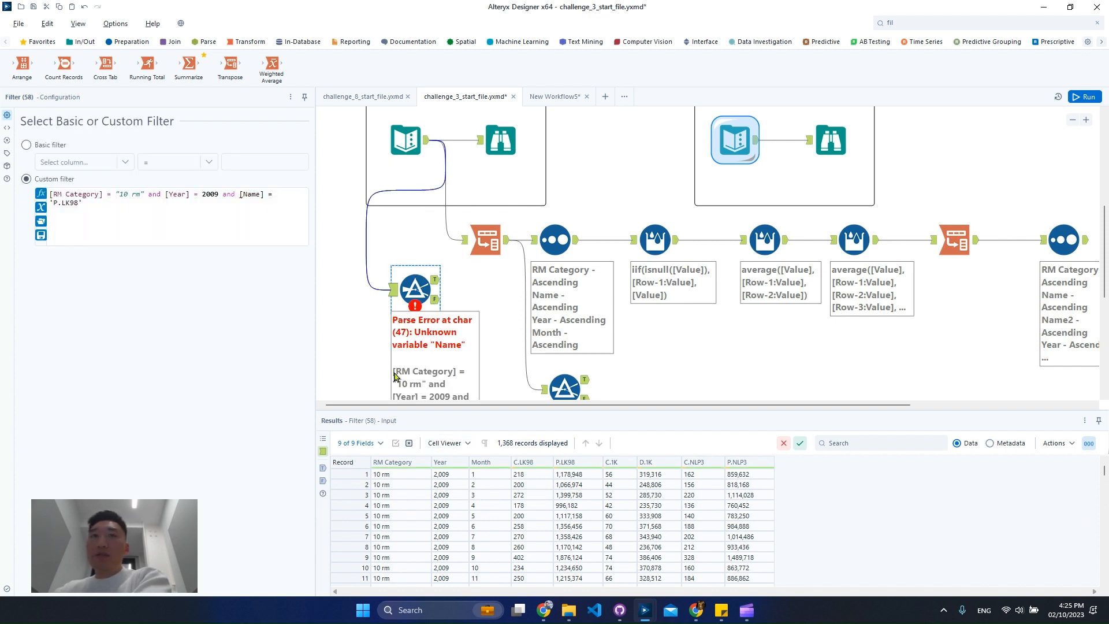
left_click_drag(228, 201, 240, 243)
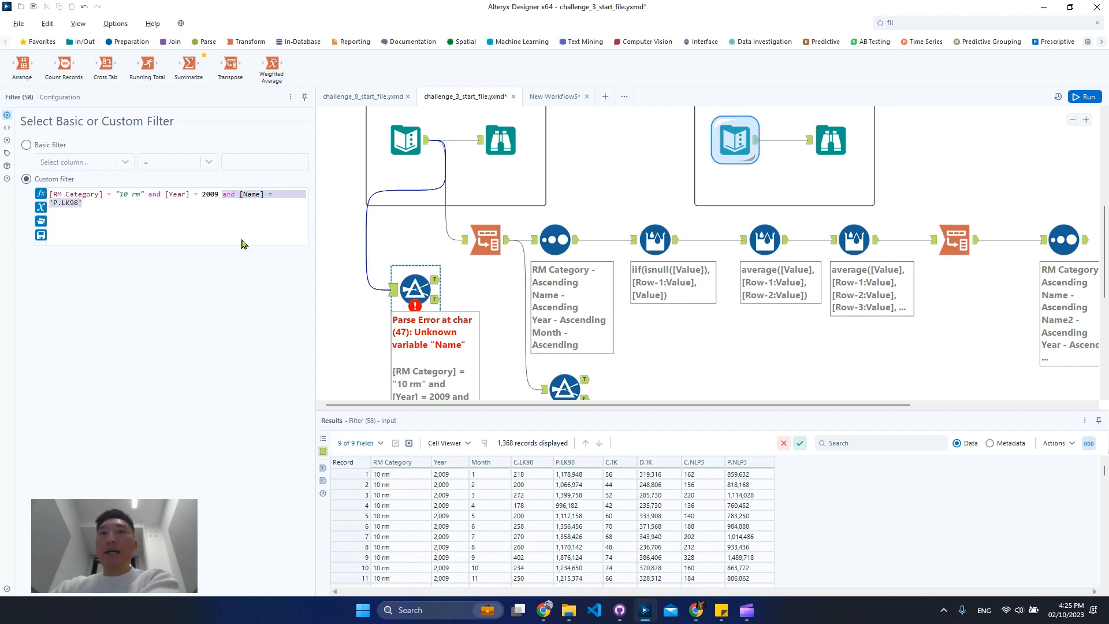
key("Delete")
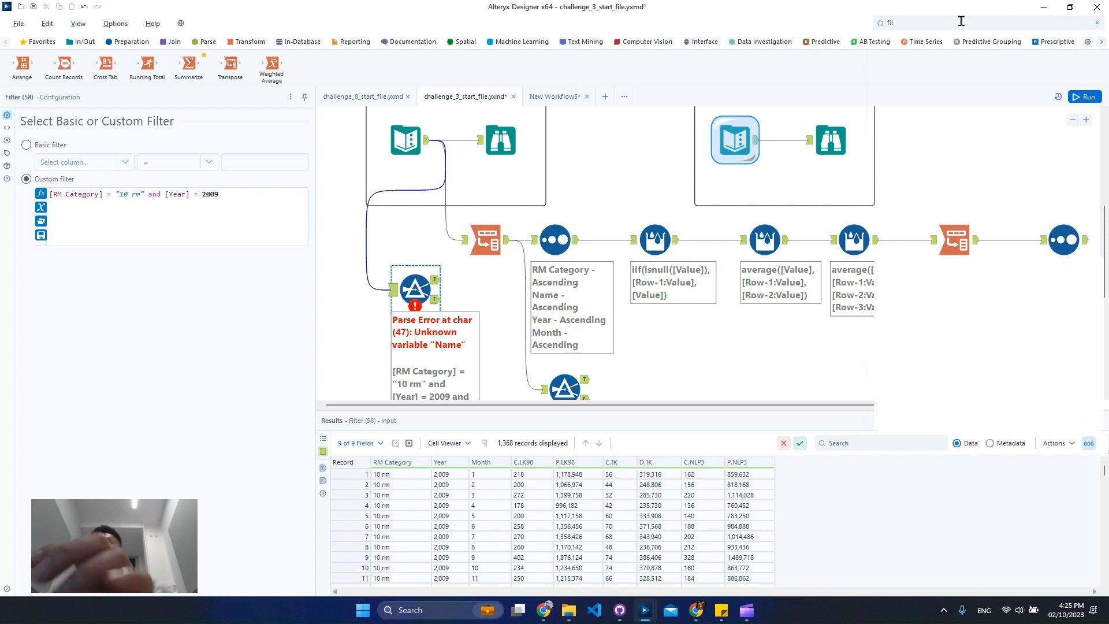
left_click(960, 21)
type("sel")
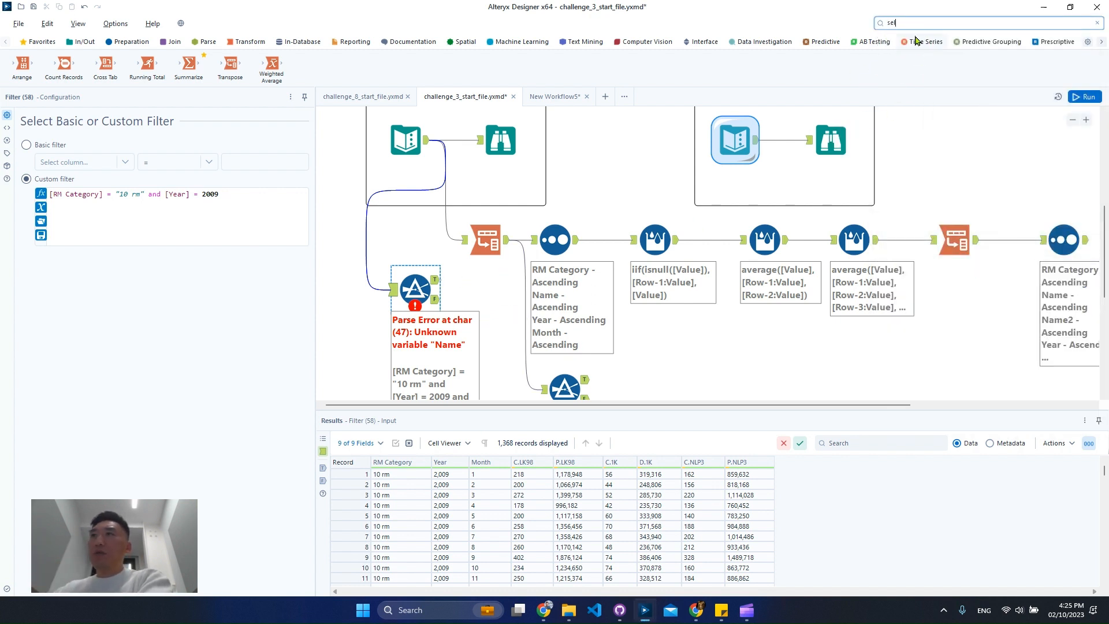
left_click(1098, 98)
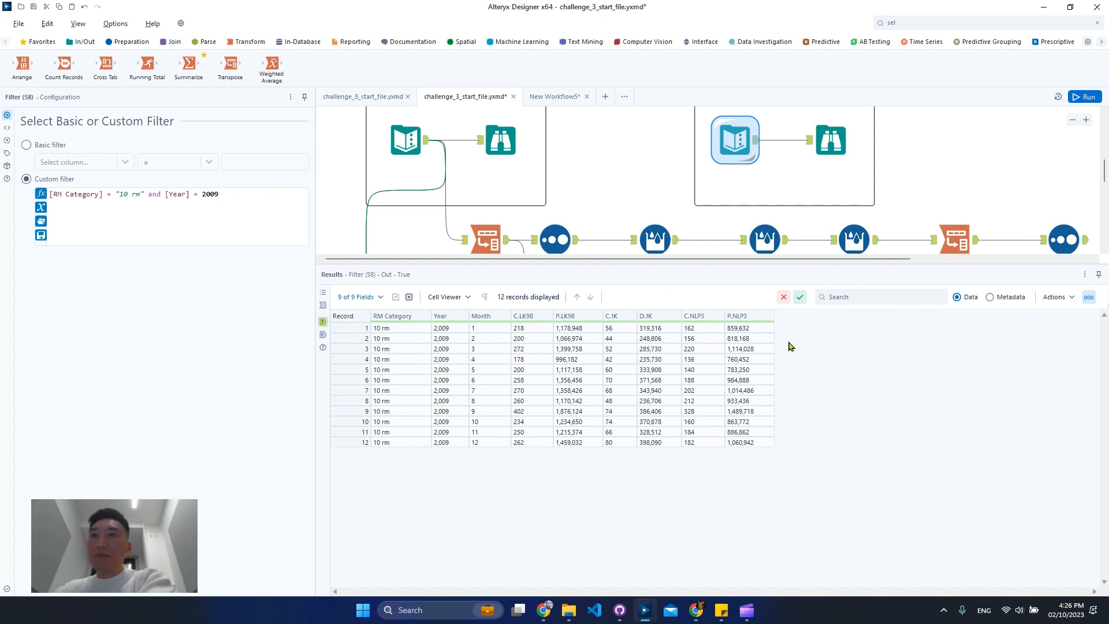
Check this Filter's True output fields and rows, and compare its P.LK98 values with the True output of the Filter after the Transpose
left_click(1009, 298)
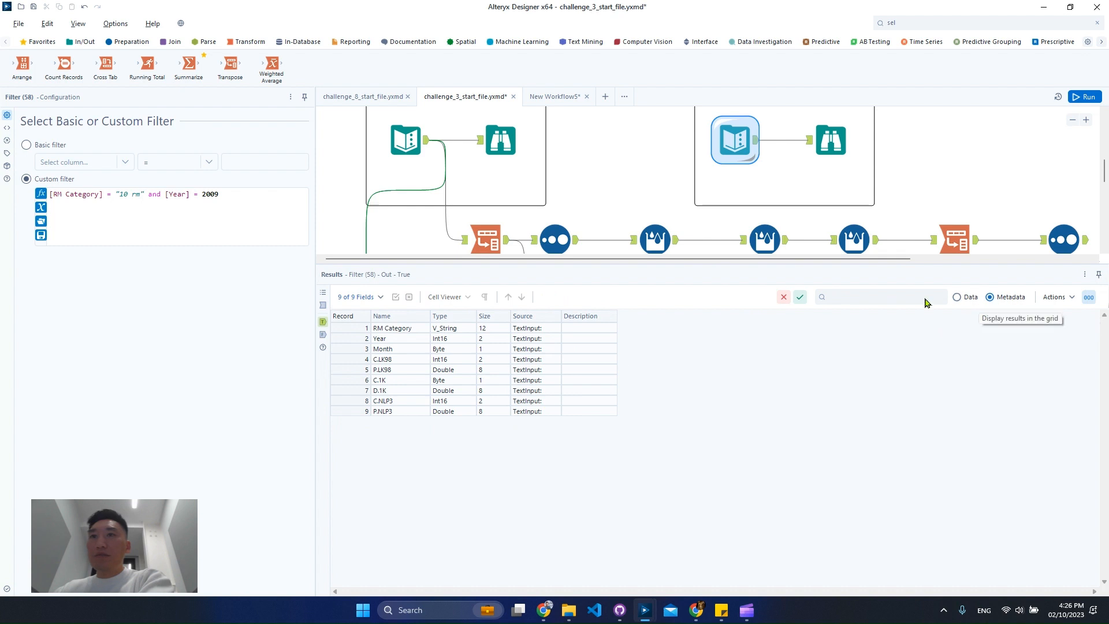
left_click(469, 370)
left_click(960, 297)
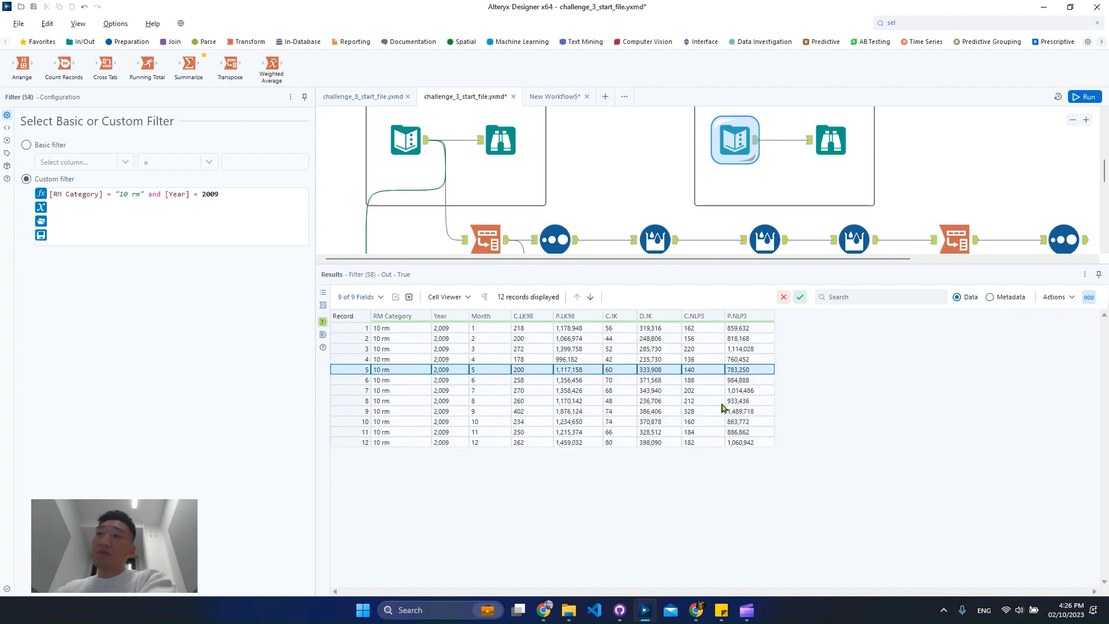
scroll(613, 245, "up", 5)
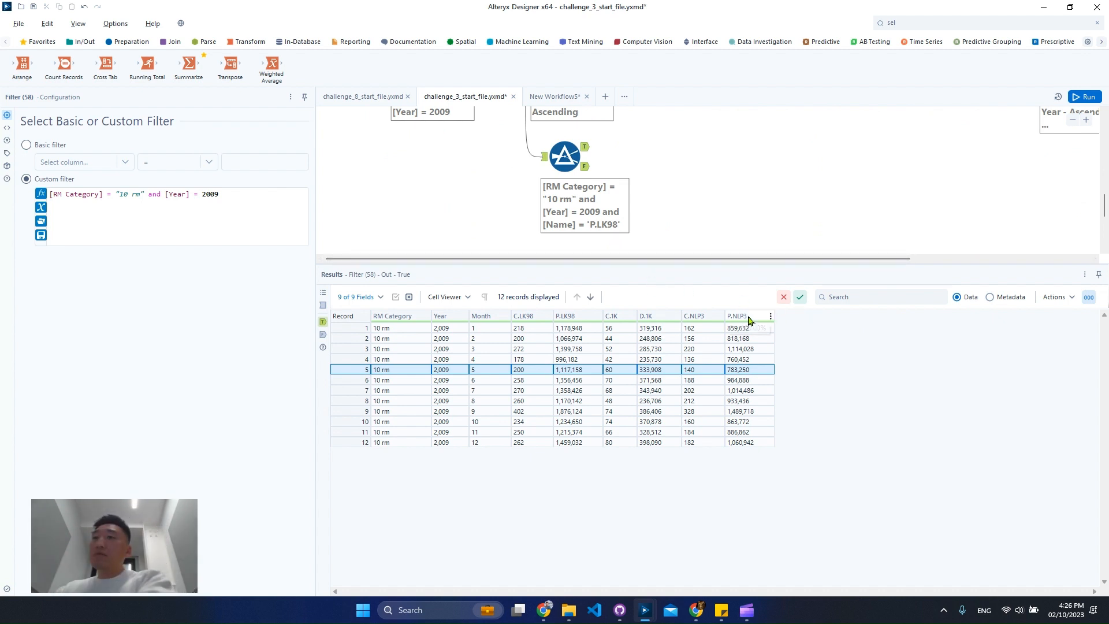
scroll(628, 228, "up", 2)
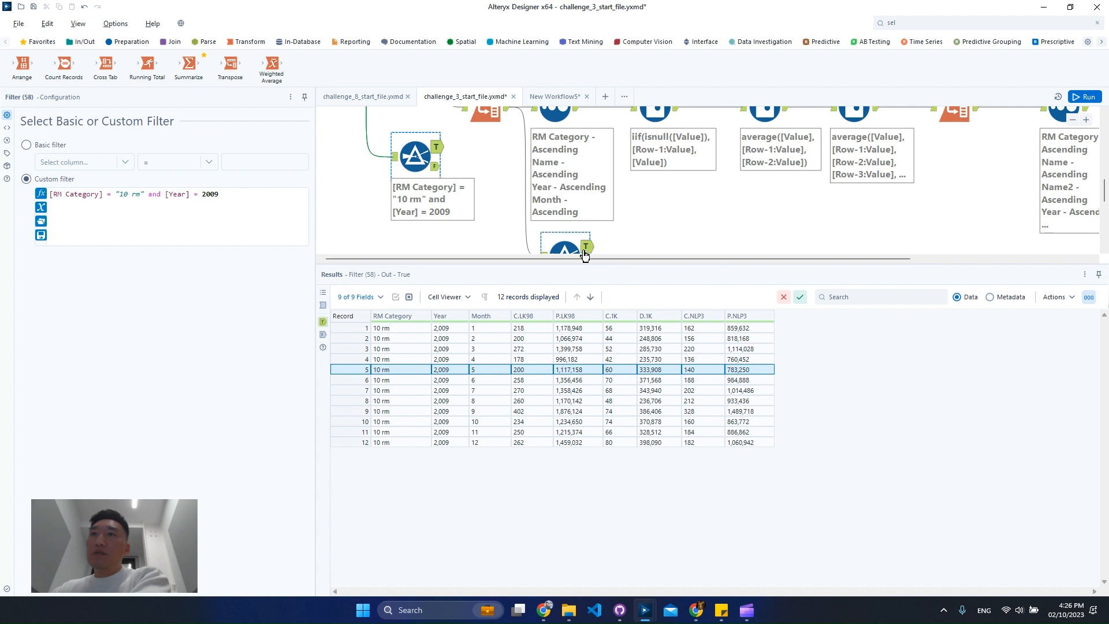
left_click_drag(584, 351, 586, 401)
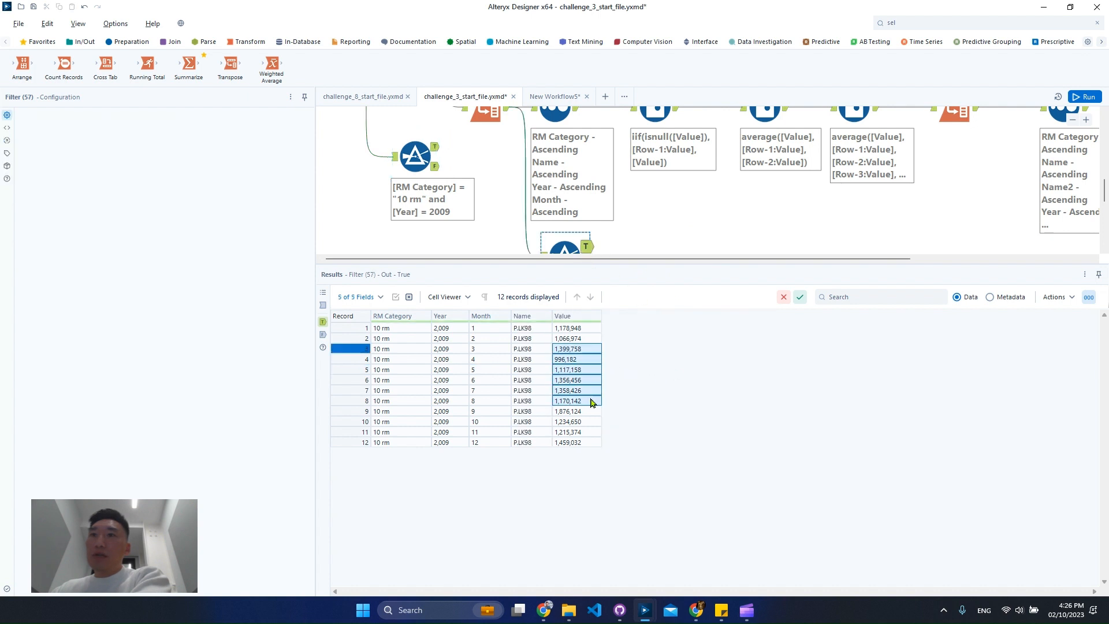
left_click(586, 433)
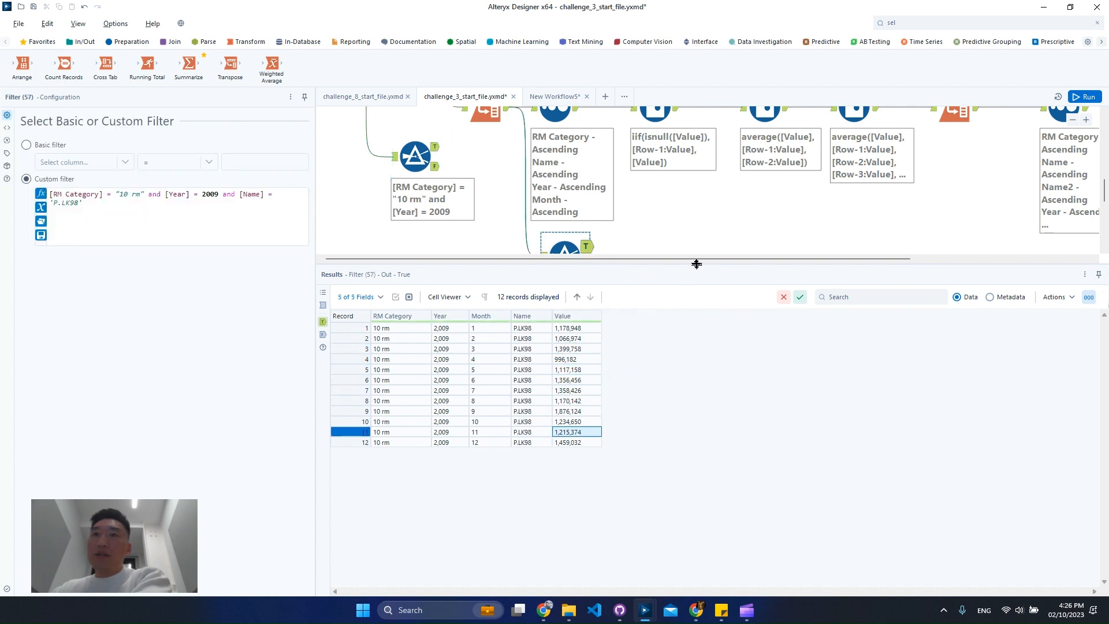
Examine the 3-month moving averages for the first months of 2009 in the final Sort tool's output
left_click_drag(697, 264, 911, 267)
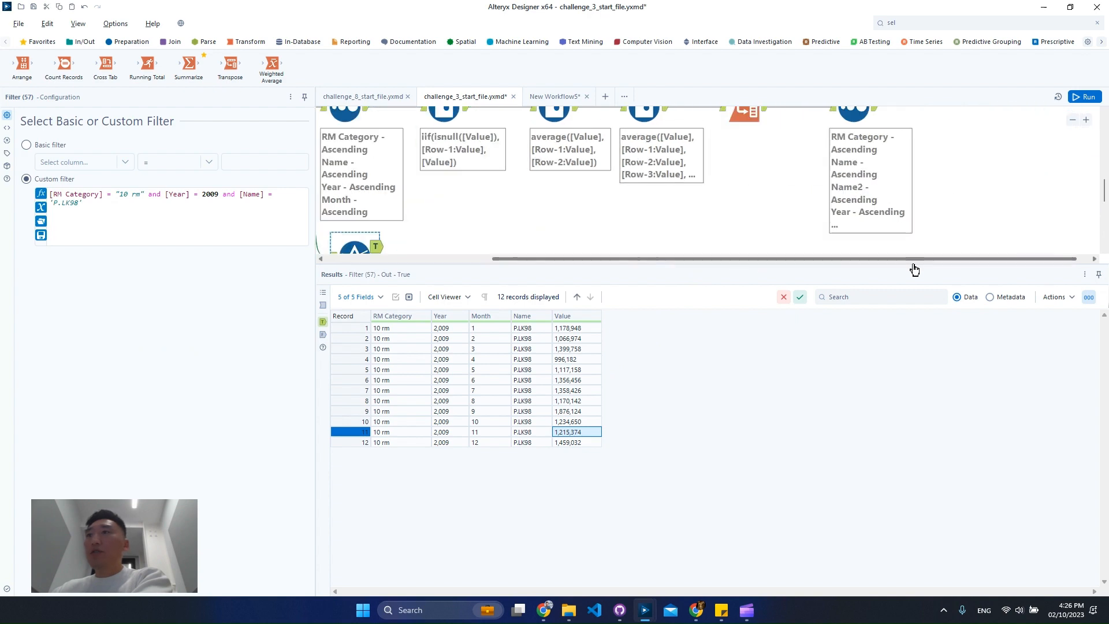
scroll(812, 222, "up", 2)
left_click(844, 215)
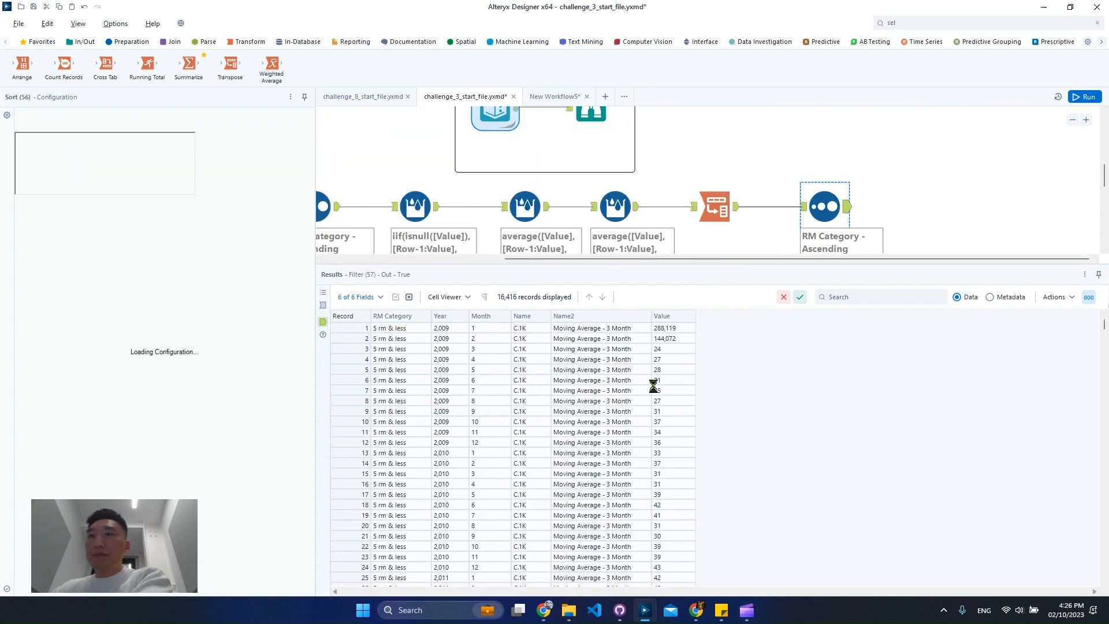
left_click(661, 340)
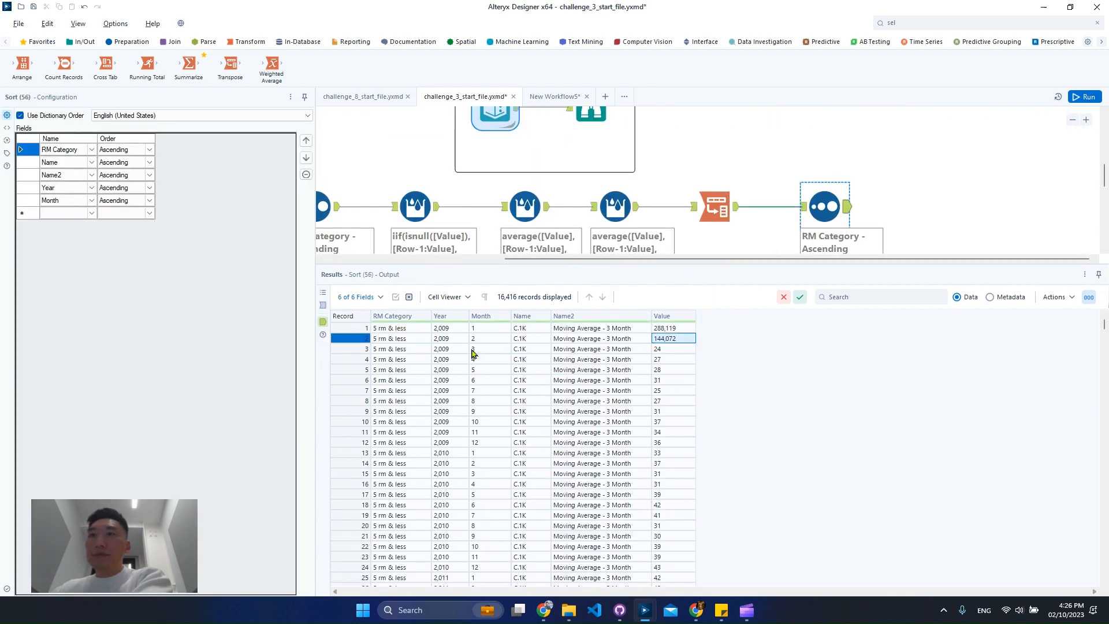
left_click(375, 342)
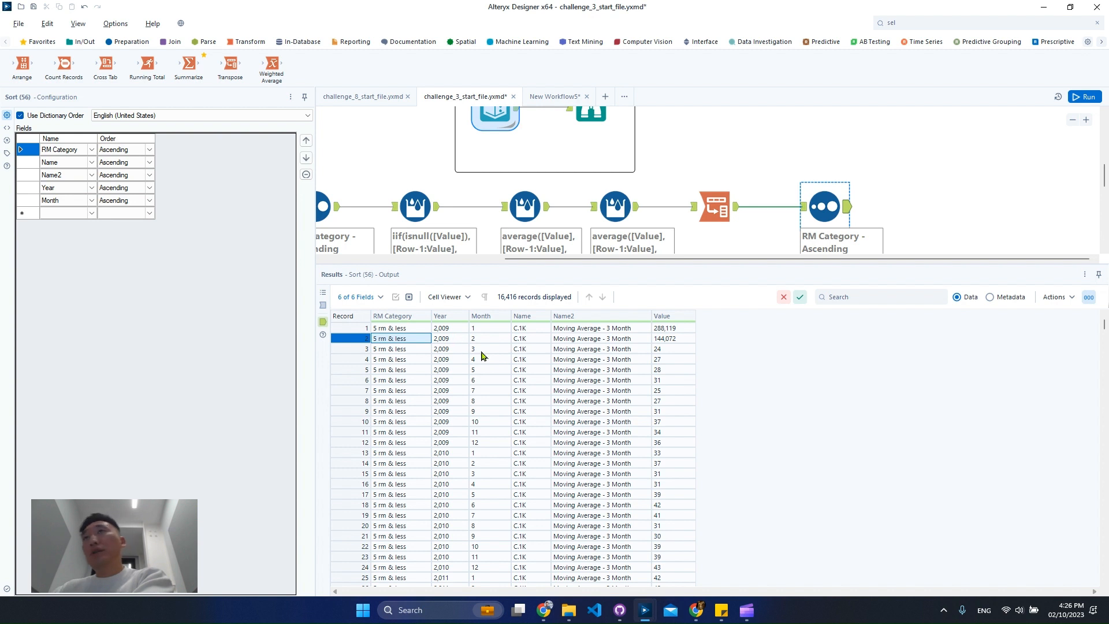
left_click(664, 350)
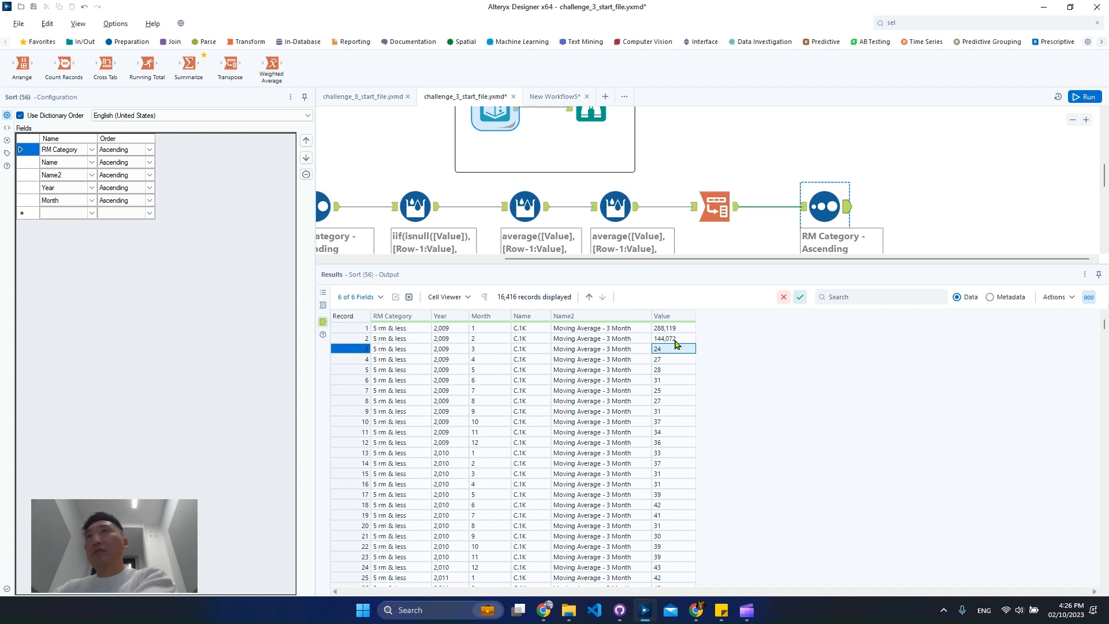
left_click(680, 329)
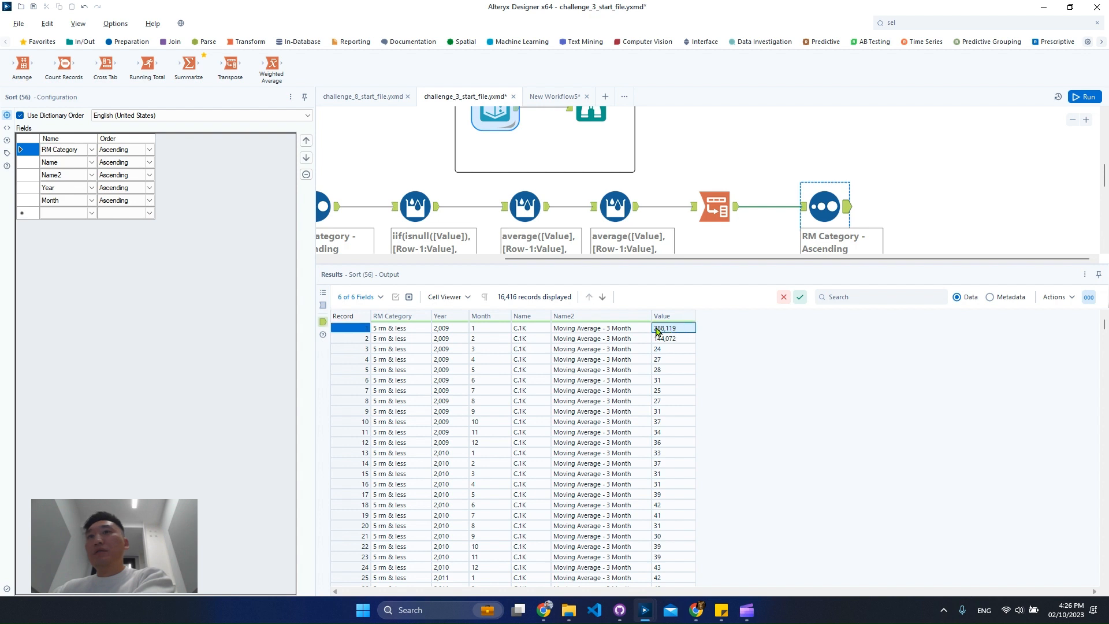
Copy the first RM Category value from the Sort output and set the Text Input Filter's RM Category condition to "5 rm & less"
left_click_drag(559, 259, 354, 259)
scroll(488, 229, "down", 2)
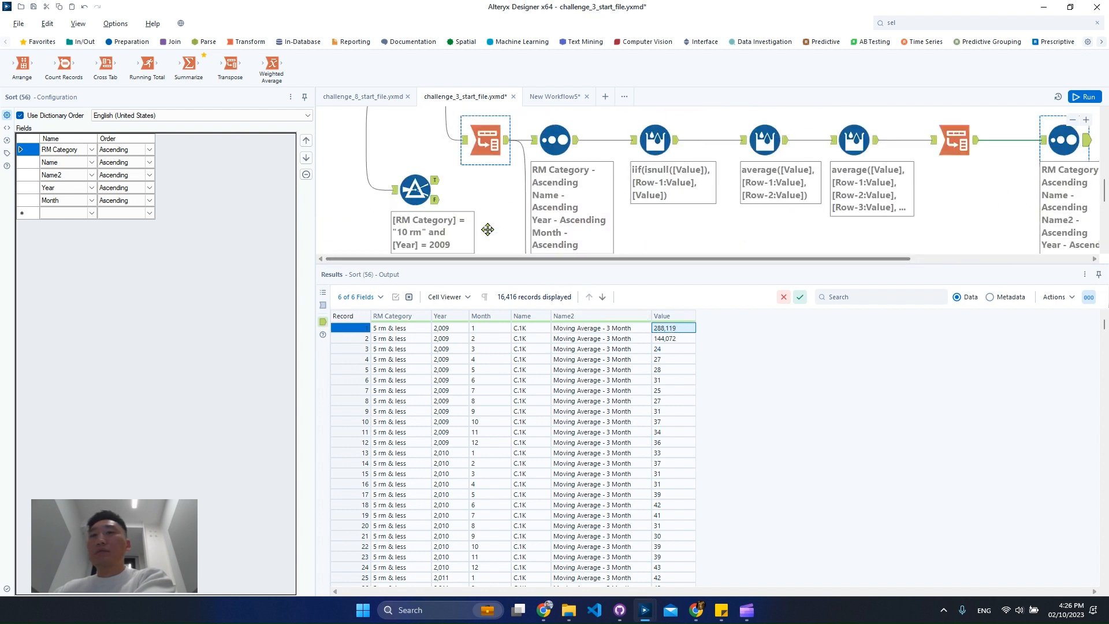
scroll(488, 229, "down", 1)
left_click(388, 328)
right_click(393, 328)
left_click(493, 316)
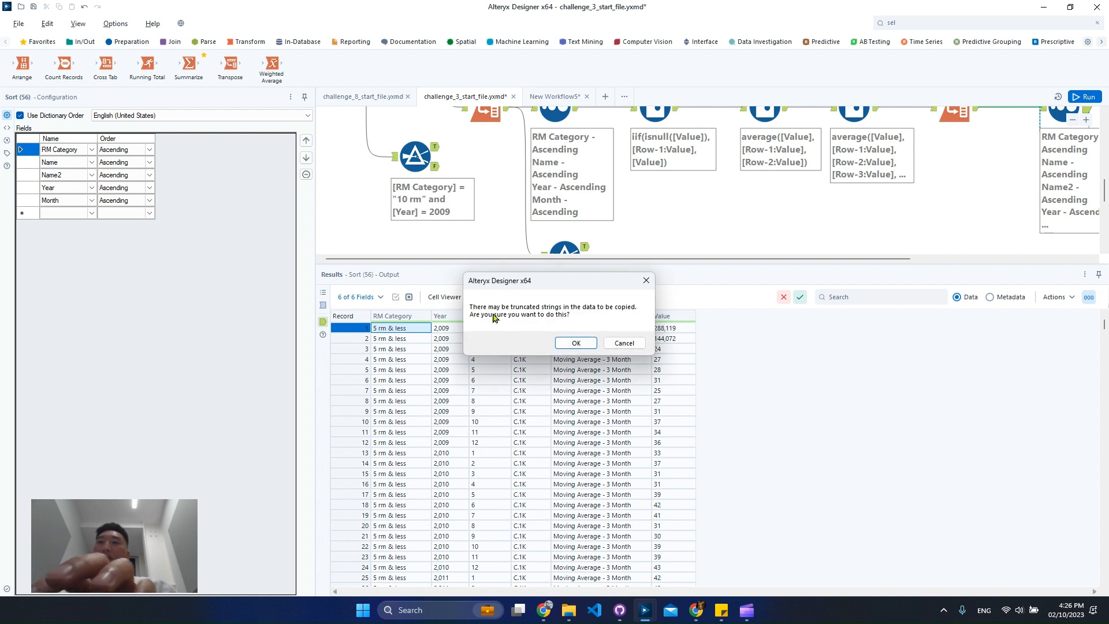
left_click(575, 342)
left_click(415, 155)
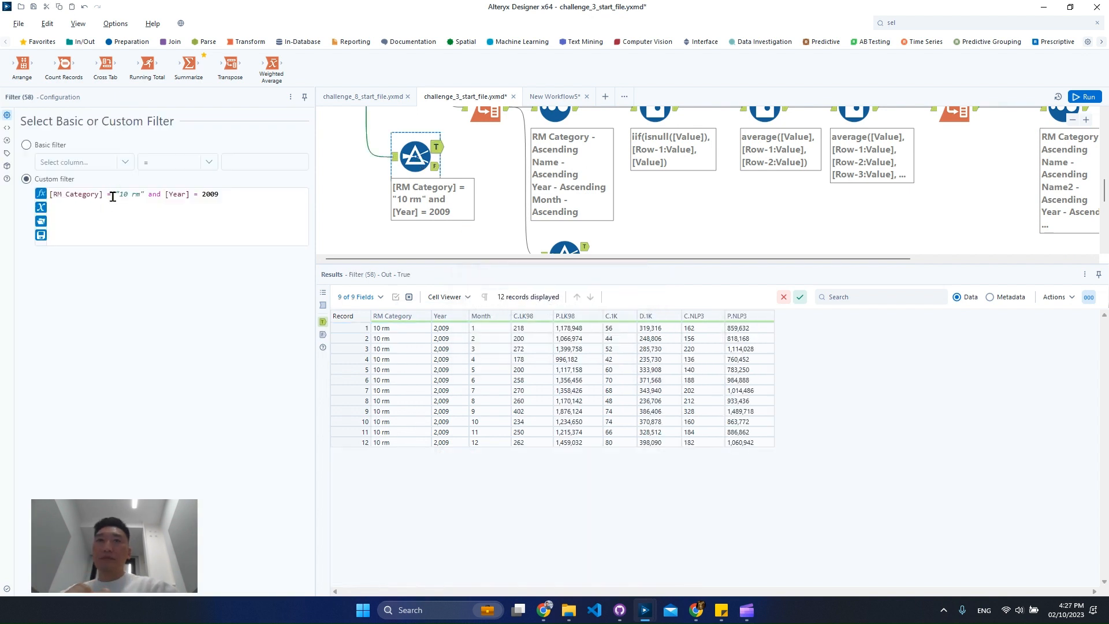
left_click_drag(121, 194, 144, 194)
type("5 rm & less")
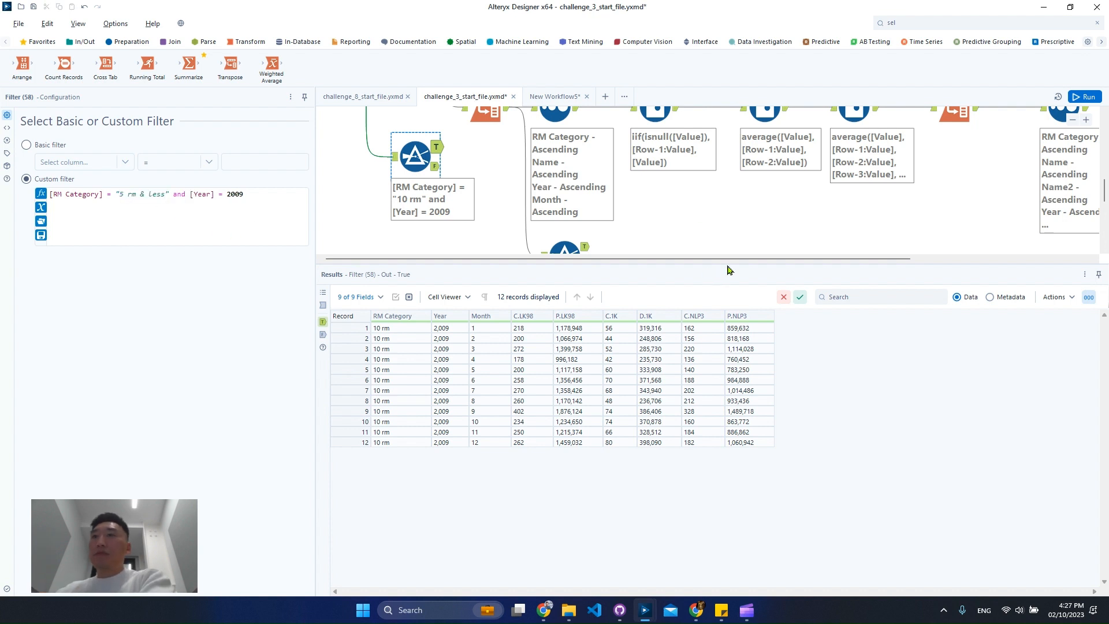
Recheck the field name of the first rows in the Sort output and run the workflow
scroll(791, 231, "right", 5)
scroll(860, 199, "up", 2)
left_click(841, 182)
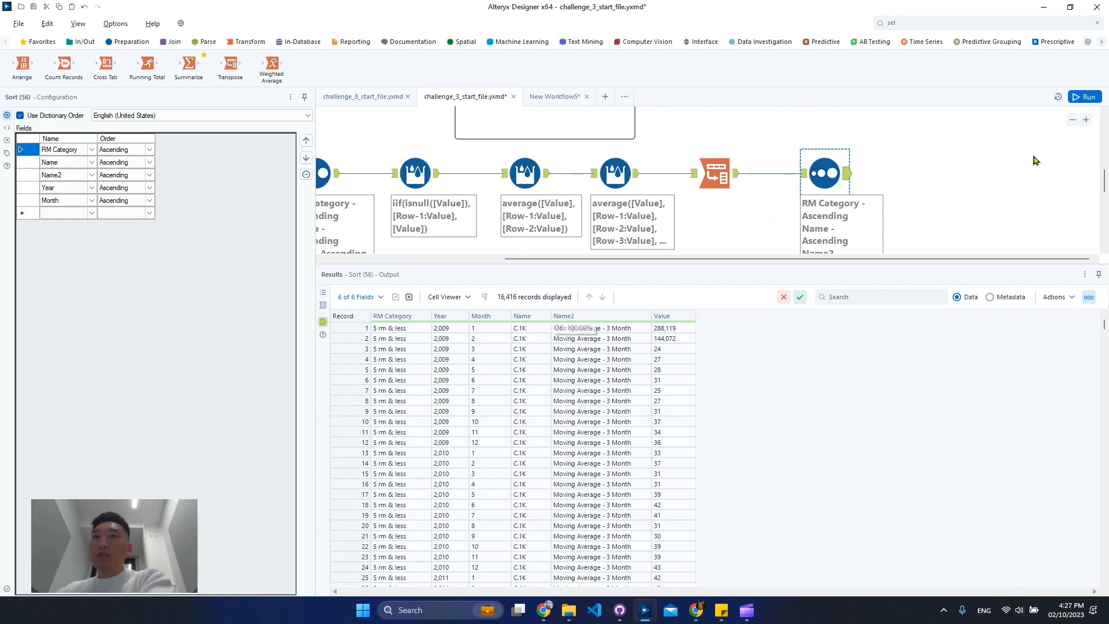
left_click(1084, 97)
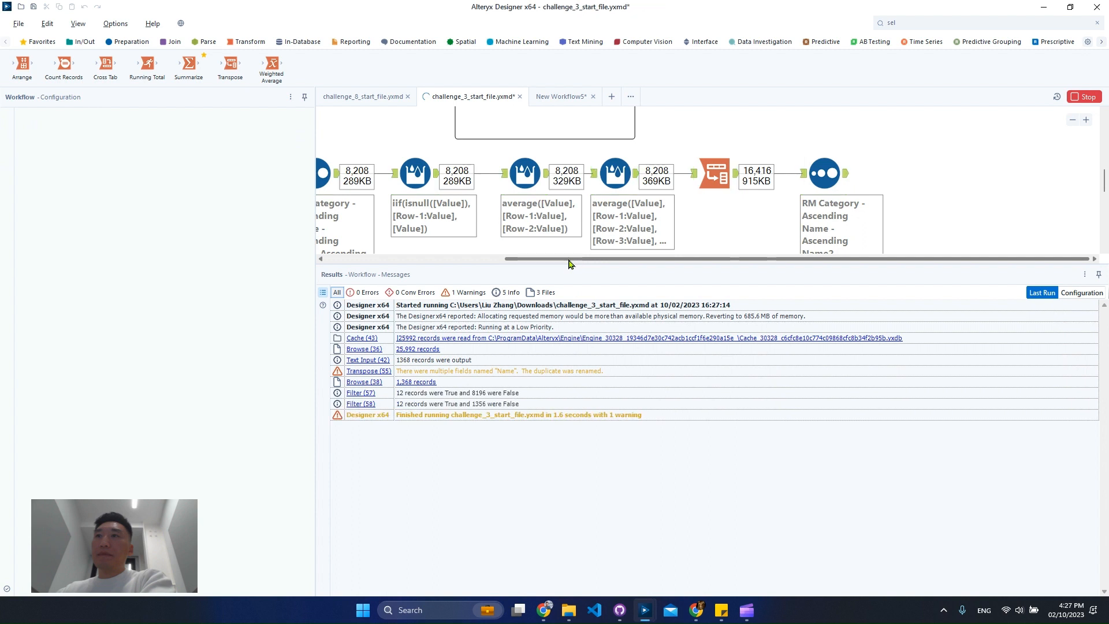
Examine the monthly C.1K values for 5 rm & less in 2009 in the Filter's True output
left_click(415, 259)
left_click(414, 222)
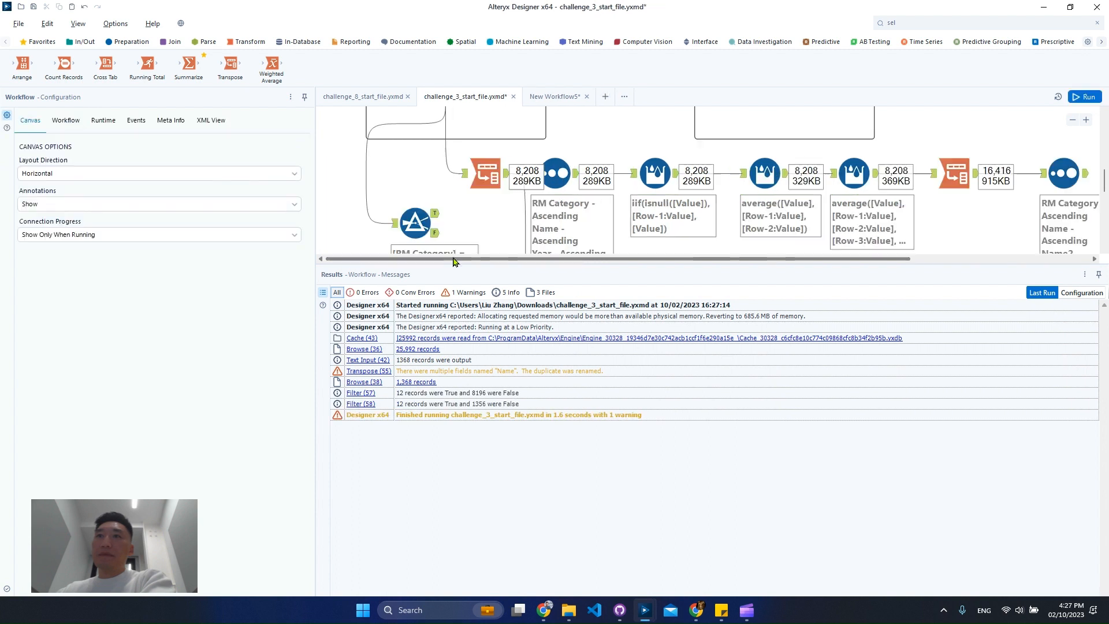
left_click(436, 213)
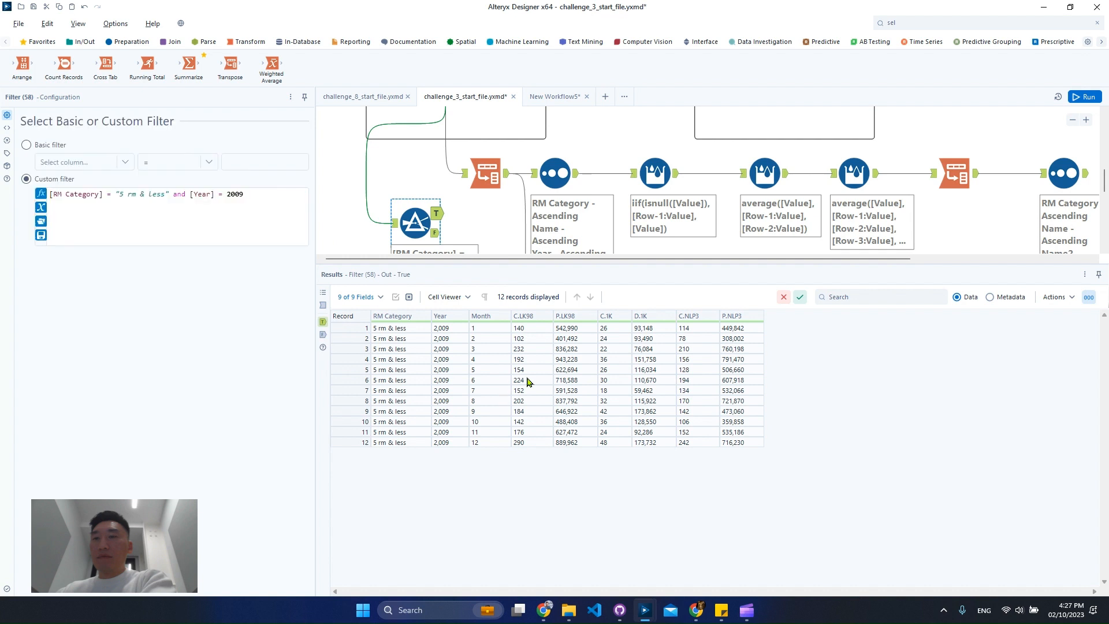
left_click_drag(618, 328, 634, 446)
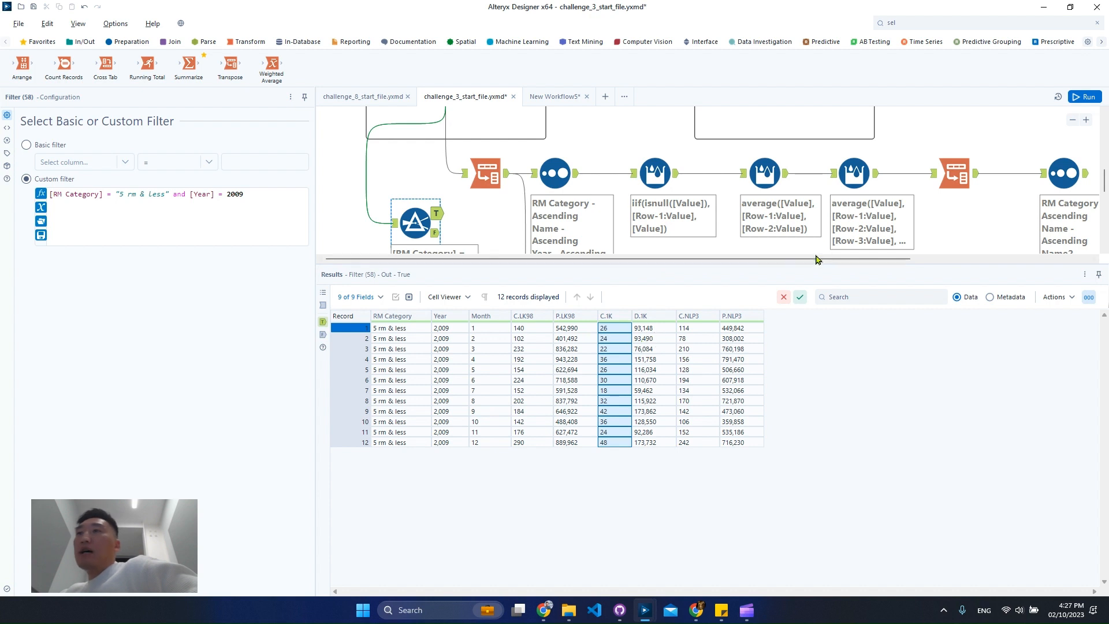
Review the configuration of the 6-month and 3-month moving average Multi-Row Formula tools
left_click(1005, 259)
left_click(628, 181)
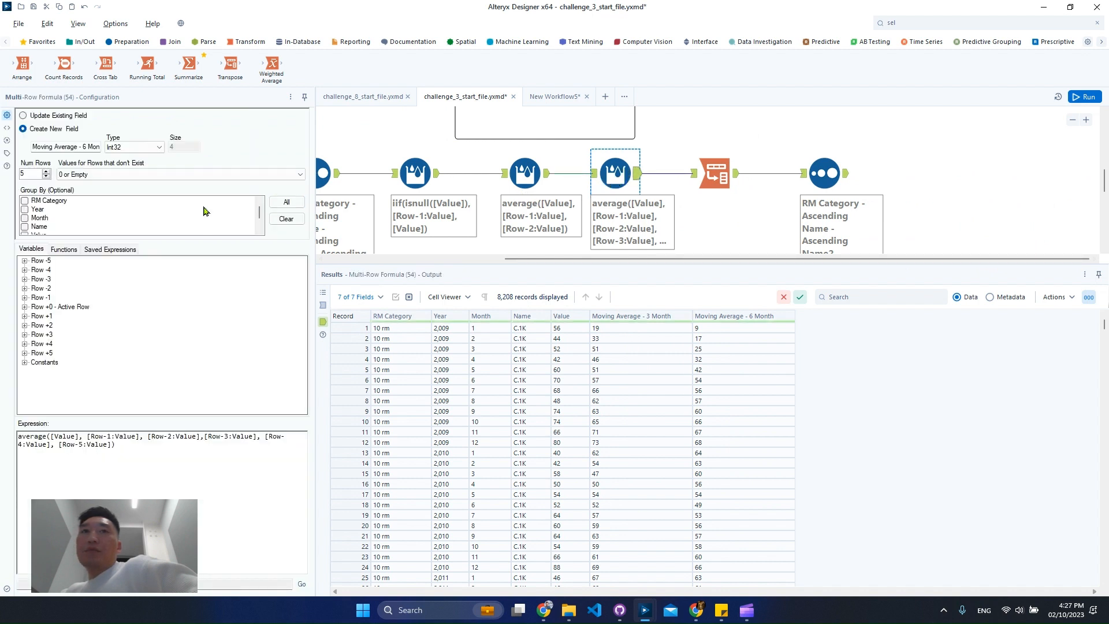
left_click(566, 228)
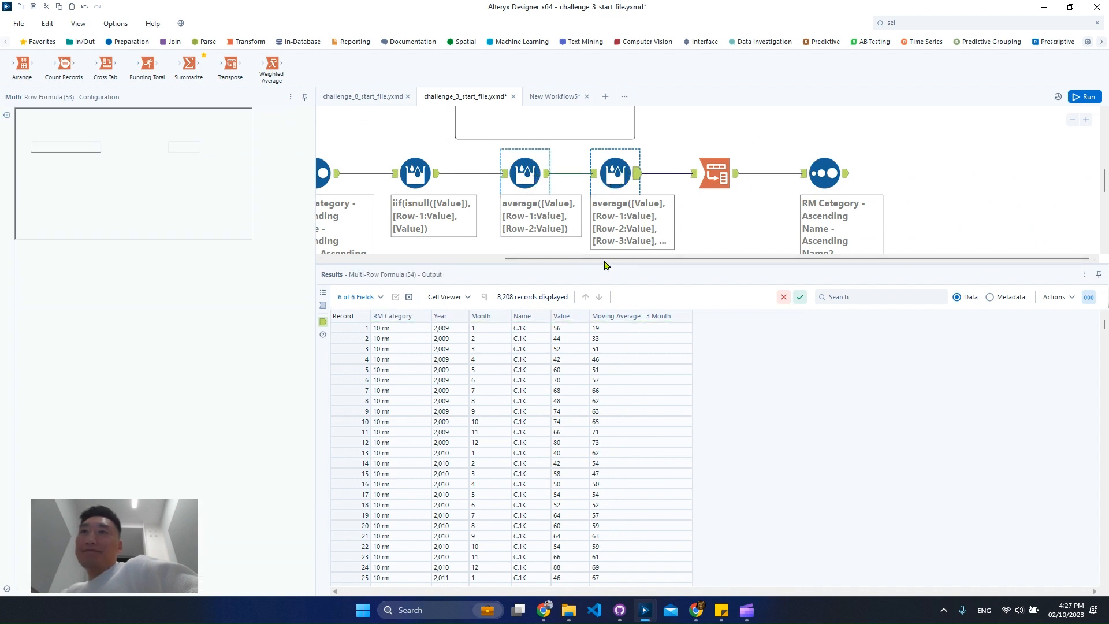
left_click_drag(603, 260, 443, 259)
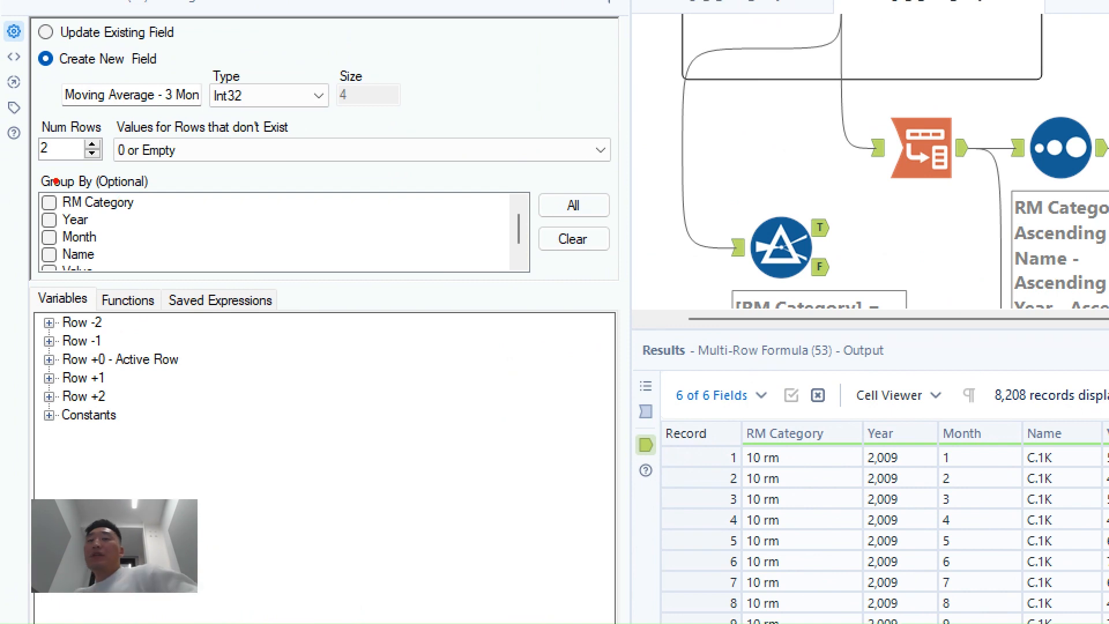
left_click_drag(8, 177, 344, 337)
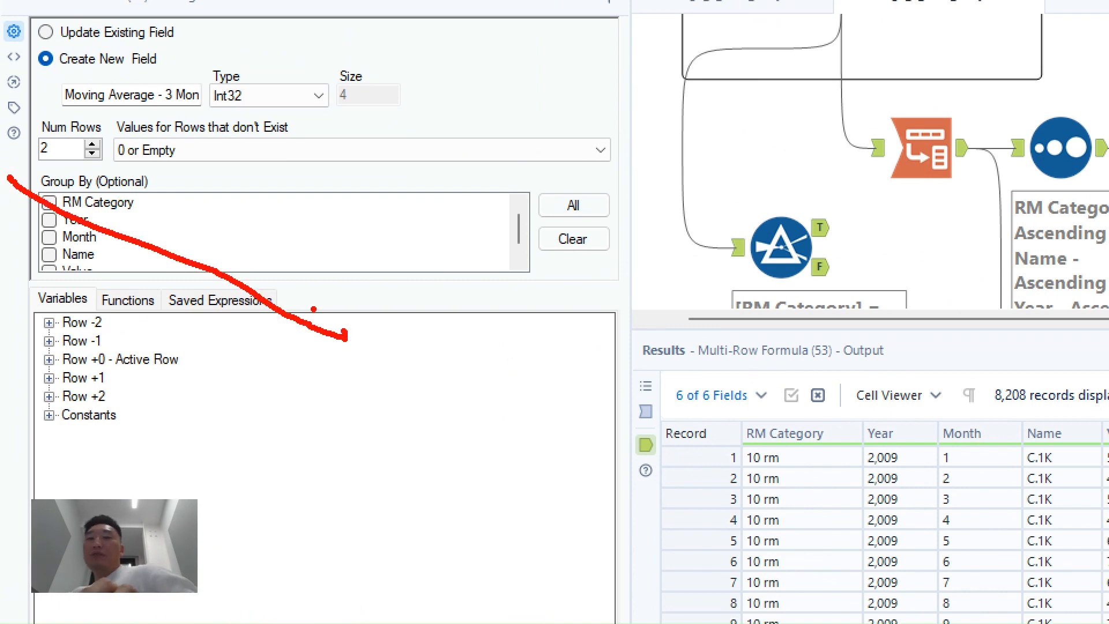
key("e")
key("Escape")
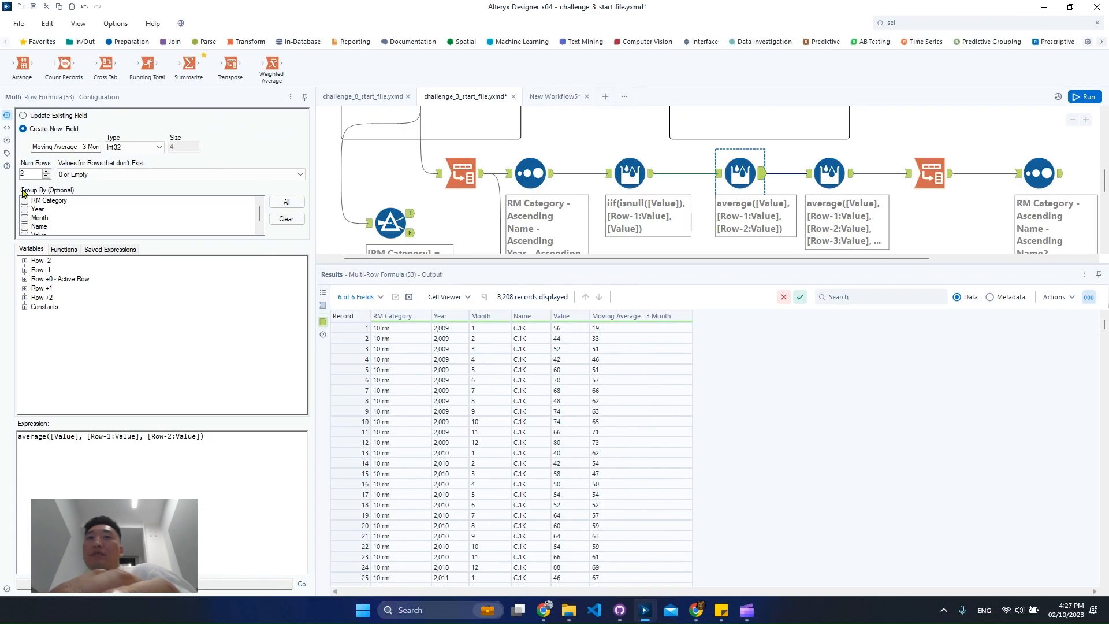
mouse_move(13, 173)
left_mouse_down()
mouse_move(71, 221)
mouse_move(132, 247)
left_mouse_up()
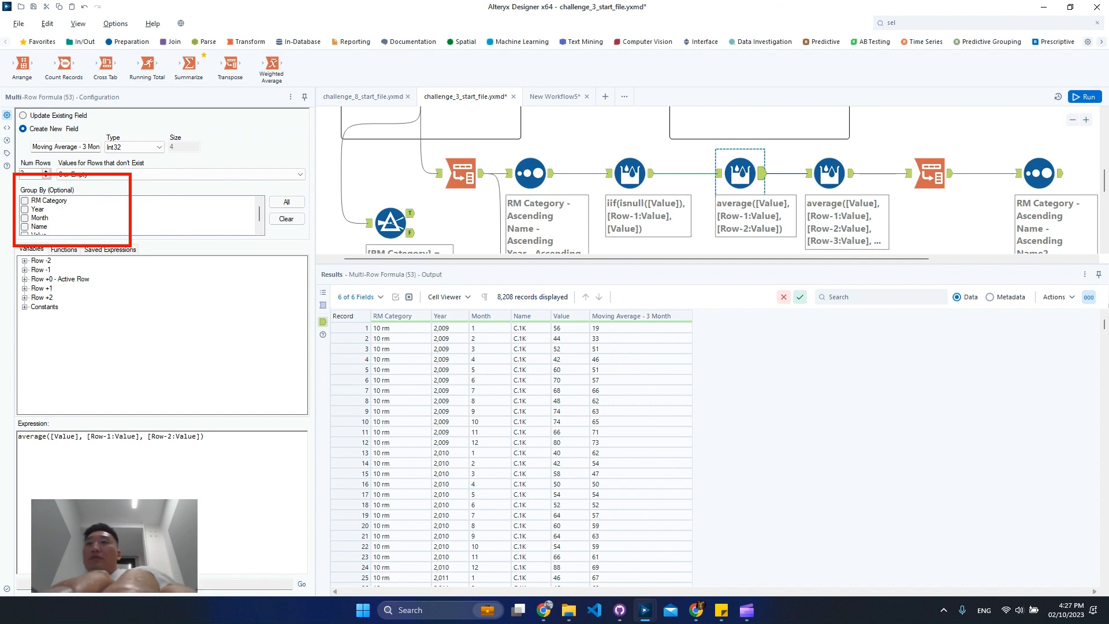
Group both the 3-month and 6-month moving average Multi-Row Formula tools by RM Category and Name
left_click(25, 201)
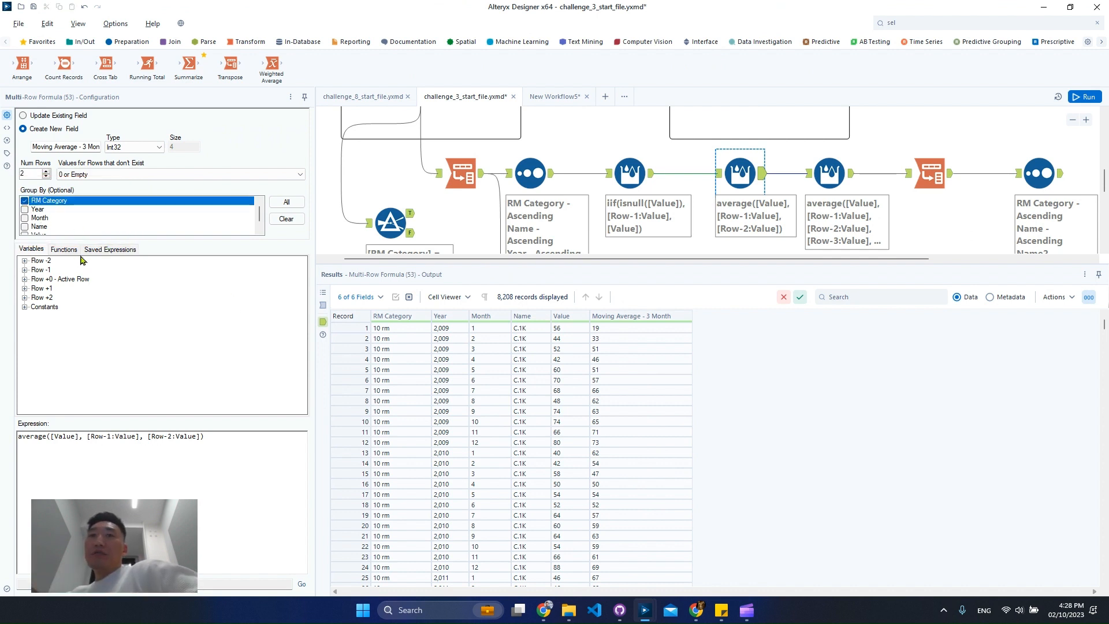
left_click(25, 226)
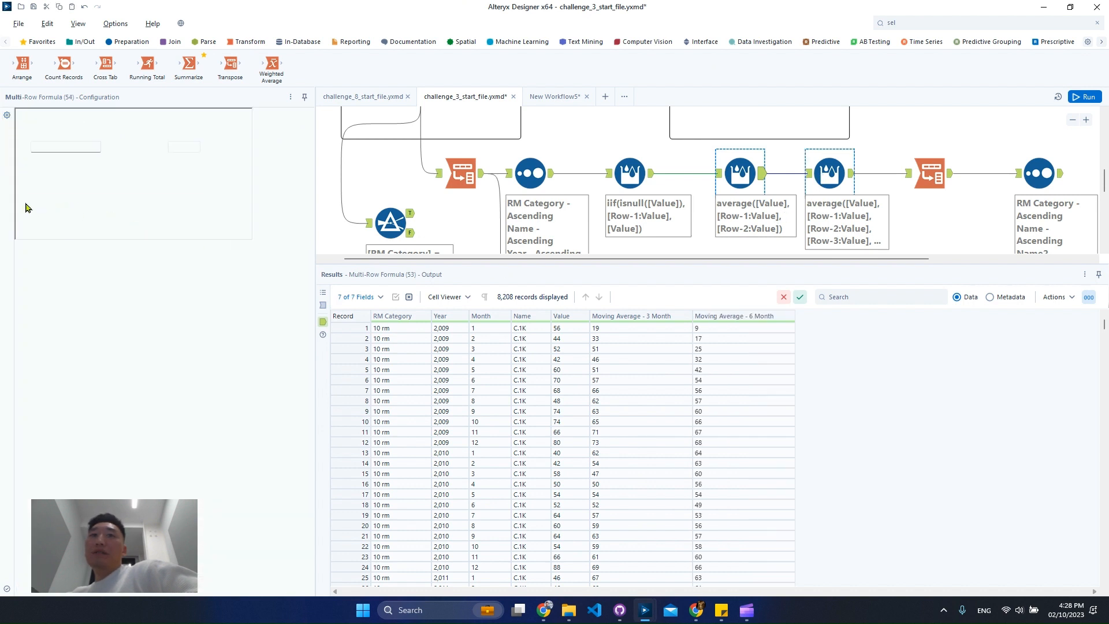
left_click(25, 227)
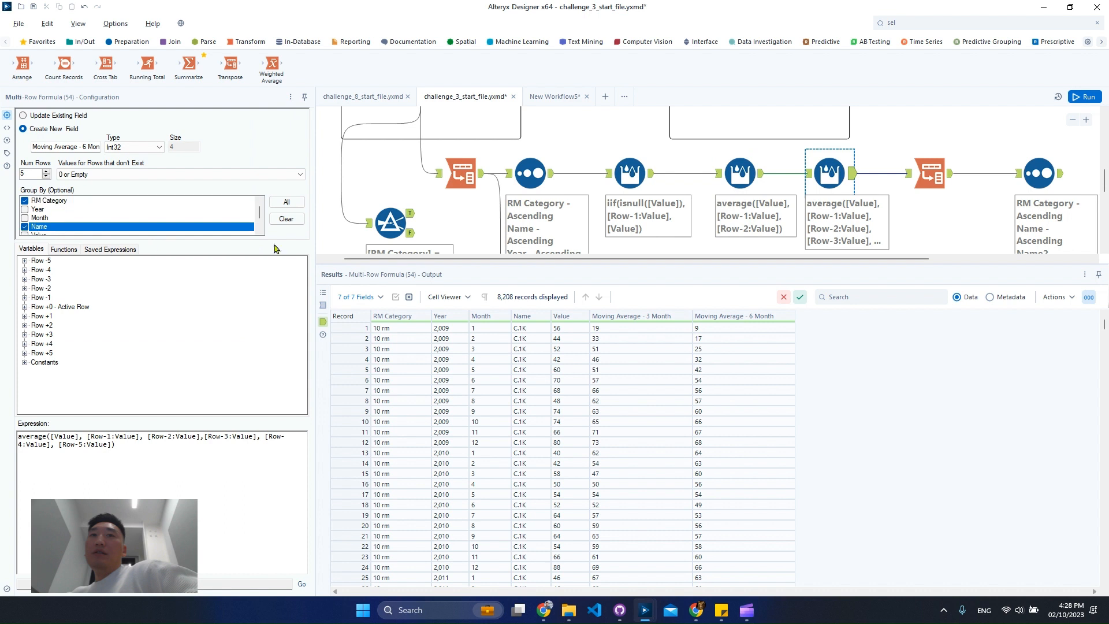
Run the workflow and examine the 3-month and 6-month moving averages across categories and names in the final Sort output
key("ctrl+r")
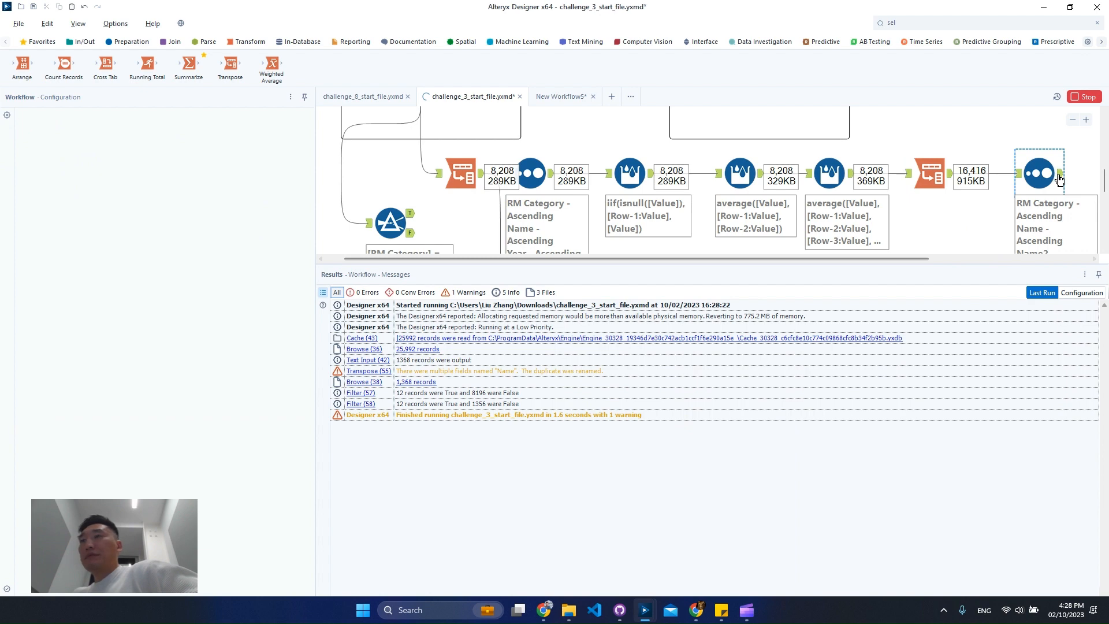
left_click(1060, 180)
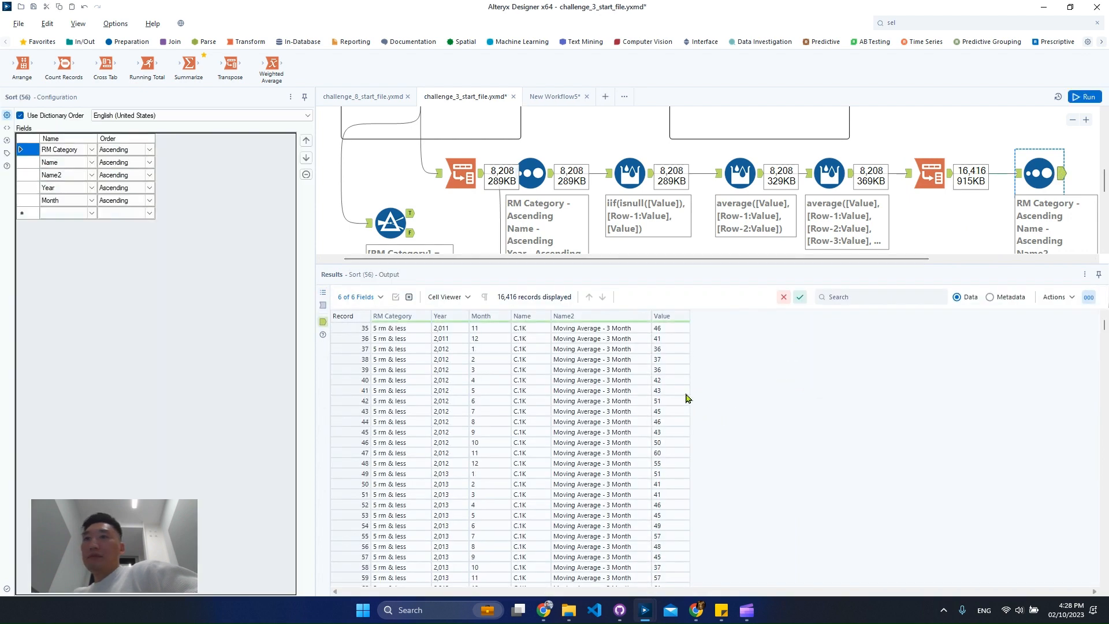
scroll(687, 399, "down", 20)
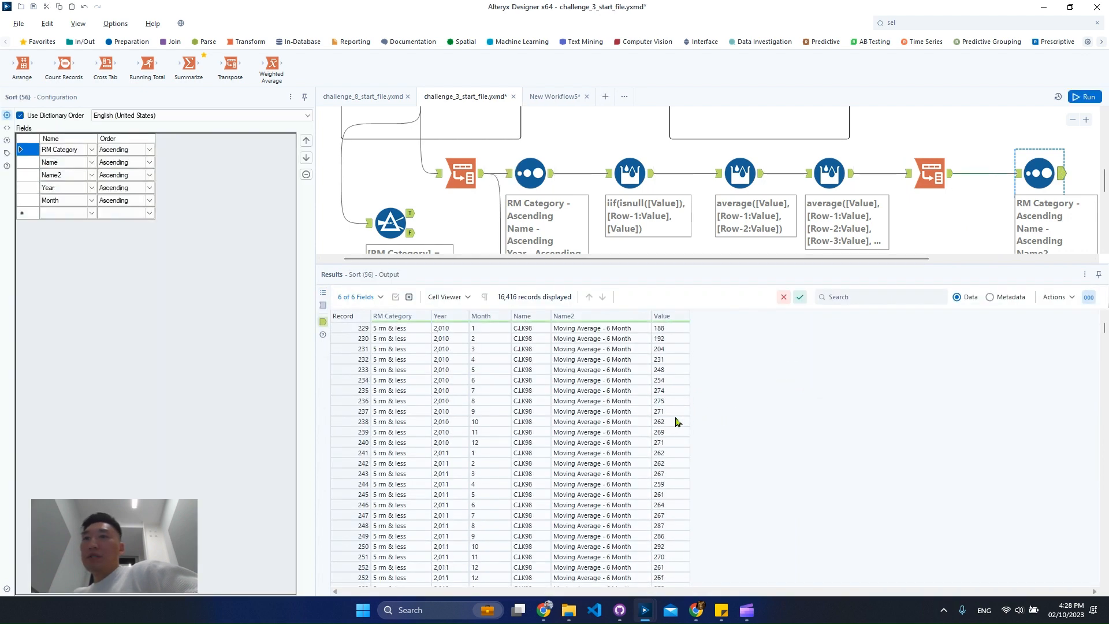
scroll(677, 421, "down", 20)
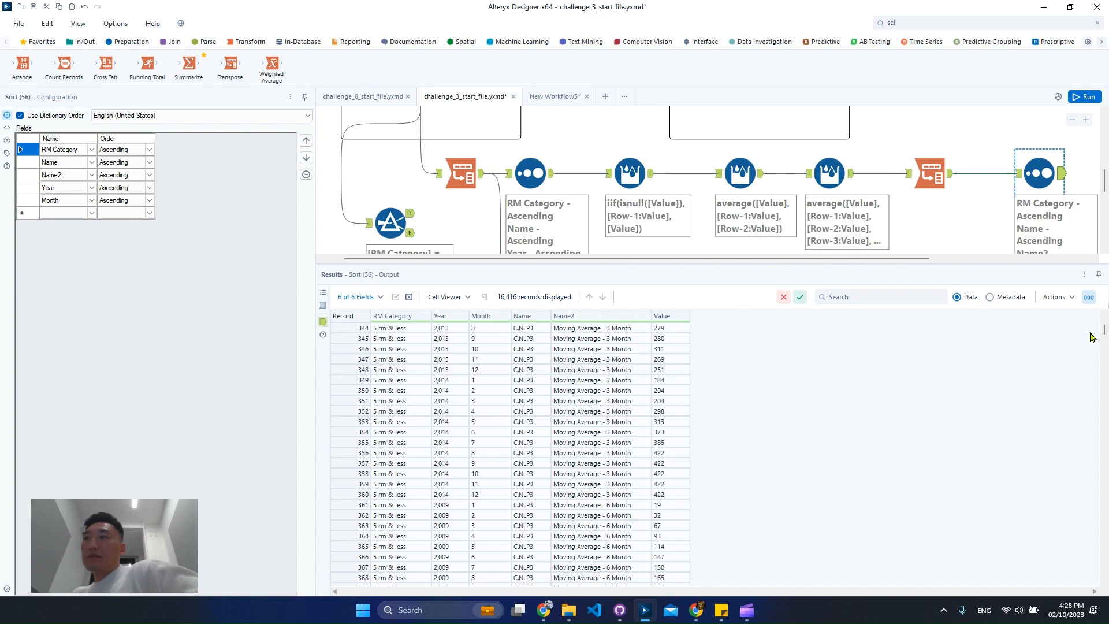
left_click_drag(1104, 332, 1106, 361)
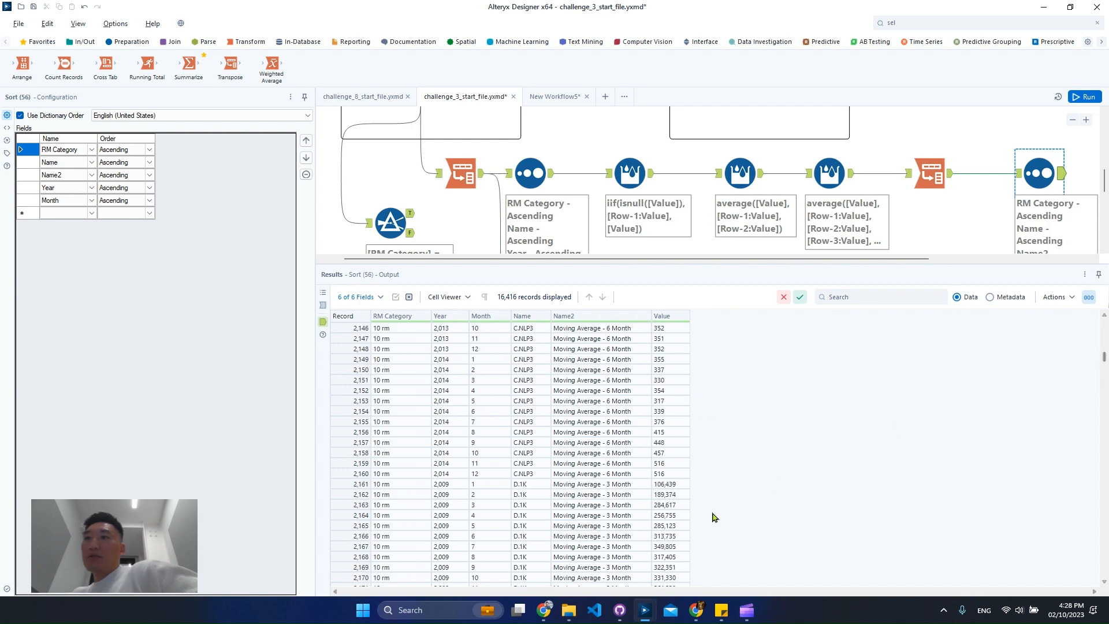
left_click(659, 485)
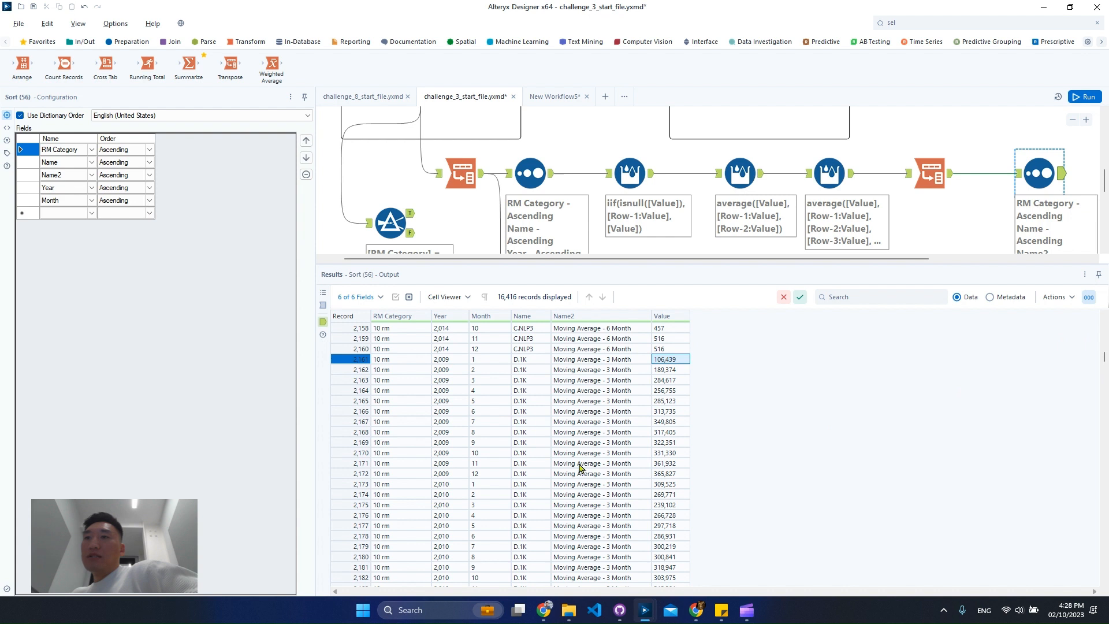
scroll(605, 492, "down", 18)
scroll(680, 476, "down", 5)
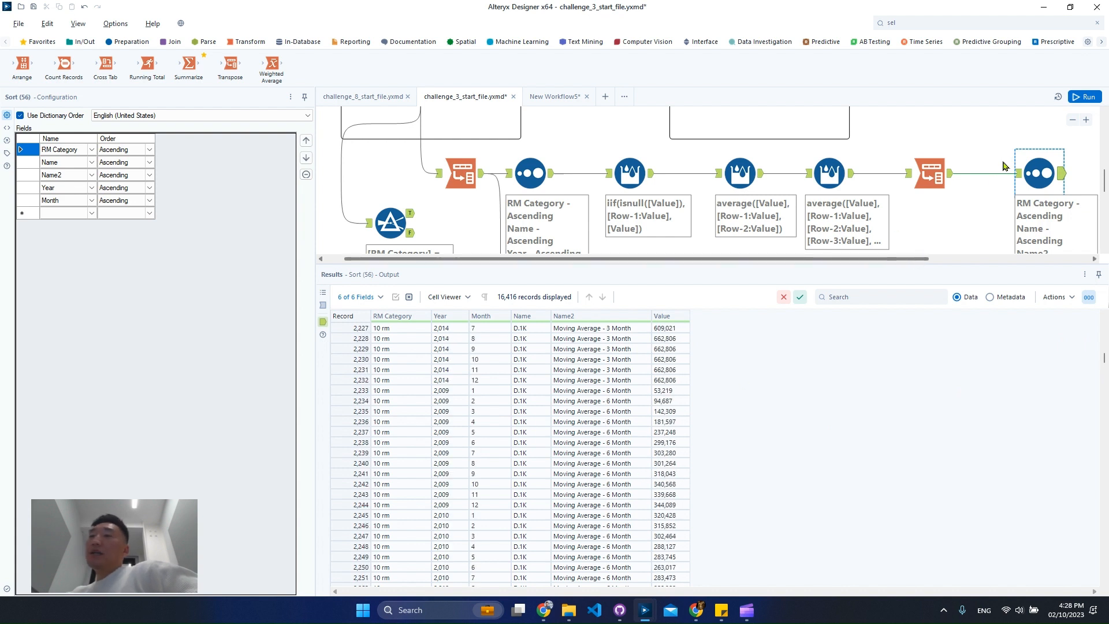
Enlarge the canvas area and delete the two checking Filter tools for 5 rm & less and 10 rm below the main stream
left_click(1067, 121)
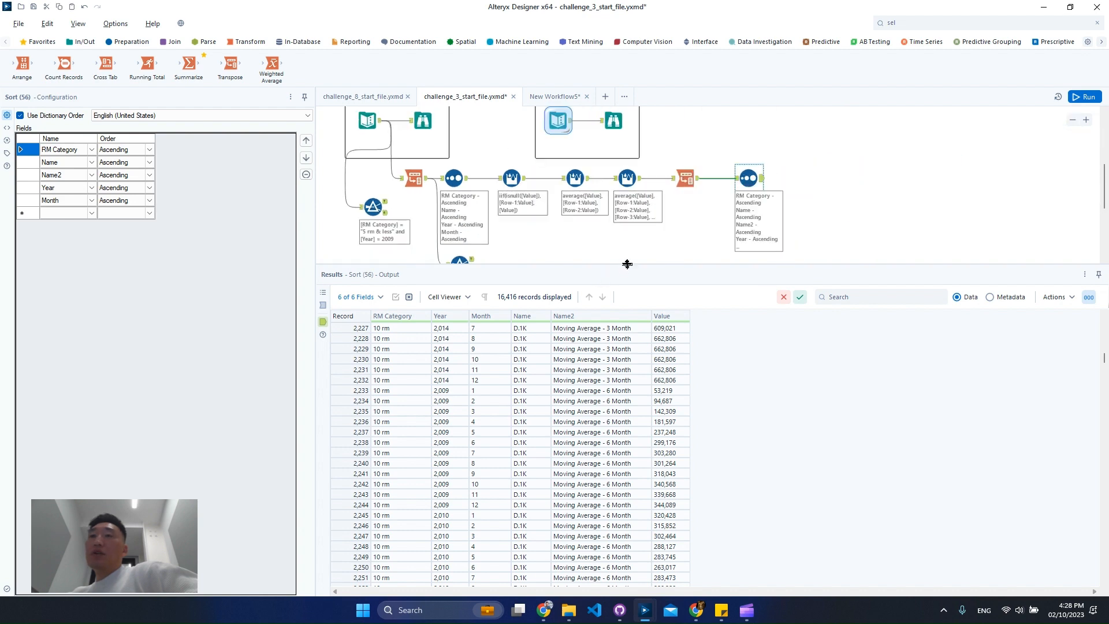
left_click_drag(625, 265, 635, 365)
left_click(1085, 121)
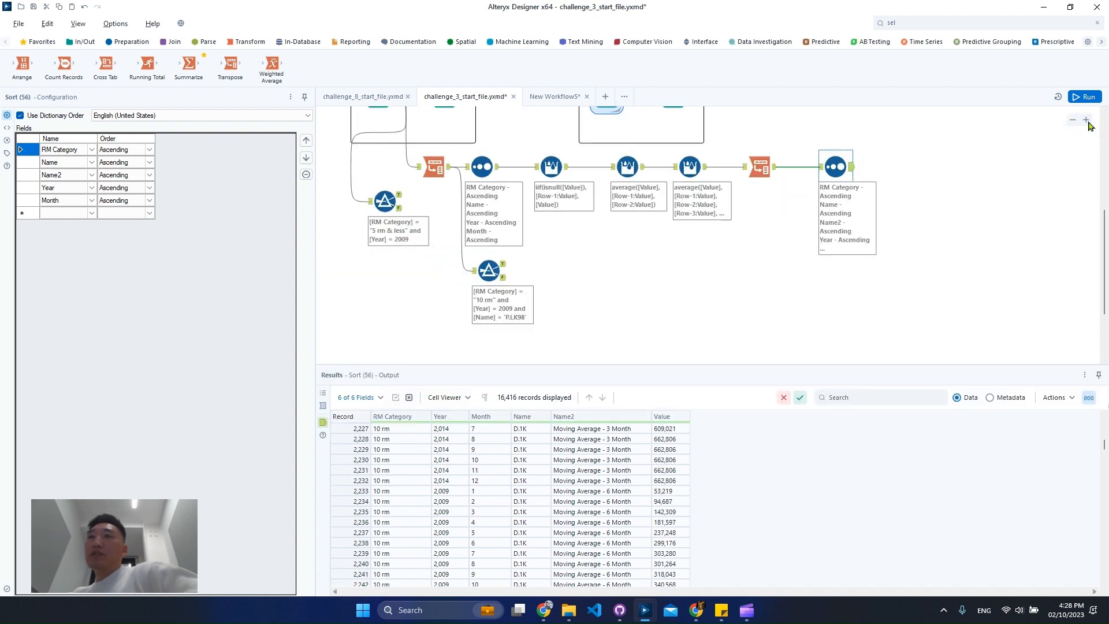
left_click(1088, 123)
left_click_drag(336, 199, 391, 269)
left_click_drag(574, 307, 360, 260)
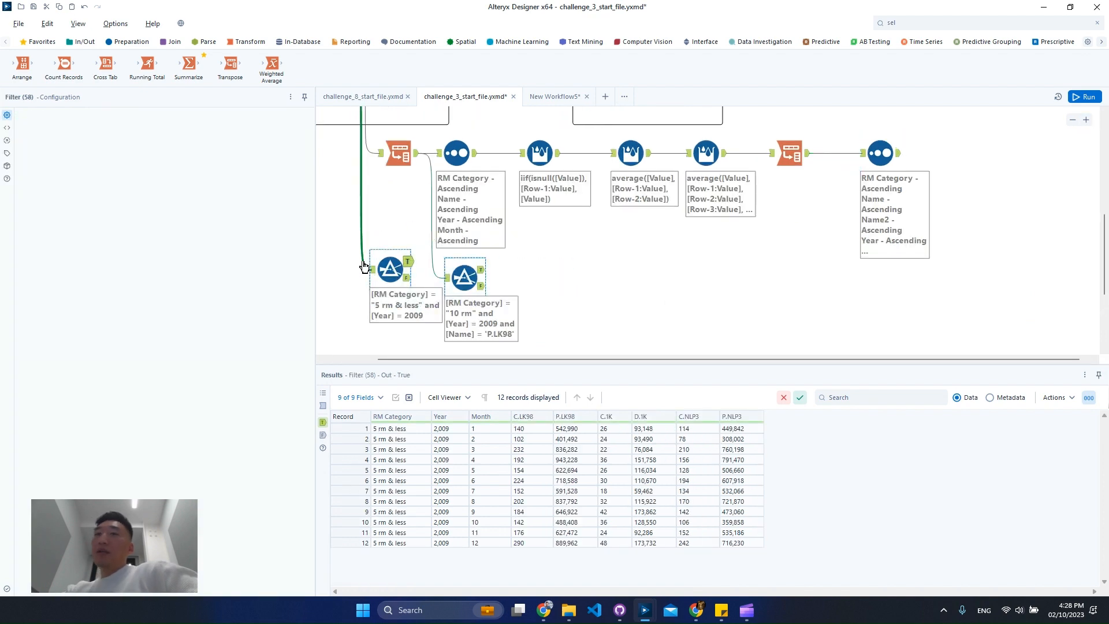
left_click(972, 164)
key("Delete")
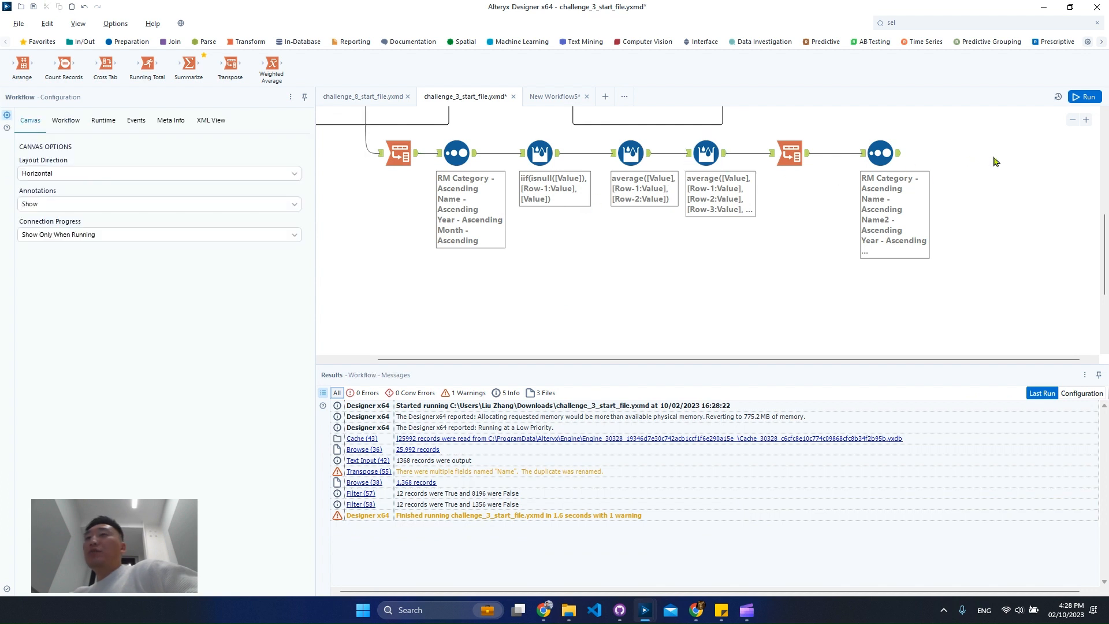
Distribute the tools from the first Transpose through the final Sort evenly in the horizontal direction
left_click_drag(993, 156, 395, 159)
right_click(395, 159)
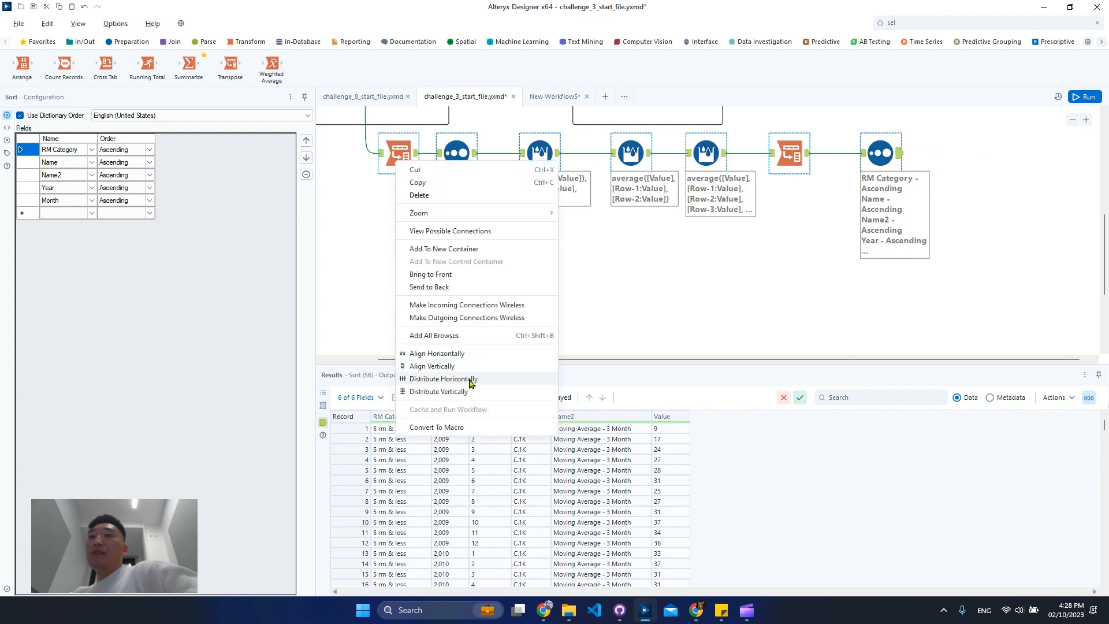
left_click(471, 378)
left_click(608, 308)
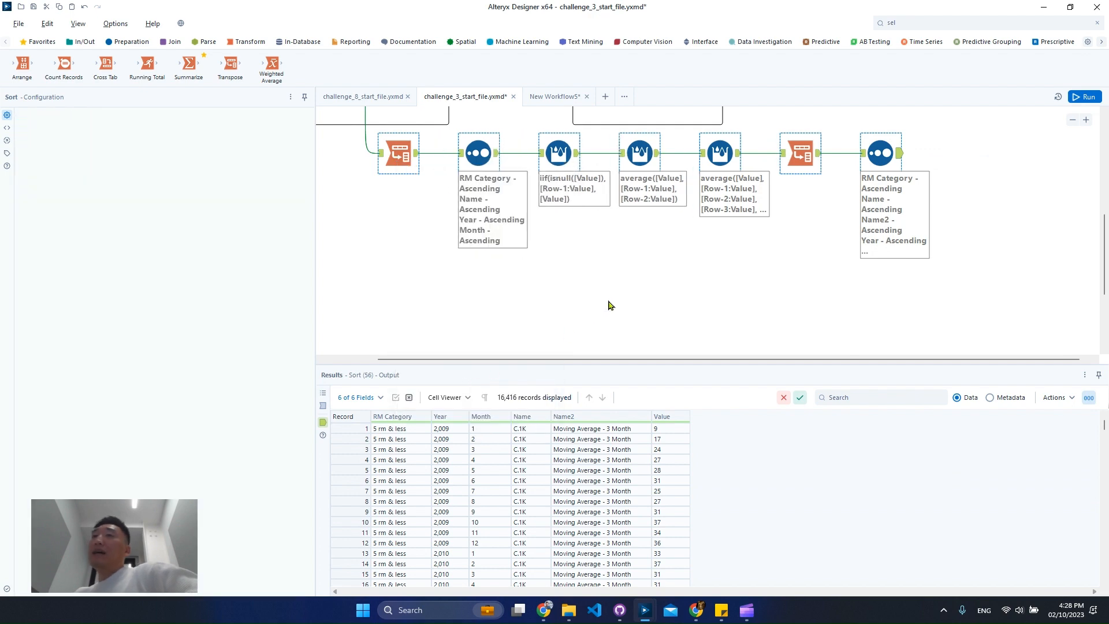
Review the cleaned-up workflow and display the output data of the final Sort tool
key("ctrl+r")
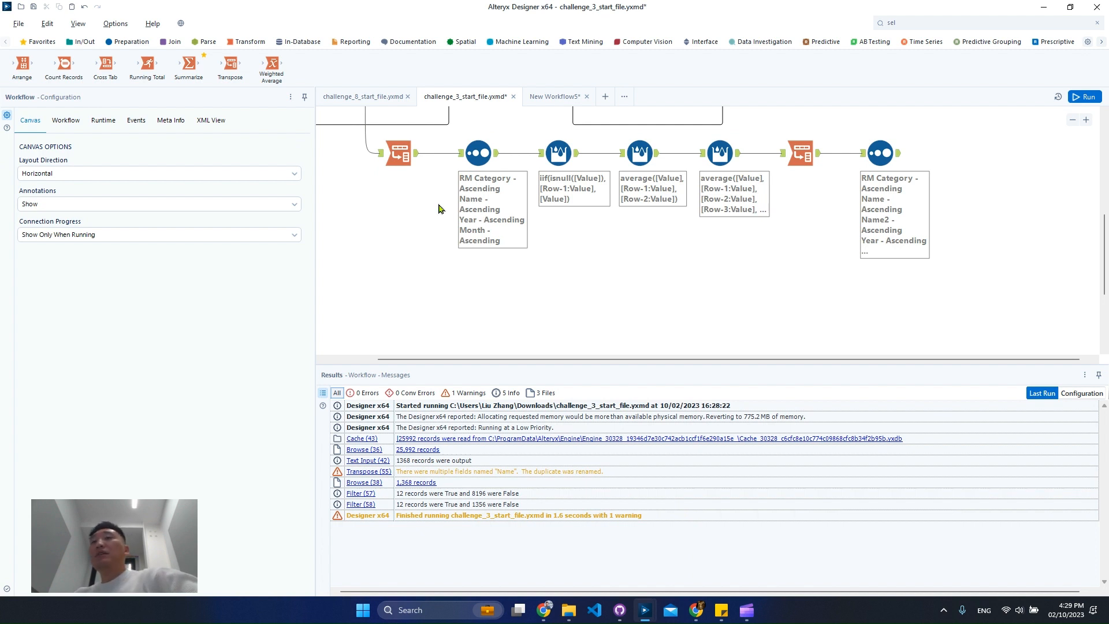
scroll(663, 249, "up", 3)
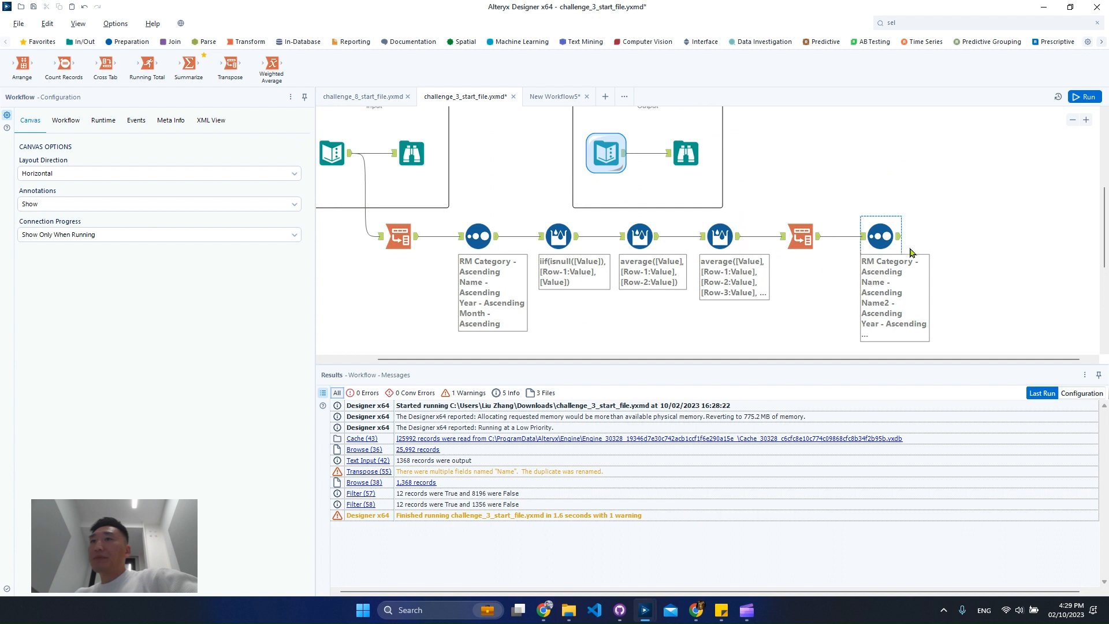
left_click(896, 238)
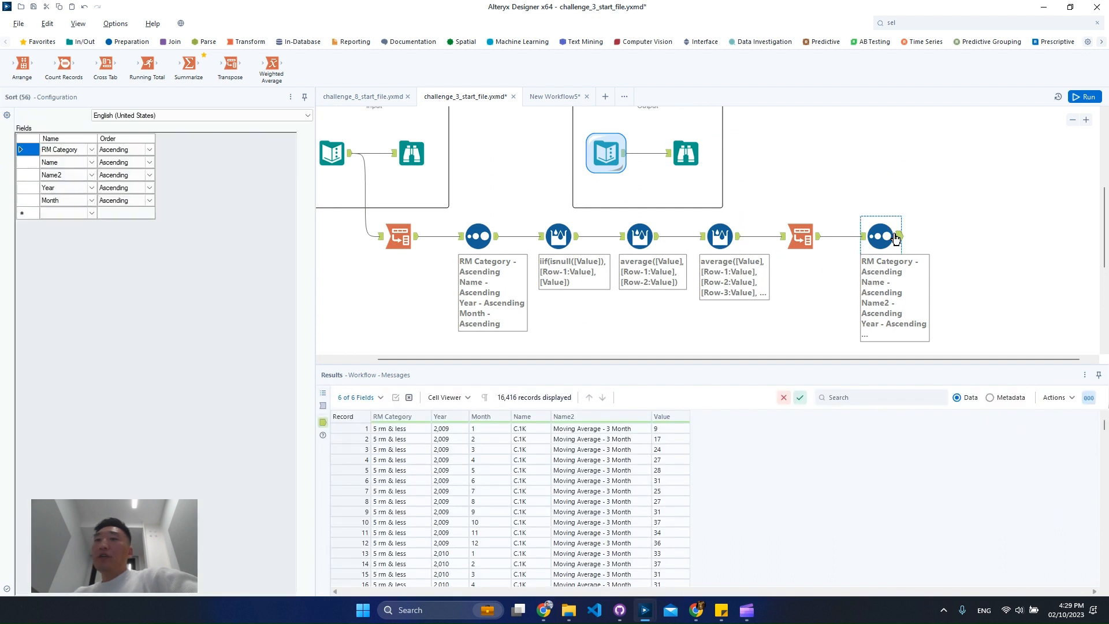